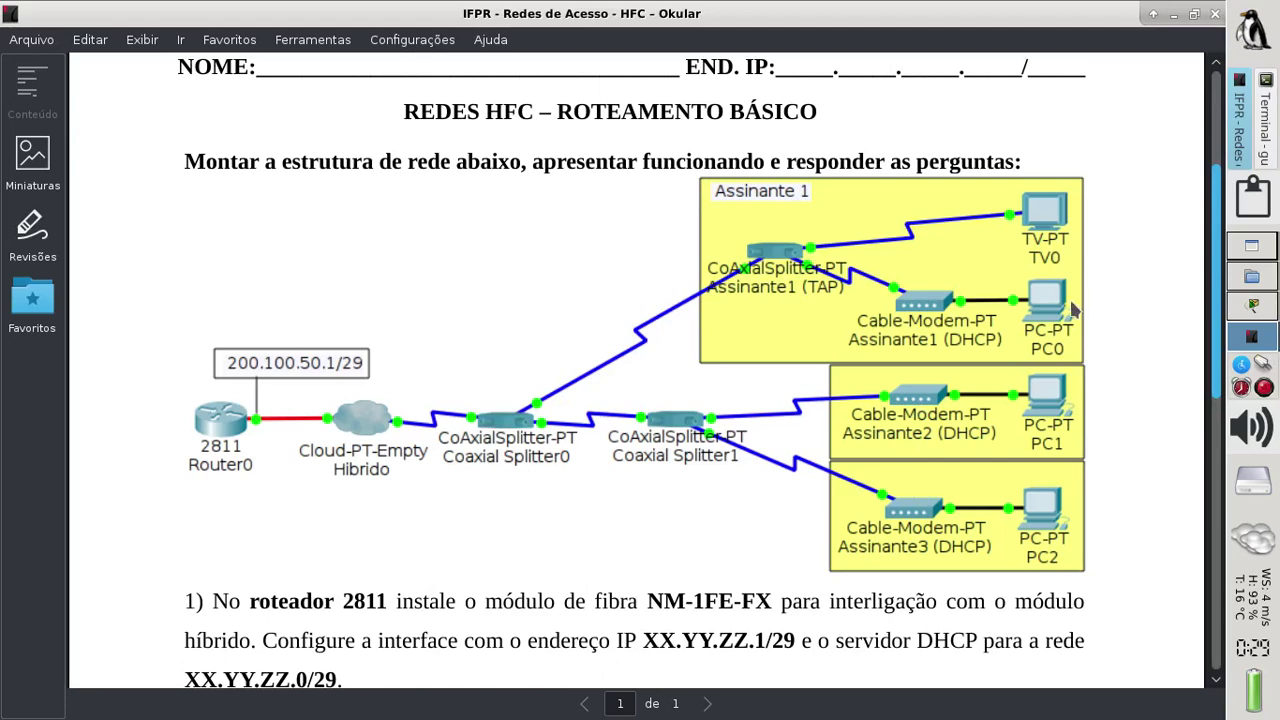
Step: Examine the terminal's IPv4 addressing plan, covering the /24 host count and the first /29 subnet's mask, network, broadcast and host range
left_click(1265, 140)
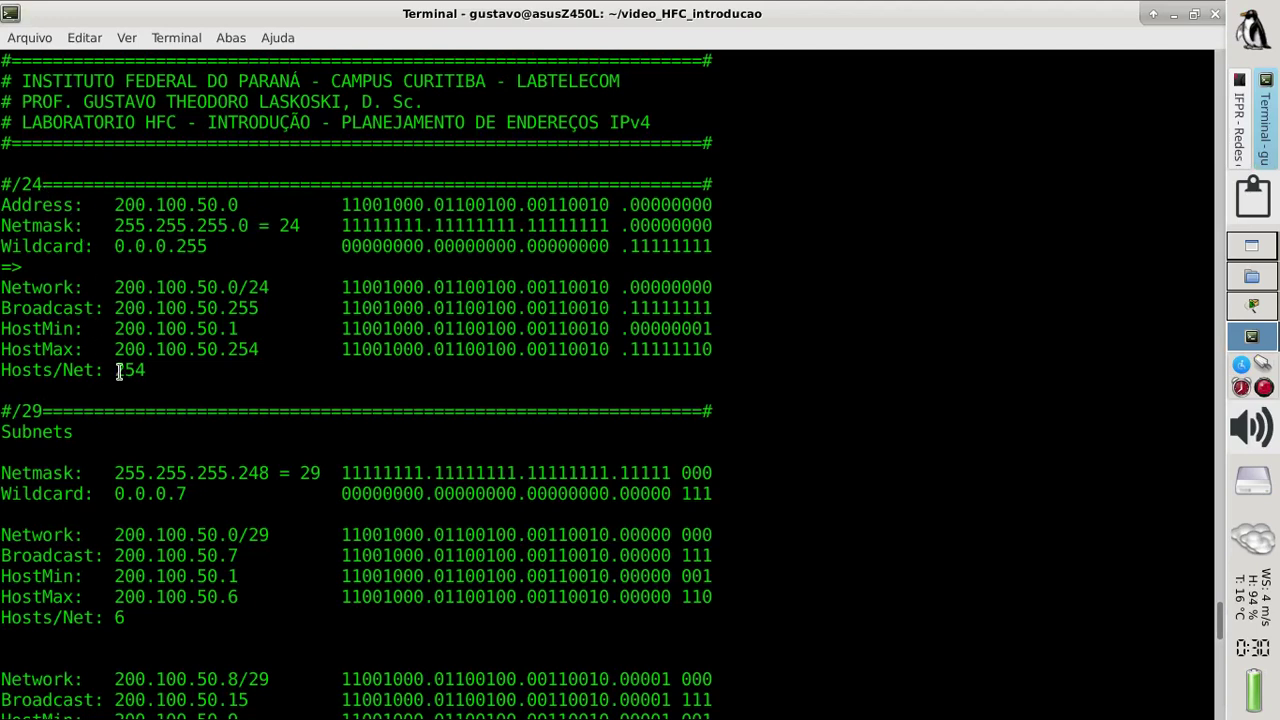
left_click_drag(116, 371, 148, 371)
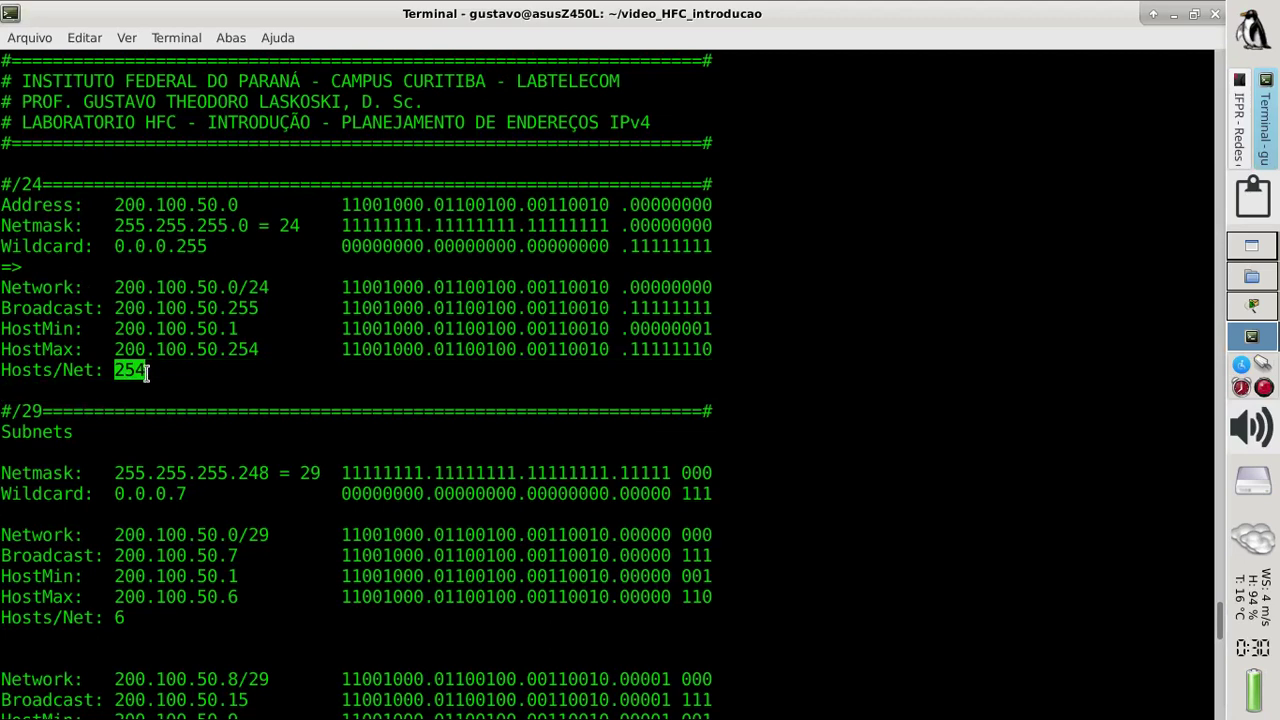
left_click(341, 472)
left_click_drag(341, 472, 670, 472)
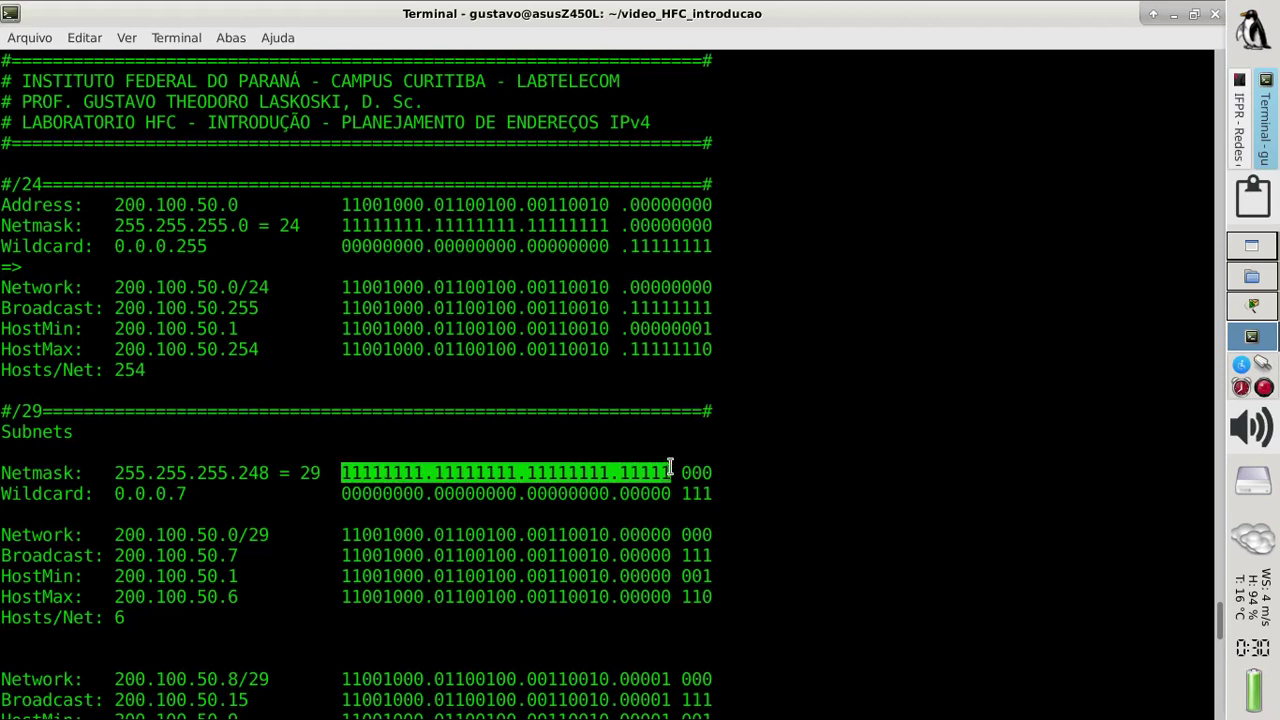
left_click_drag(683, 471, 707, 470)
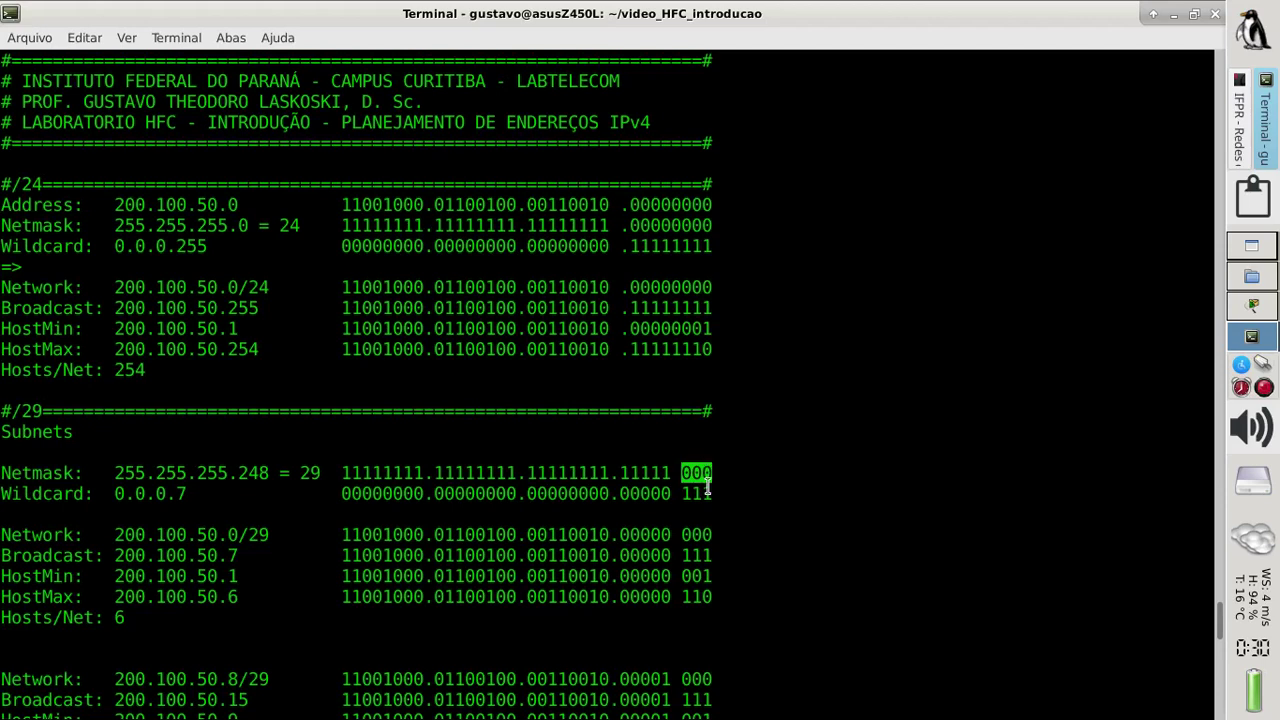
left_click_drag(715, 551, 2, 536)
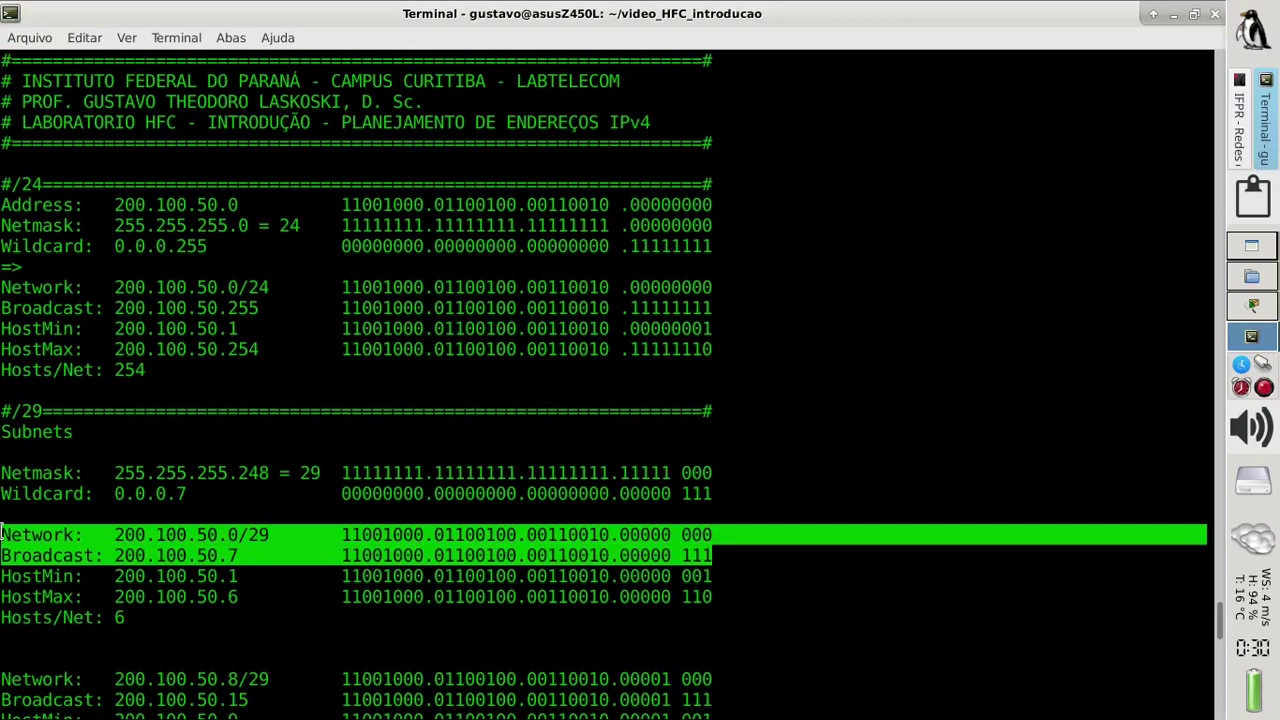
left_click(722, 598)
left_click_drag(722, 598, 2, 576)
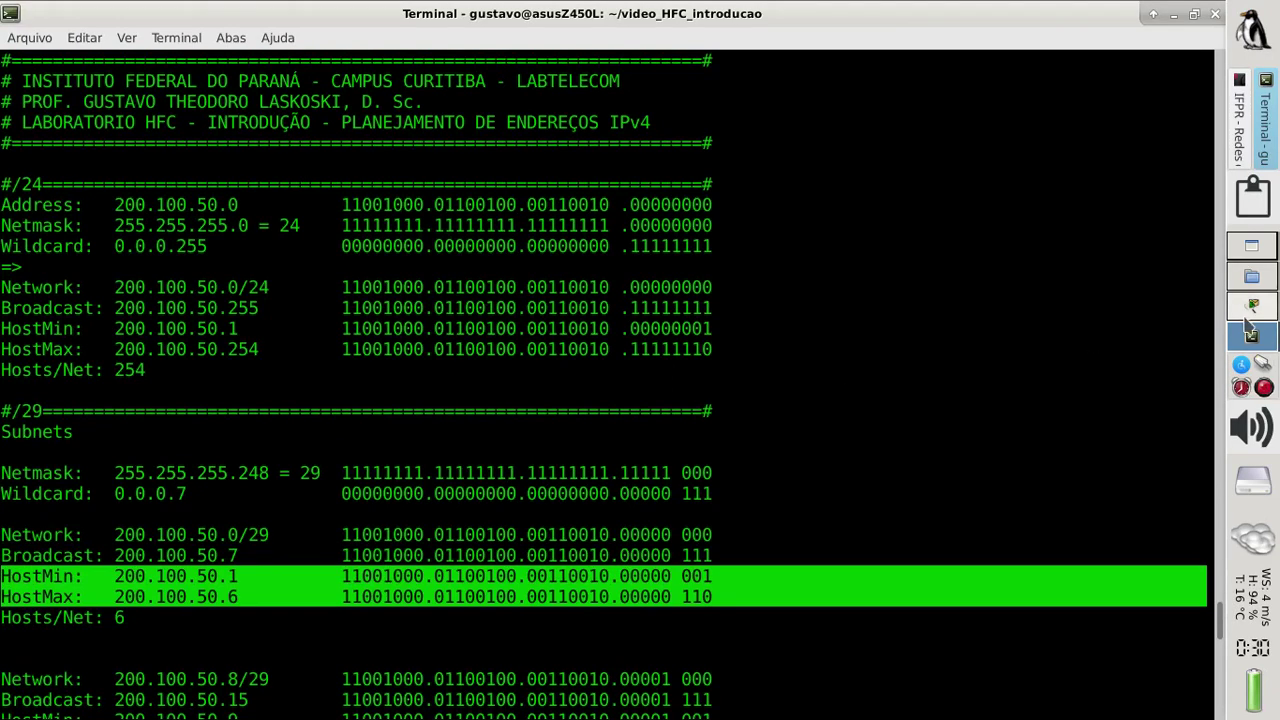
left_click(1241, 120)
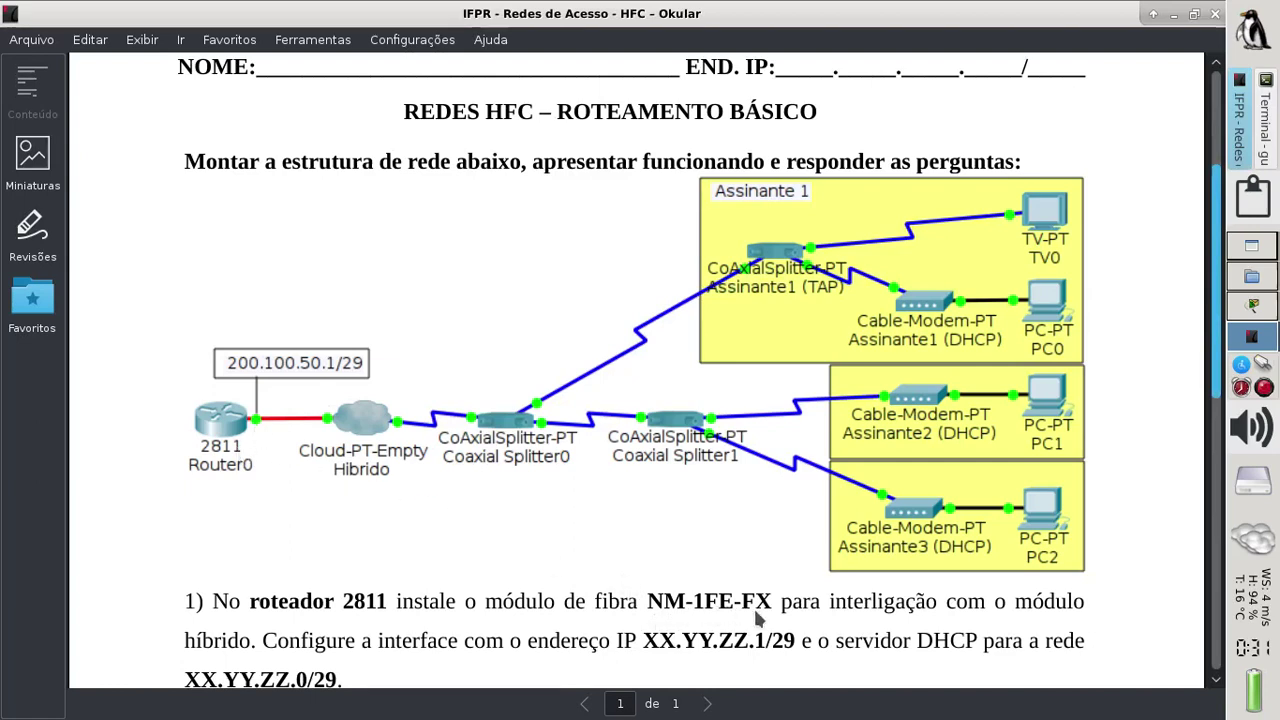
Step: Switch to Cisco Packet Tracer and place a 2811 router in the empty logical workspace
left_click(1257, 312)
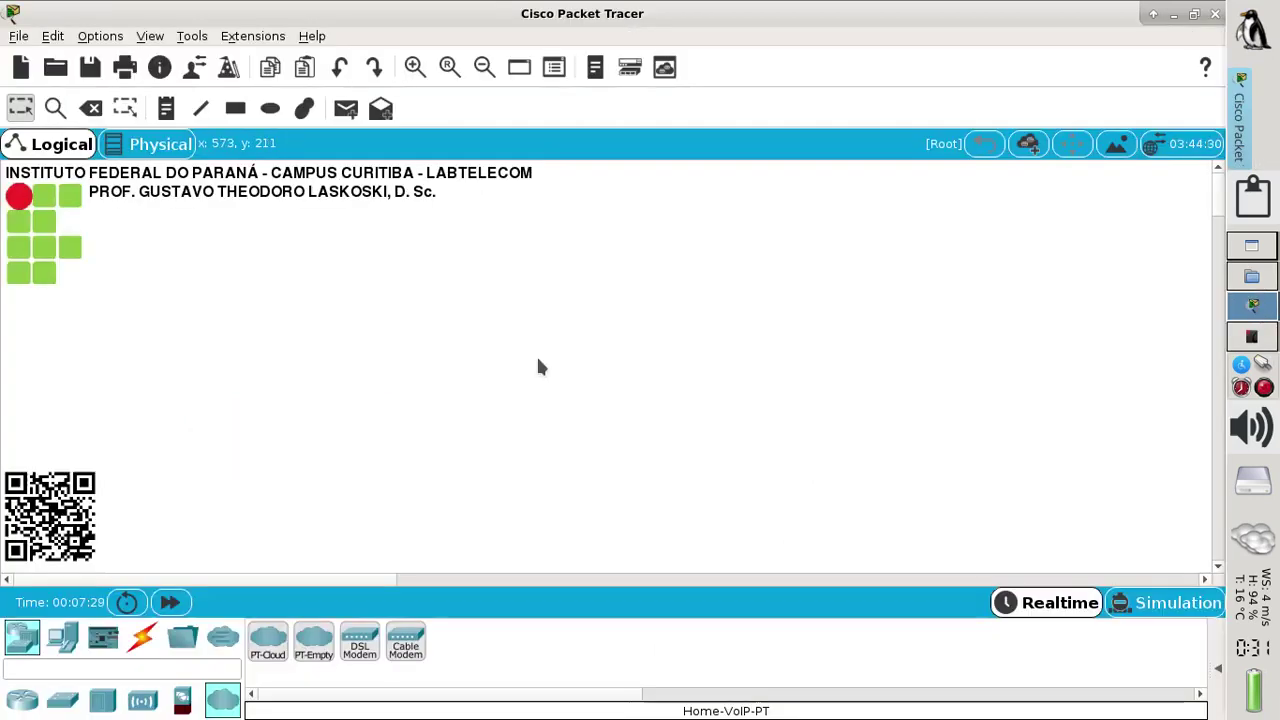
key("ctrl+s")
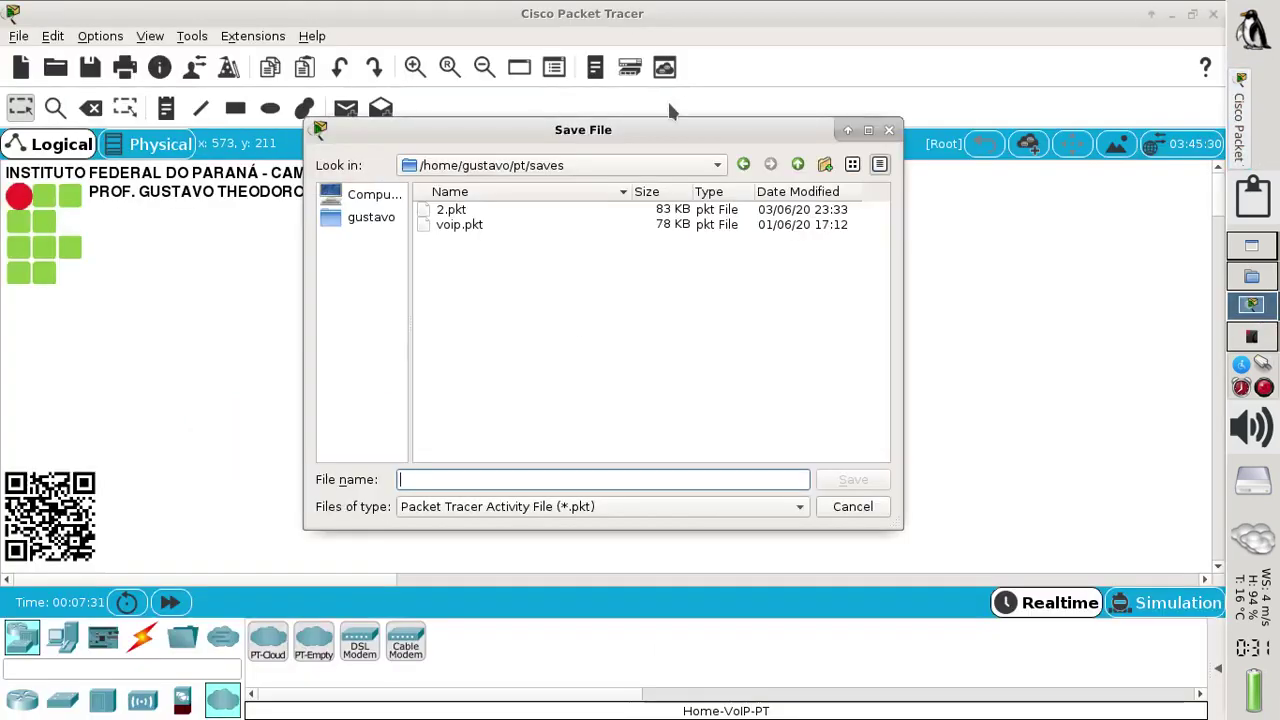
left_click(853, 509)
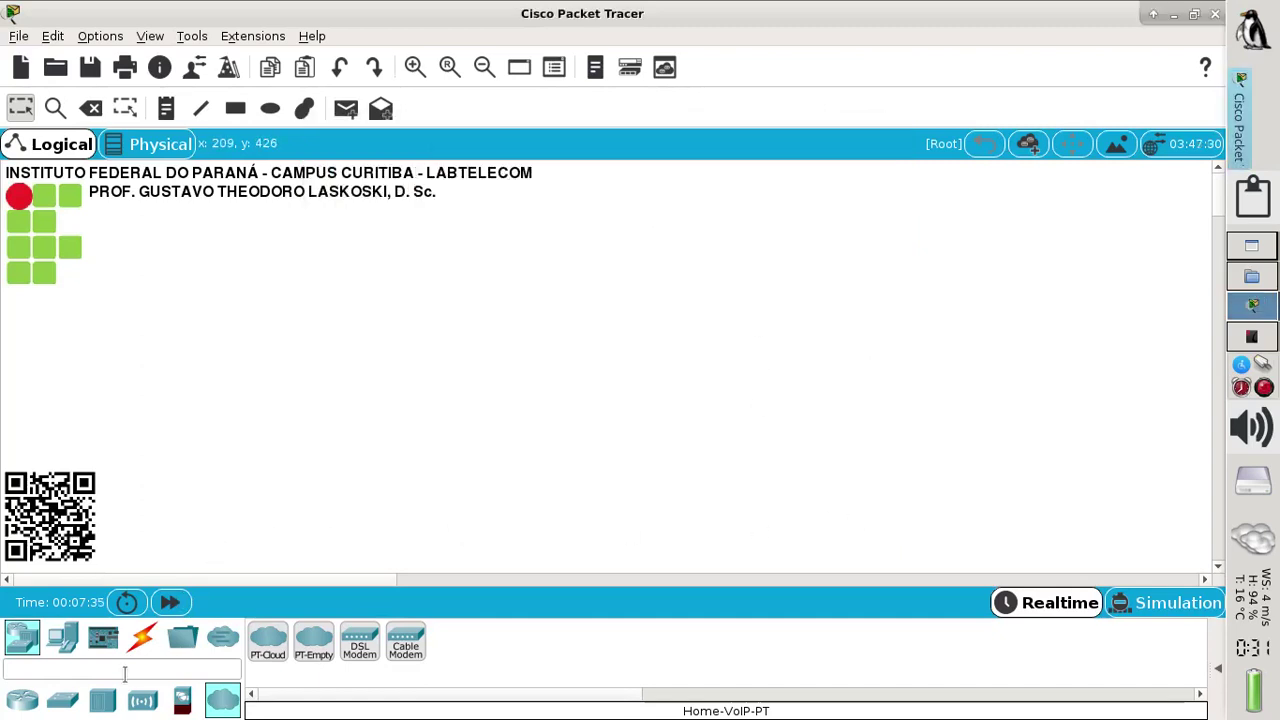
left_click(26, 698)
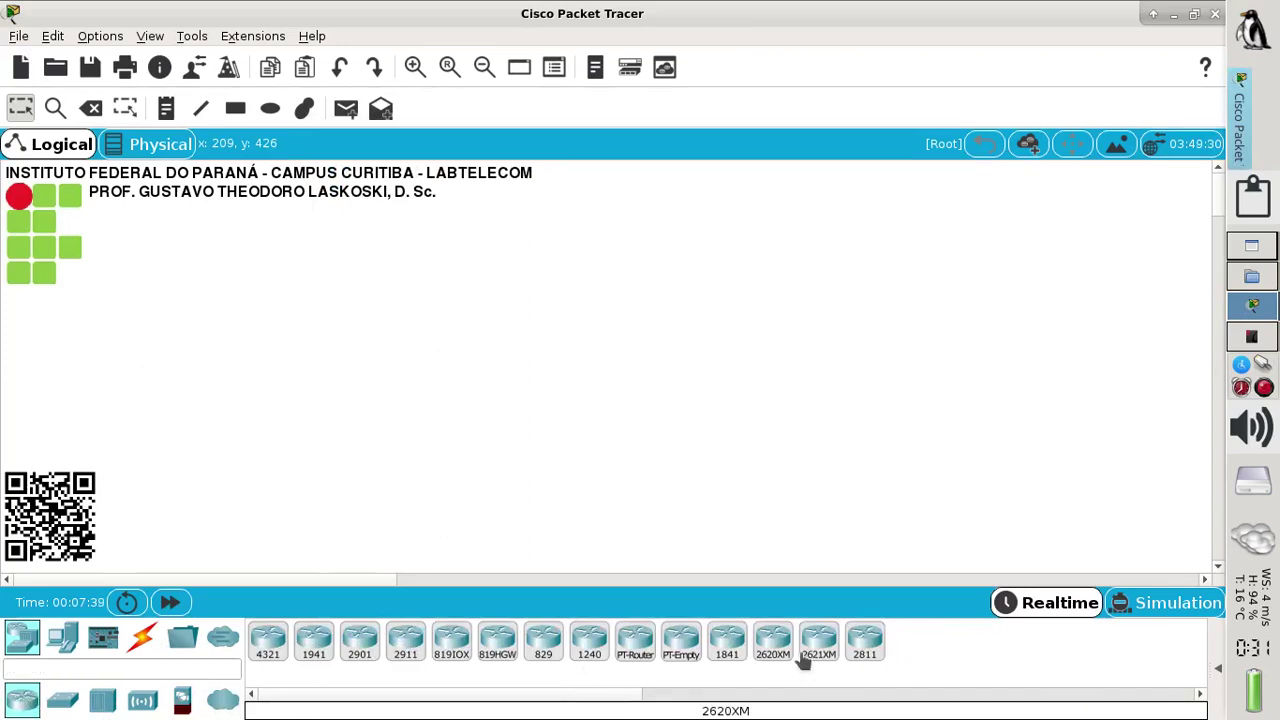
left_click_drag(828, 642, 144, 376)
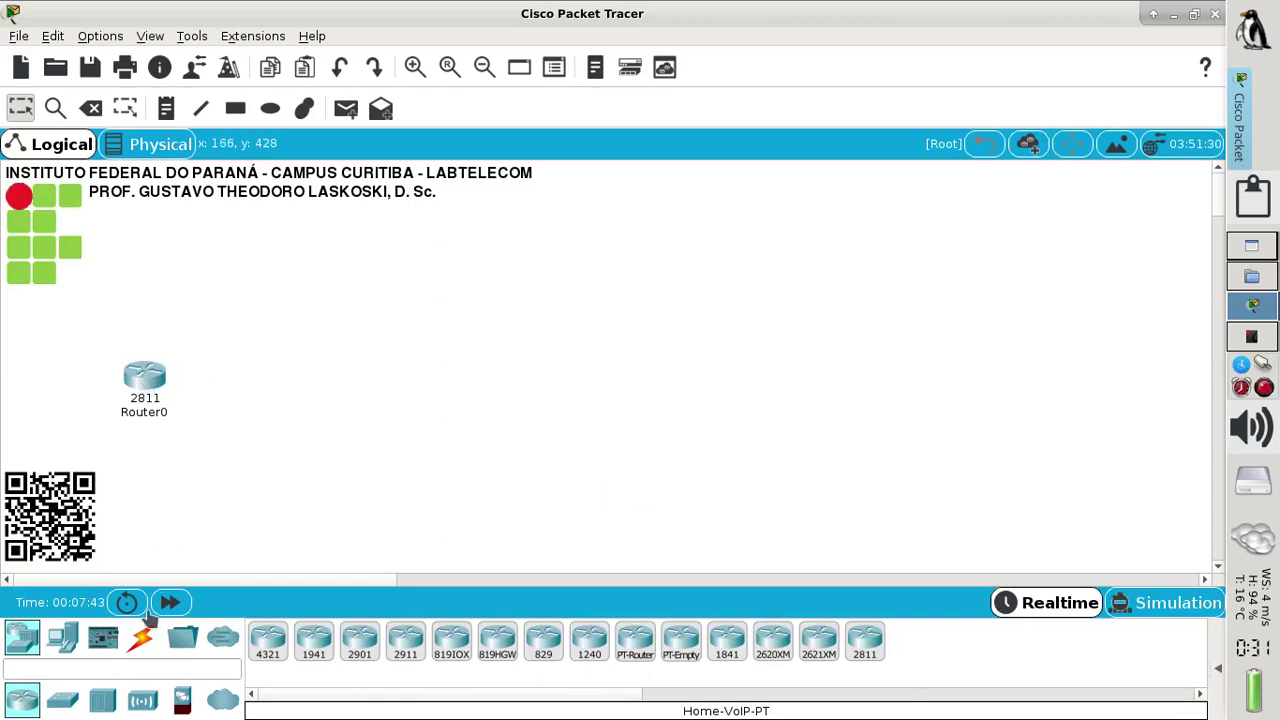
Step: Place a Cloud-PT-Empty device to the right of the router and rename it CMTS+Hibrido
left_click(222, 701)
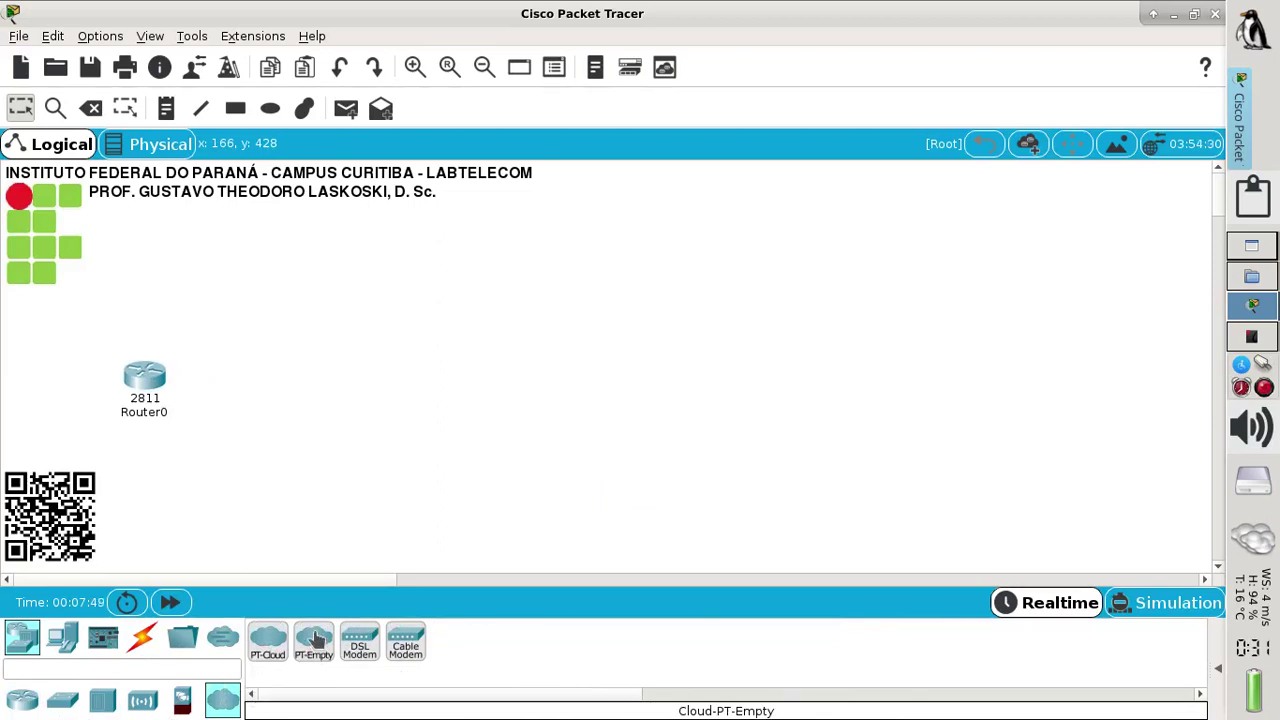
left_click_drag(316, 643, 340, 377)
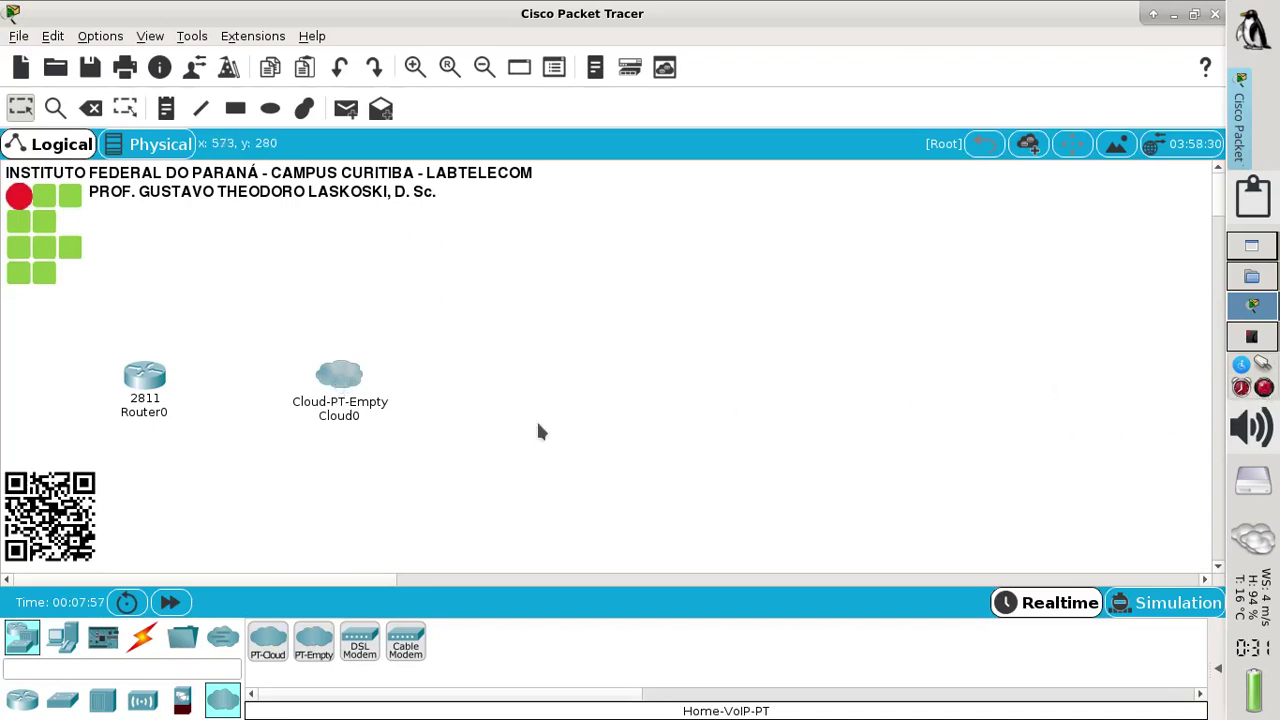
left_click(350, 417)
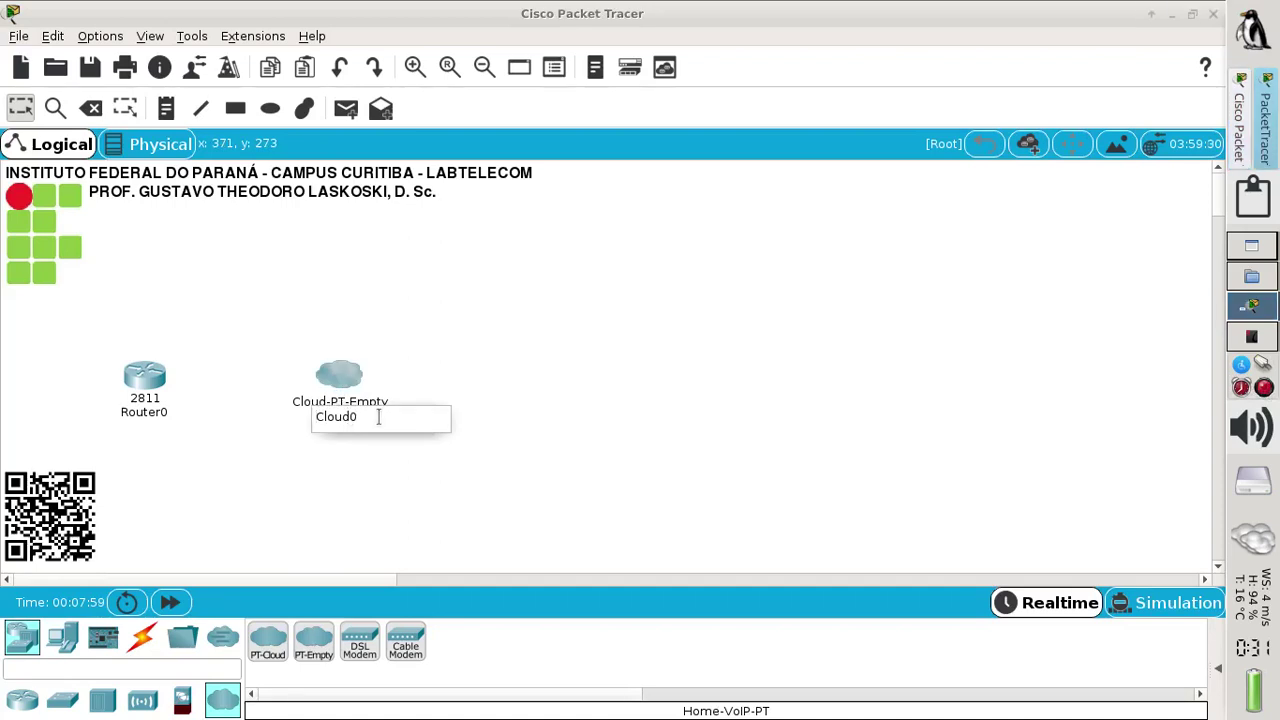
left_click_drag(379, 417, 240, 403)
type("CMTS+Hibrido")
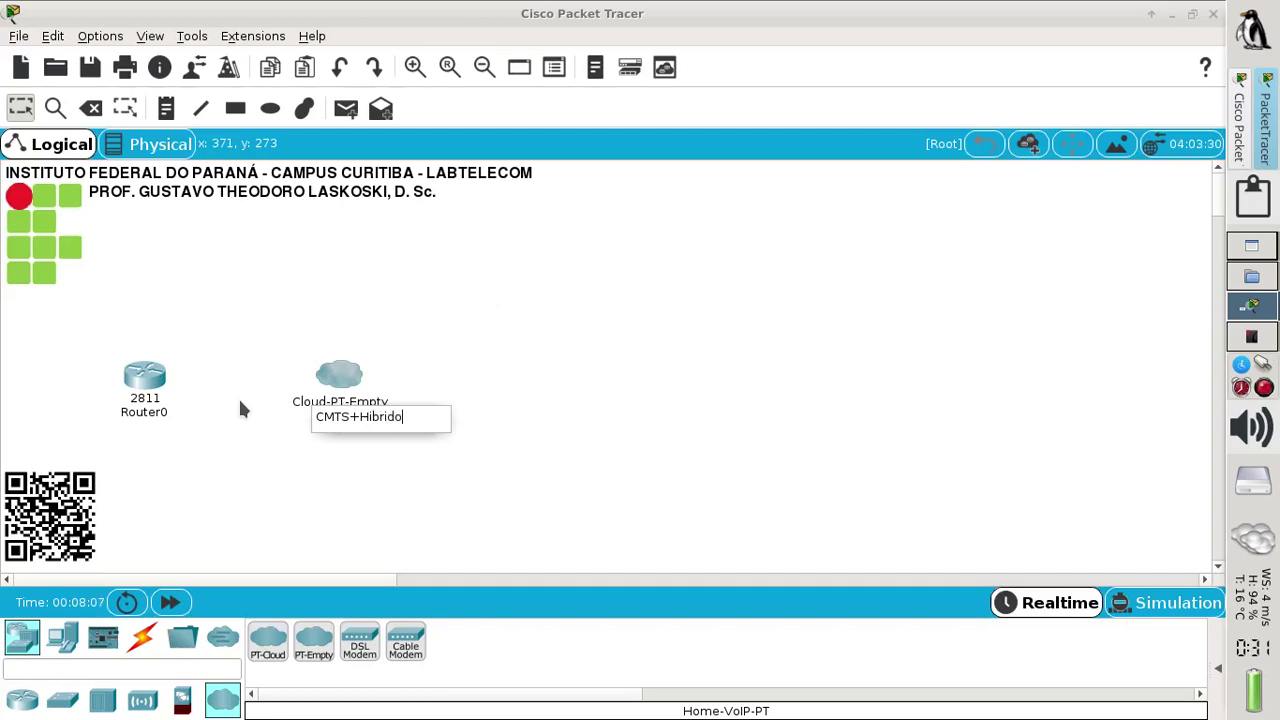
left_click(610, 410)
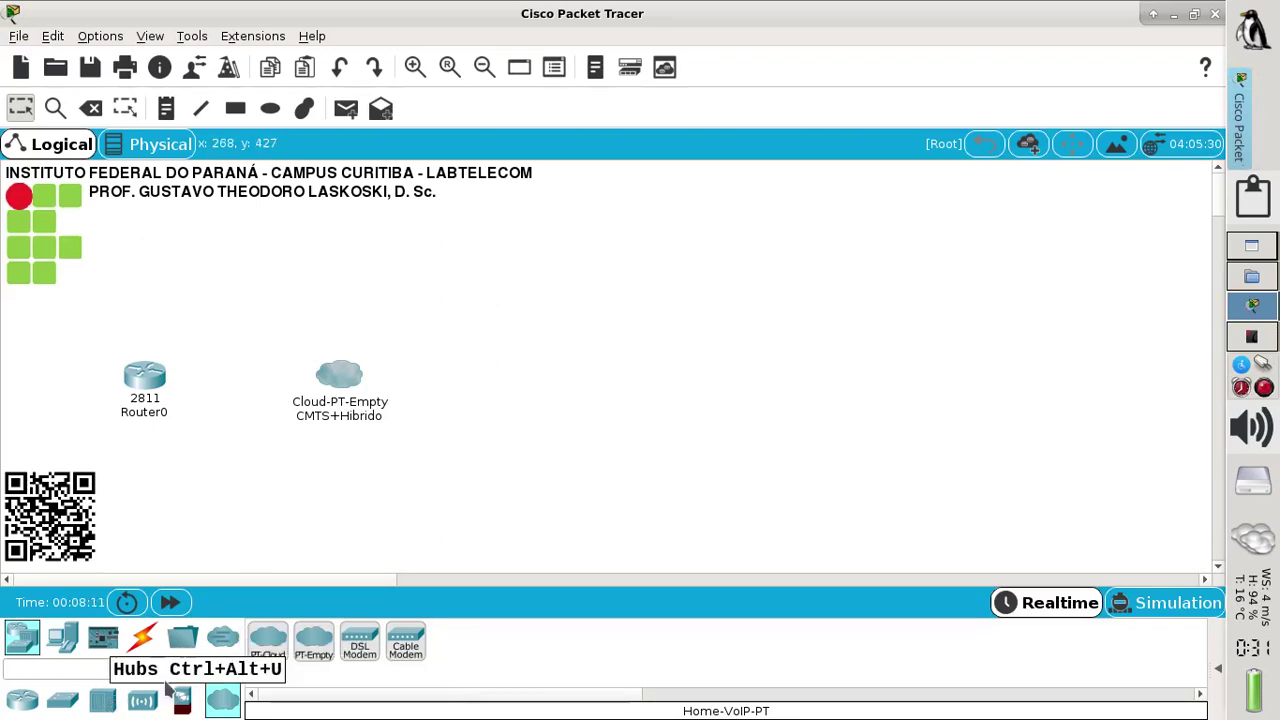
Step: Following the worksheet diagram, place one coaxial splitter beside the cloud and two more further right, one above and one below it
left_click(1247, 338)
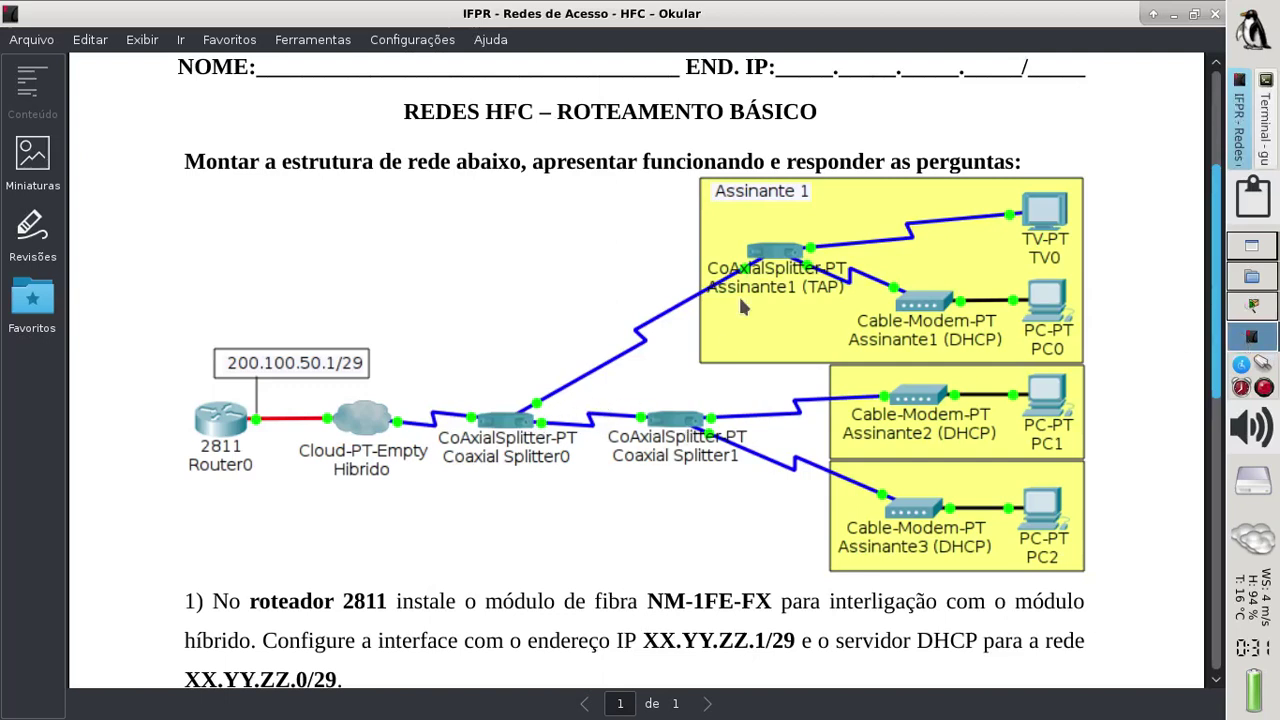
left_click(1252, 305)
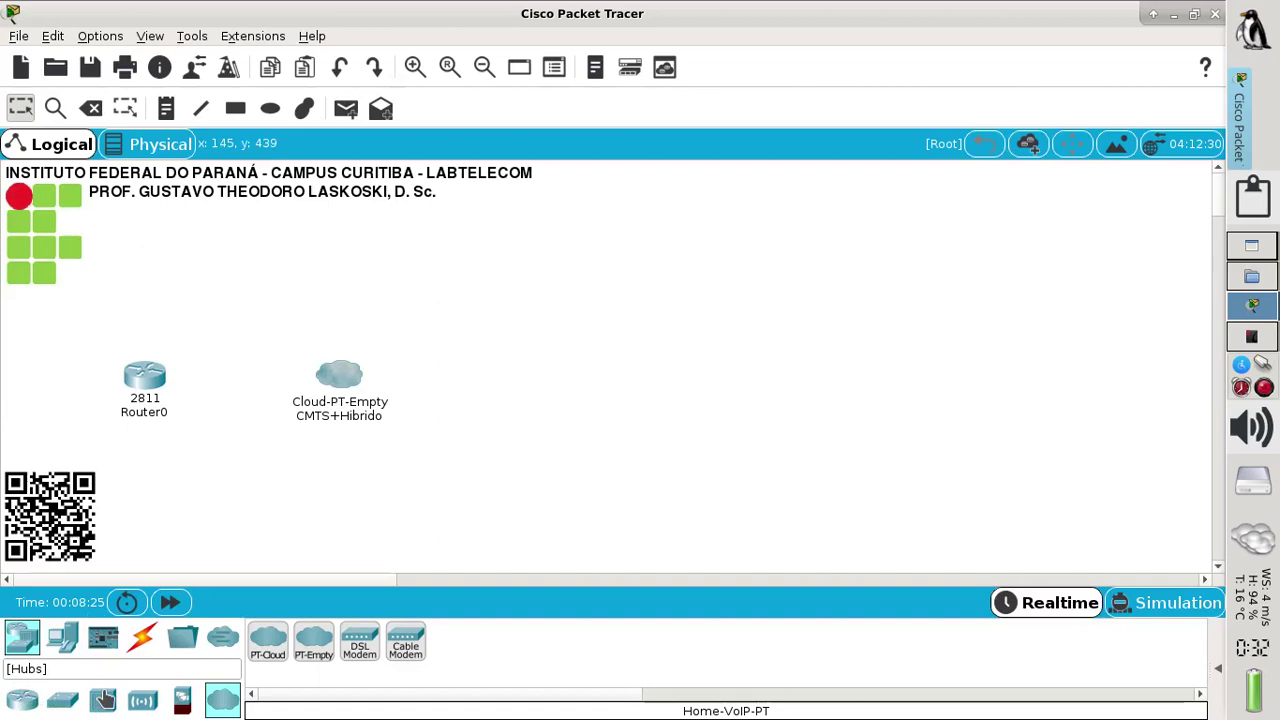
left_click(104, 700)
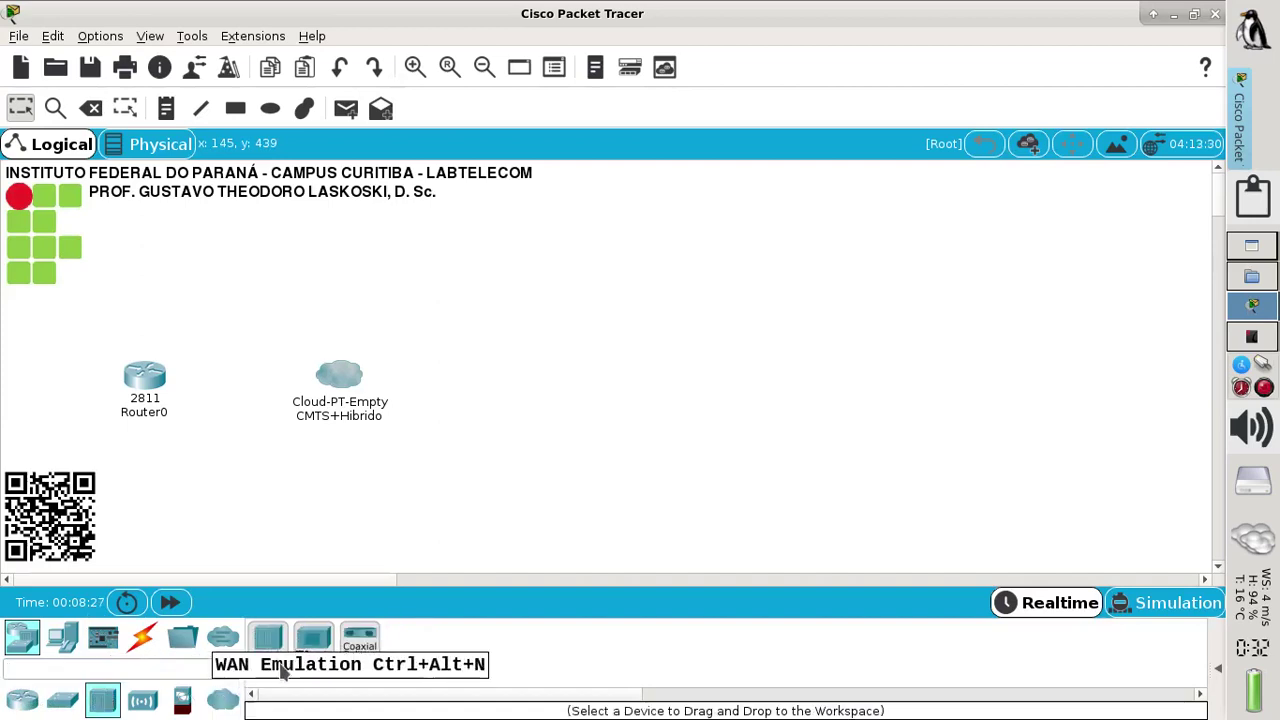
left_click(358, 645)
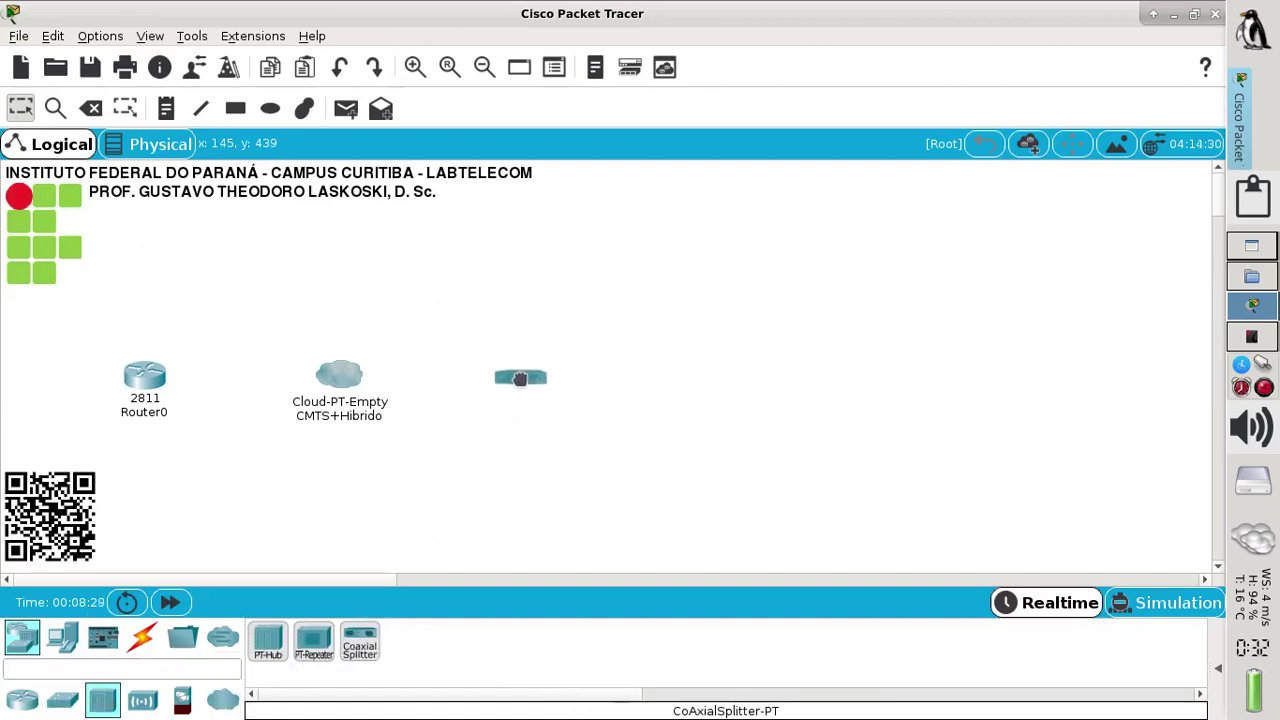
left_click(521, 374)
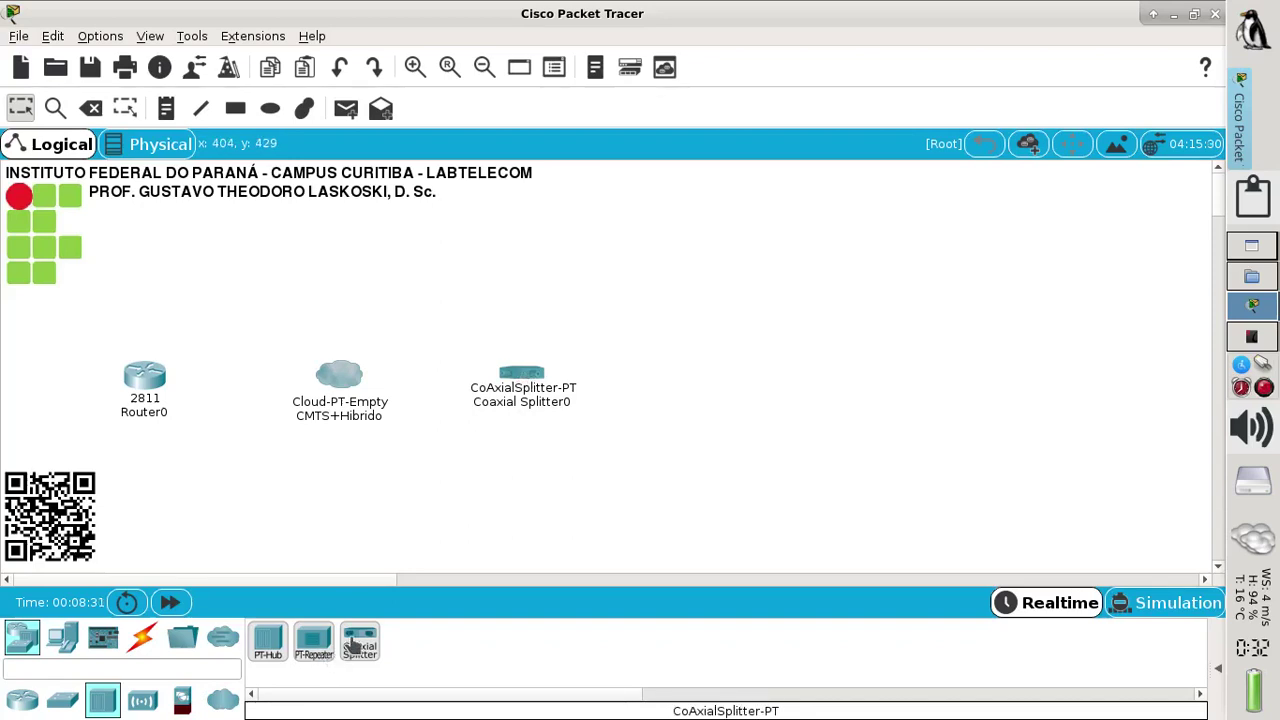
left_click_drag(360, 645, 694, 259)
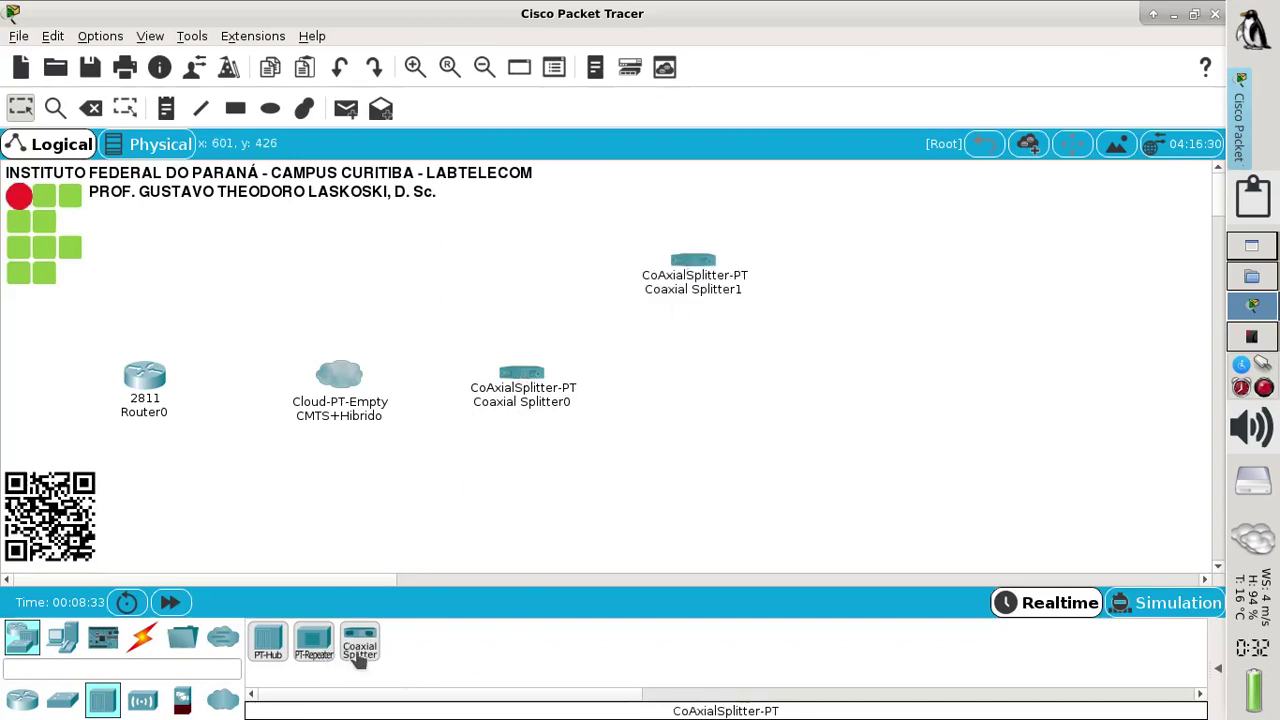
left_click_drag(360, 645, 729, 420)
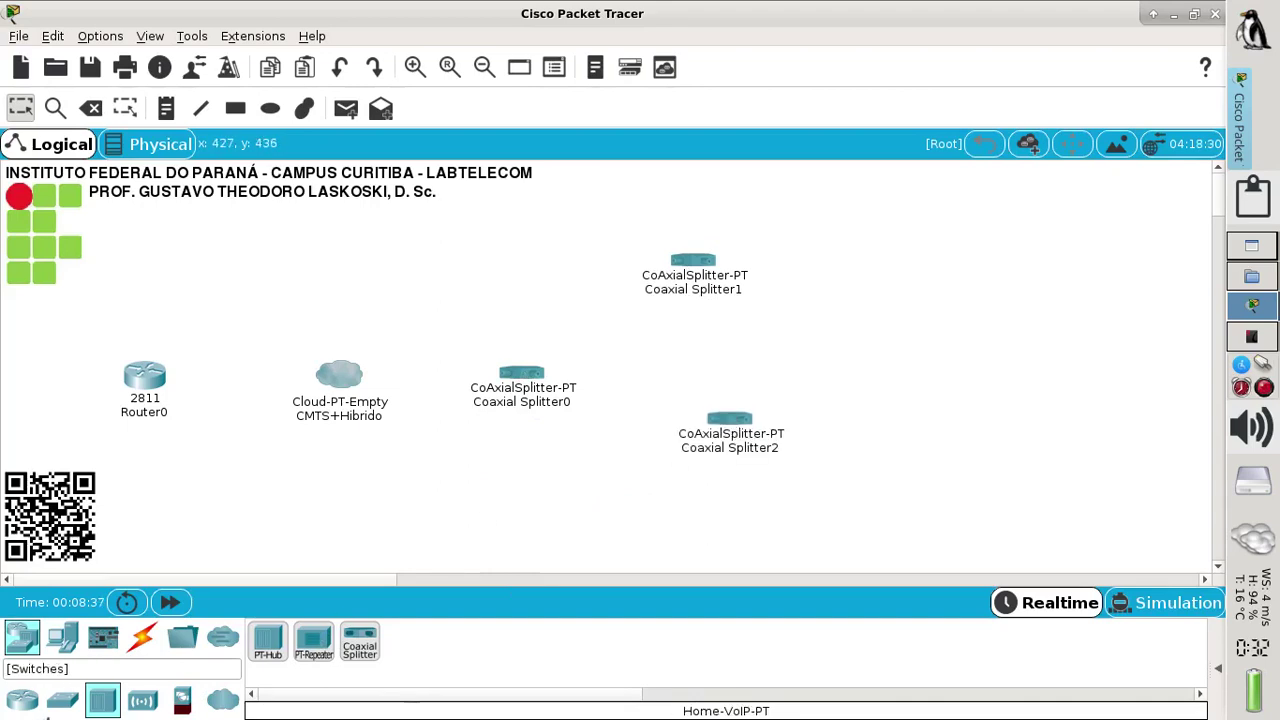
Step: Place three cable modems in a vertical column to the right of the coaxial splitters
left_click(222, 700)
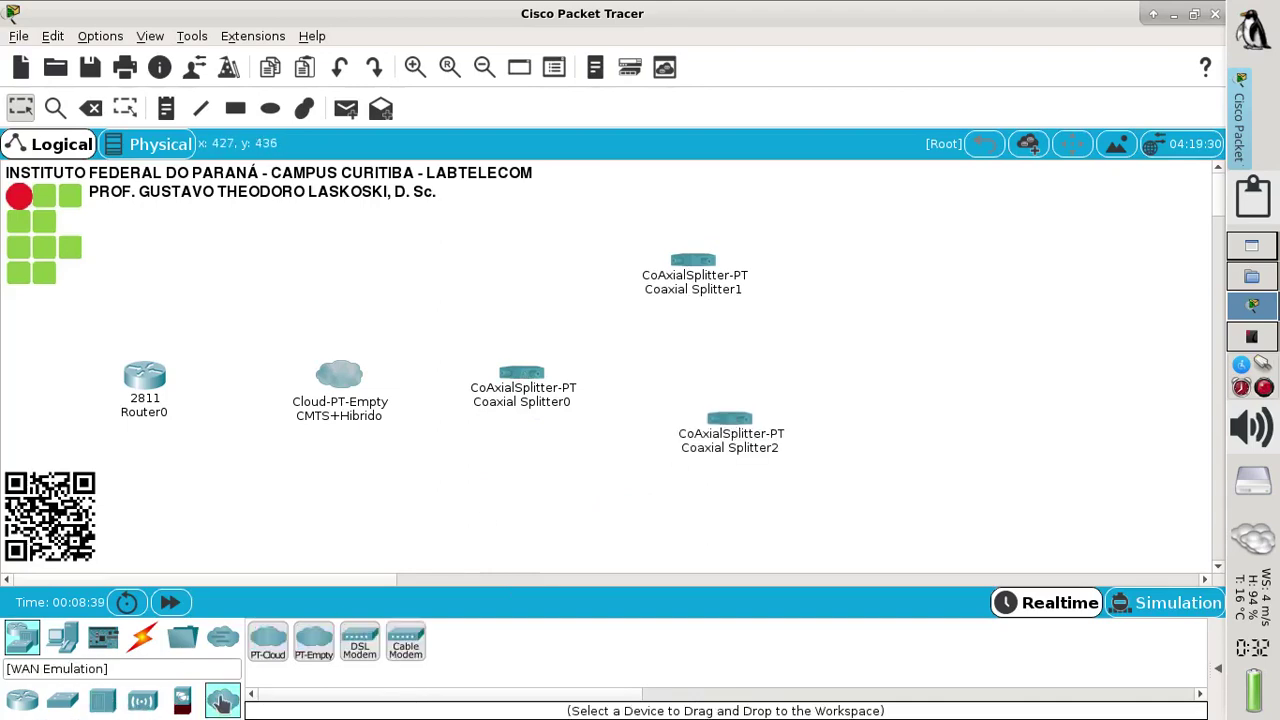
left_click_drag(405, 642, 865, 290)
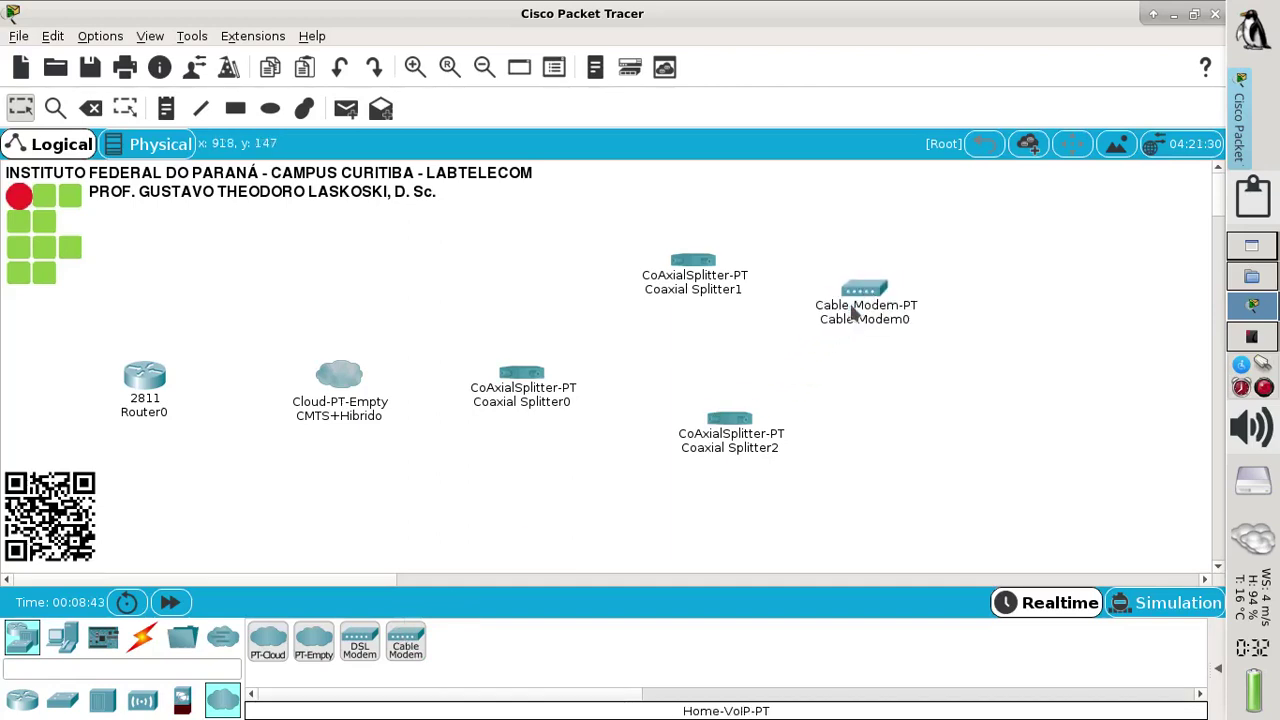
left_click_drag(418, 648, 854, 409)
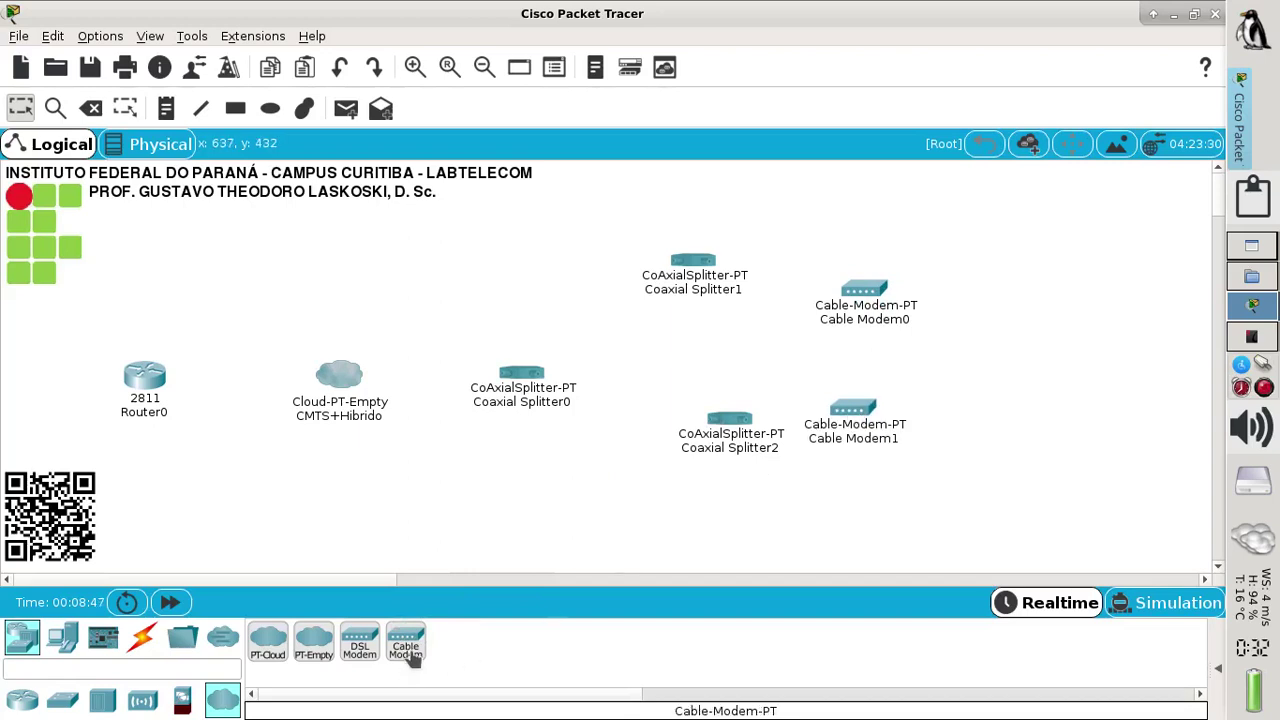
left_click_drag(405, 648, 858, 527)
Step: Move the upper and lower coaxial splitters slightly left and down, leaving more space before the cable modems
left_click_drag(729, 418, 689, 427)
left_click_drag(700, 293, 668, 312)
left_click_drag(688, 448, 694, 454)
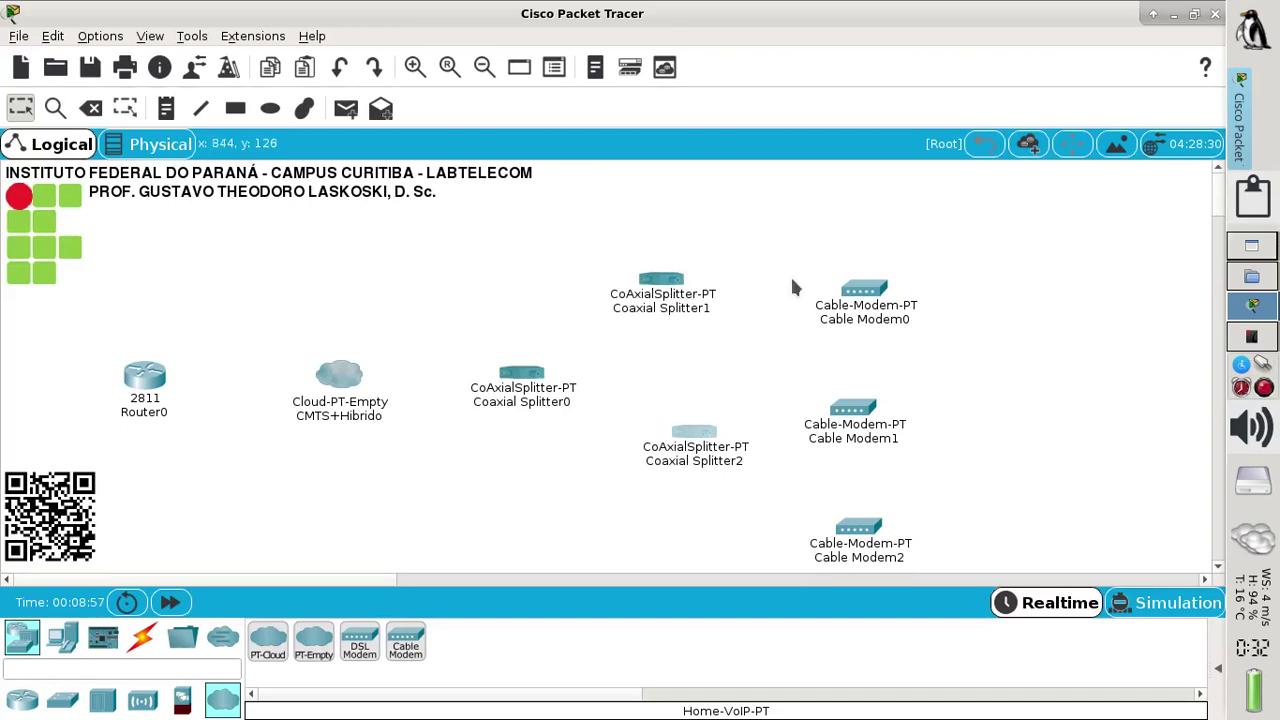
Step: Power off the 2811 router, install the NM-1FE-FX fiber module in its large empty slot, and power it back on
left_click(160, 375)
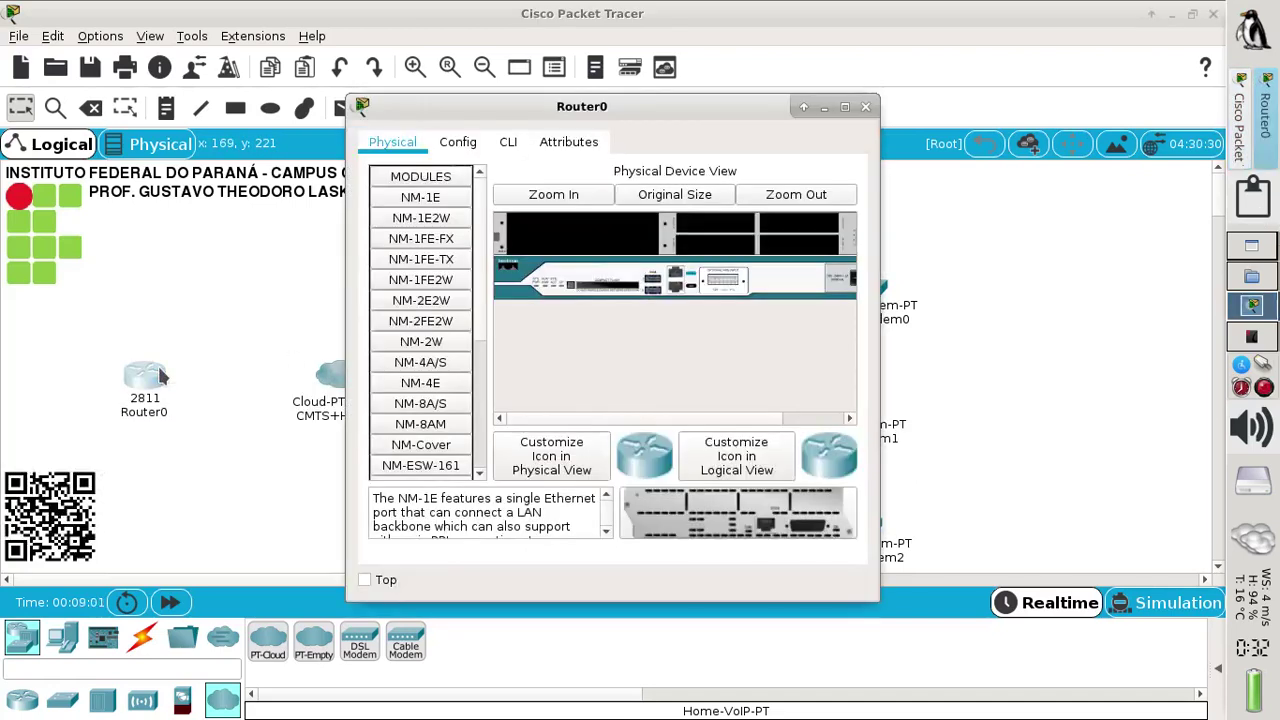
left_click(845, 108)
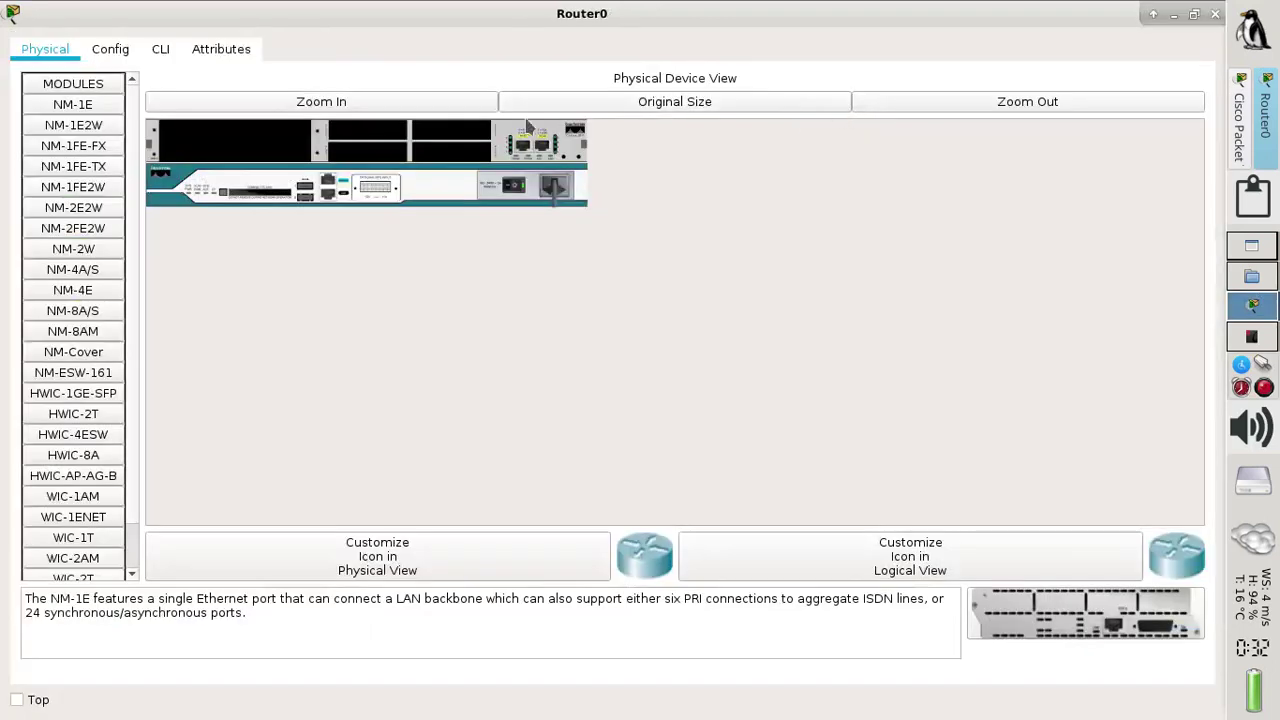
left_click(343, 103)
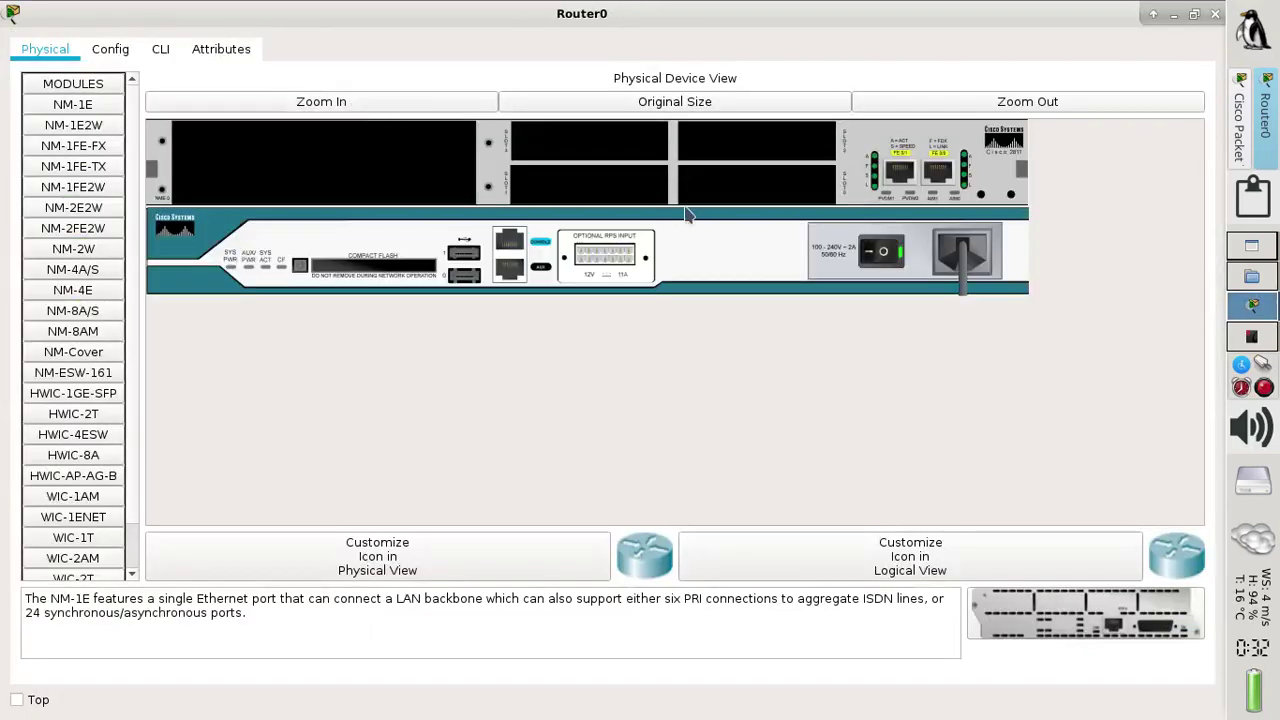
left_click(869, 257)
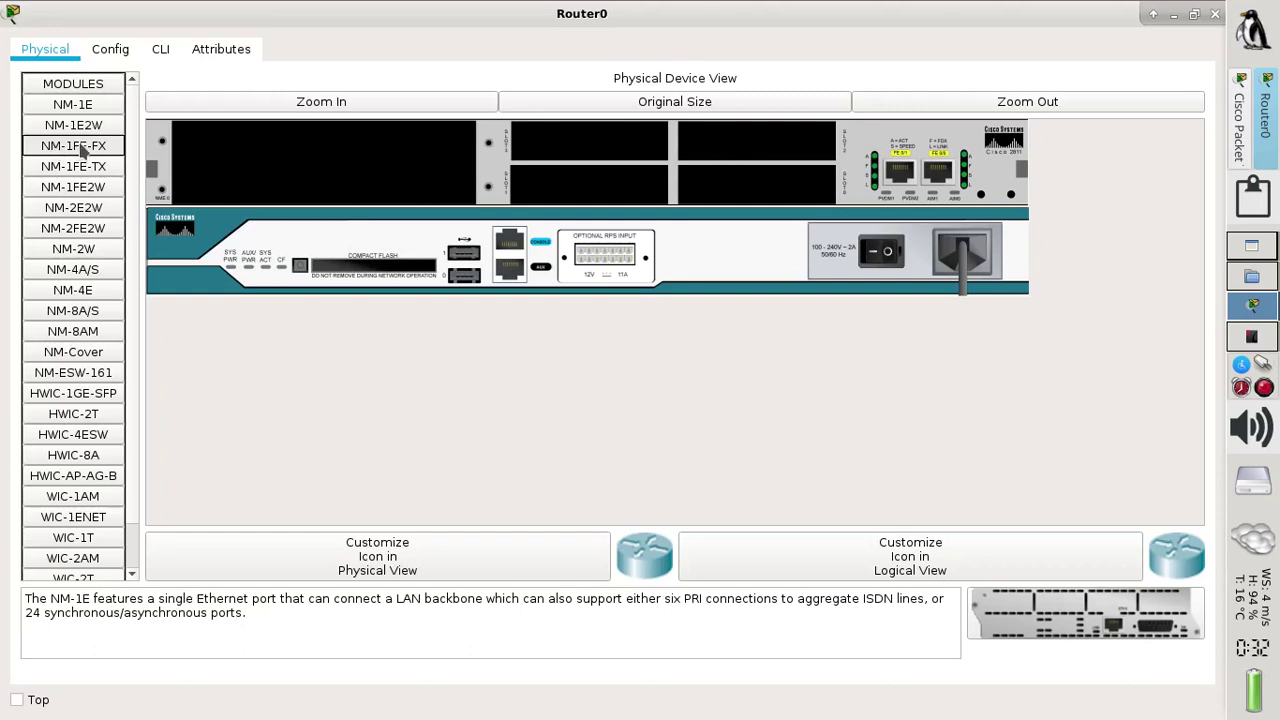
left_click(110, 150)
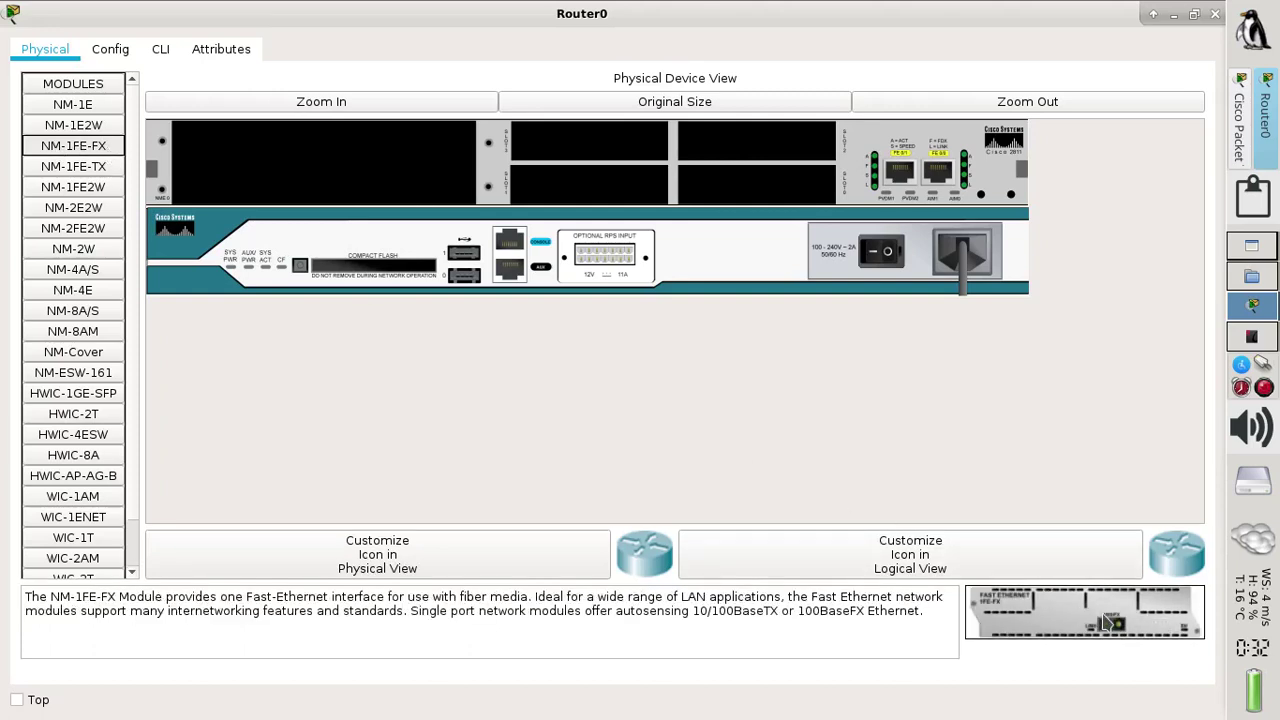
left_click_drag(1110, 622, 329, 172)
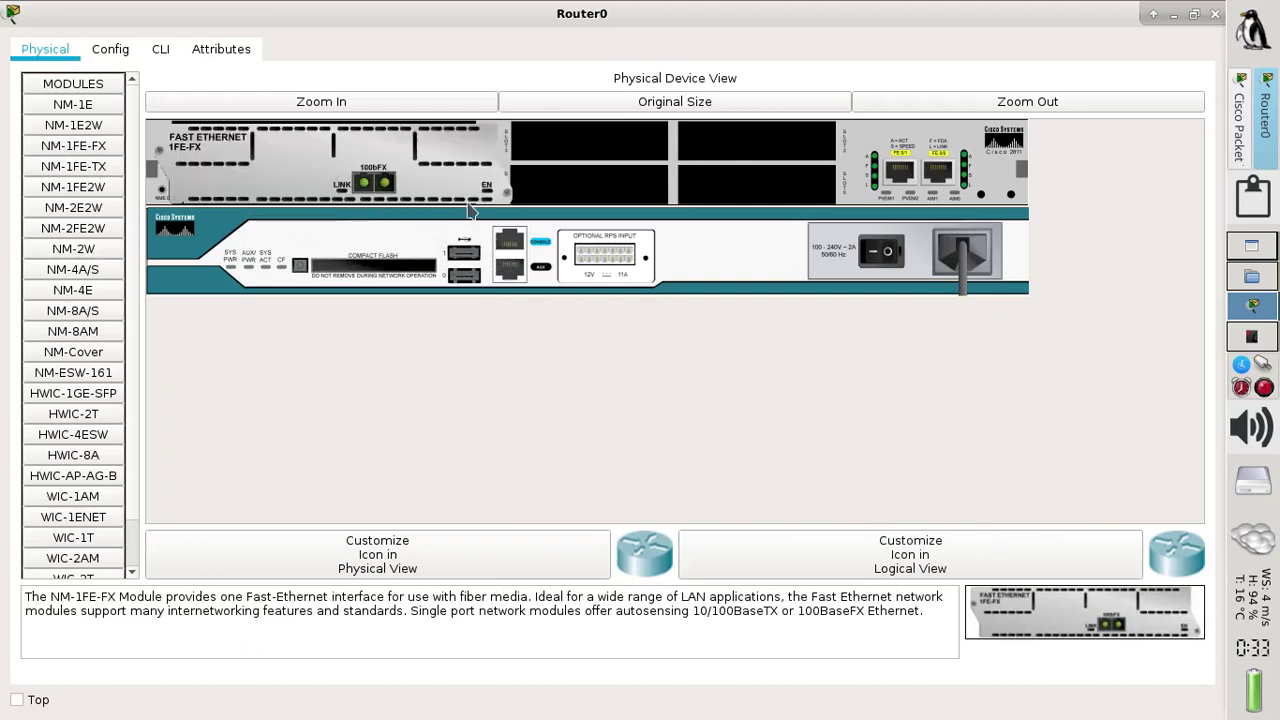
left_click(872, 258)
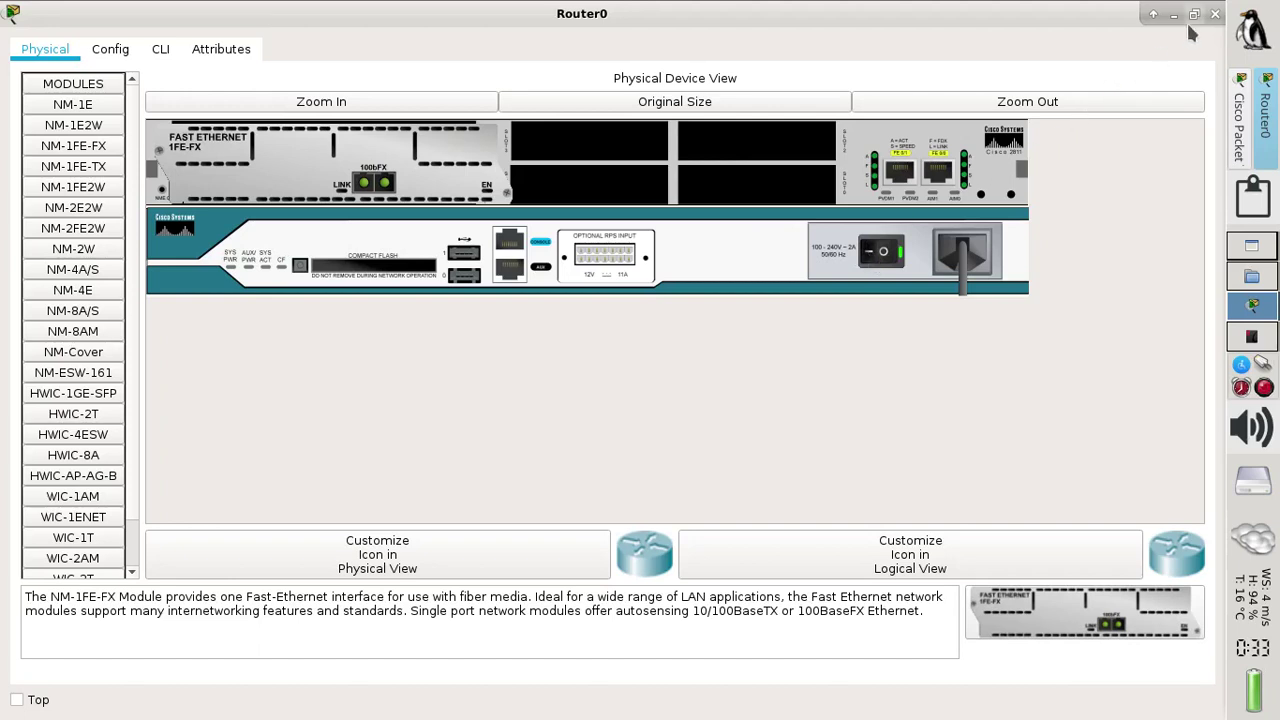
Step: Close the router's device window and examine the port summaries of the router and the CMTS+Hibrido cloud
left_click(1215, 14)
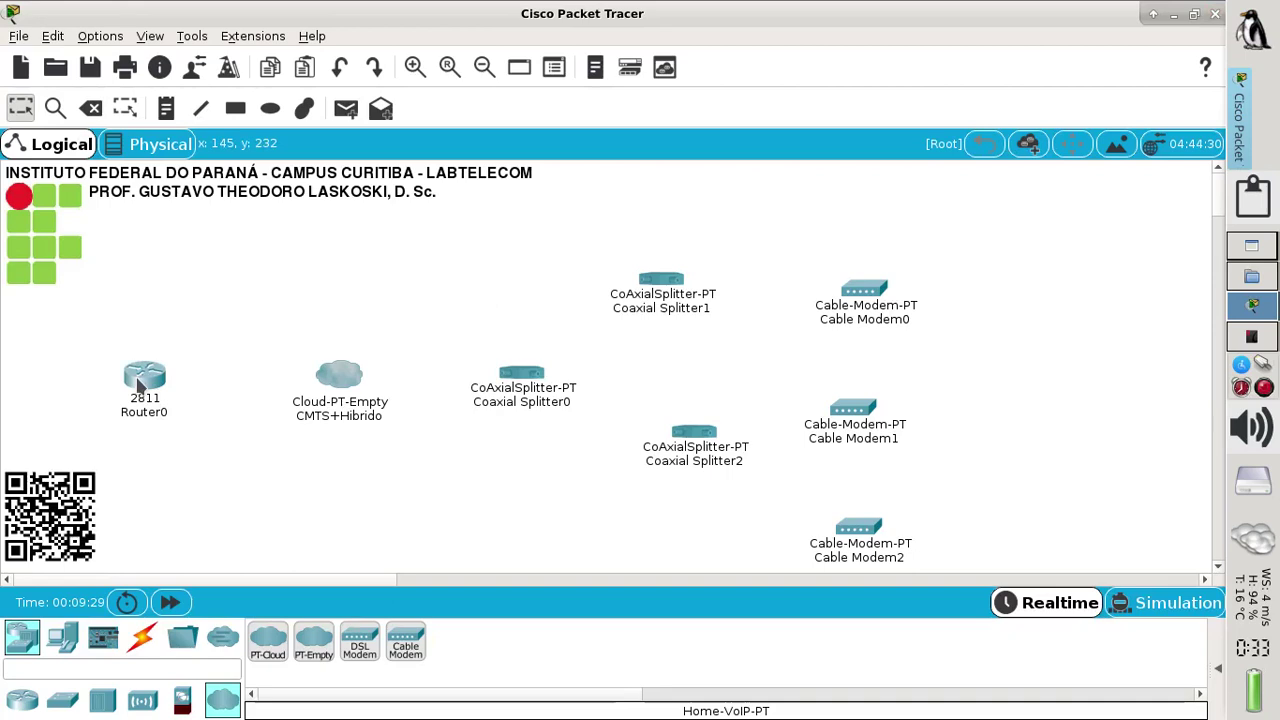
mouse_move(143, 386)
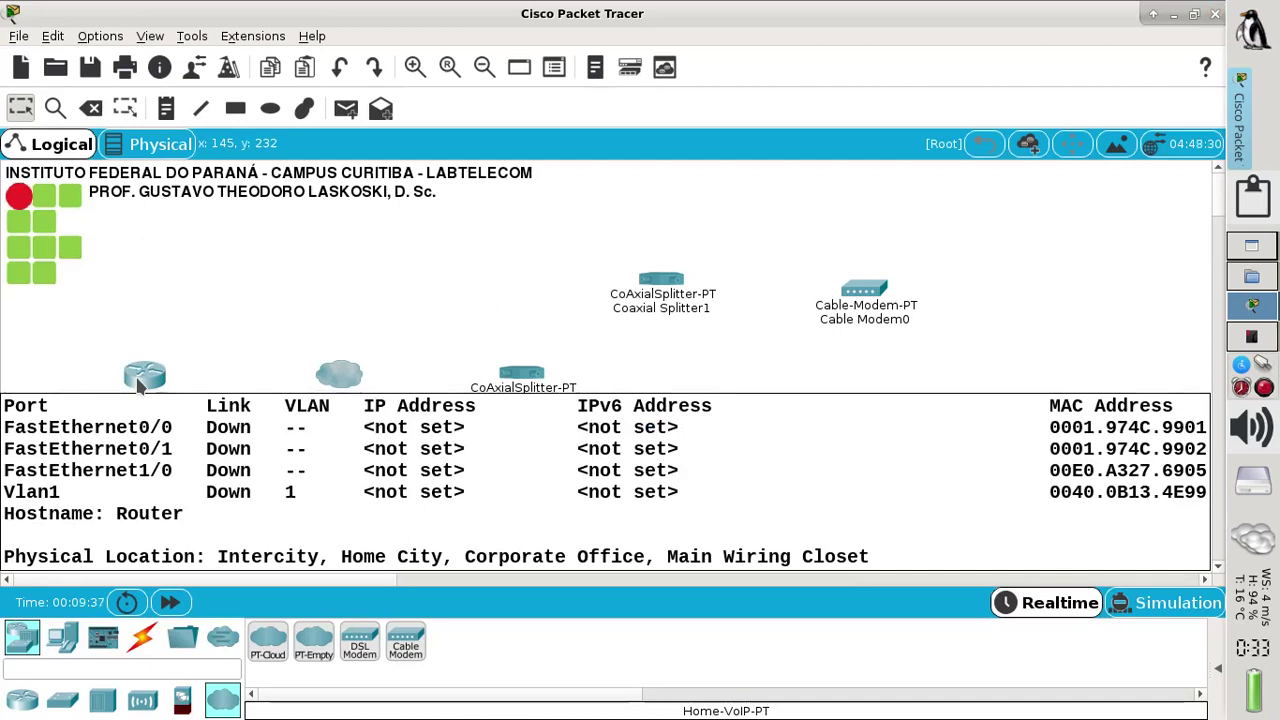
mouse_move(337, 388)
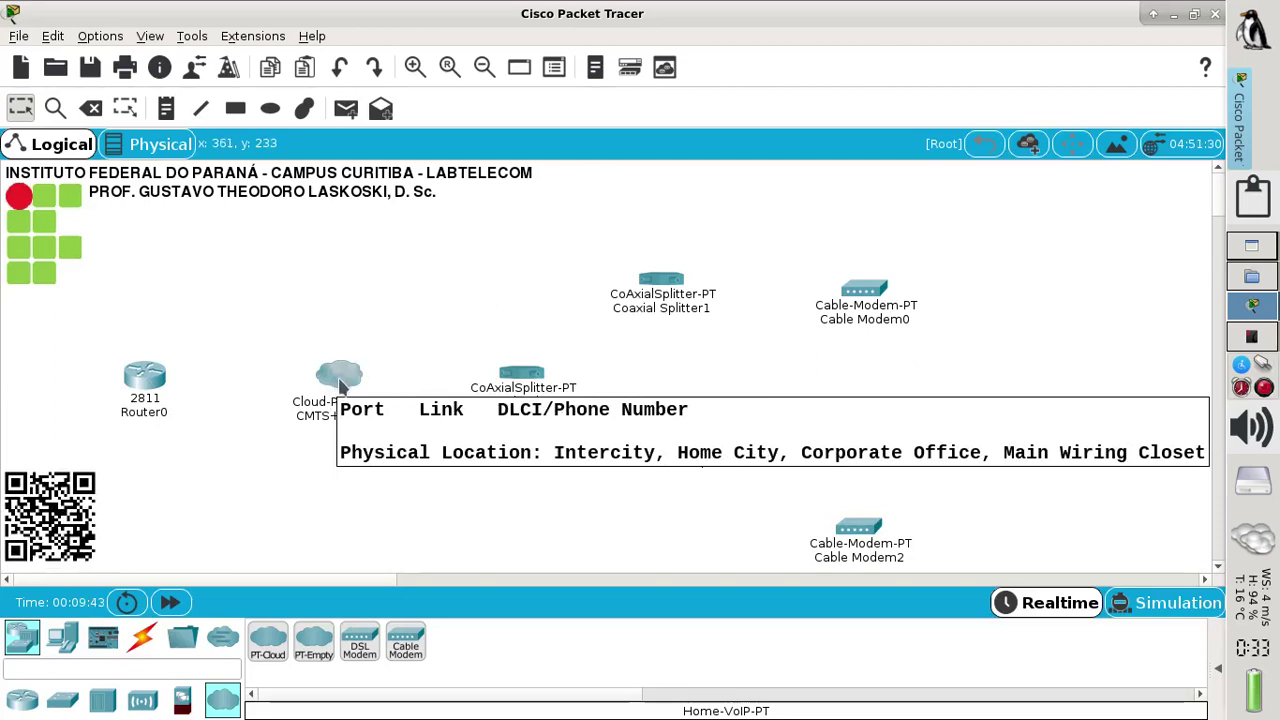
Step: Power off the CMTS+Hibrido cloud and install the PT-CLOUD-NM-1FFE fiber module in its first upper-row slot
left_click(339, 378)
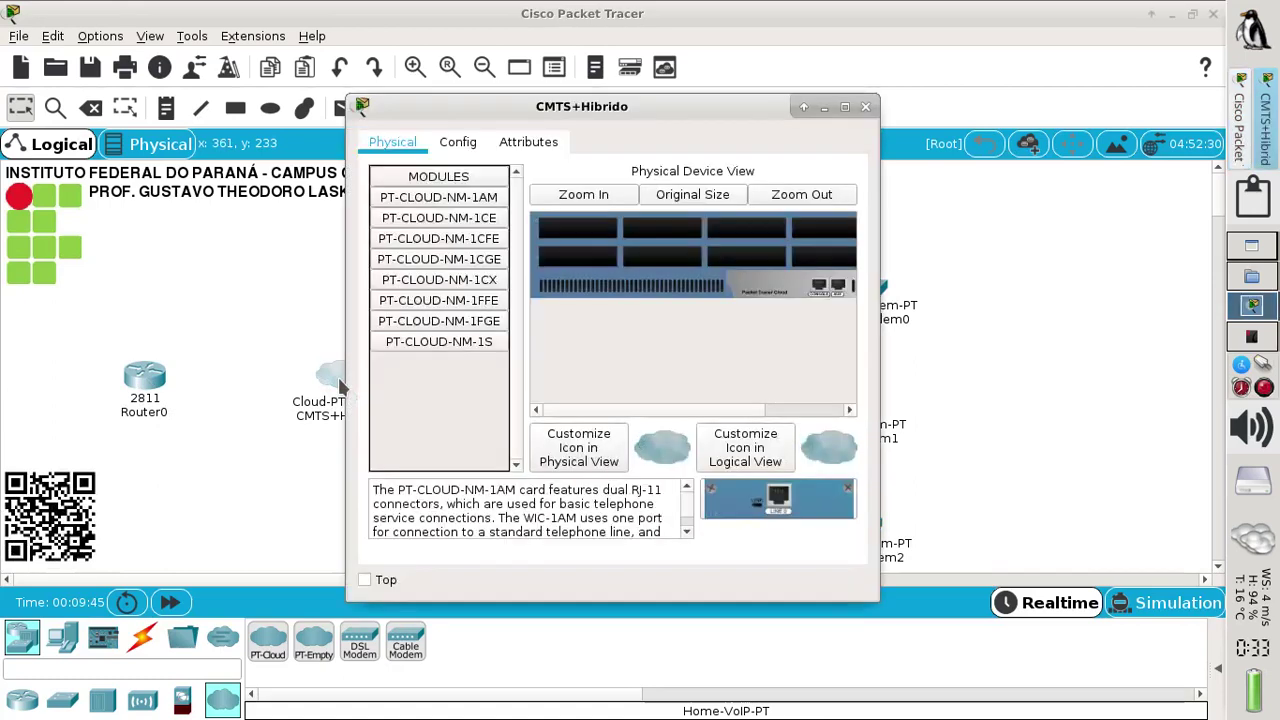
left_click(845, 106)
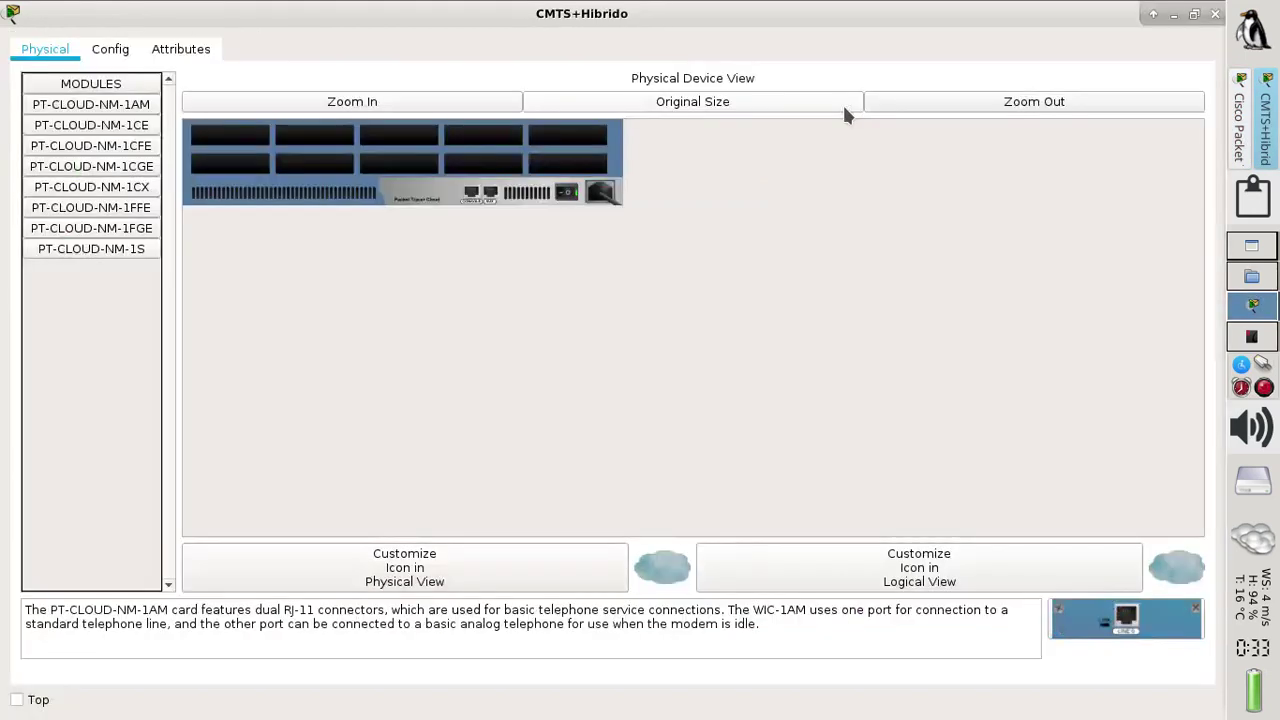
left_click(395, 106)
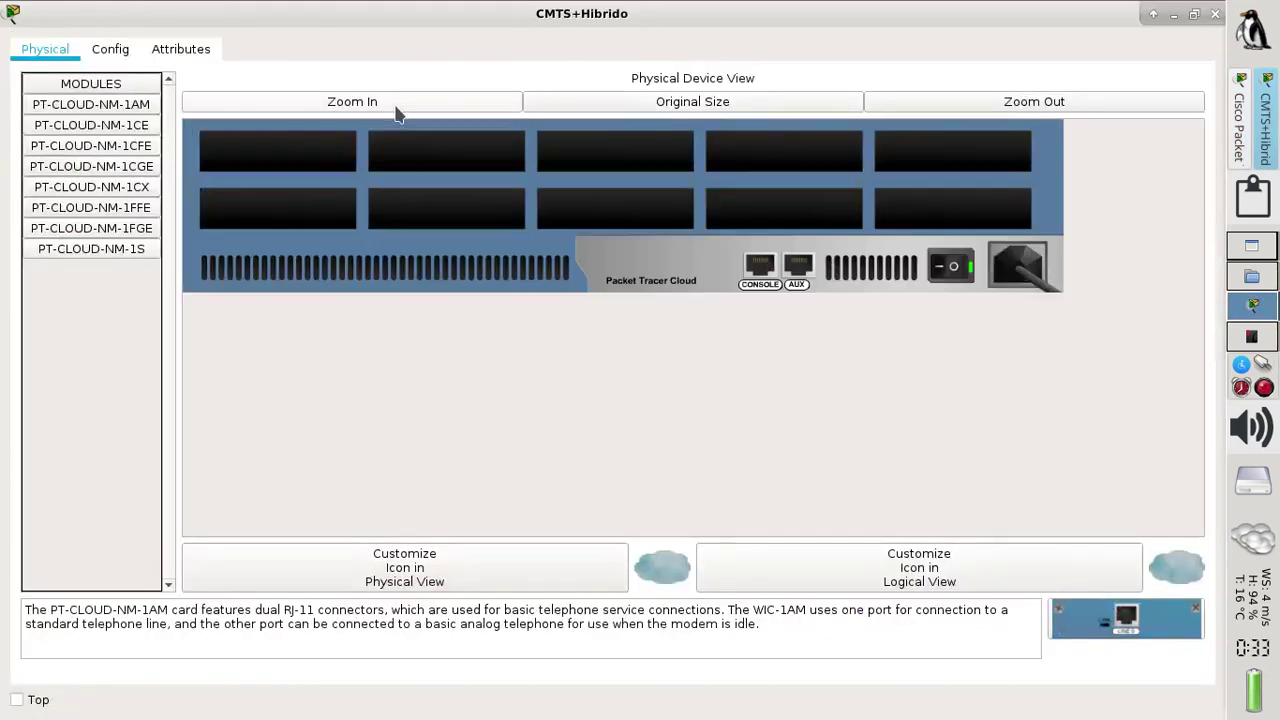
left_click(950, 268)
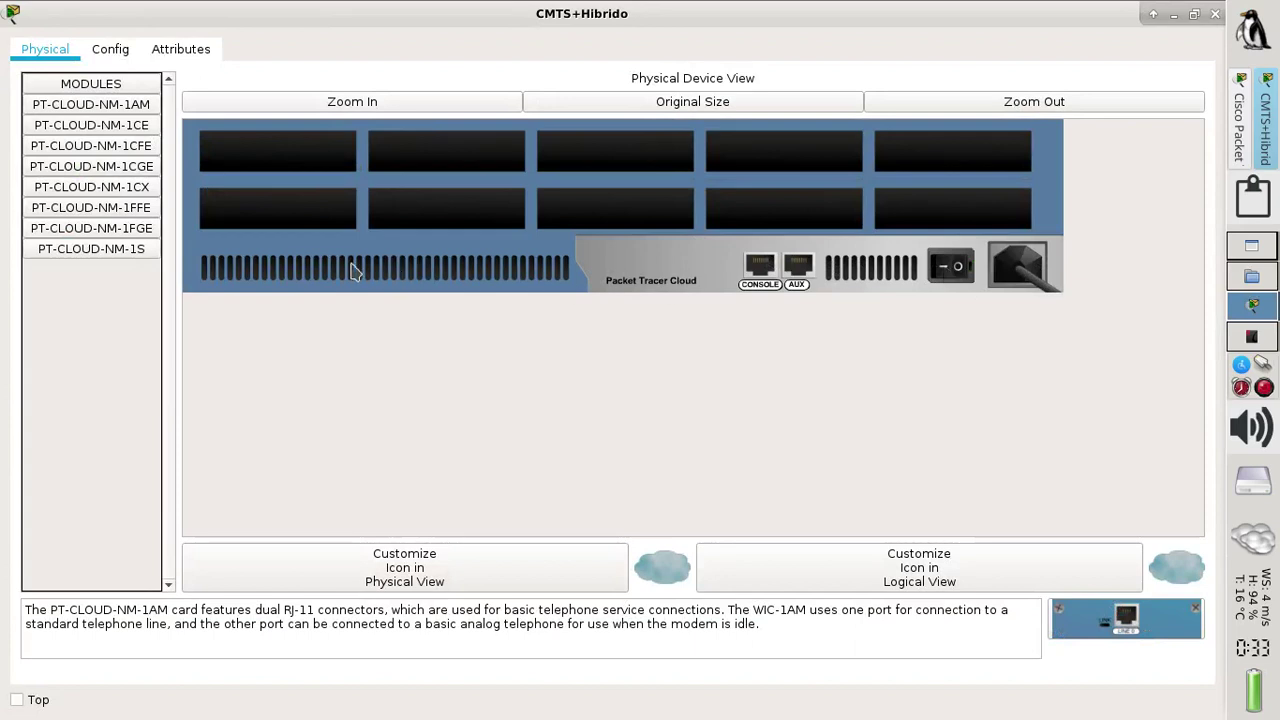
left_click(140, 218)
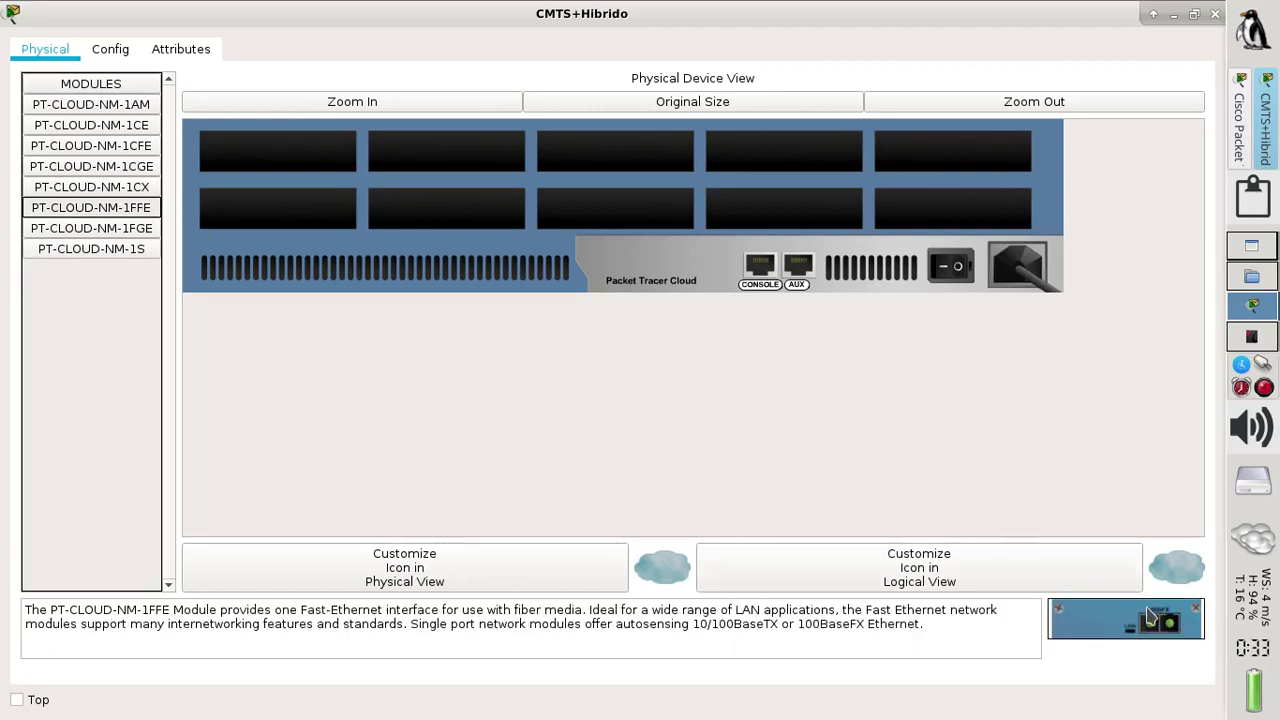
left_click_drag(1150, 617, 292, 152)
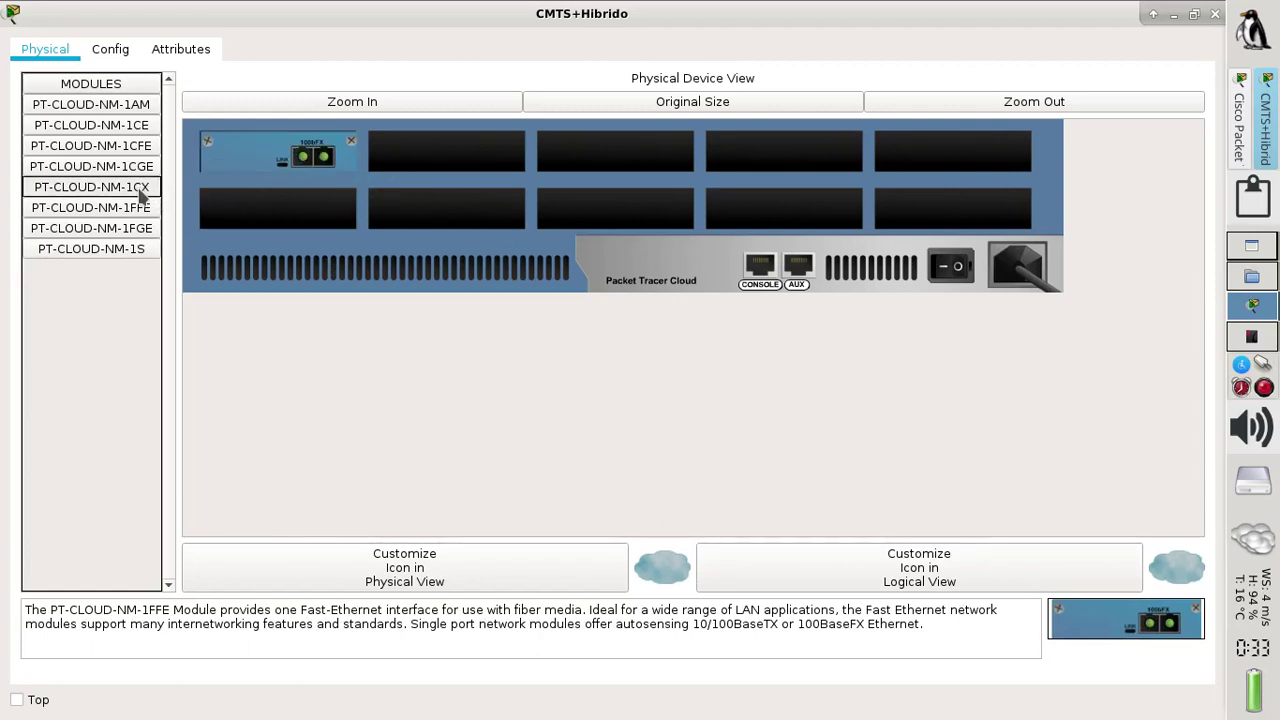
Step: Install the PT-CLOUD-NM-1CX coaxial module in the slot below the fiber module and power the cloud back on
left_click(144, 192)
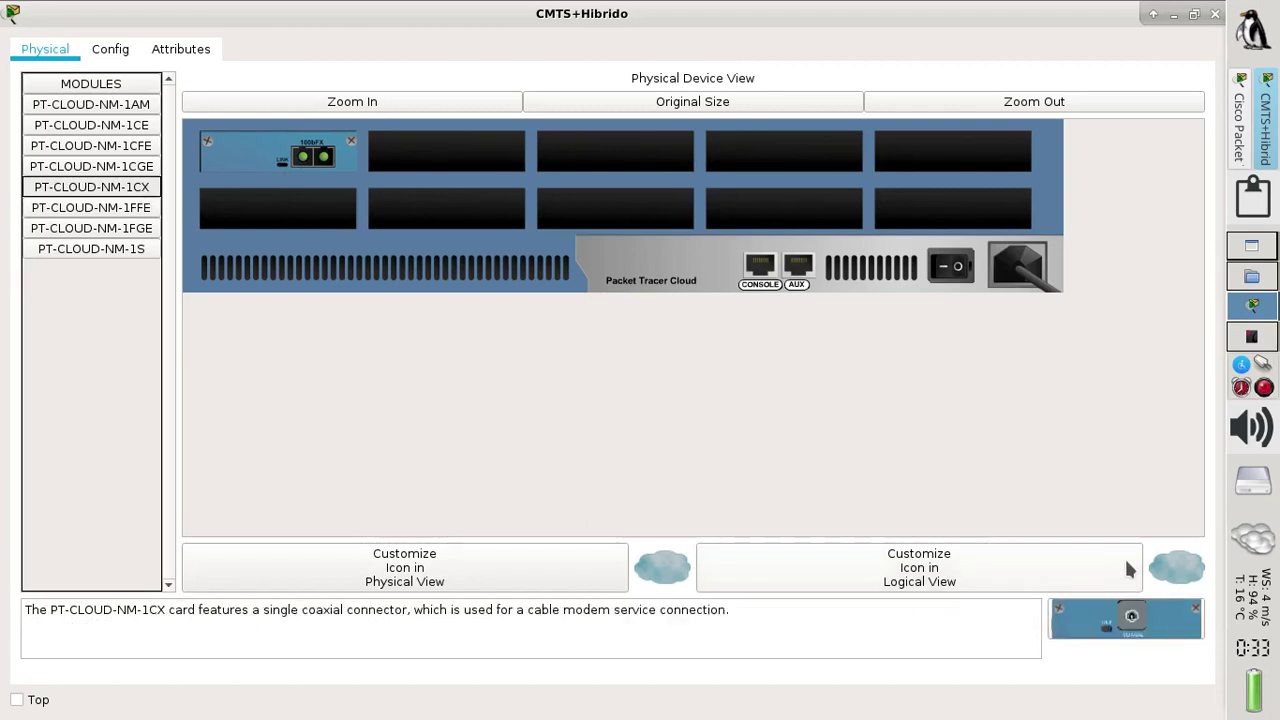
left_click_drag(1131, 612, 305, 216)
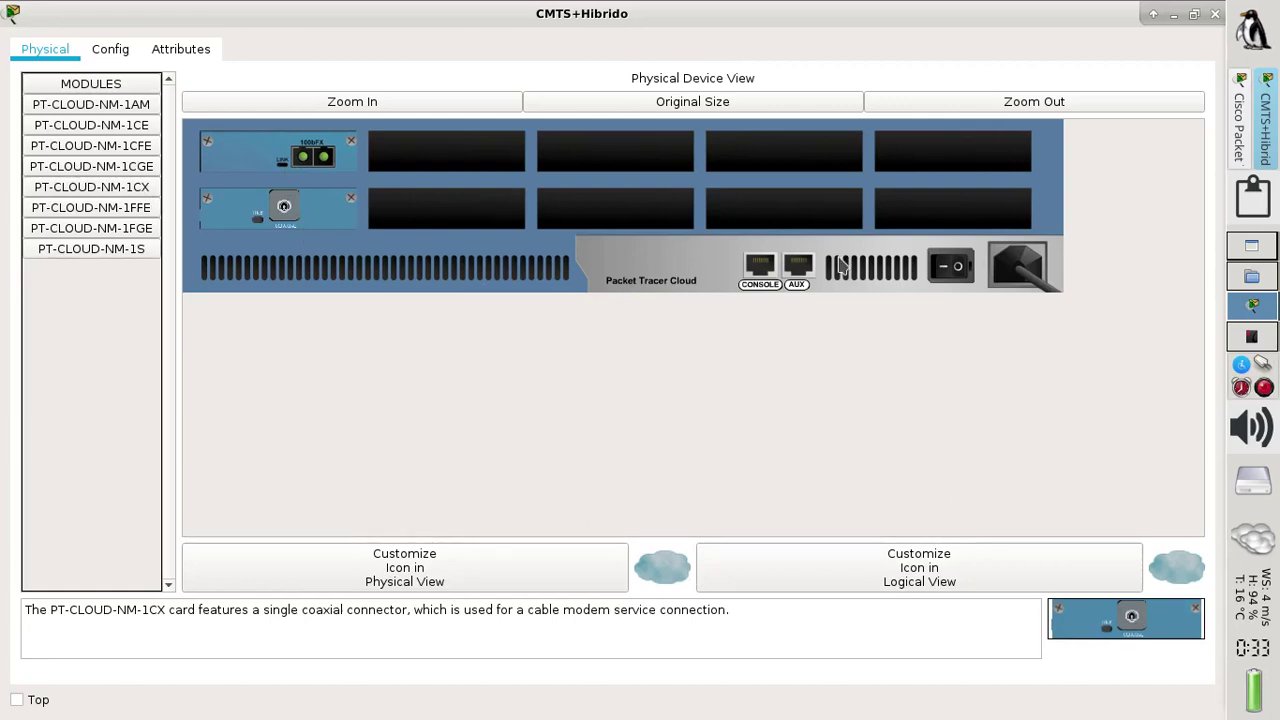
left_click(946, 270)
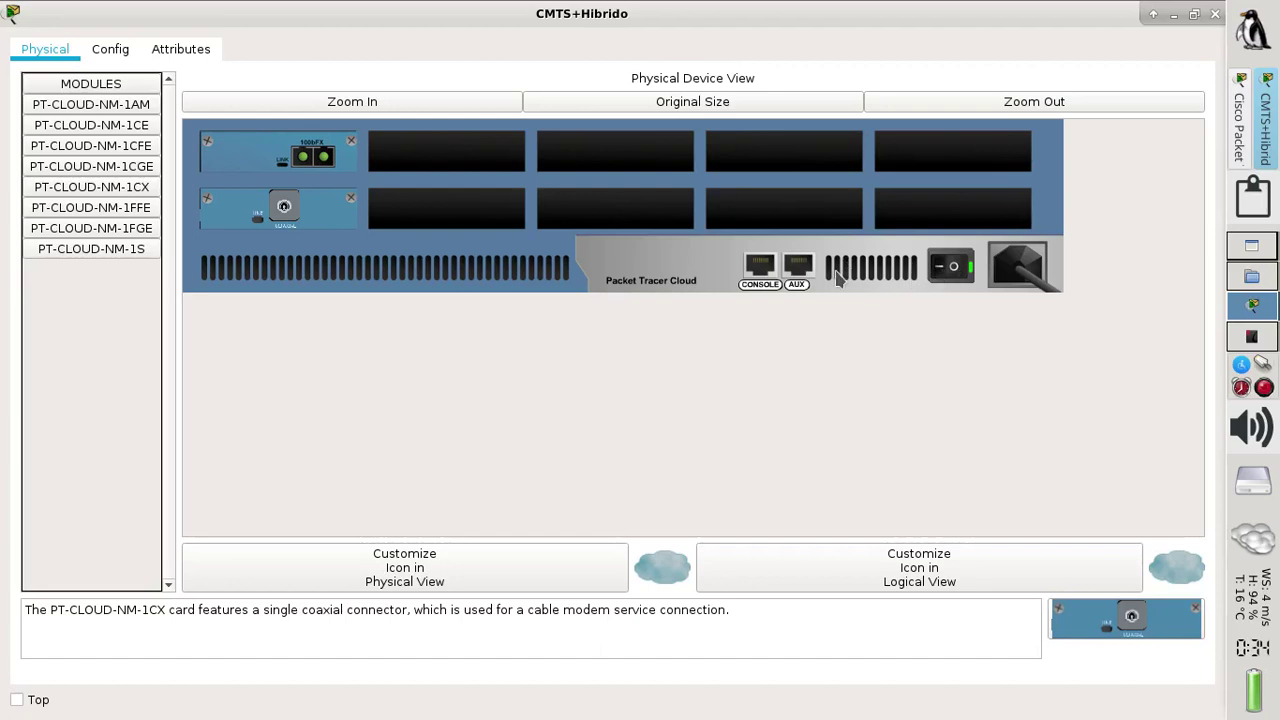
Step: Set the provider network of the cloud's FastEthernet4 interface to Cable
left_click(124, 55)
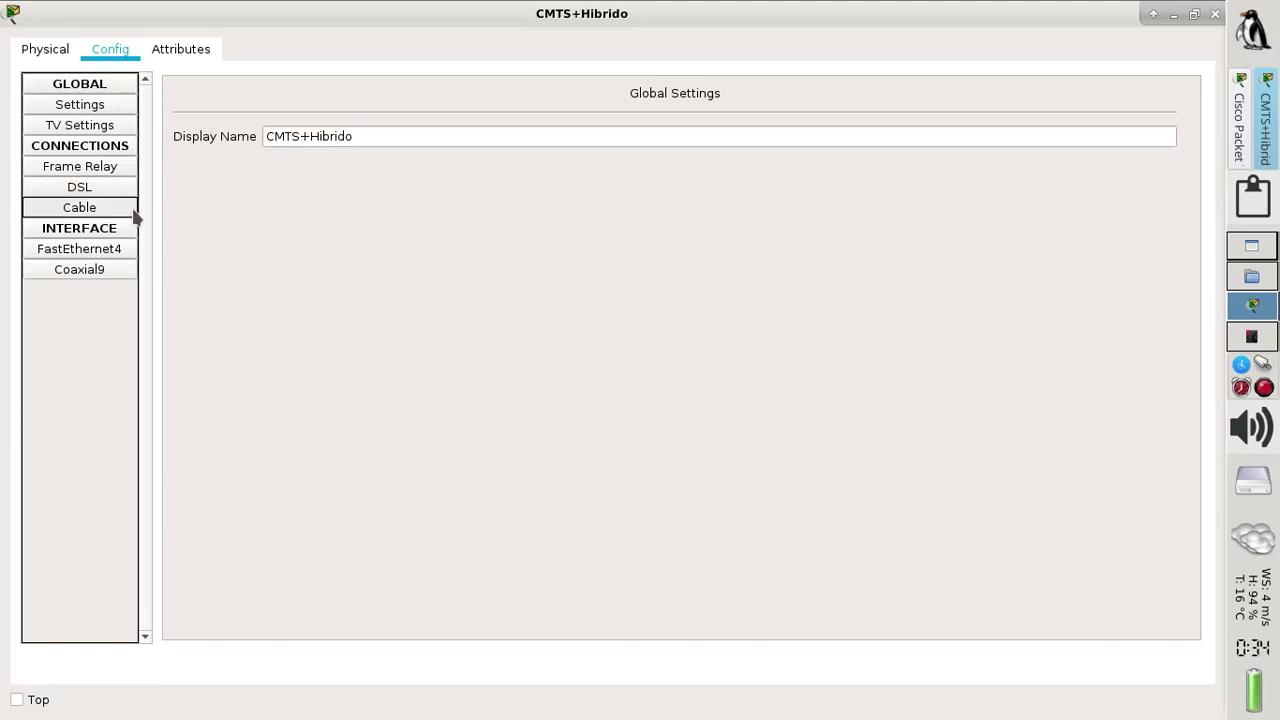
left_click(93, 254)
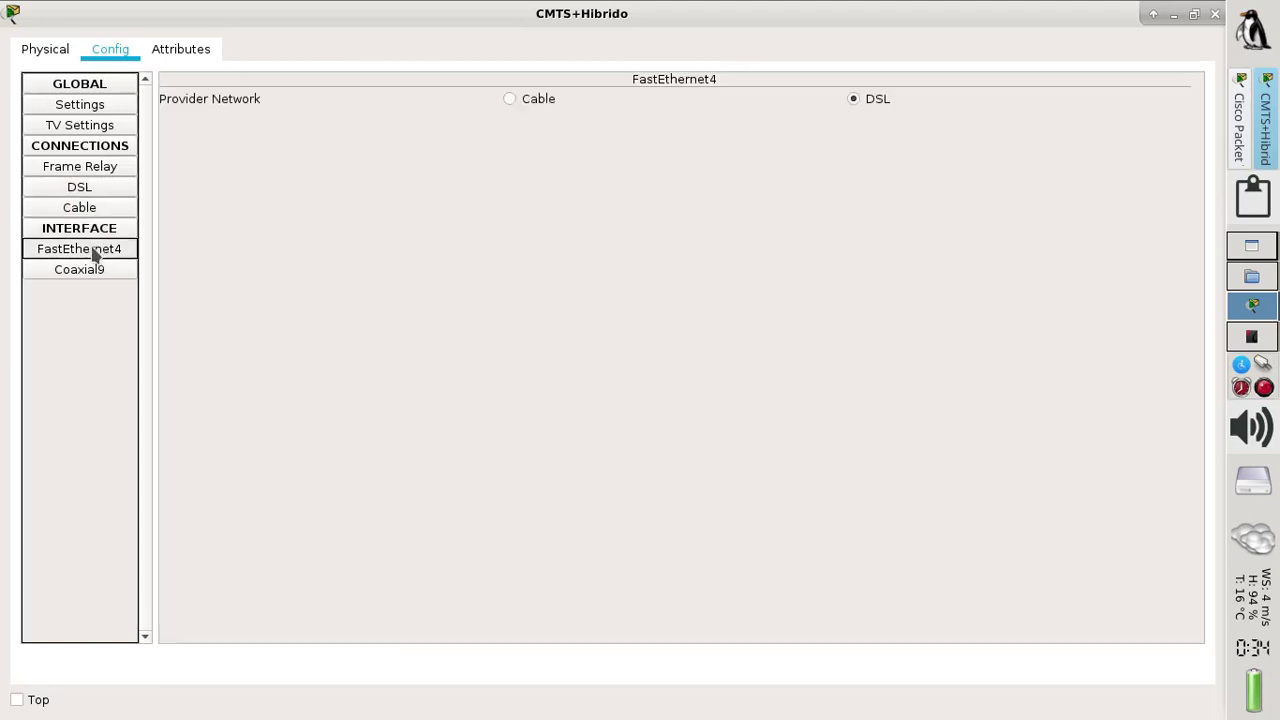
left_click(854, 100)
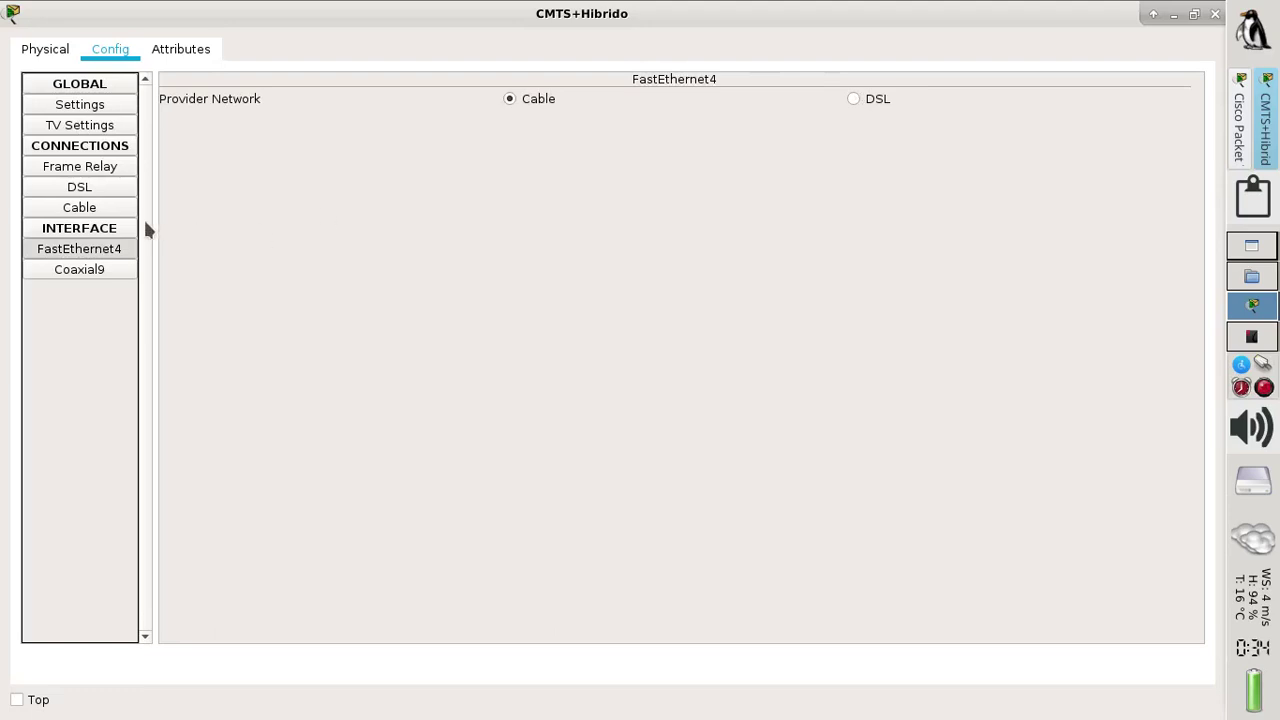
Step: Add a cable connection mapping Coaxial9 to FastEthernet4 in the cloud, and close its device window
left_click(86, 214)
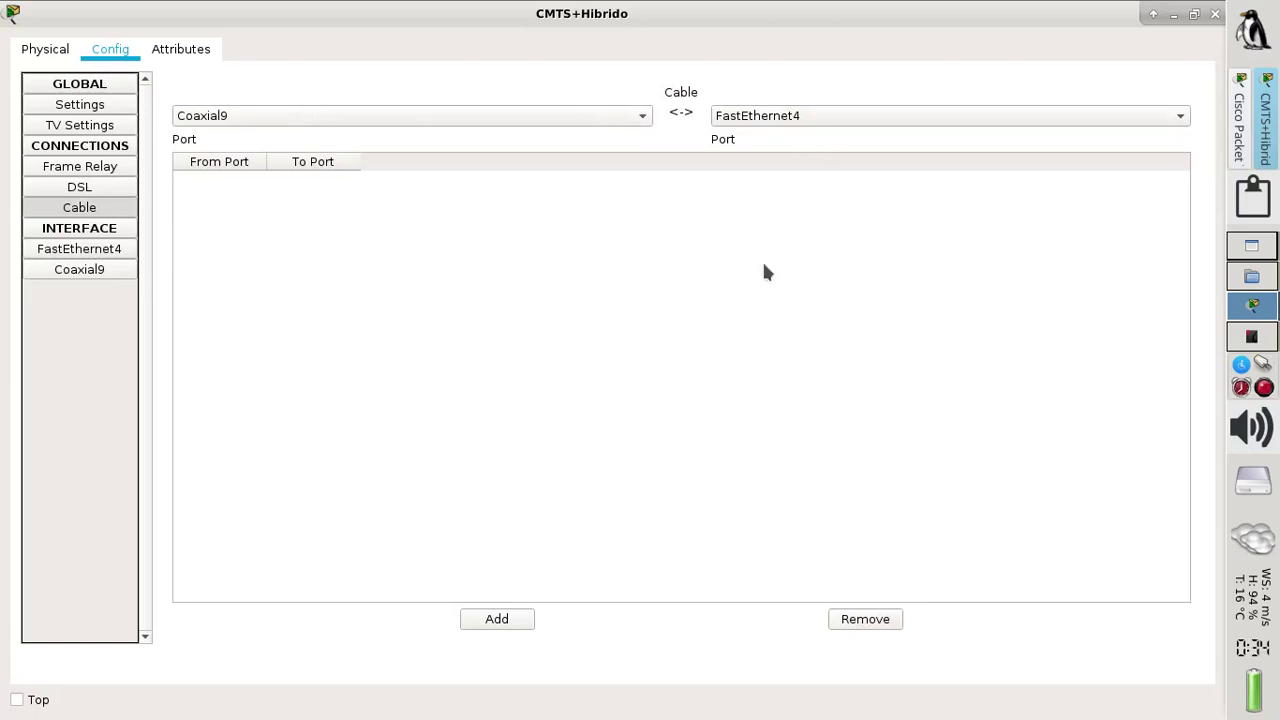
left_click(505, 624)
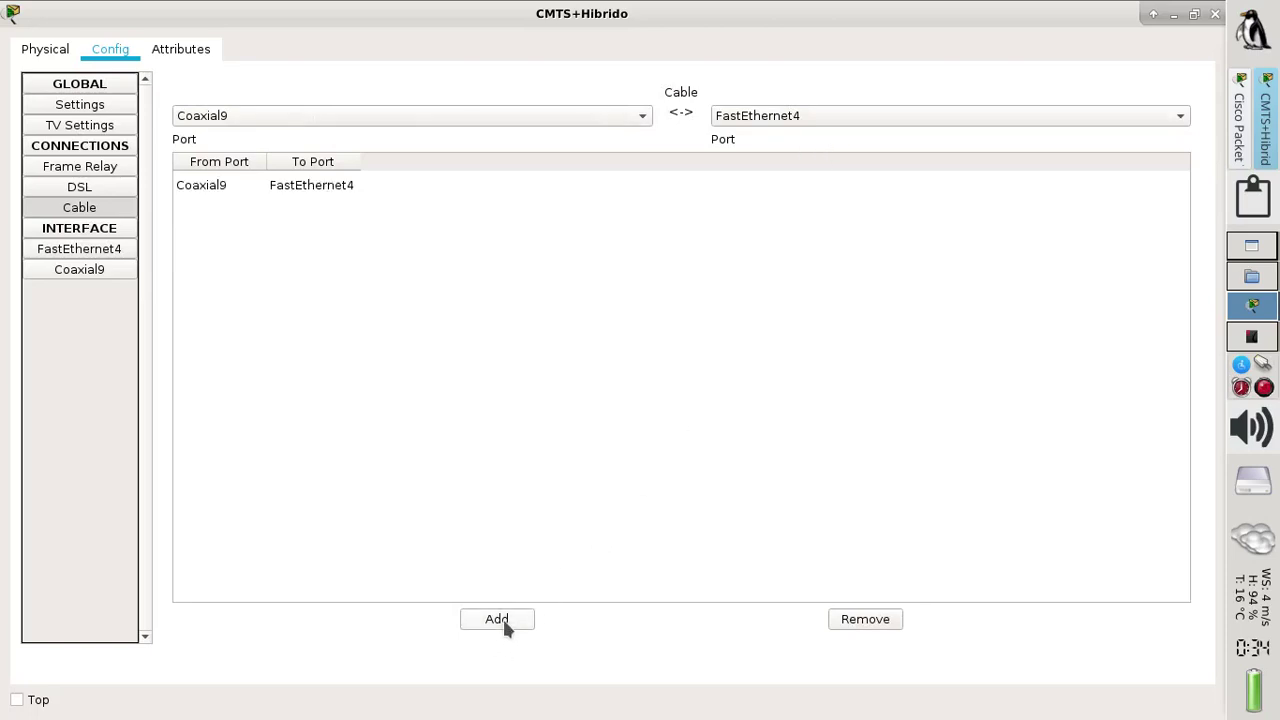
left_click(1213, 14)
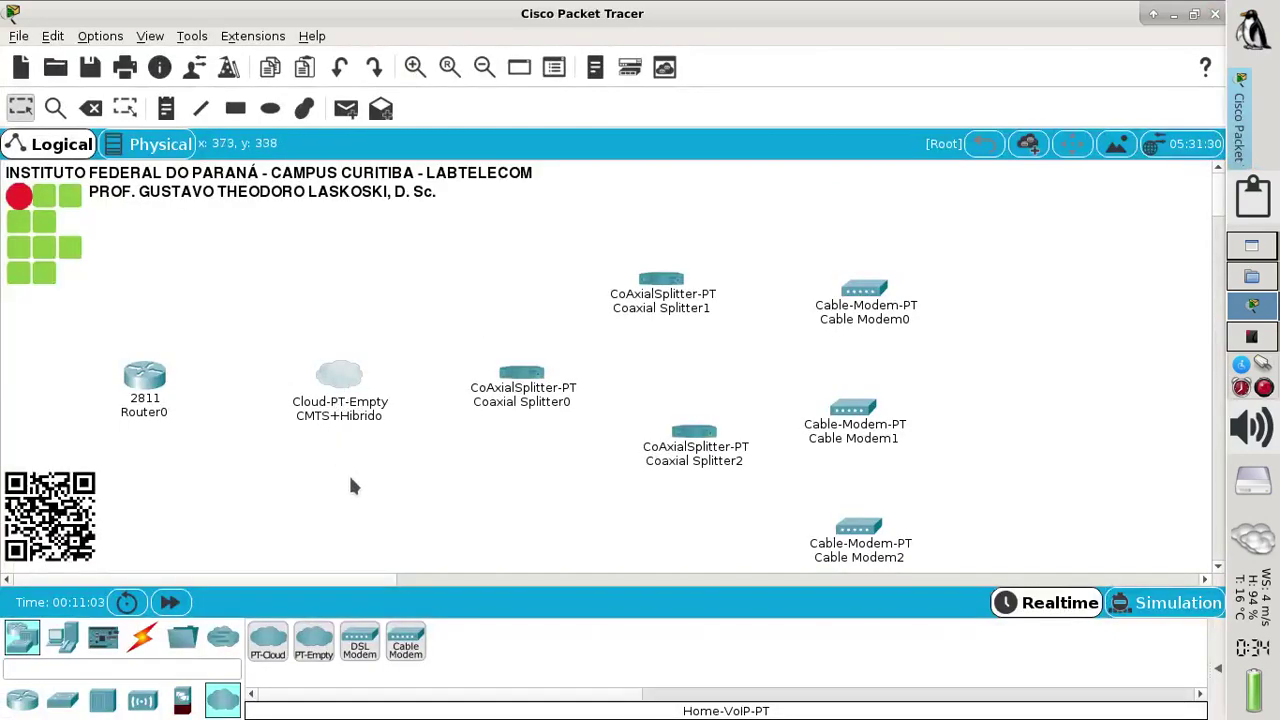
Step: Connect the router's FastEthernet1/0 to the cloud's FastEthernet4 with a fiber cable
left_click(143, 645)
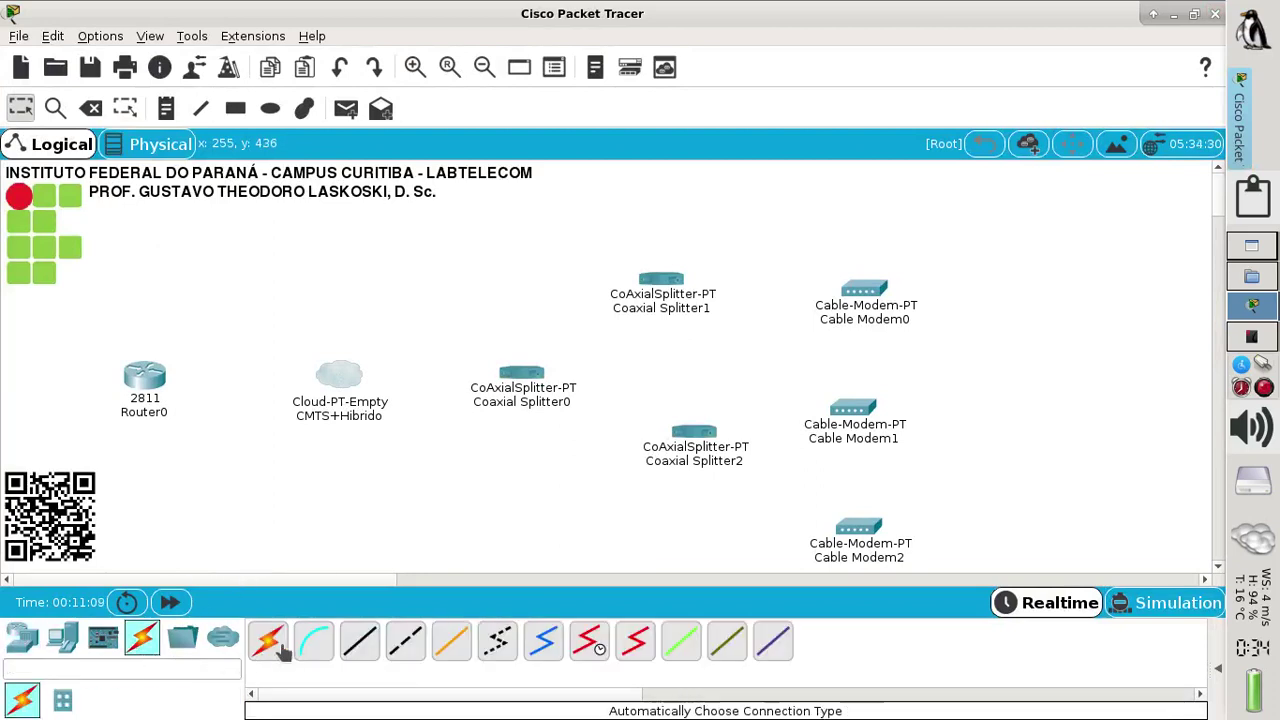
left_click(452, 640)
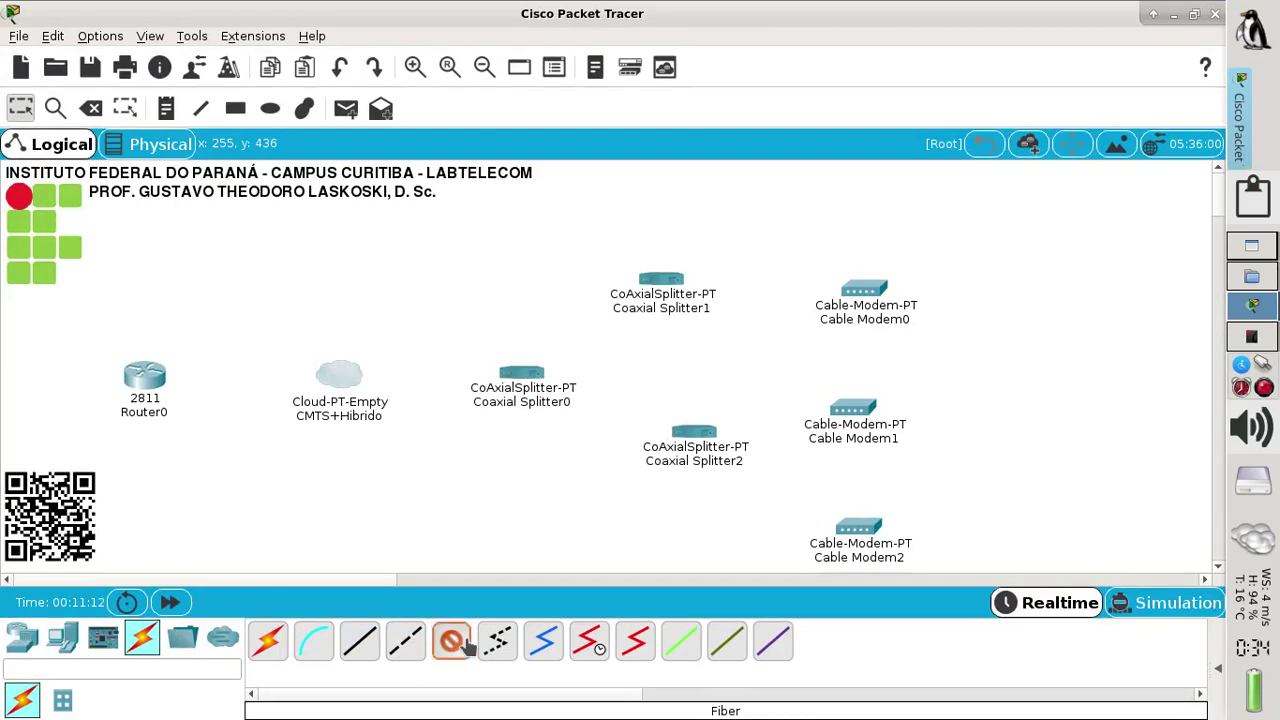
left_click(157, 379)
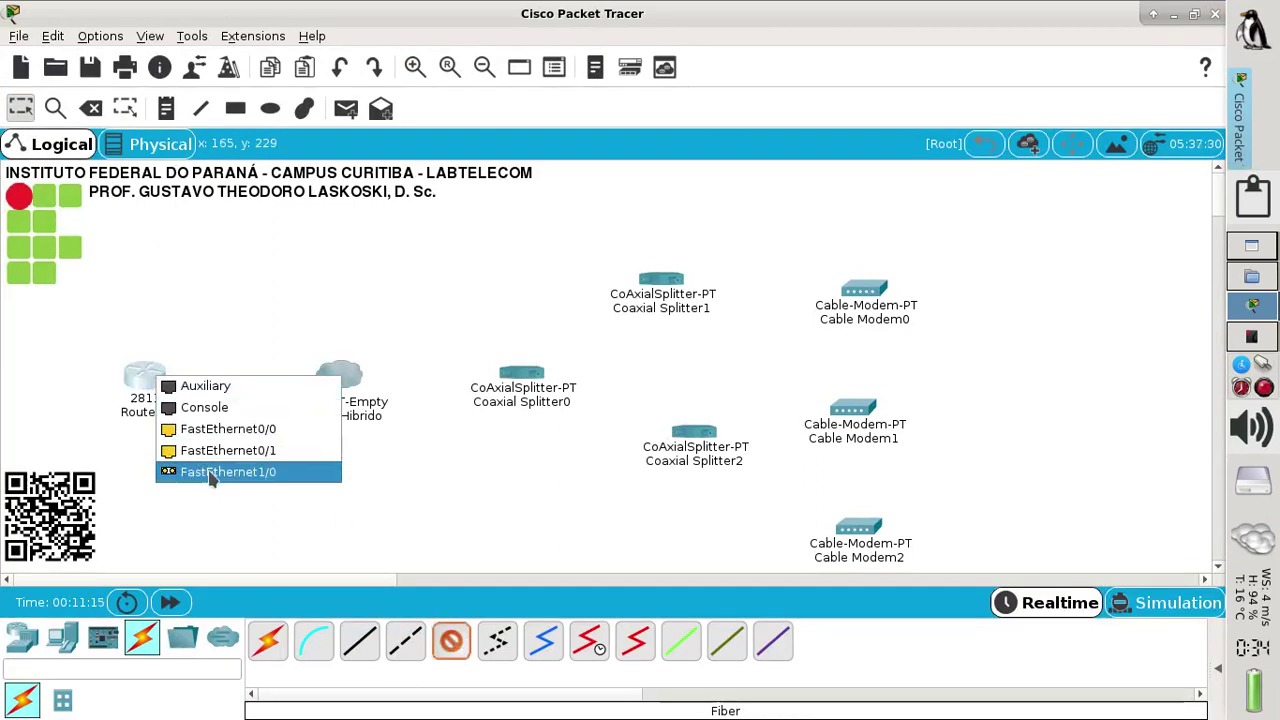
left_click(272, 472)
left_click(331, 379)
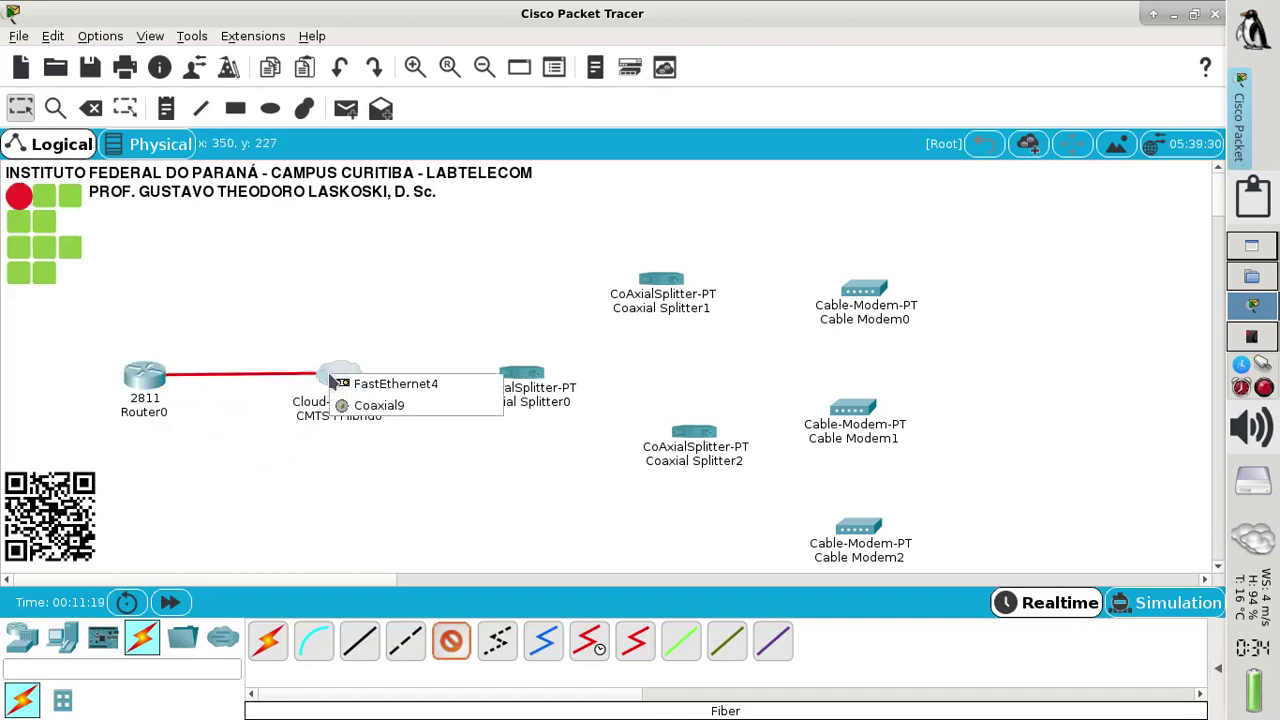
left_click(393, 384)
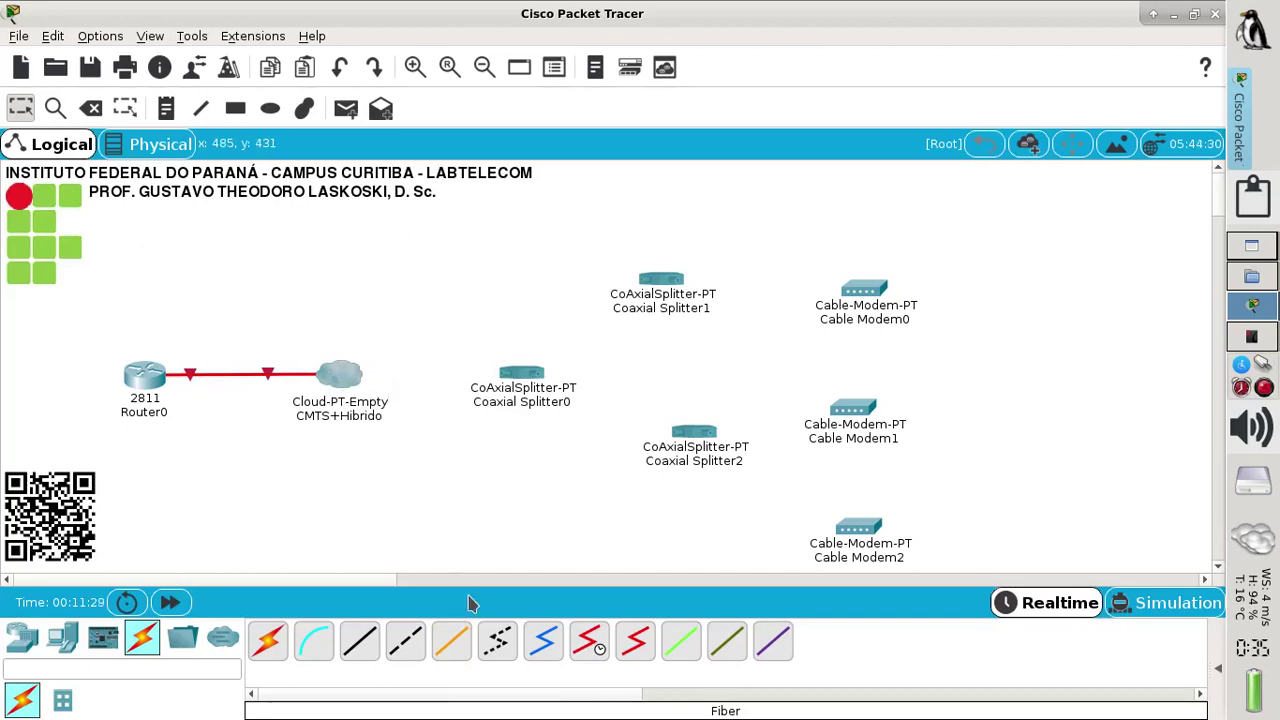
Step: Connect the cloud's Coaxial9 port to Coaxial0 on Coaxial Splitter0 with a coaxial cable
left_click(545, 648)
left_click(349, 375)
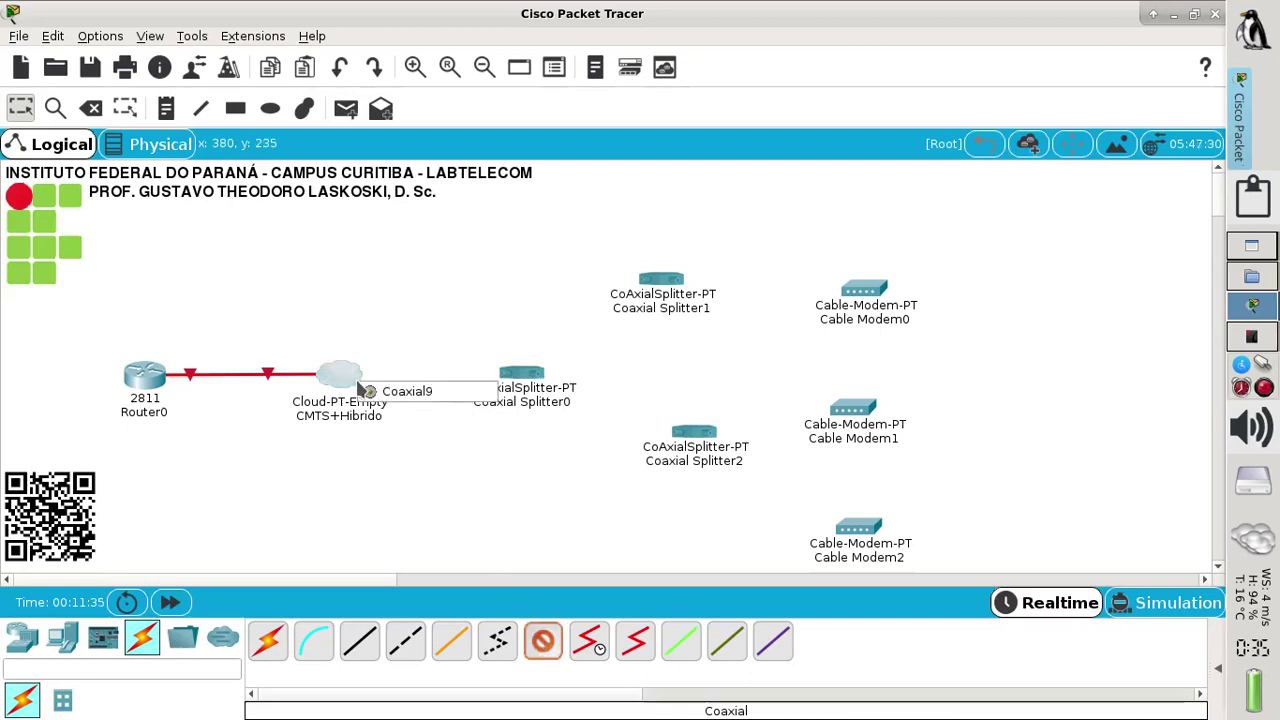
left_click(395, 391)
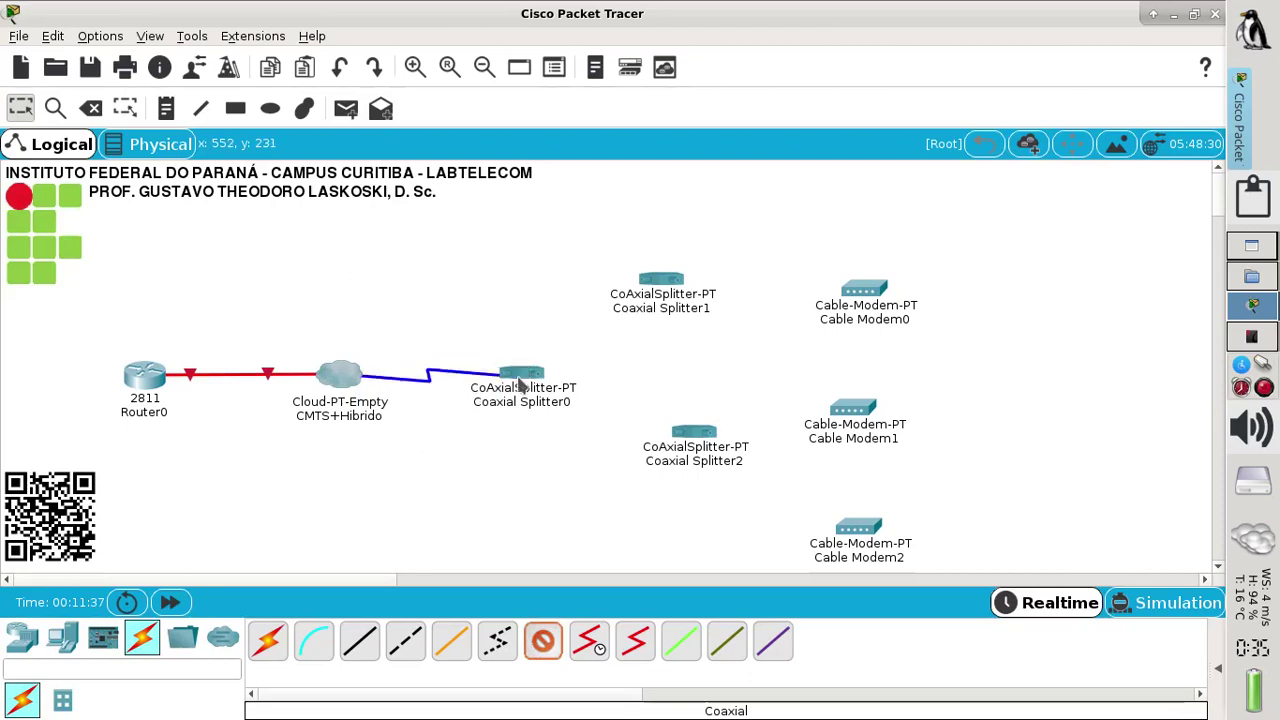
left_click(517, 381)
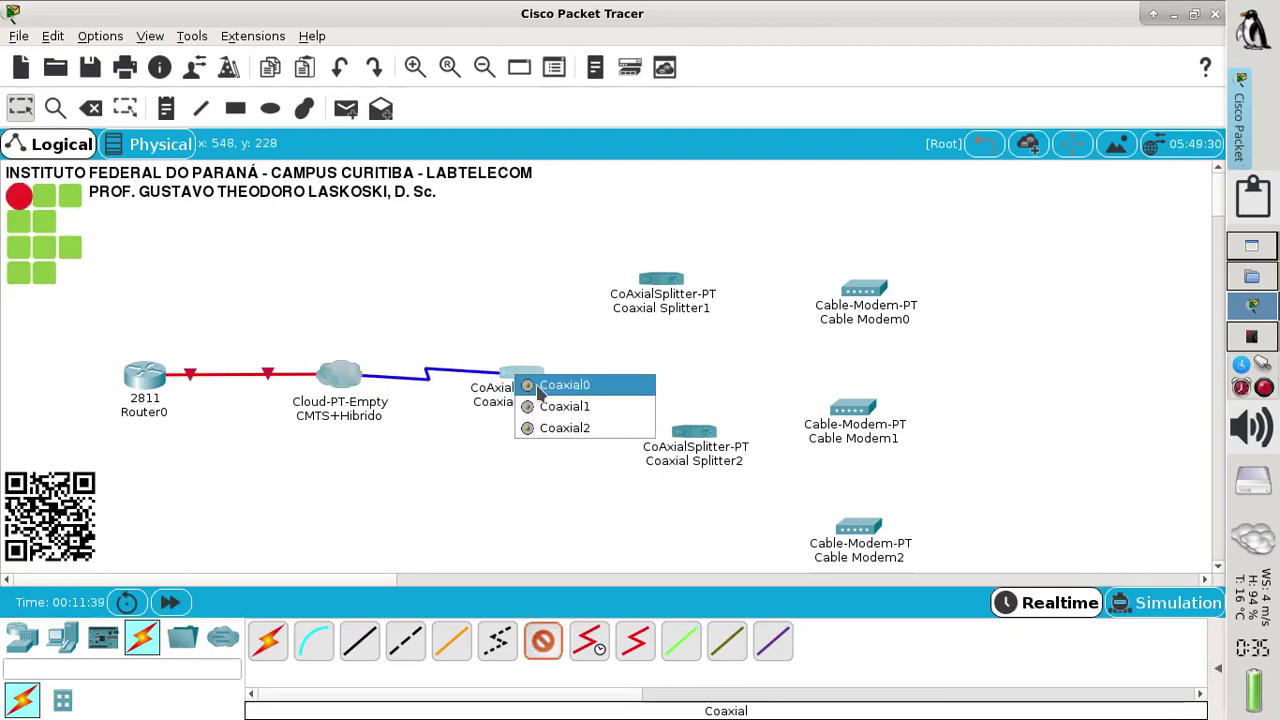
left_click(540, 384)
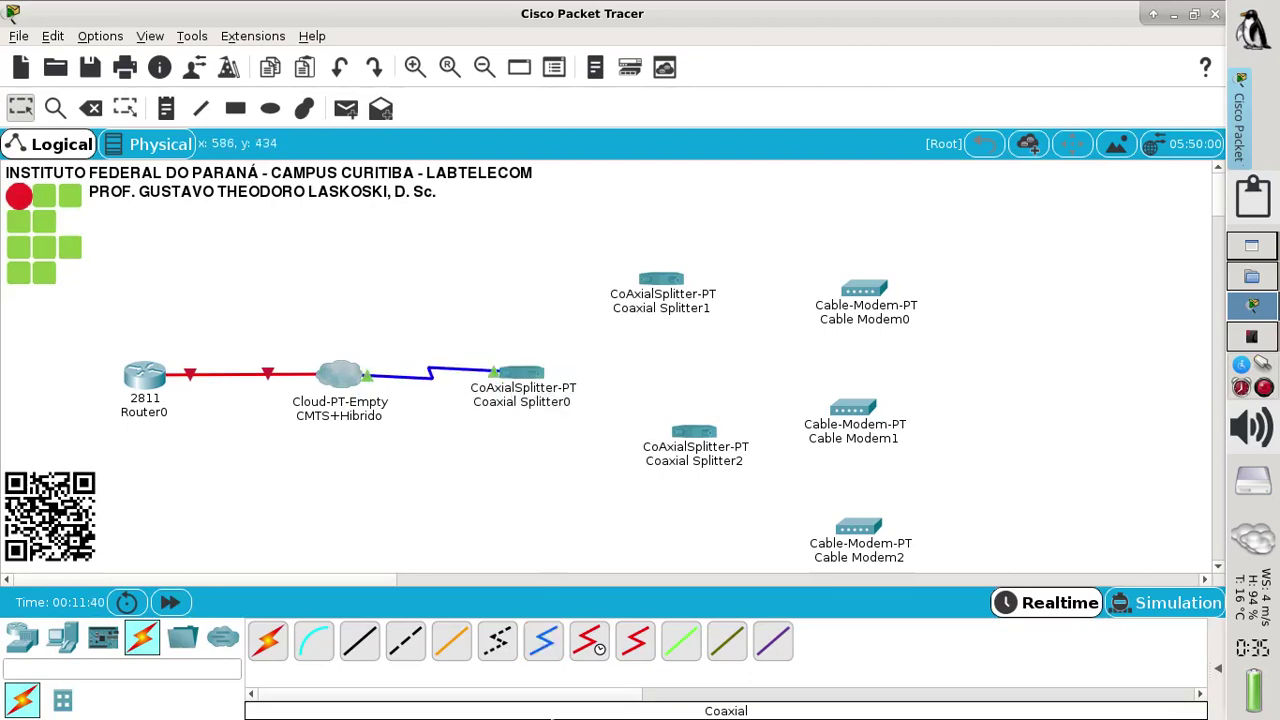
Step: Run a coaxial cable from Coaxial1 on Coaxial Splitter0 to the first port of Coaxial Splitter1
left_click(549, 652)
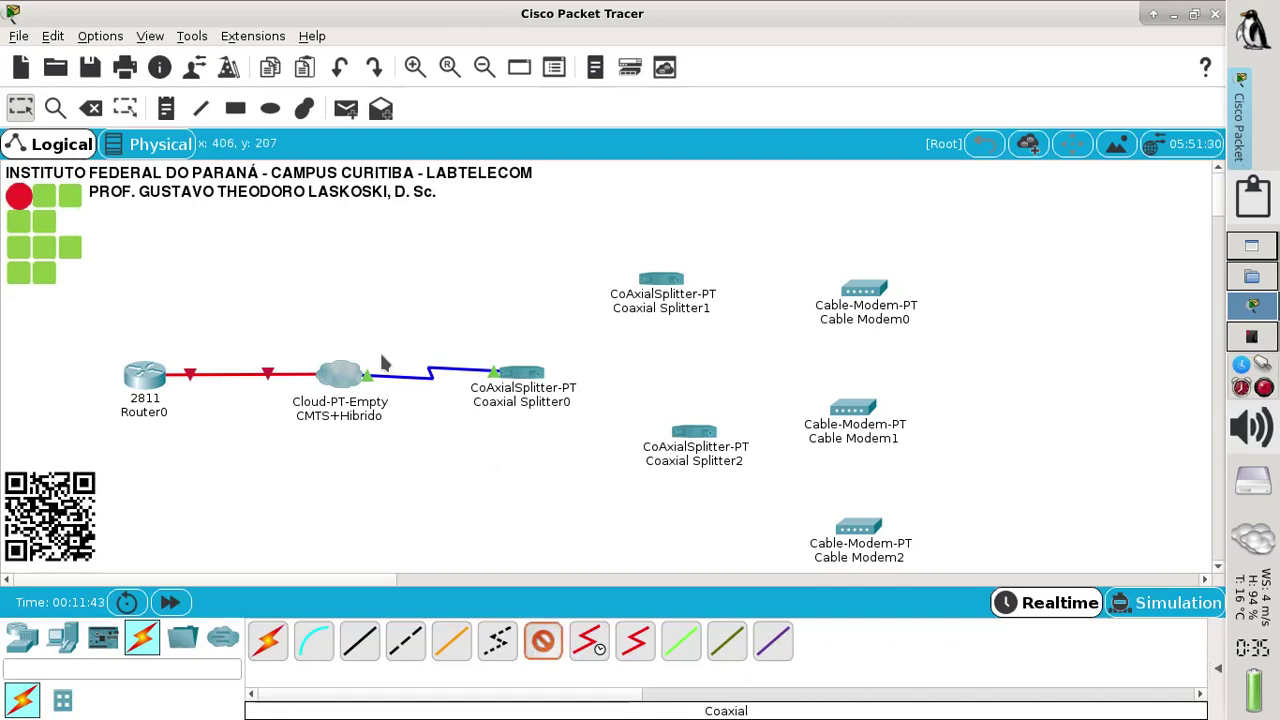
left_click(535, 383)
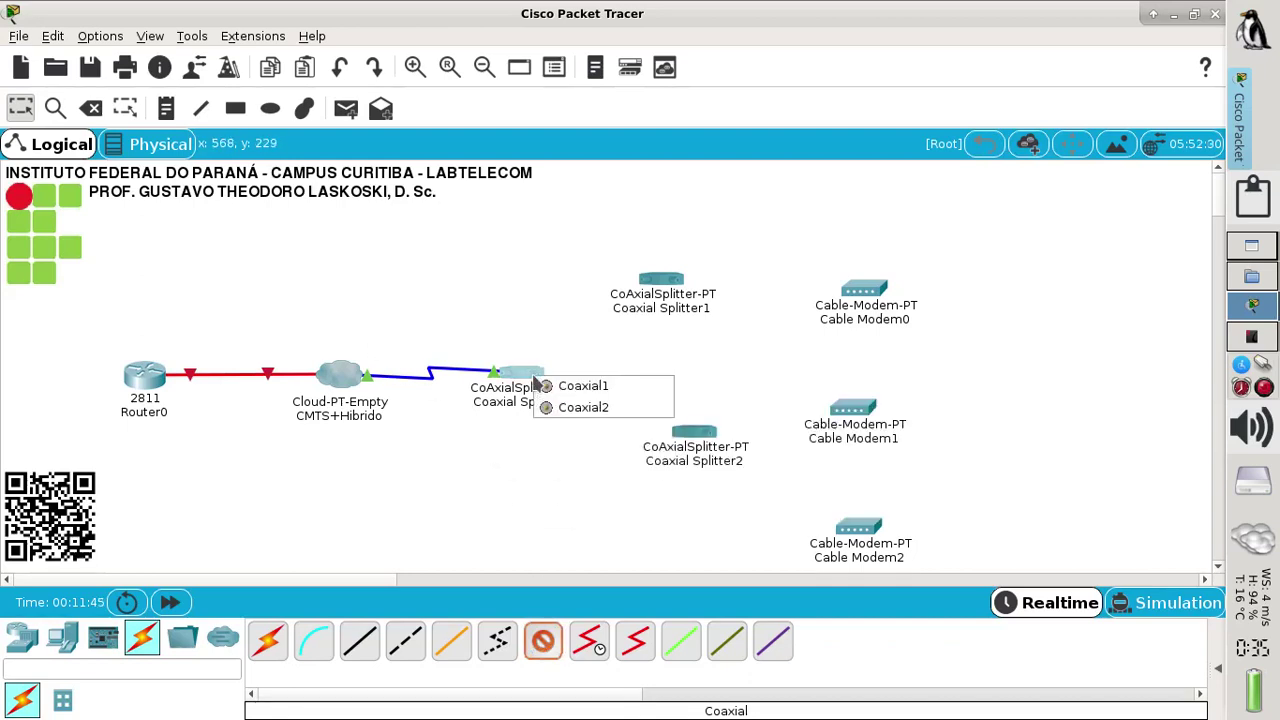
left_click(580, 386)
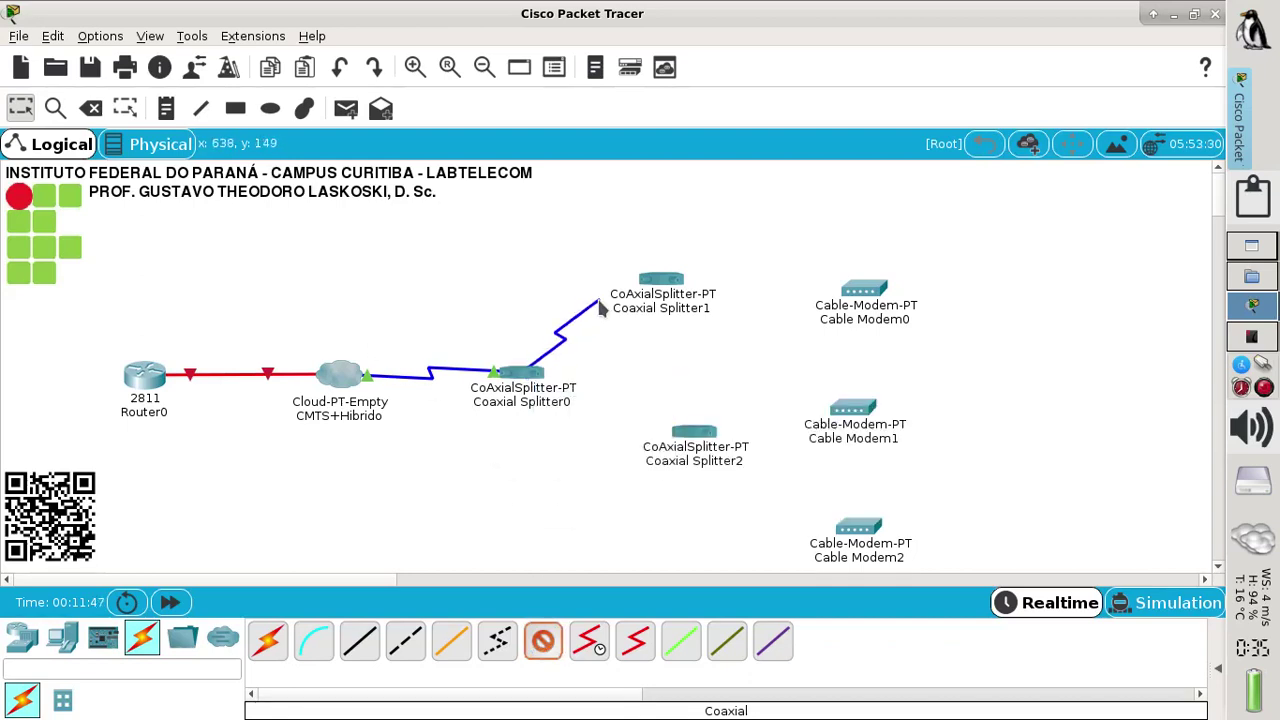
left_click(663, 284)
left_click(692, 292)
Step: Move Coaxial Splitter1 further up and to the right, and shift Cable Modem0 slightly upward
left_click_drag(677, 295, 737, 249)
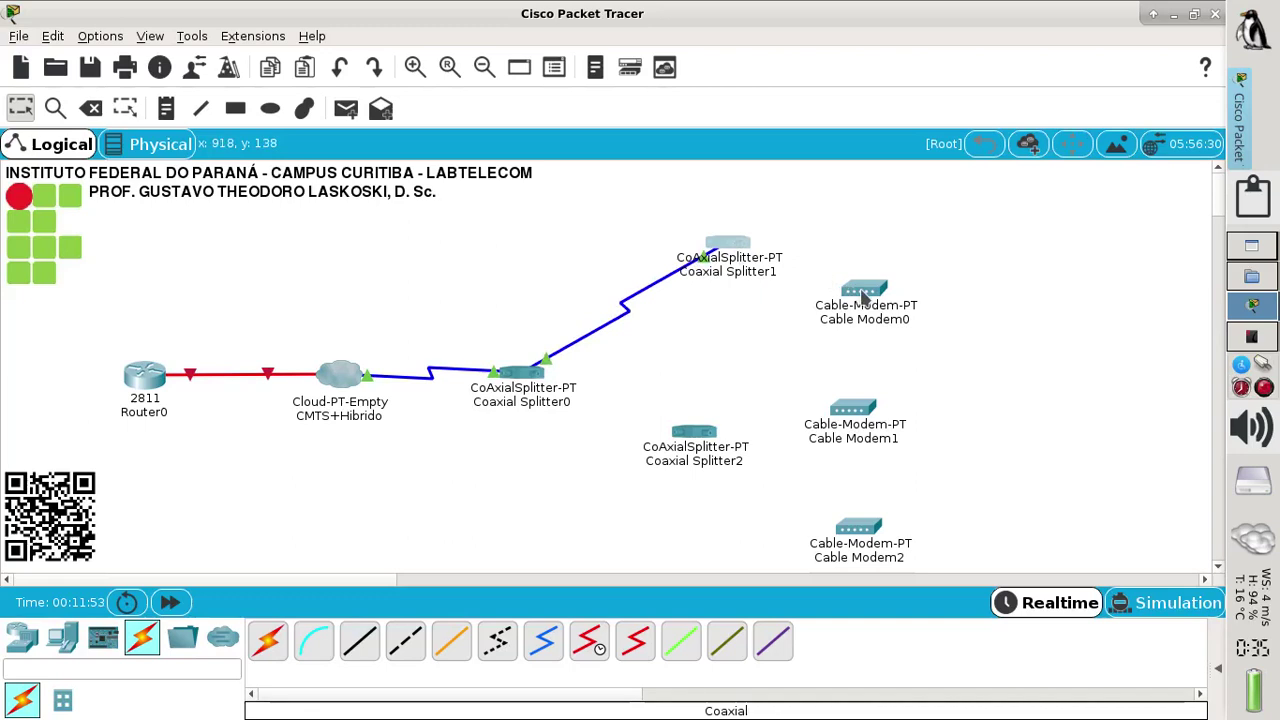
left_click_drag(862, 292, 853, 269)
left_click_drag(736, 259, 746, 248)
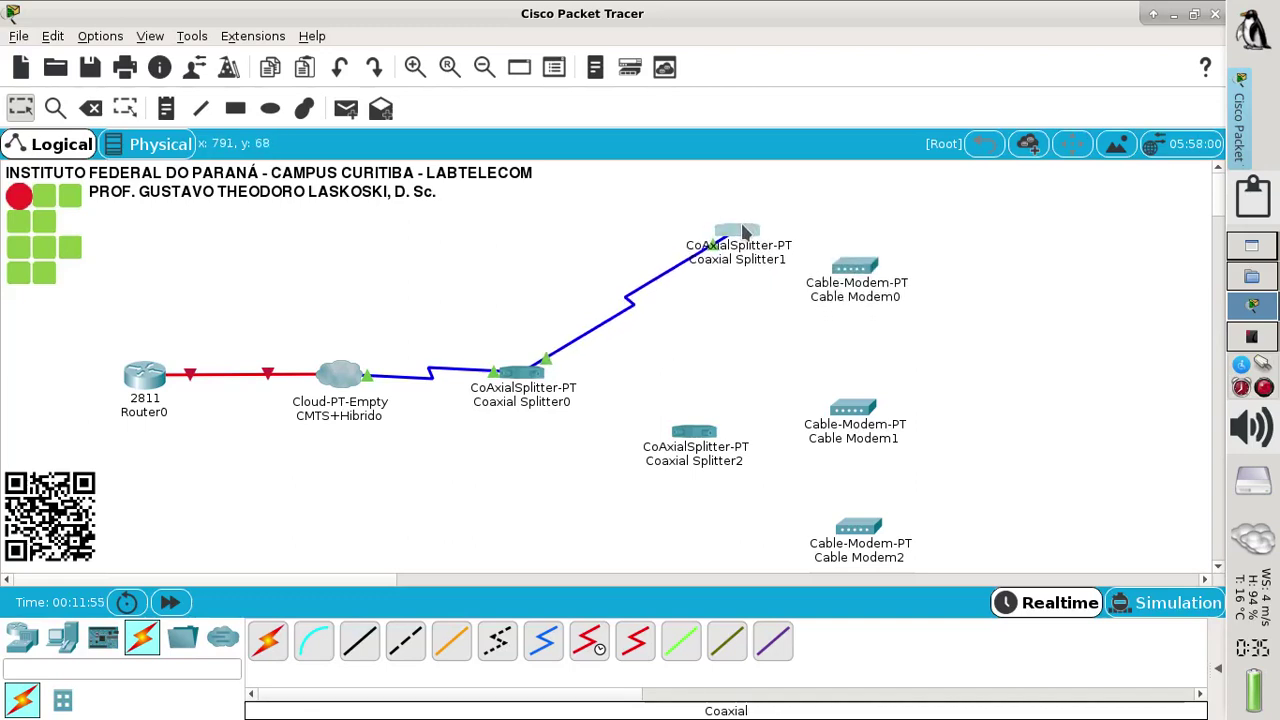
Step: Run a coaxial cable from Coaxial2 on Coaxial Splitter0 to the first port of Coaxial Splitter2
left_click(543, 640)
left_click(518, 374)
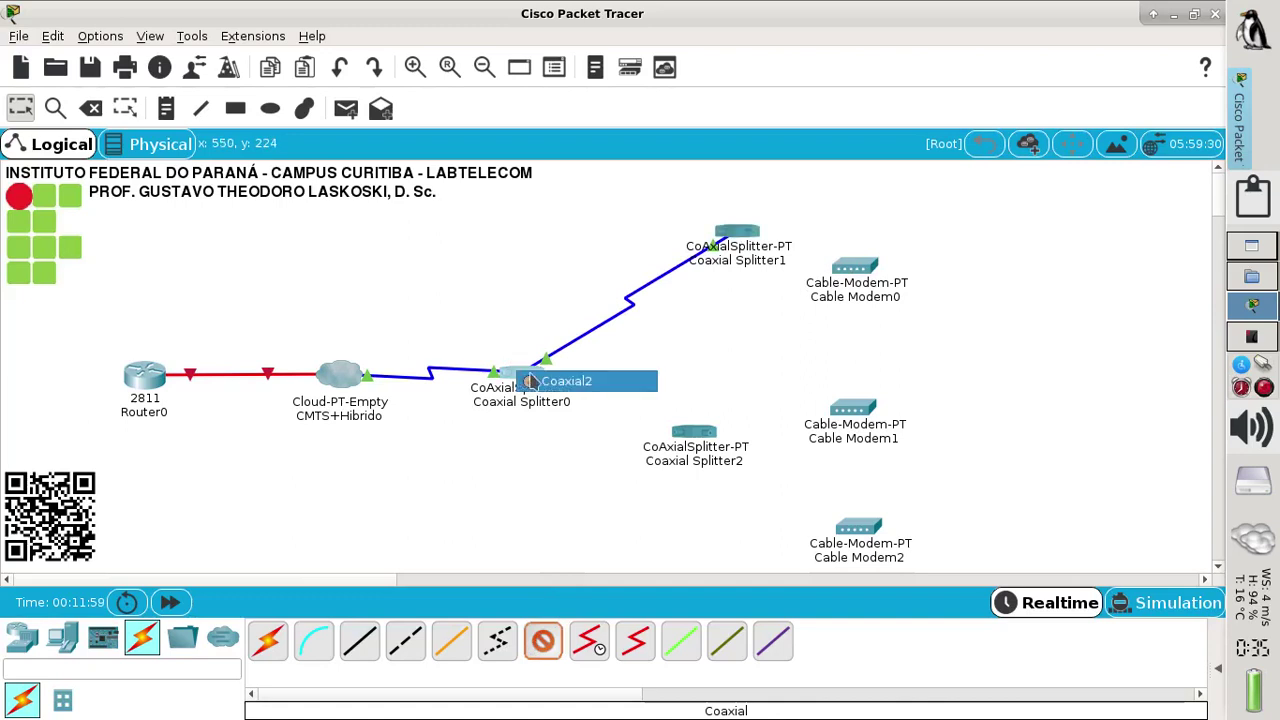
left_click(550, 384)
left_click(683, 432)
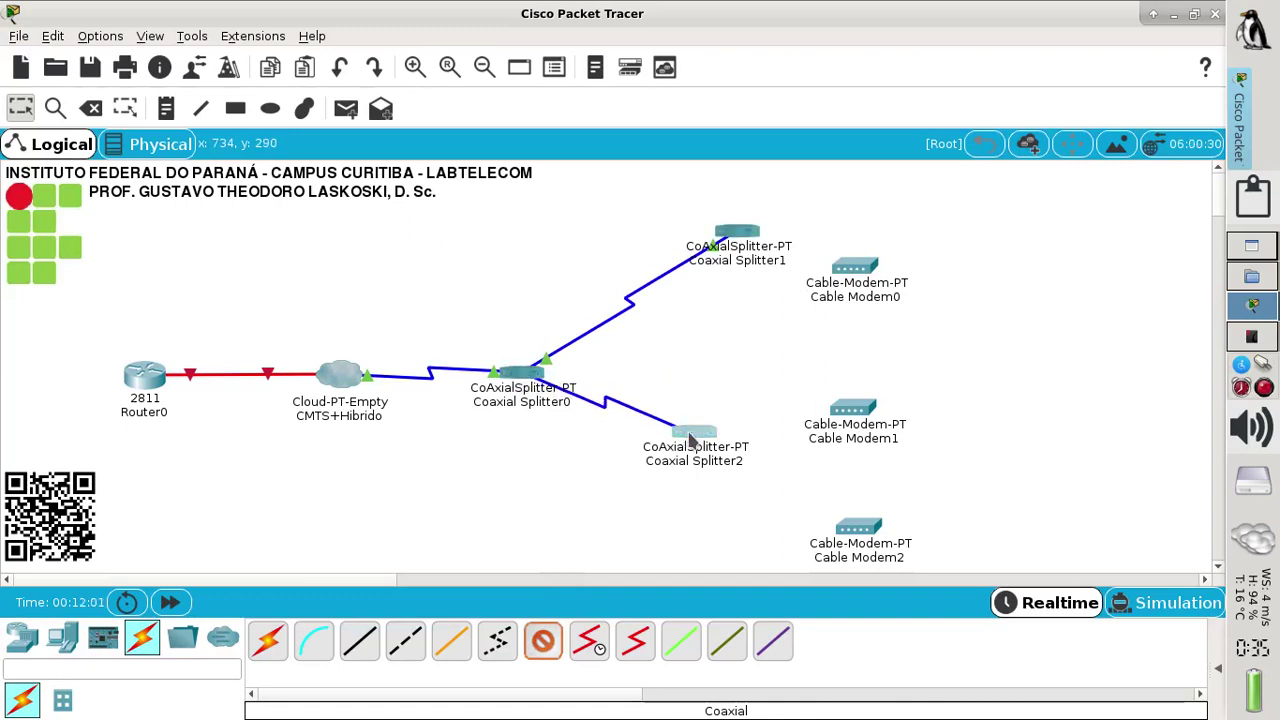
left_click(689, 434)
left_click(738, 445)
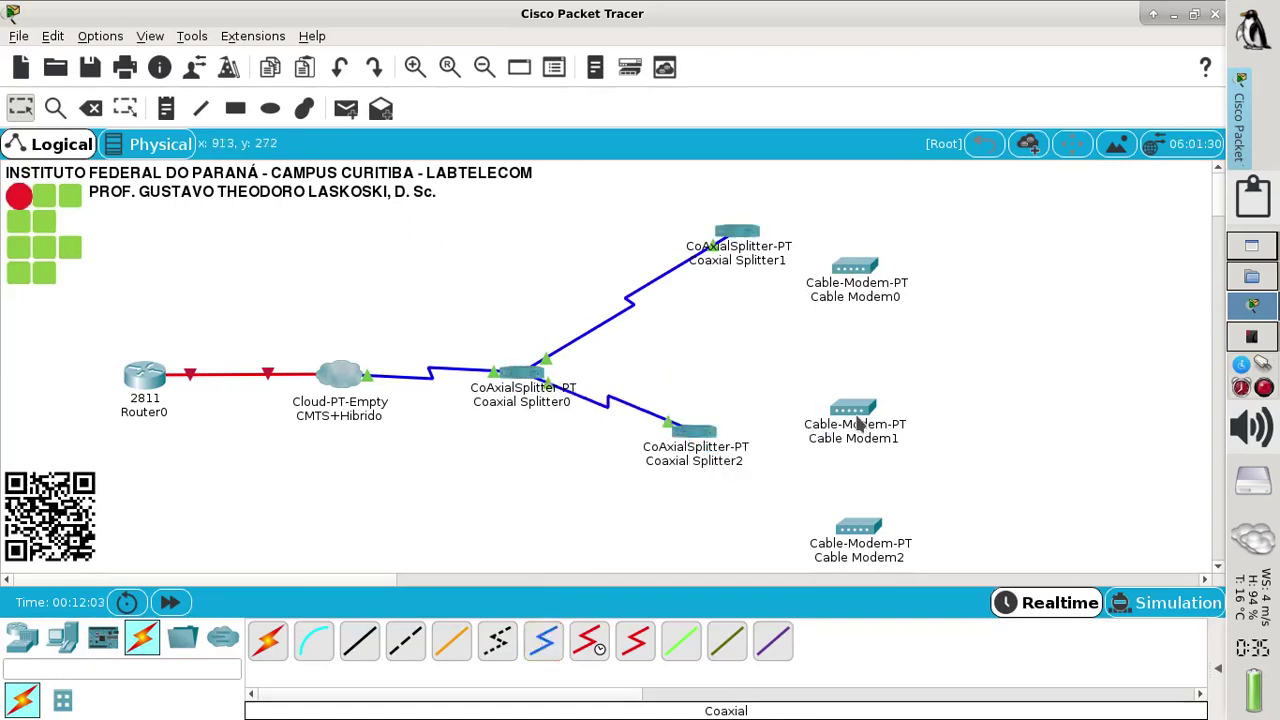
Step: Nudge Cable Modem1 and Cable Modem2 slightly upward, and connect Coaxial Splitter2 to Cable Modem1 with a coaxial cable
left_click_drag(858, 420, 876, 416)
left_click_drag(858, 527, 856, 514)
left_click(544, 650)
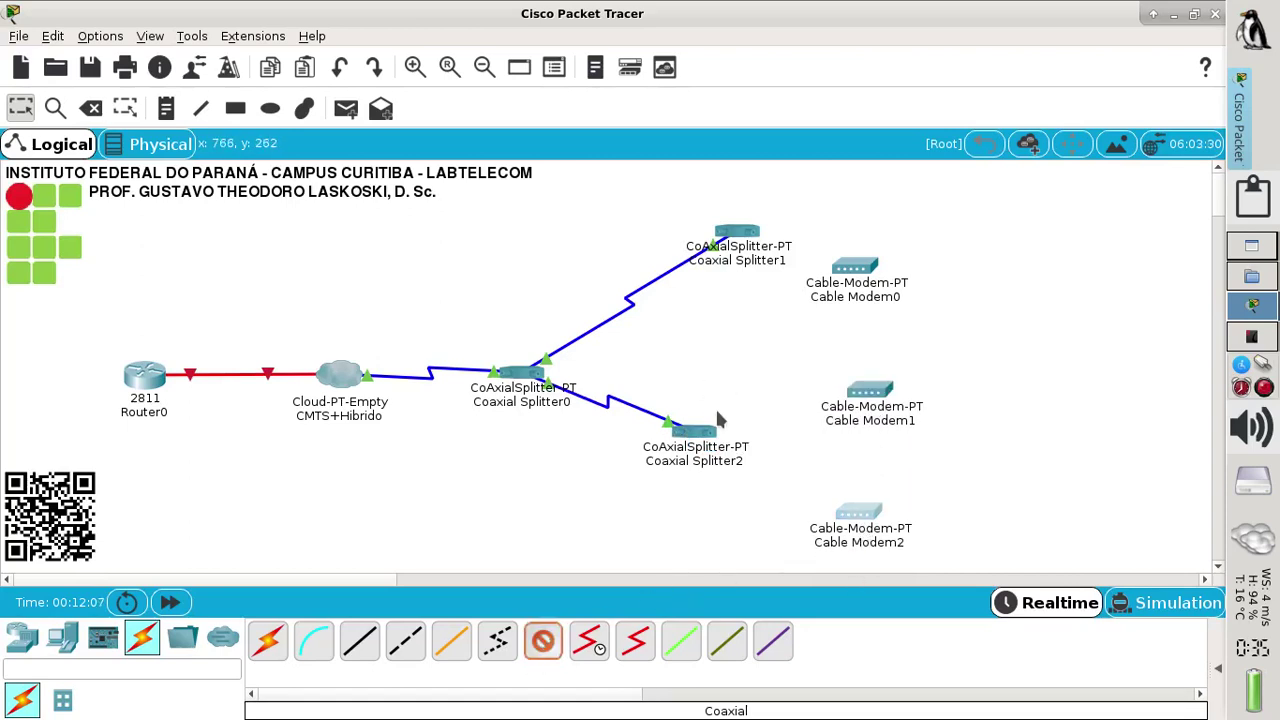
left_click(694, 438)
left_click(700, 448)
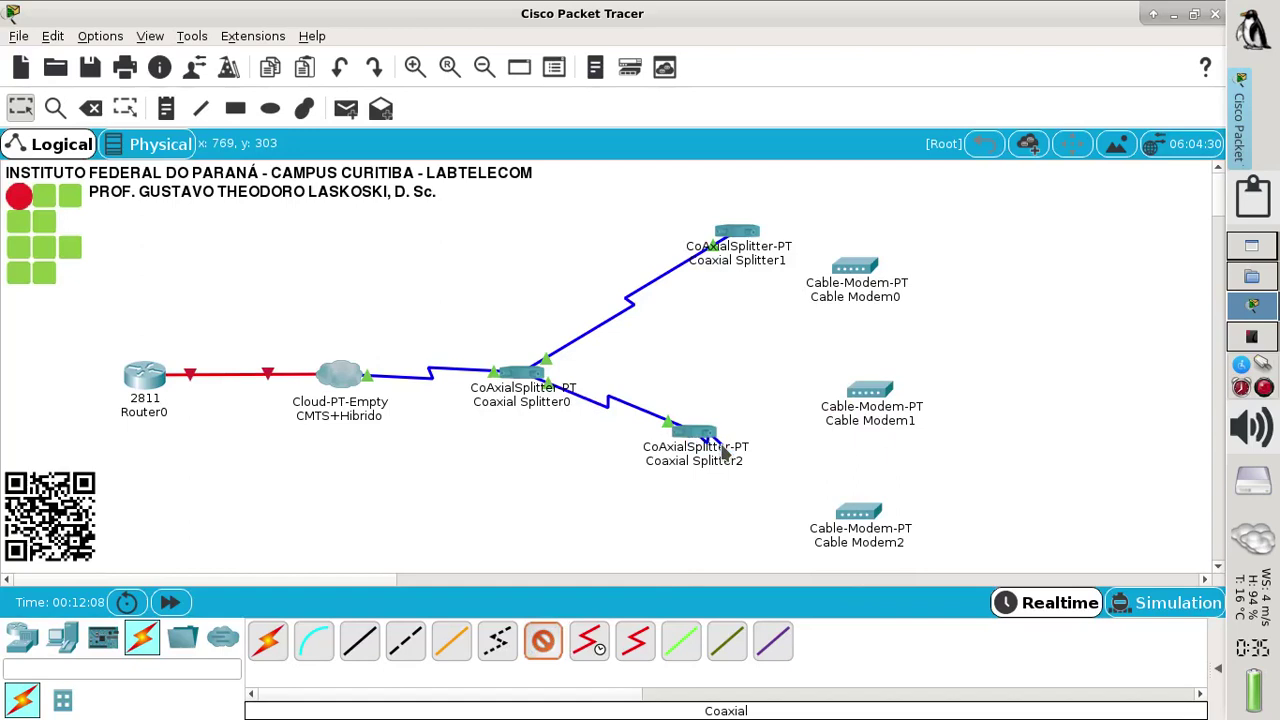
left_click(868, 398)
left_click(906, 406)
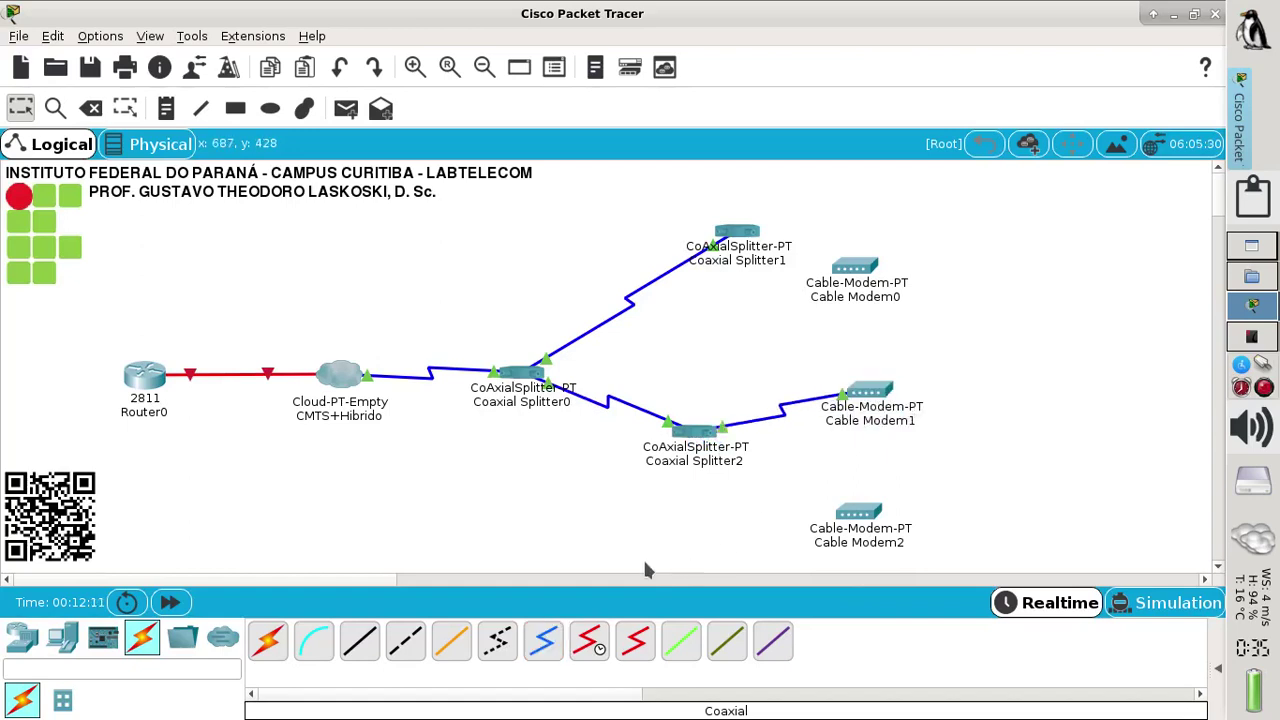
Step: Run a coaxial cable from the remaining free port of Coaxial Splitter2 to Cable Modem2
left_click(543, 641)
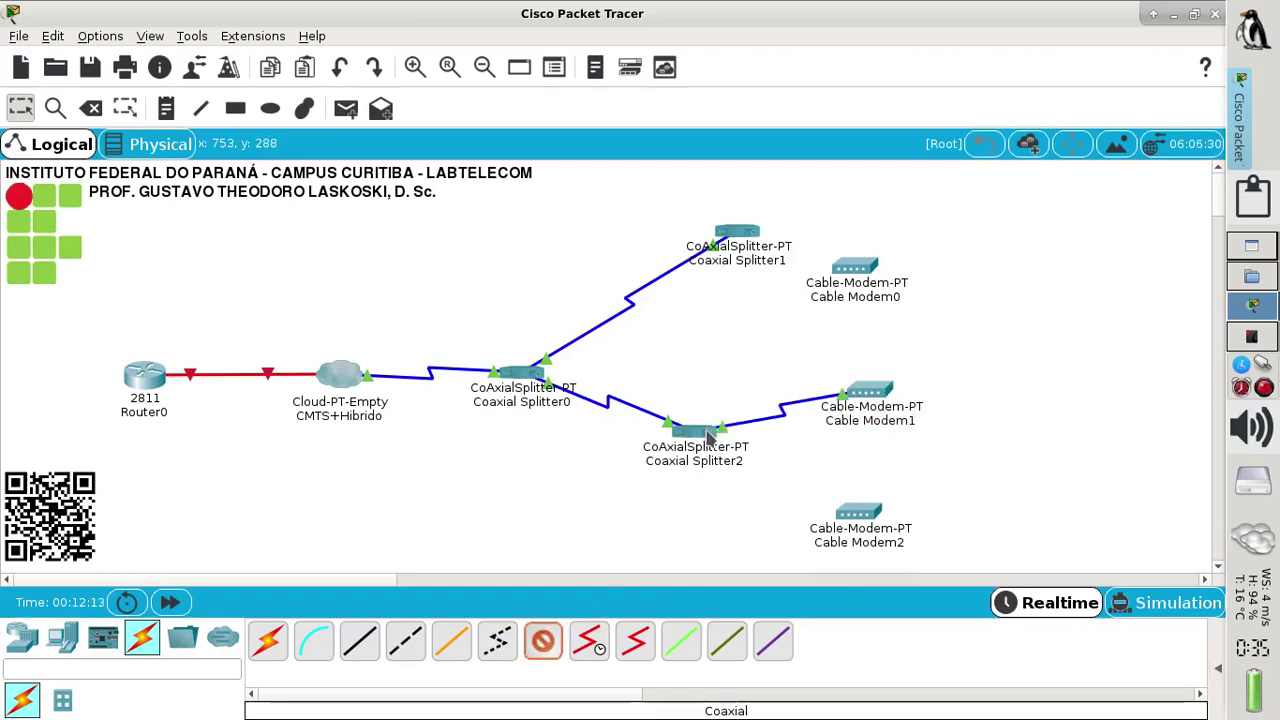
left_click(707, 430)
left_click(738, 442)
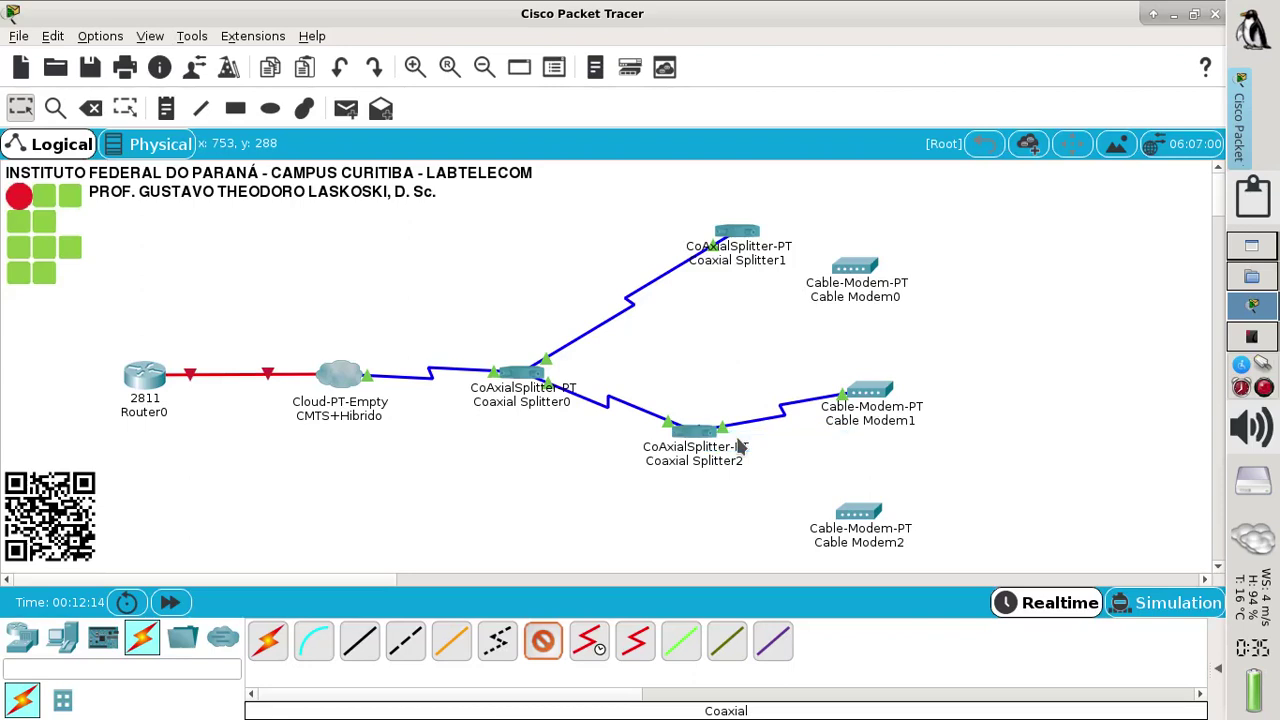
left_click(860, 510)
left_click(880, 510)
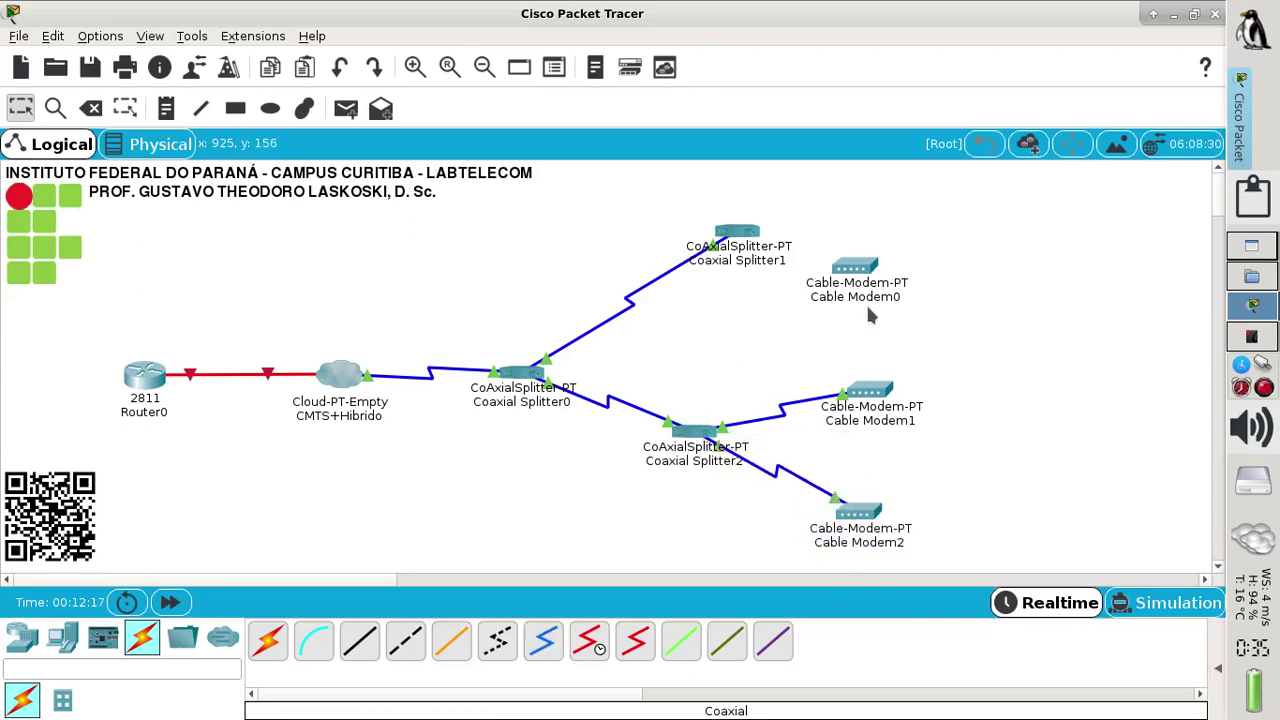
Step: Rename Cable Modem0 as Assinante1 and copy the new name for reuse
left_click(870, 298)
left_click_drag(918, 297, 774, 262)
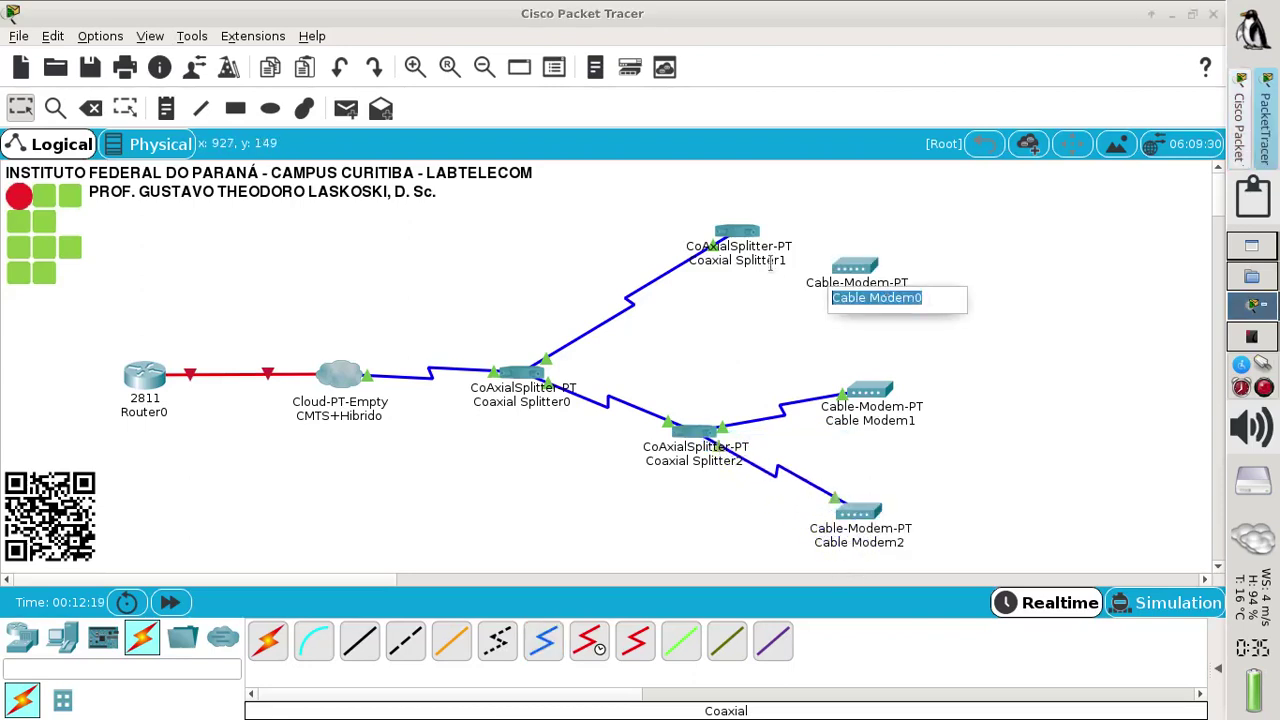
type("Assi")
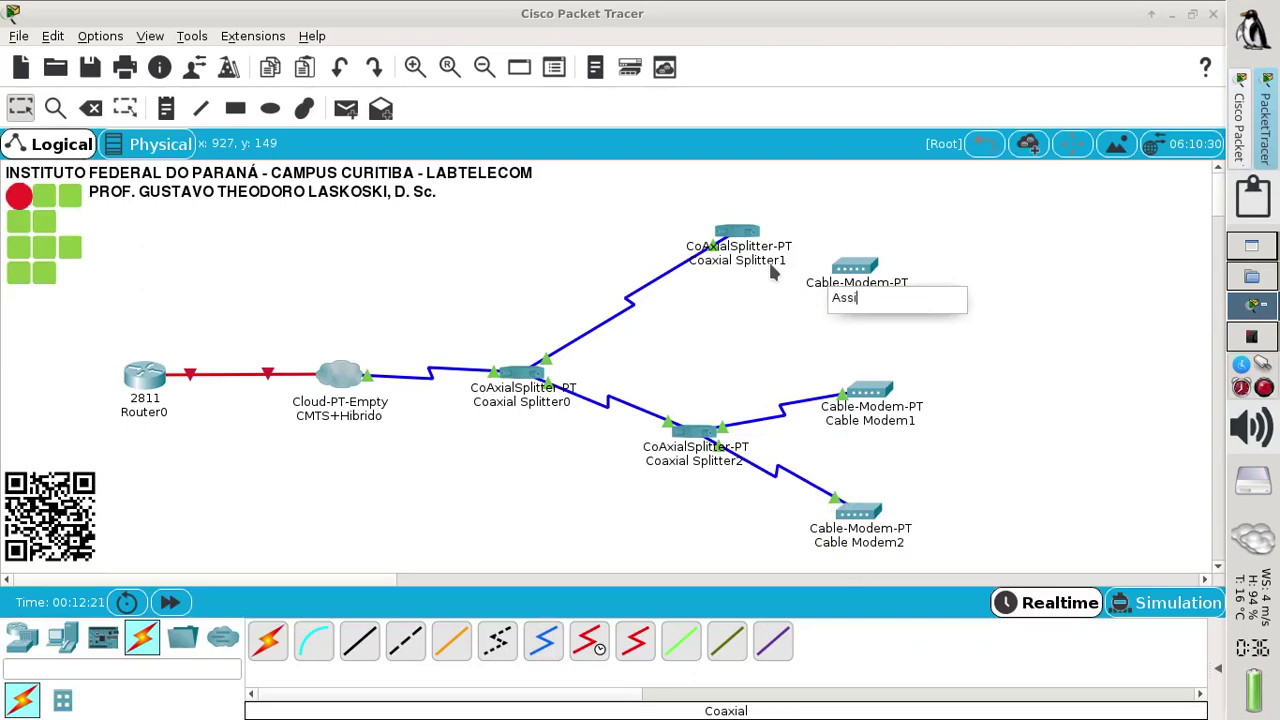
type("nante1")
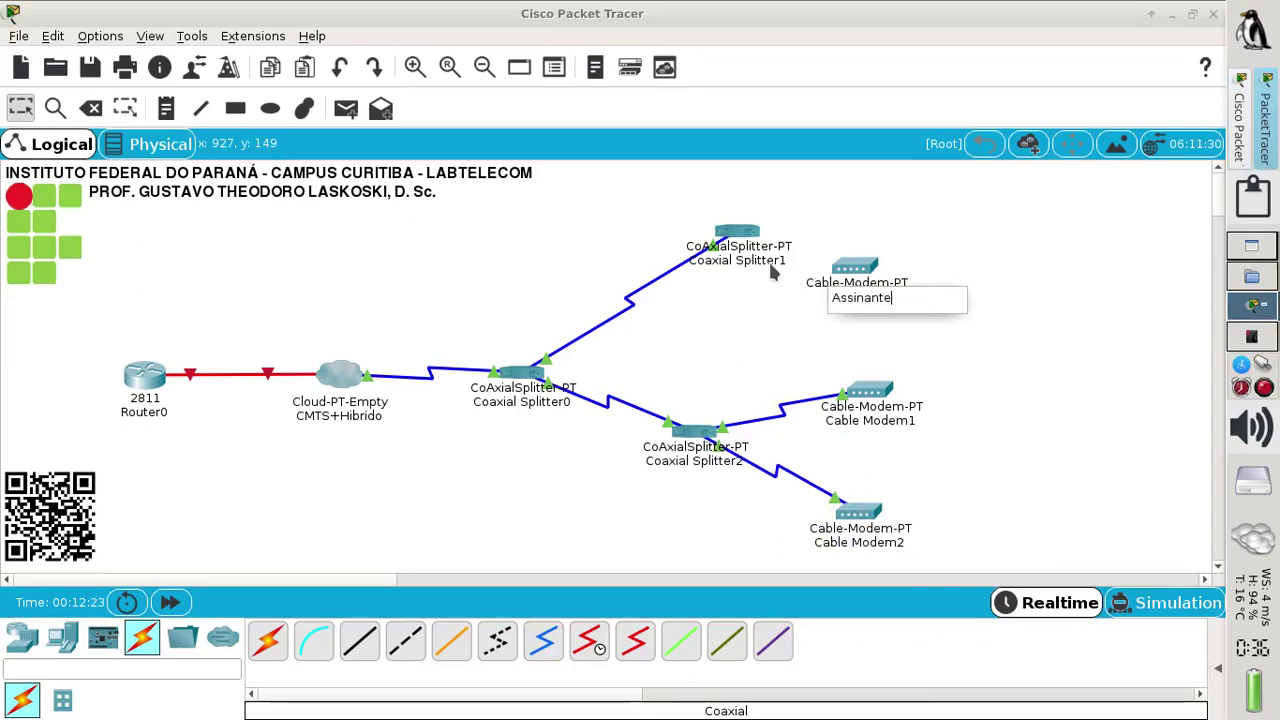
key("shift+Left")
key("shift+Left")
key("shift+Left")
key("shift+Left")
key("shift+Left")
key("shift+Left")
key("shift+Left")
key("shift+Left")
key("shift+Left")
key("shift+Left")
key("ctrl+c")
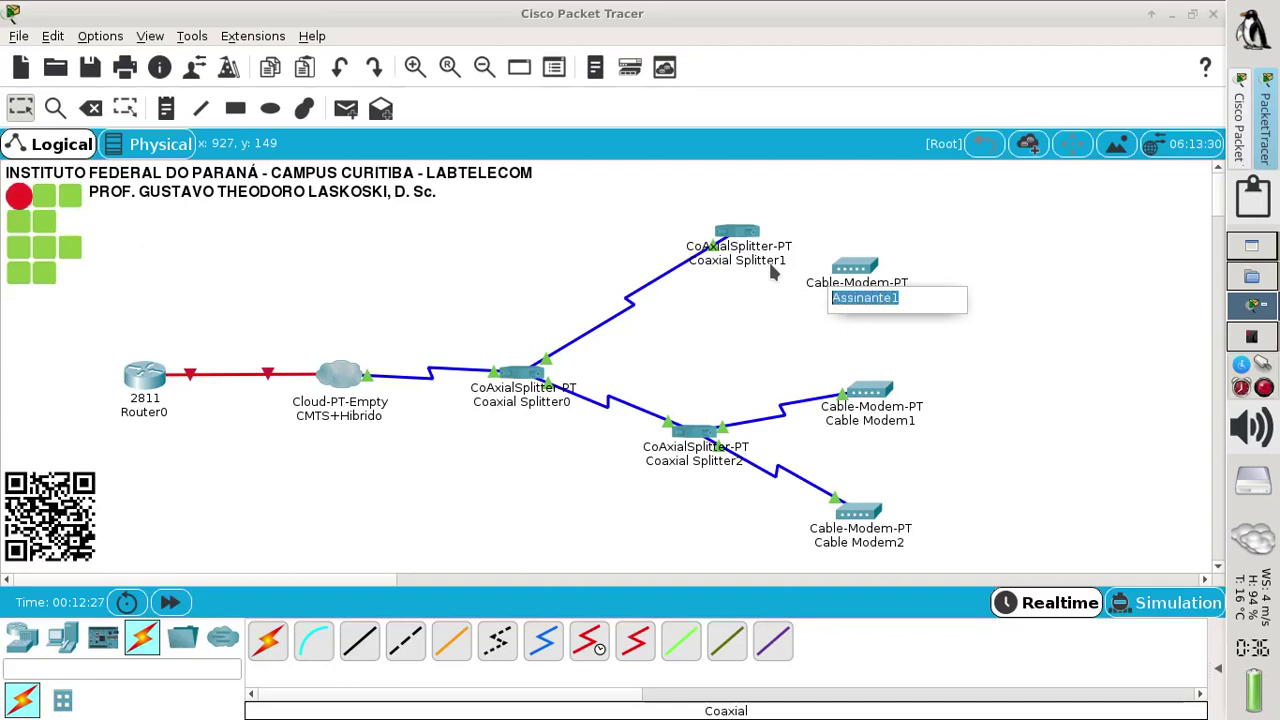
key("Return")
Step: Rename Cable Modem1 as Assinante2, reusing the copied name
left_click(866, 424)
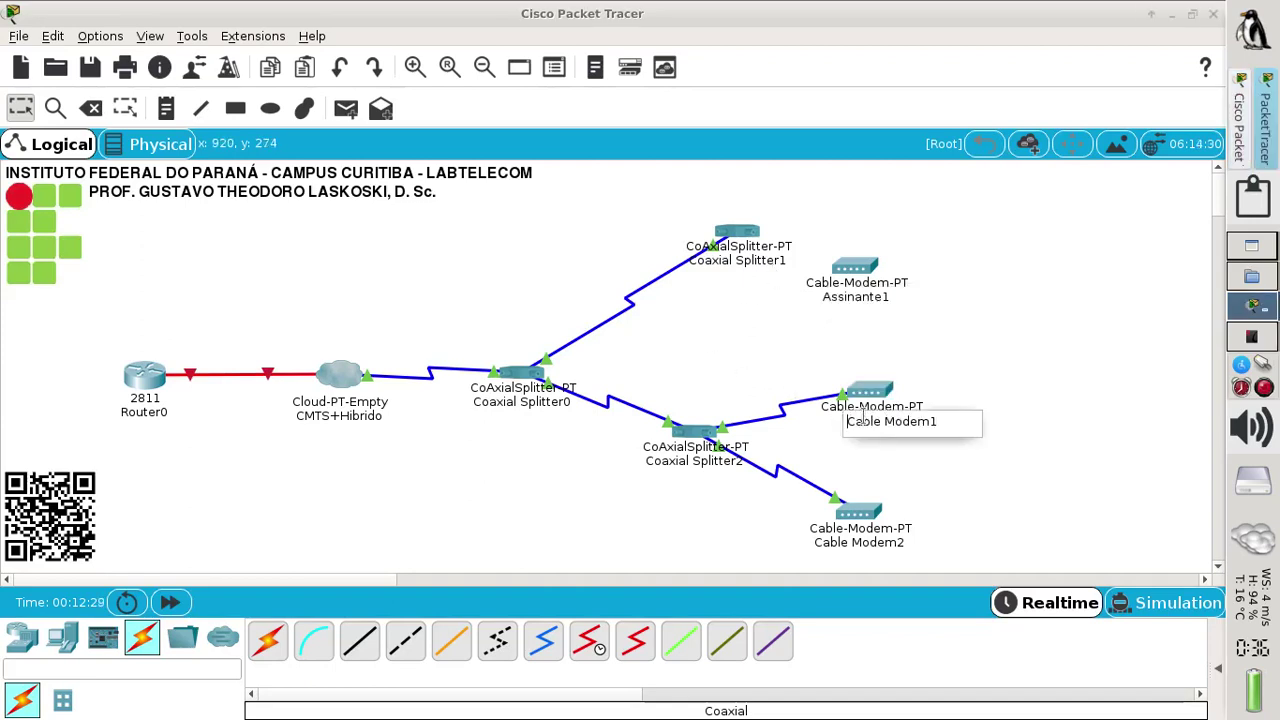
left_click_drag(950, 420, 760, 407)
key("ctrl+v")
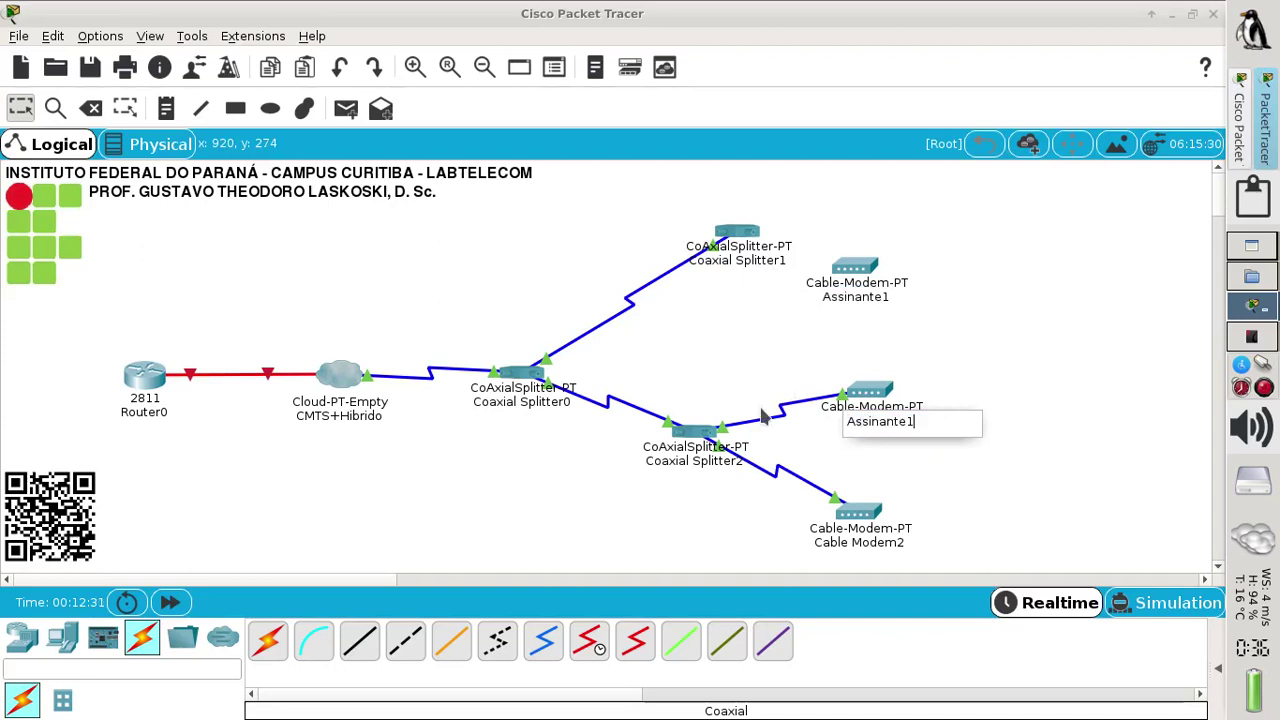
Step: Rename Cable Modem2 as Assinante3, reusing the copied name
left_click(883, 543)
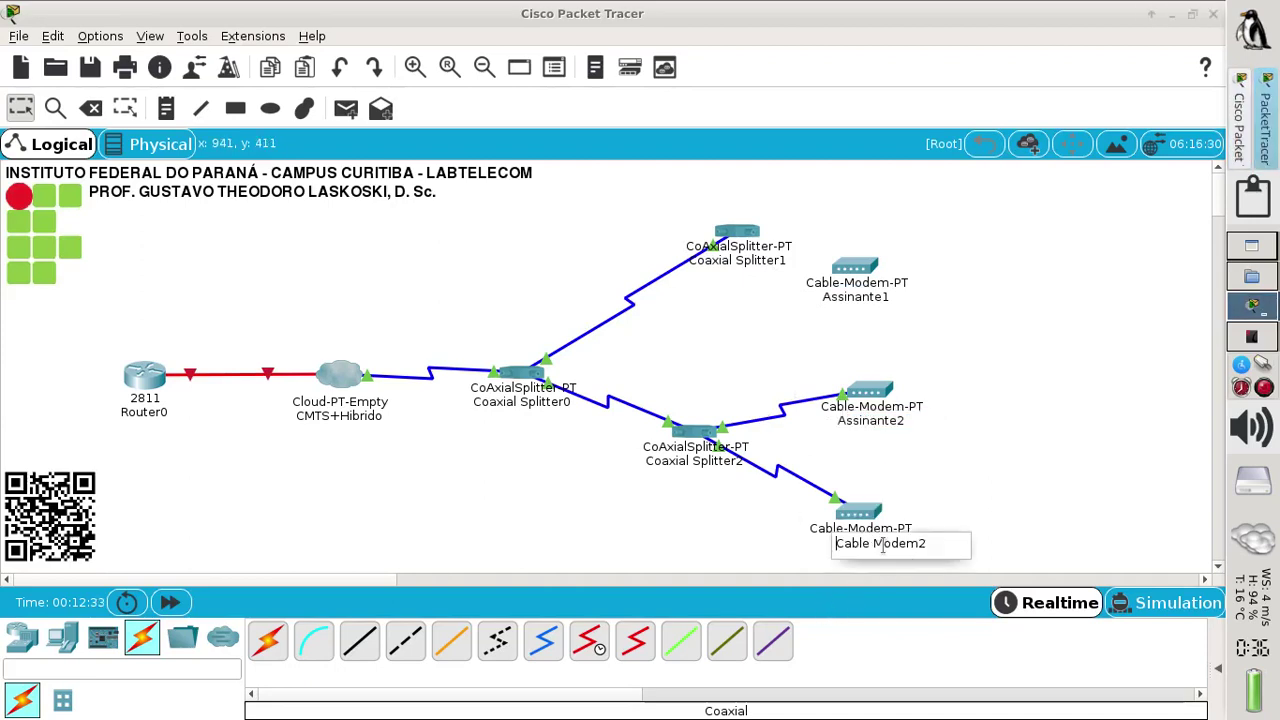
left_click_drag(939, 543, 573, 427)
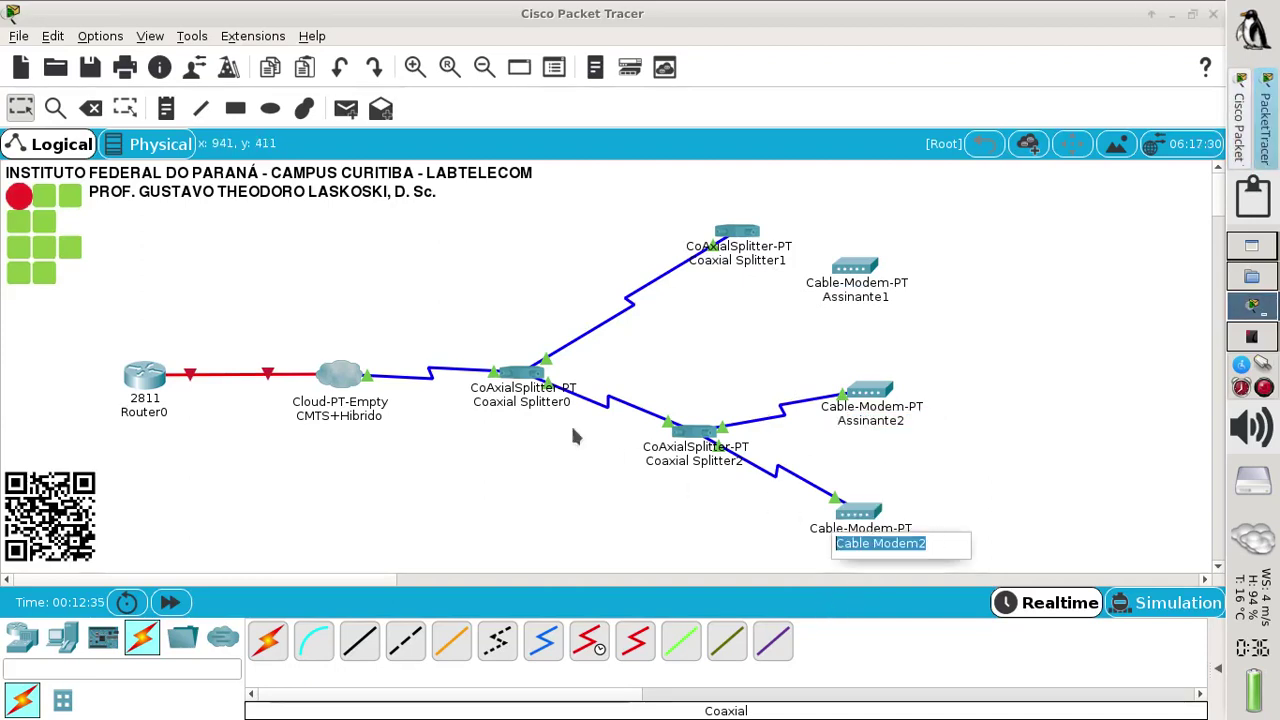
key("ctrl+v")
key("BackSpace")
type("3")
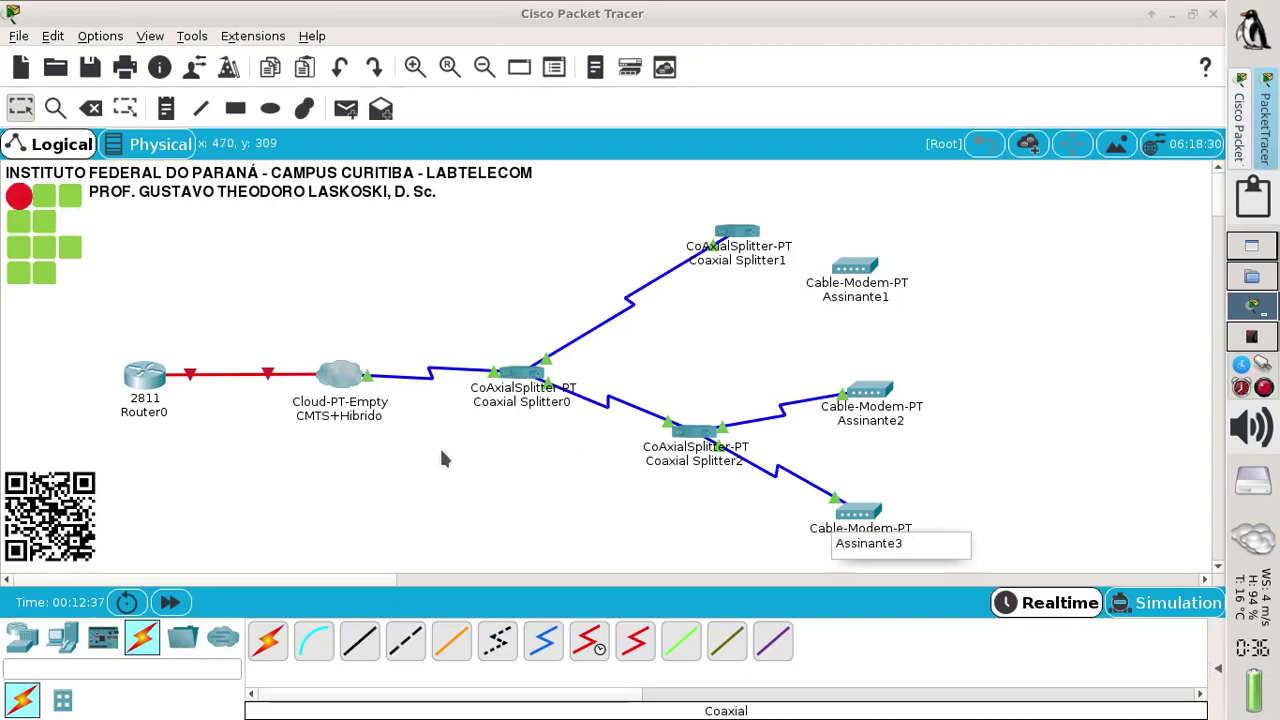
left_click(476, 492)
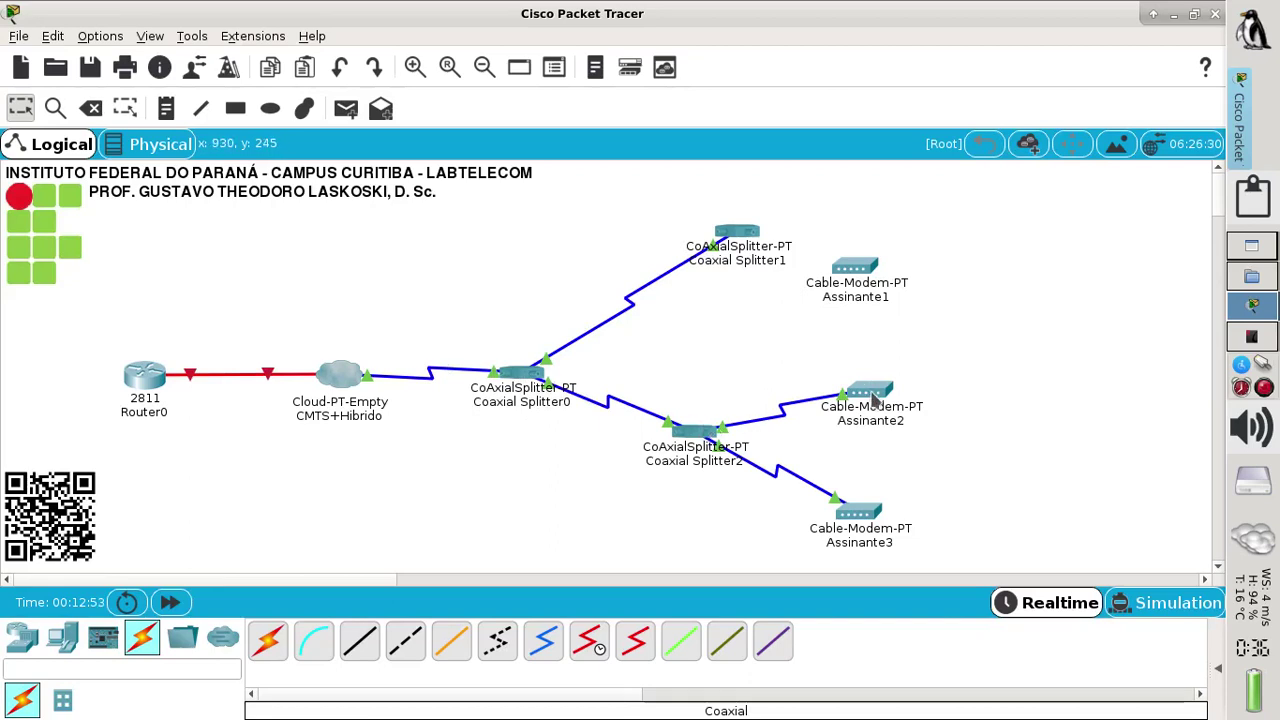
Step: Place a PC to the right of each of the three cable modems and a TV above the PC beside Assinante1
left_click(64, 640)
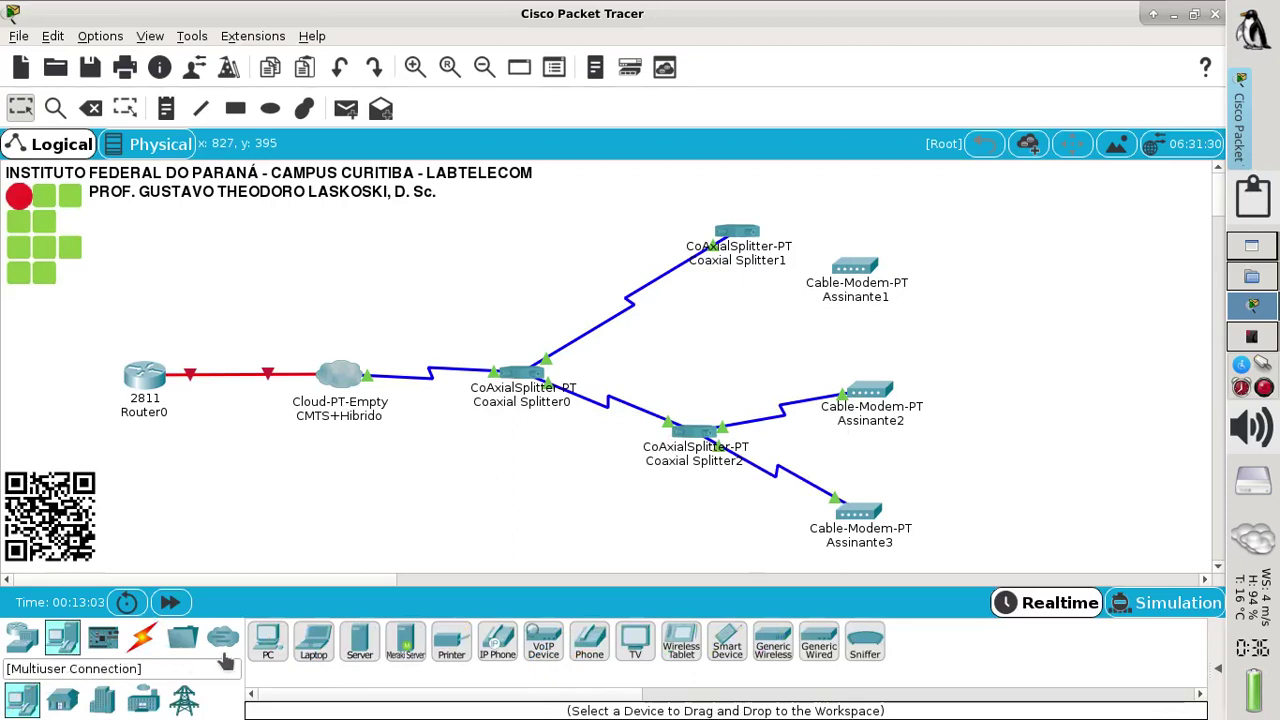
left_click_drag(268, 645, 993, 398)
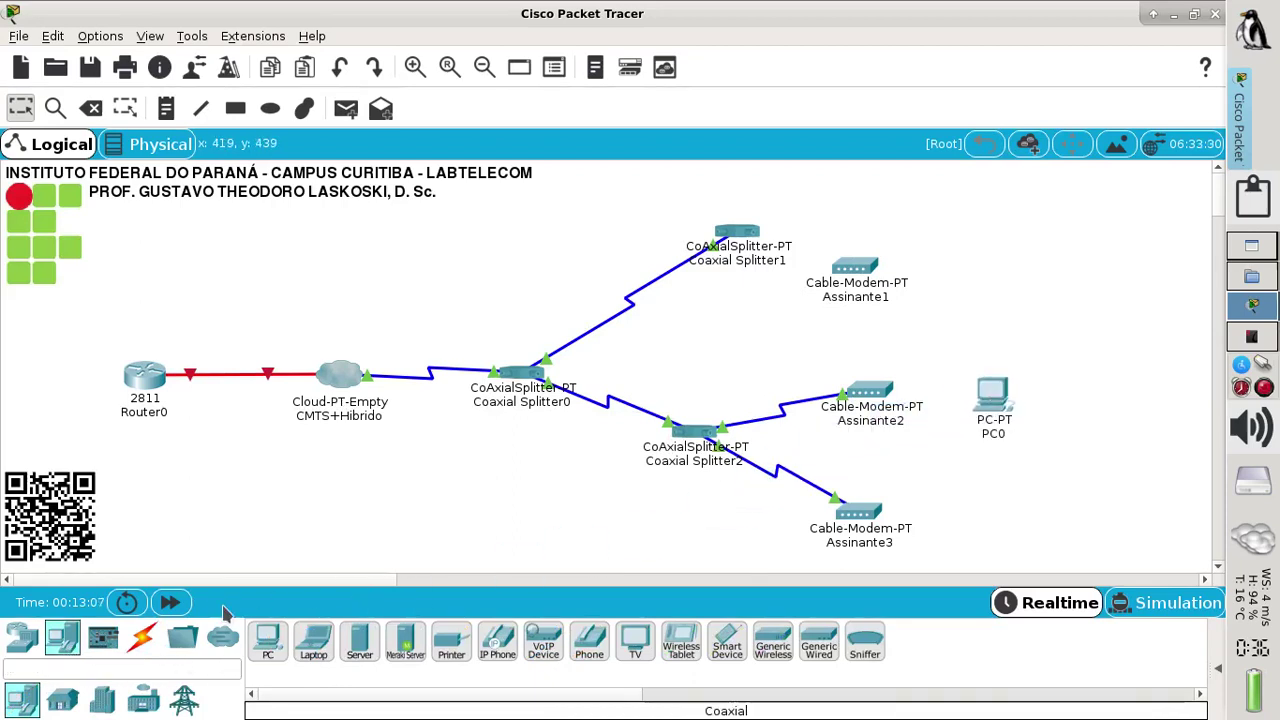
left_click_drag(266, 642, 992, 511)
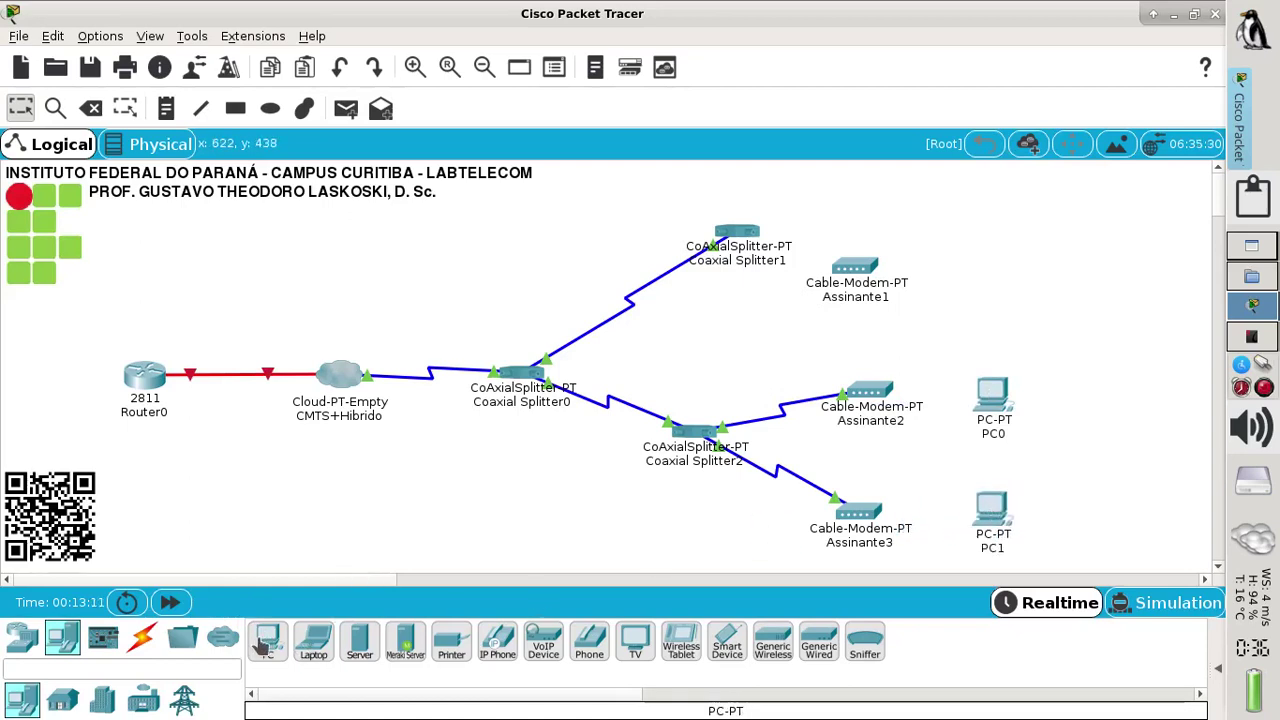
left_click_drag(268, 643, 988, 292)
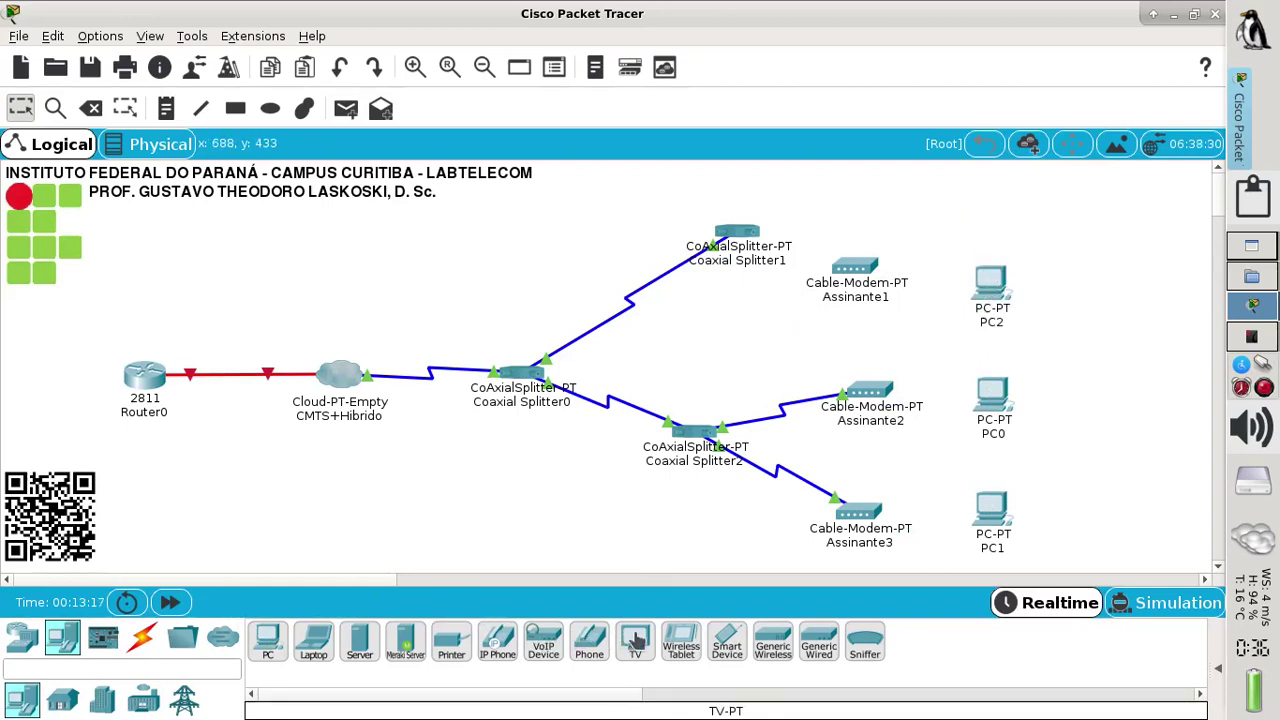
left_click_drag(635, 640, 986, 194)
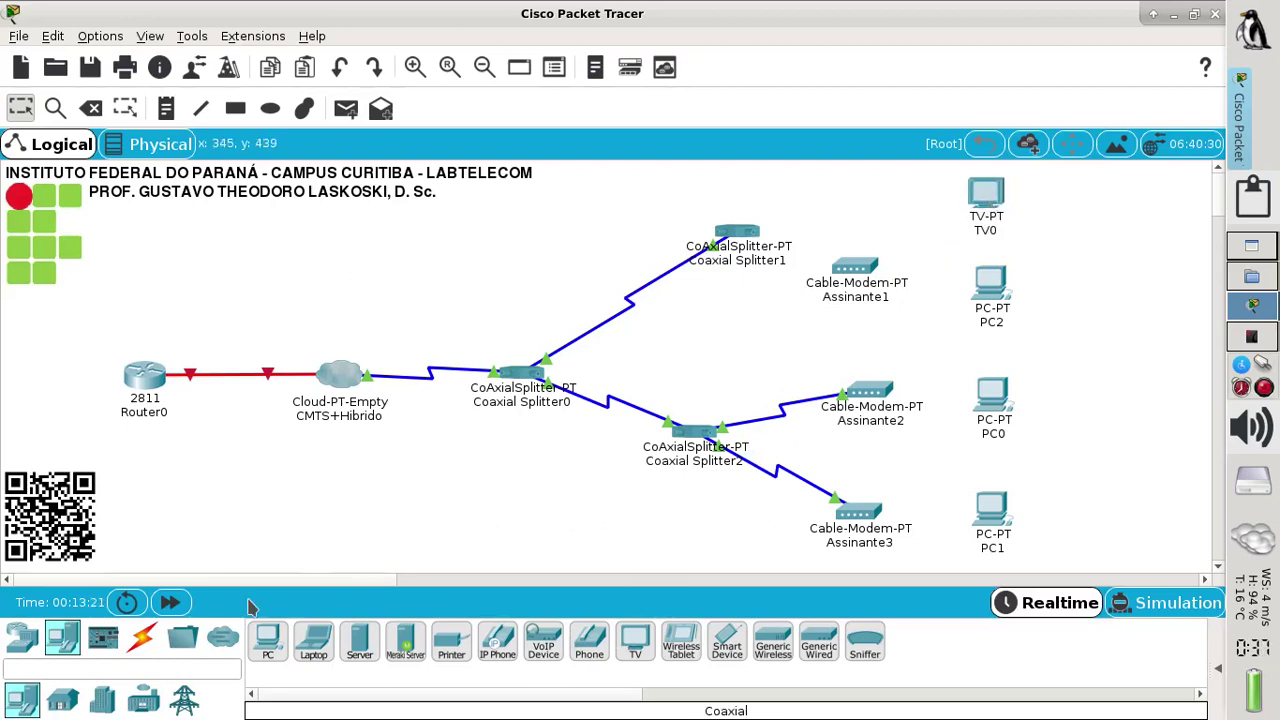
Step: Connect Coaxial1 on Coaxial Splitter1 to Port 0 of the Assinante1 cable modem with a coaxial cable
left_click(142, 637)
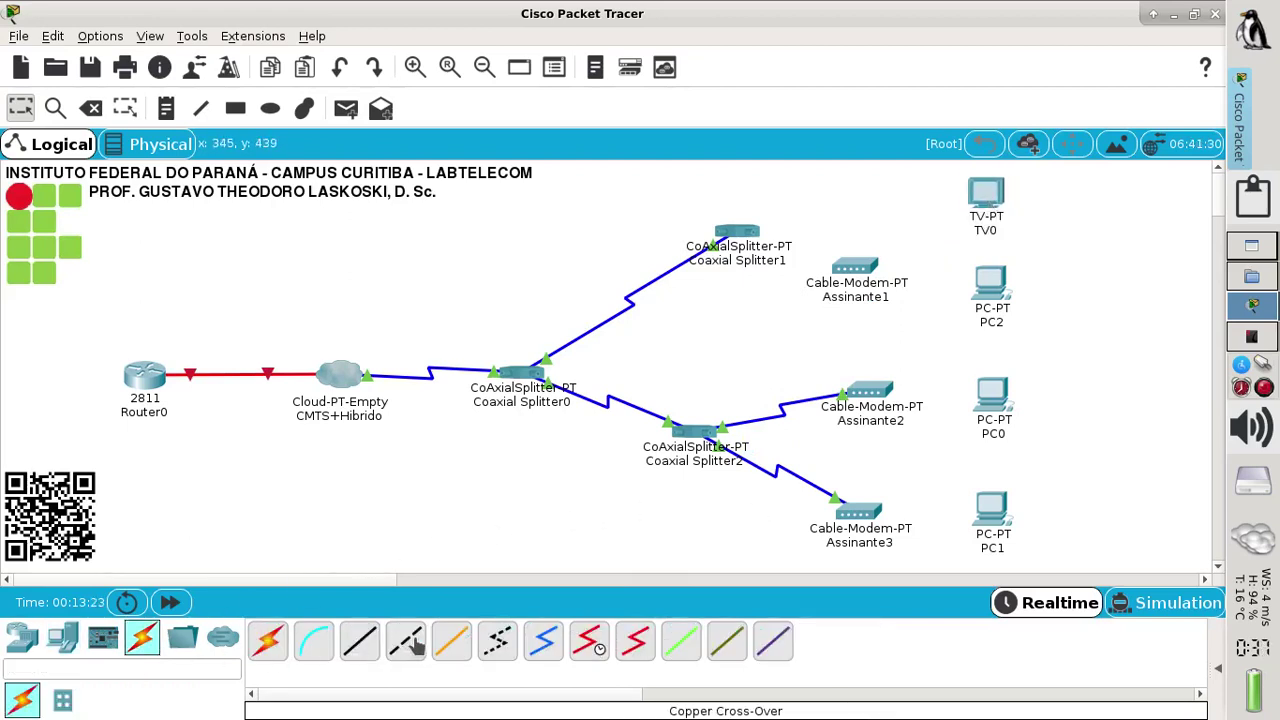
left_click(545, 645)
left_click(738, 236)
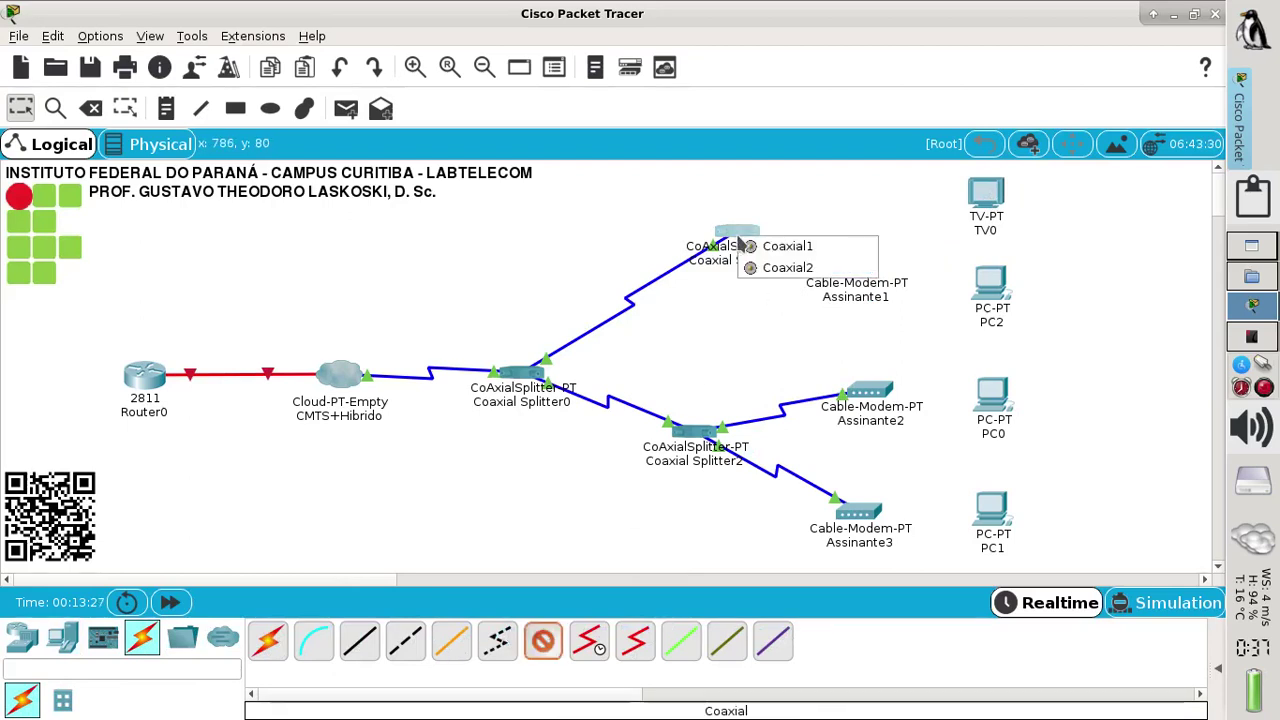
left_click(757, 247)
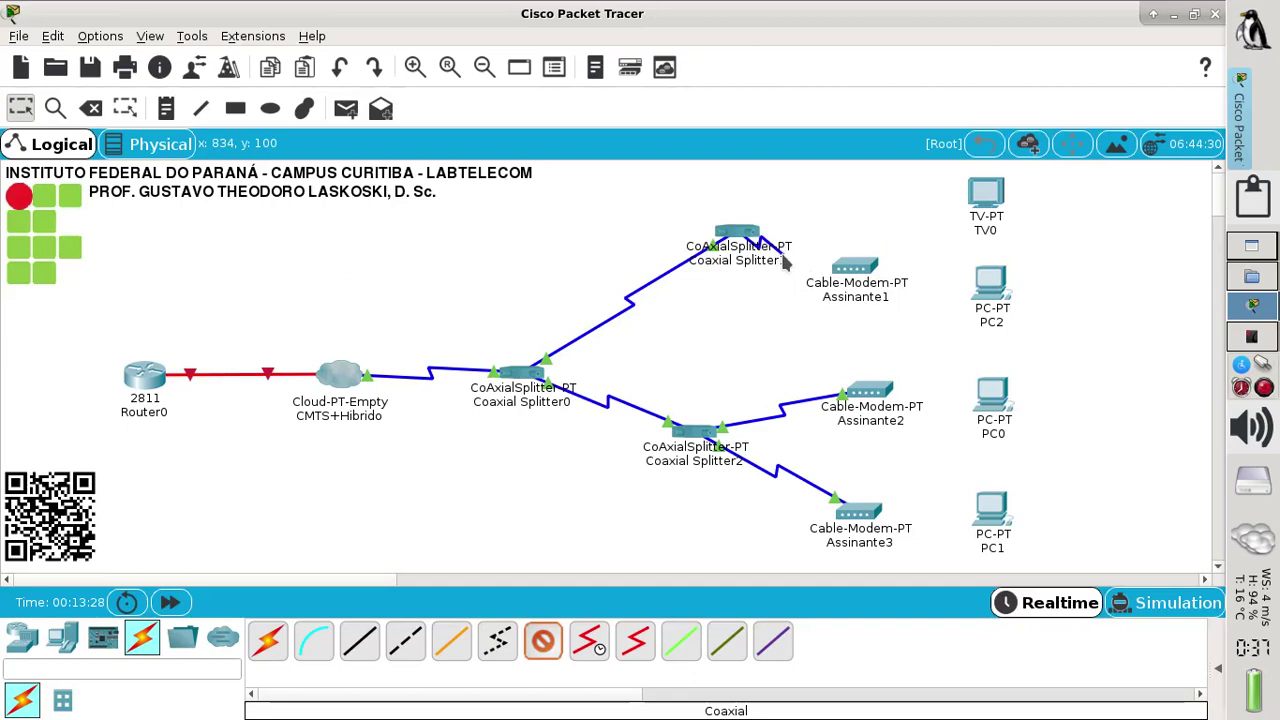
left_click(845, 270)
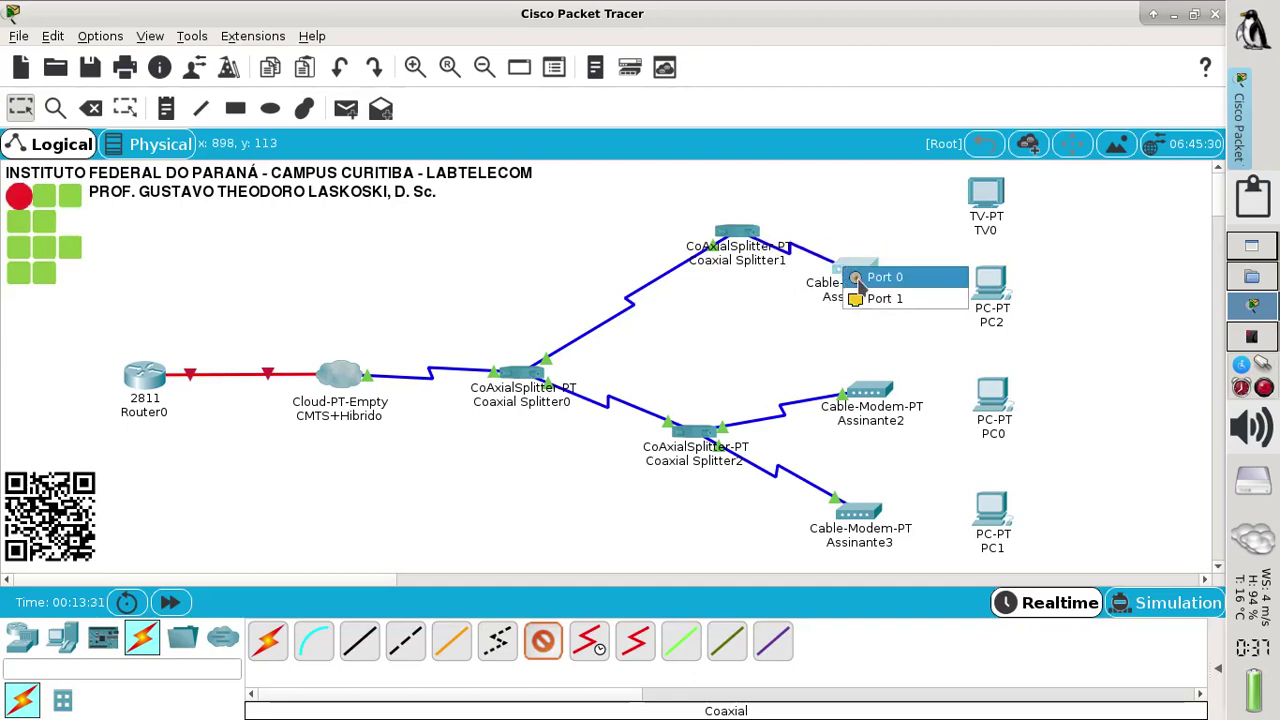
left_click(857, 280)
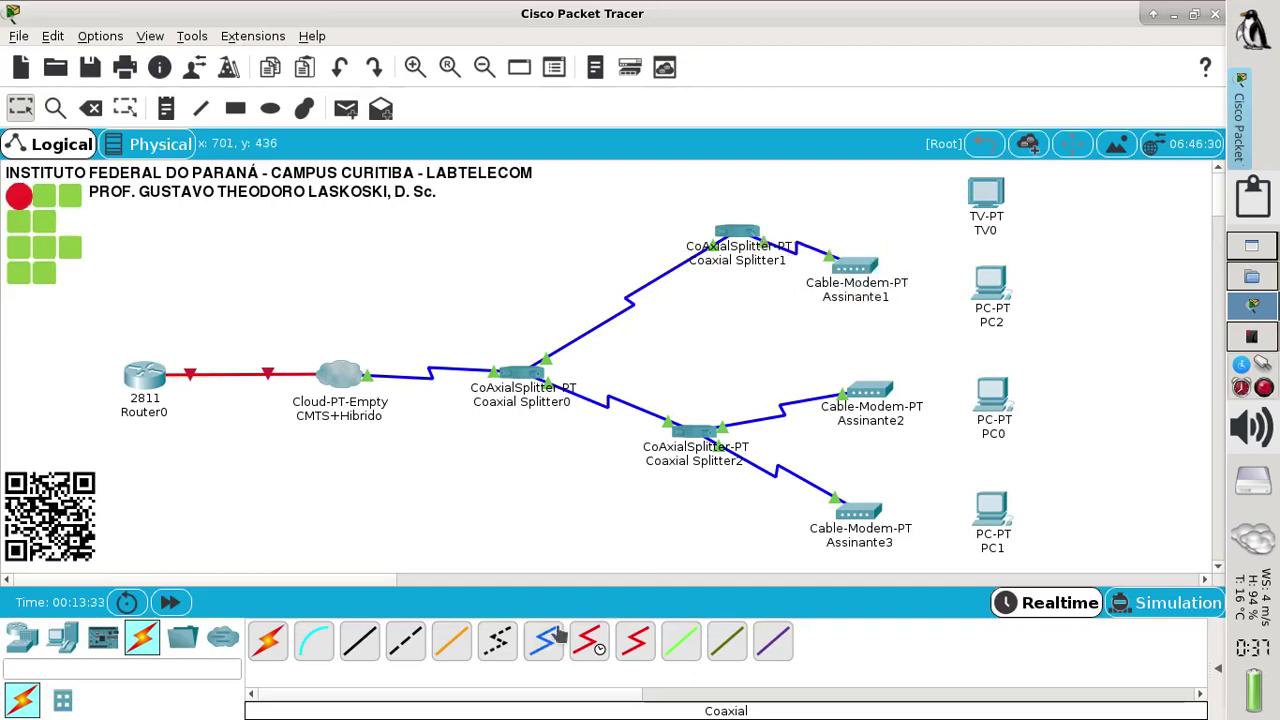
Step: Run a coaxial cable from Coaxial2 on Coaxial Splitter1 to Port 0 of TV0
left_click(744, 236)
left_click(772, 245)
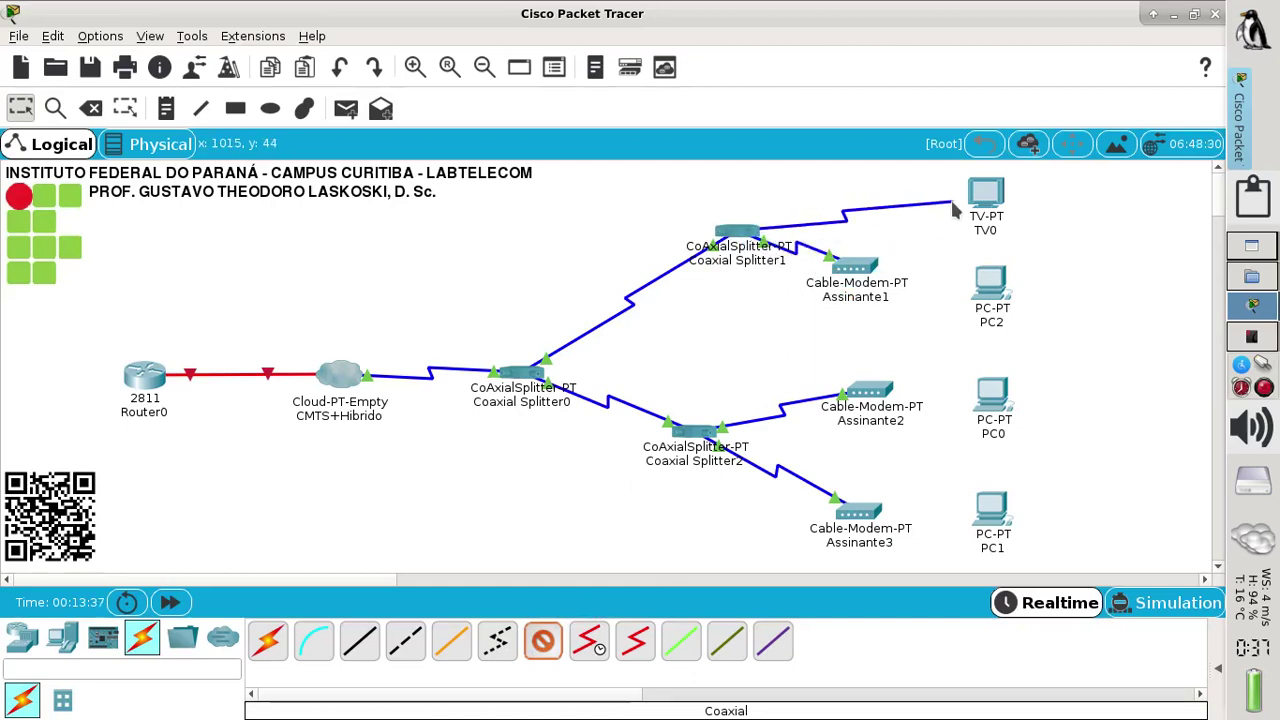
left_click(1000, 200)
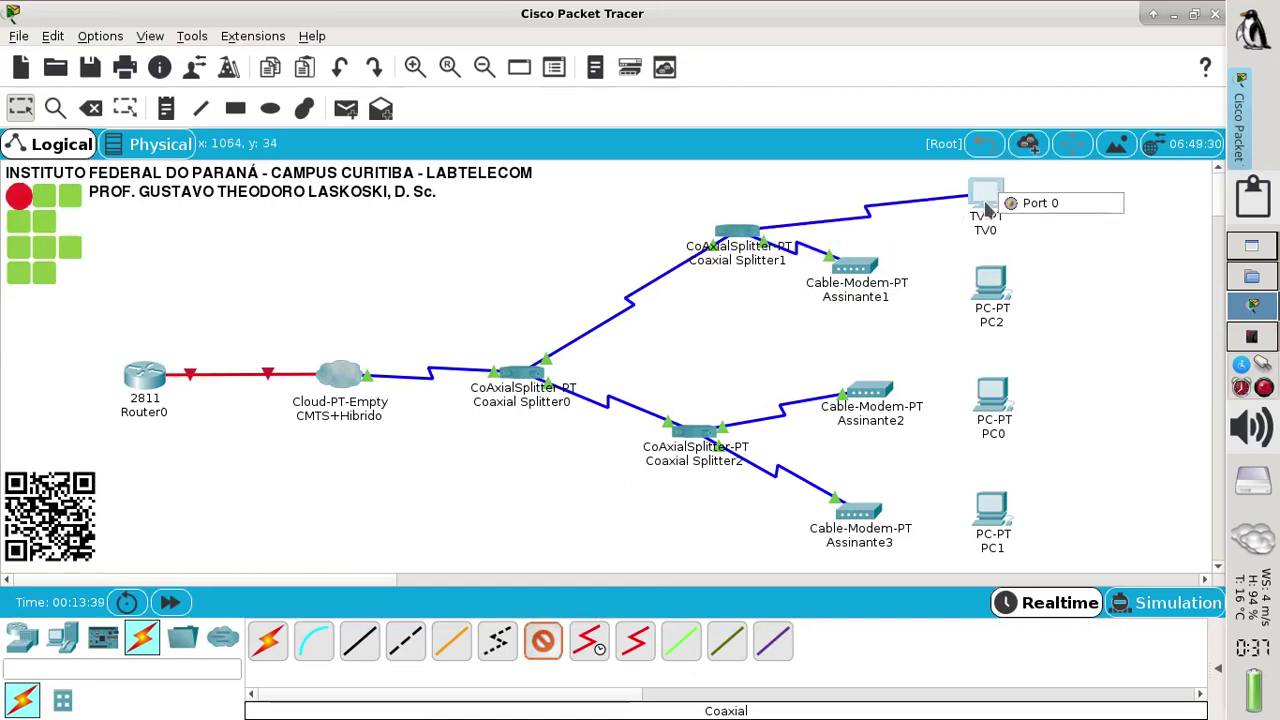
left_click(1012, 206)
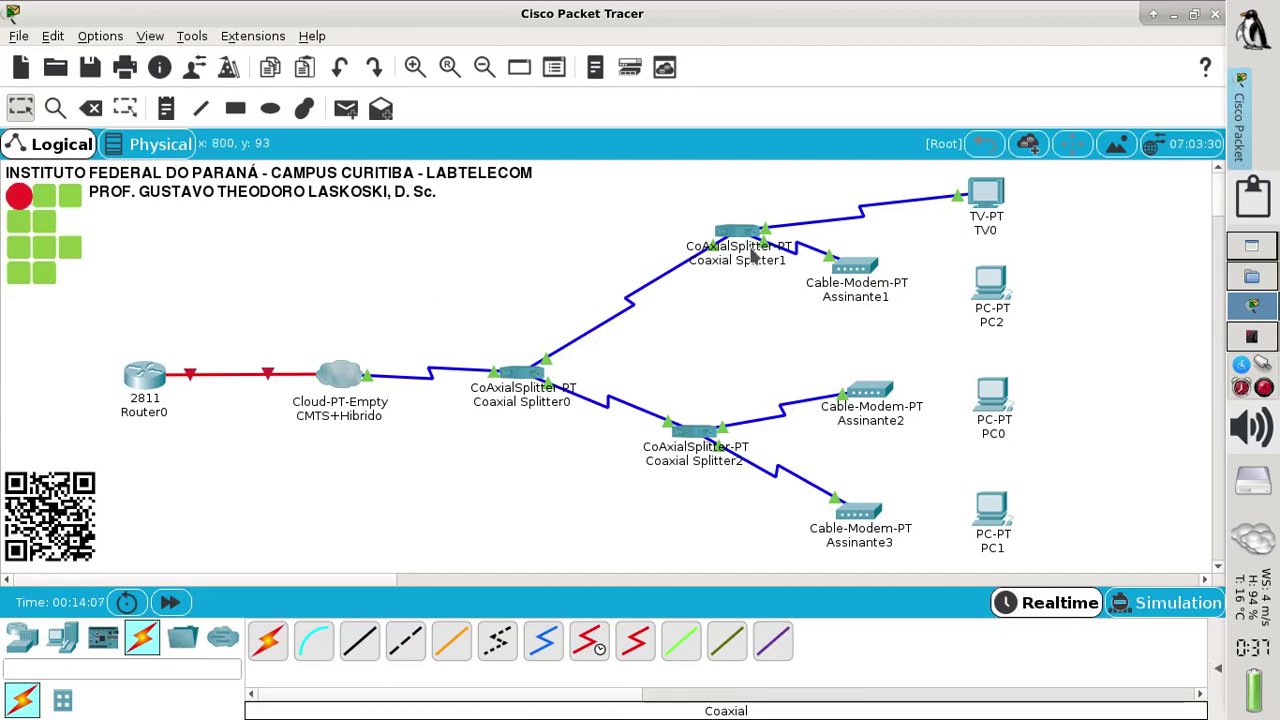
Step: Add tv1.jpg from the video_HFC_introducao folder to the TV images of the CMTS+Hibrido cloud
mouse_move(757, 255)
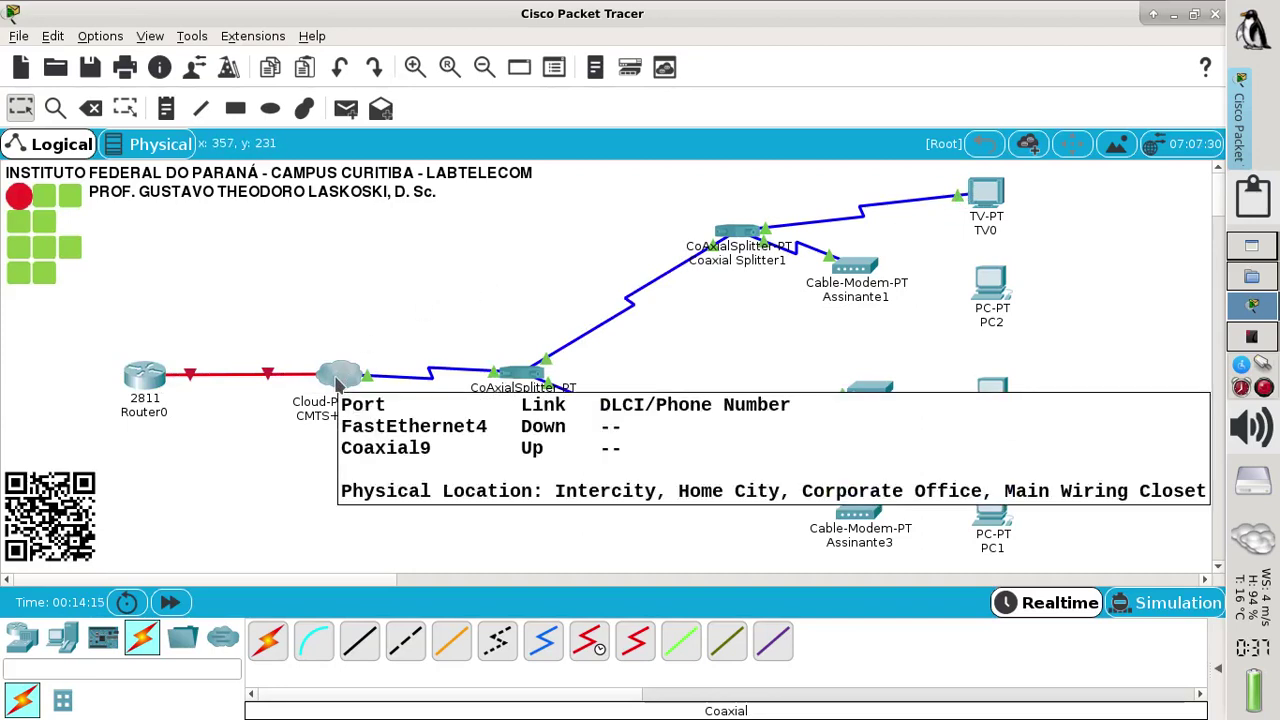
left_click(339, 381)
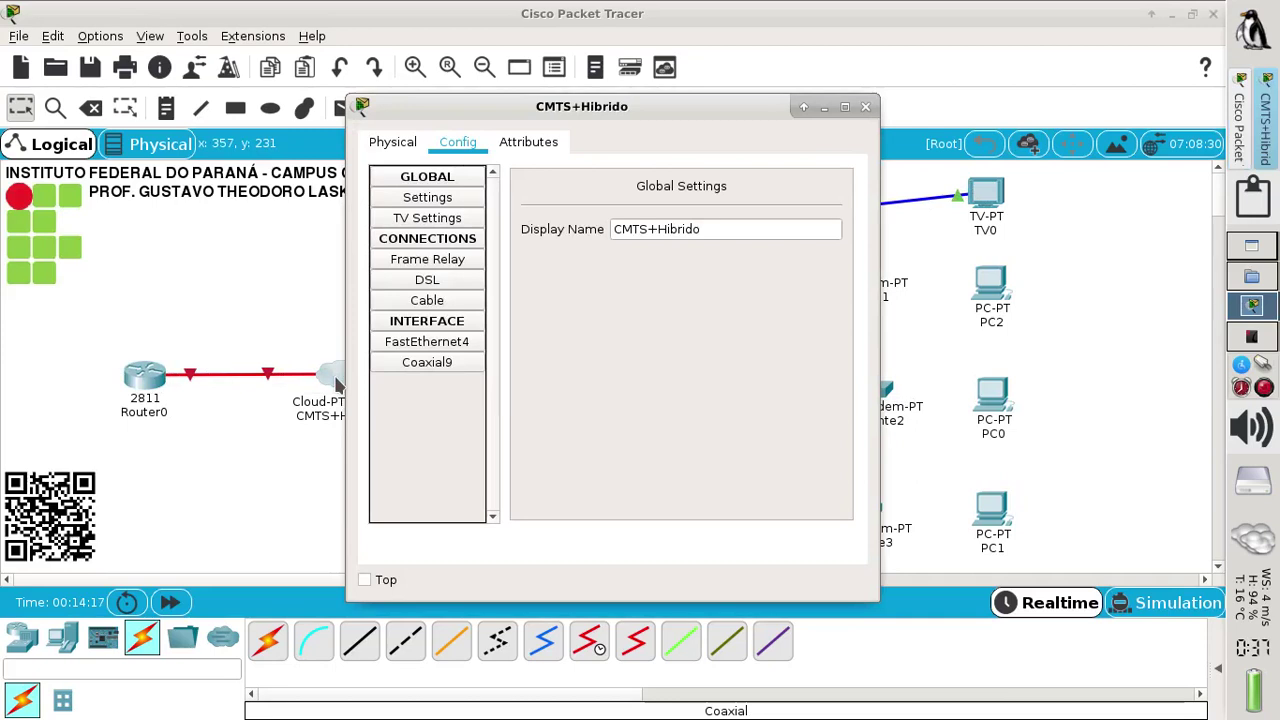
left_click(441, 222)
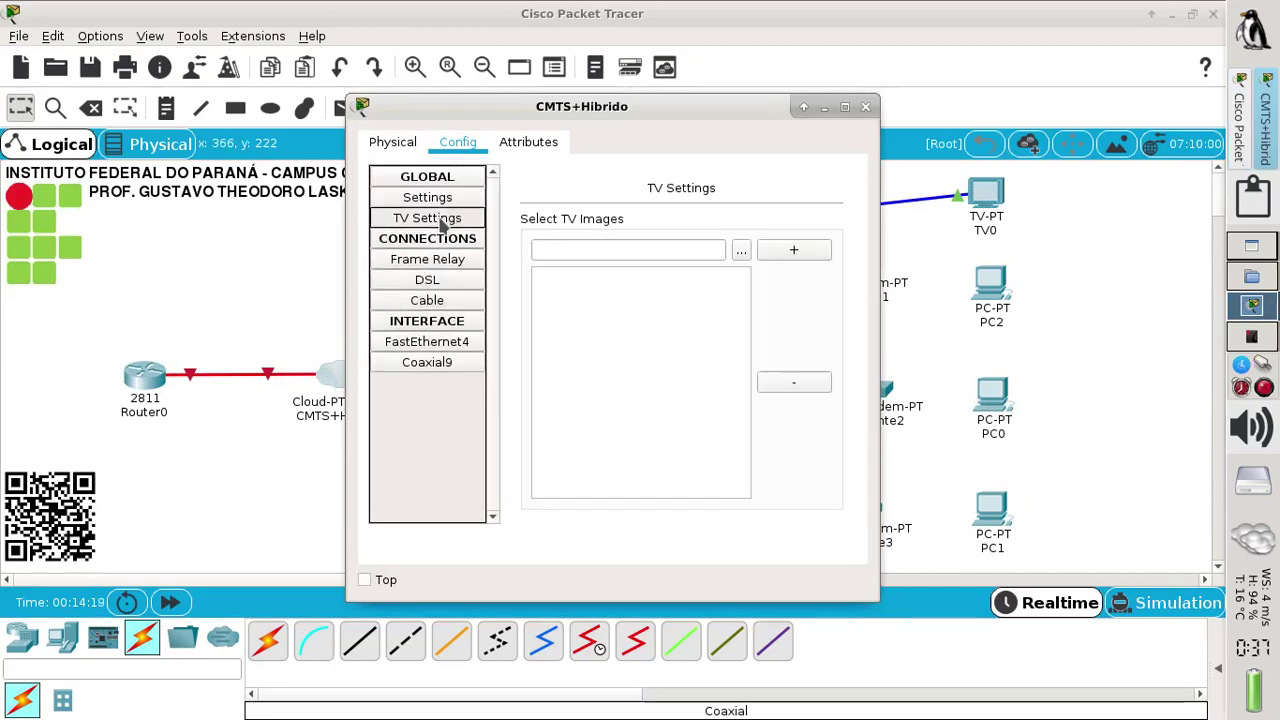
left_click(741, 251)
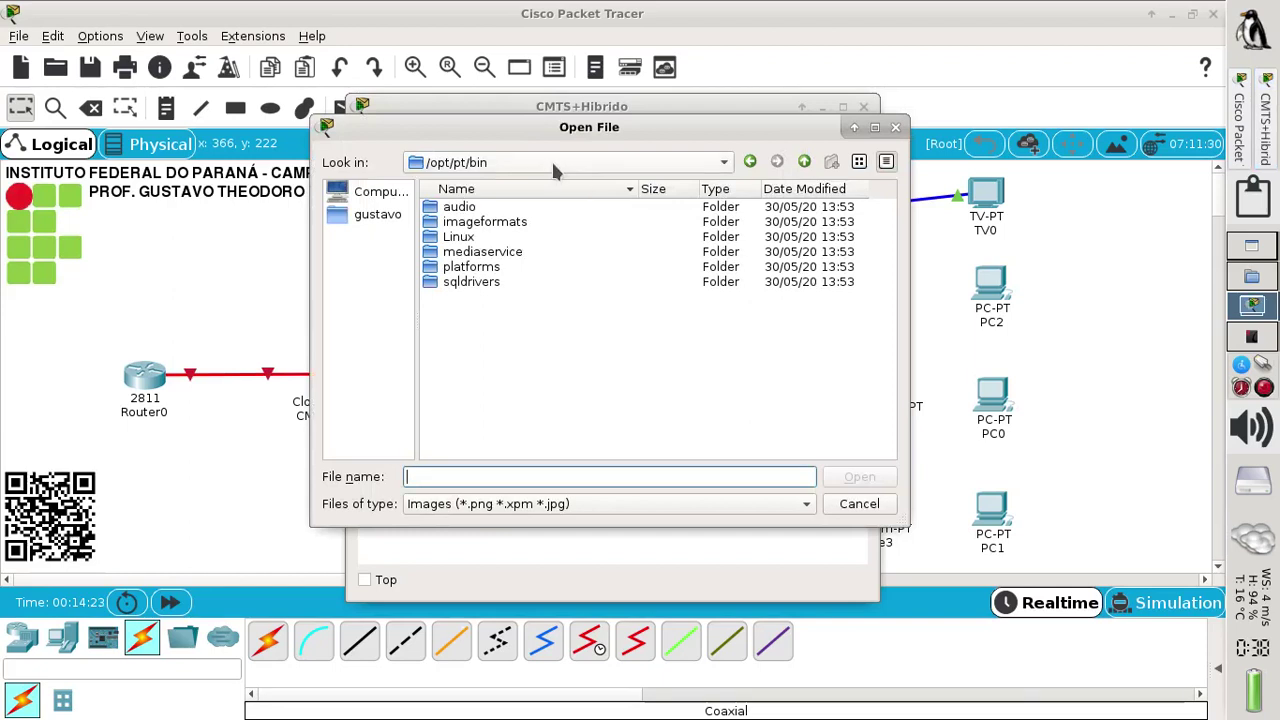
left_click(551, 162)
left_click(586, 316)
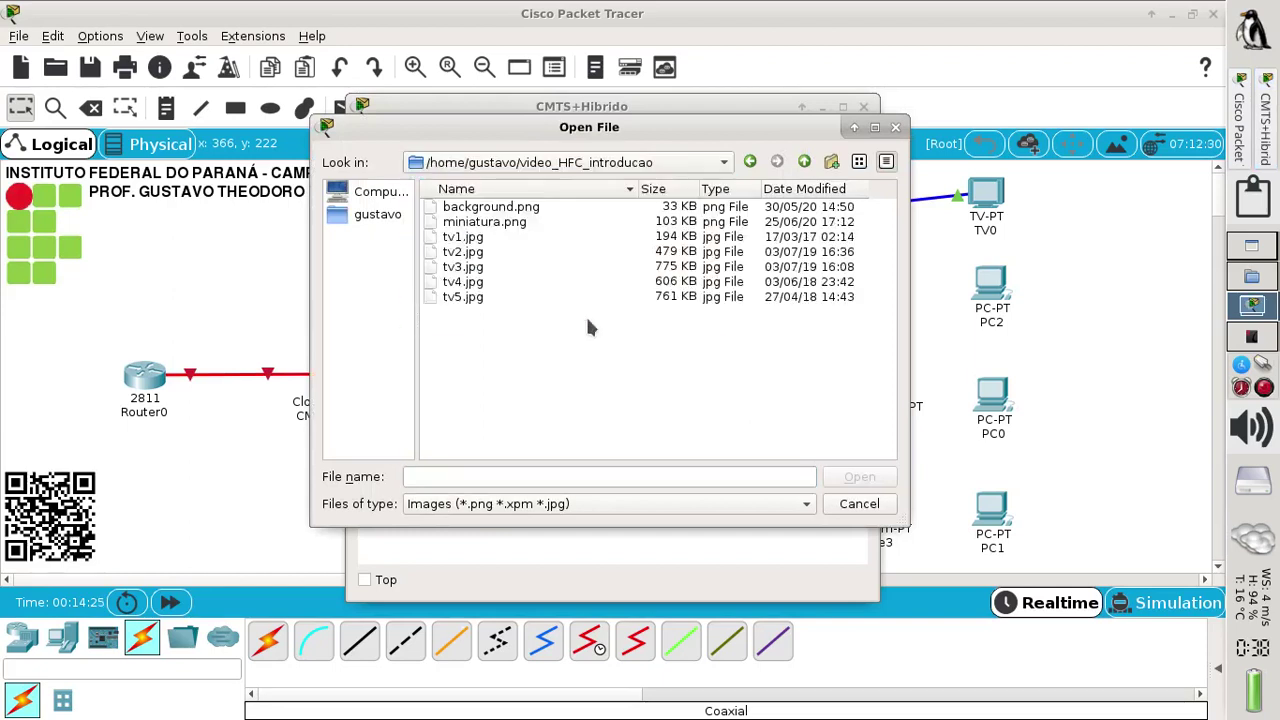
left_click(468, 240)
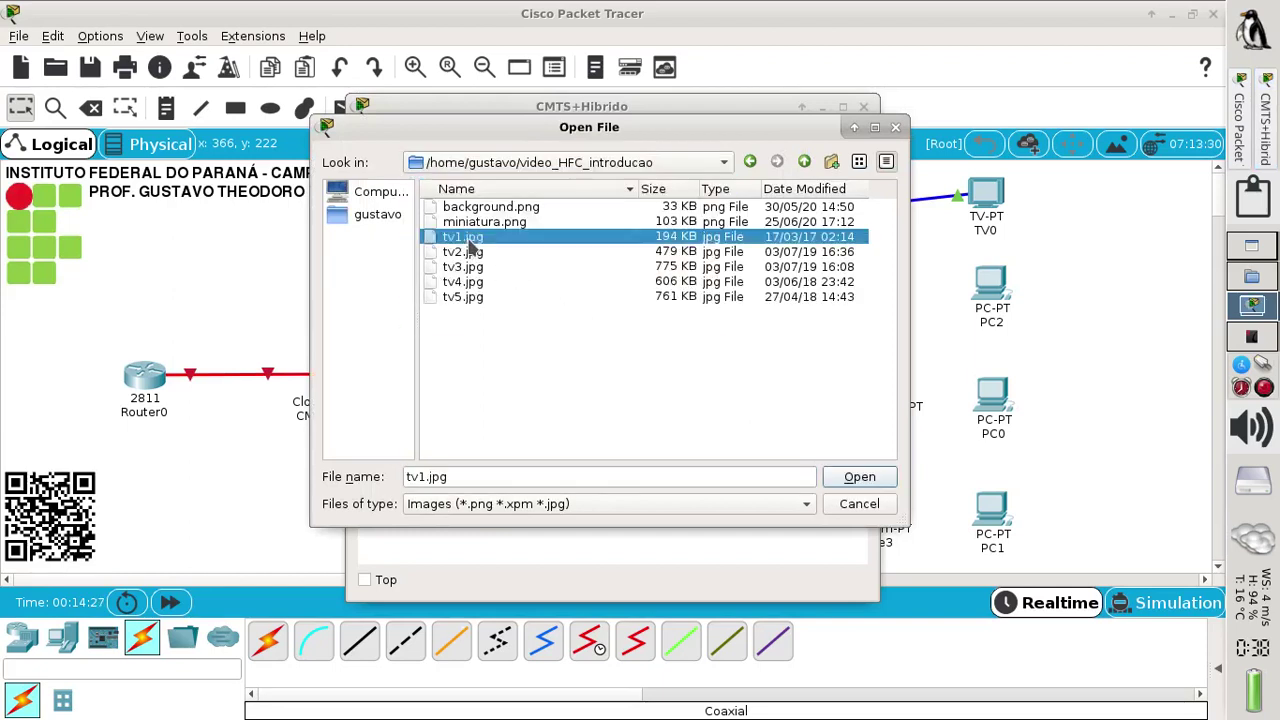
left_click(857, 477)
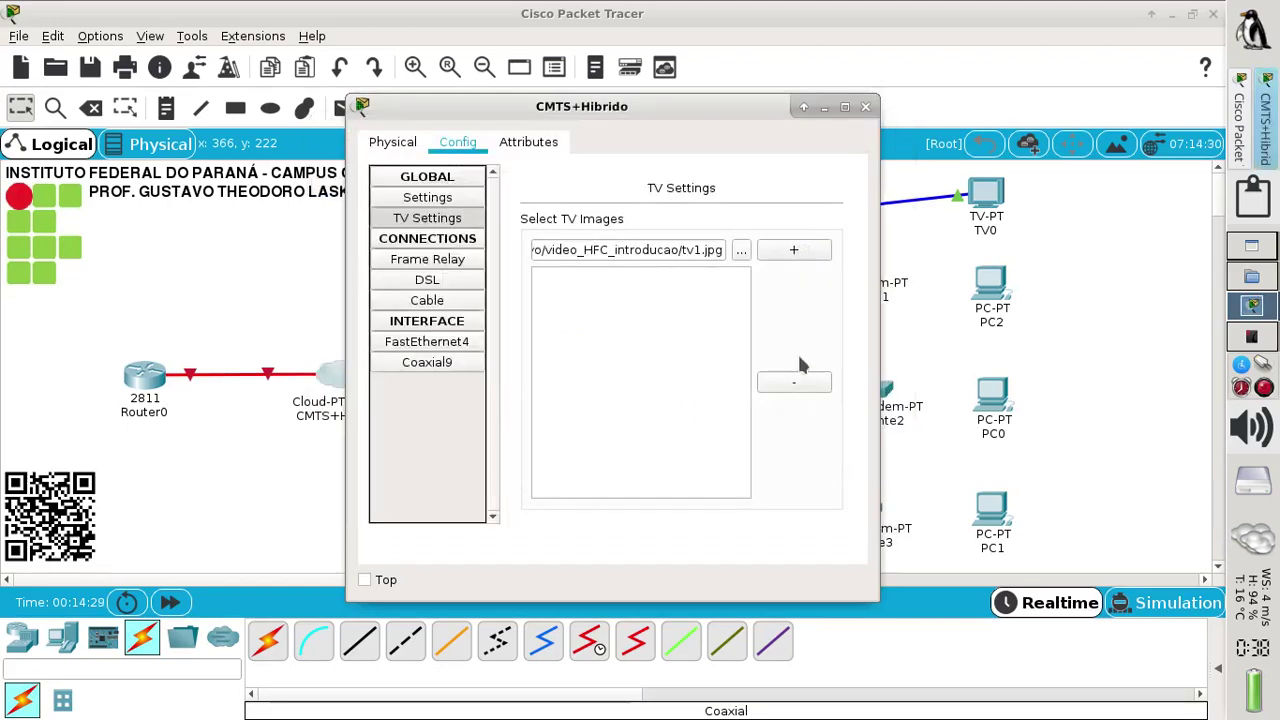
left_click(790, 252)
Step: Add tv2.jpg from the video_HFC_introducao folder to the cloud's TV images
left_click(741, 251)
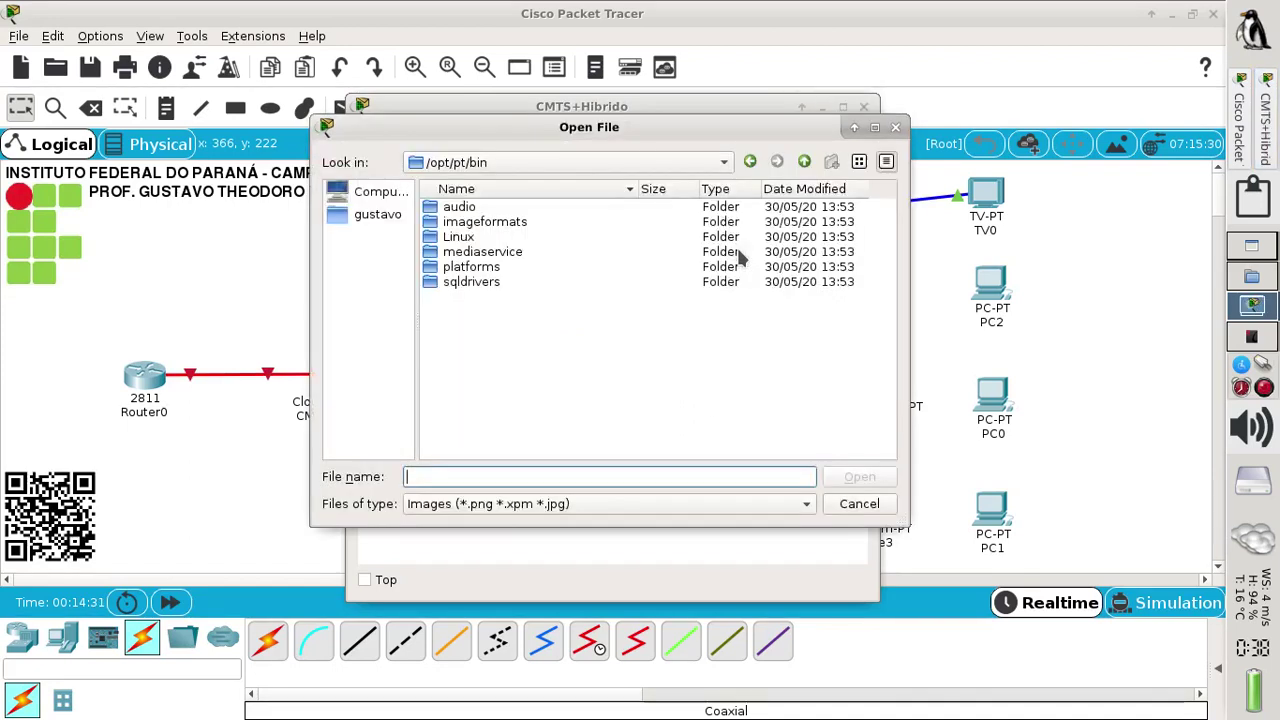
left_click(512, 162)
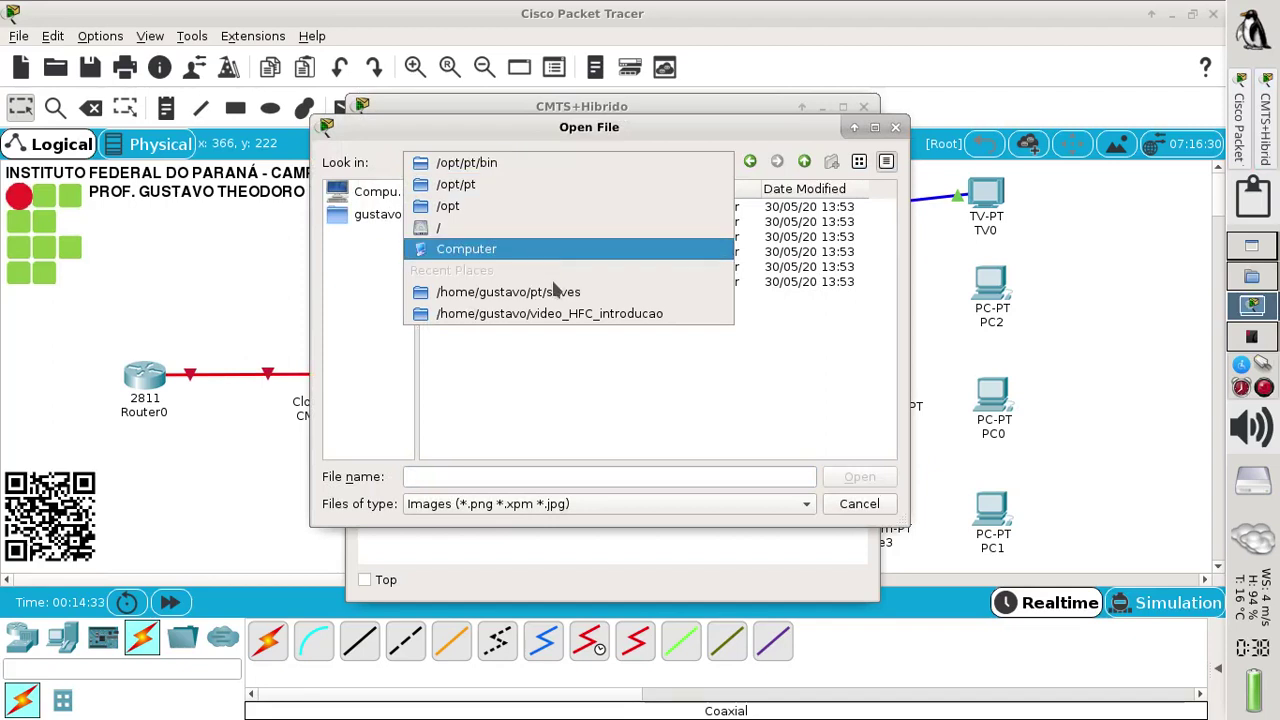
left_click(560, 311)
left_click(465, 252)
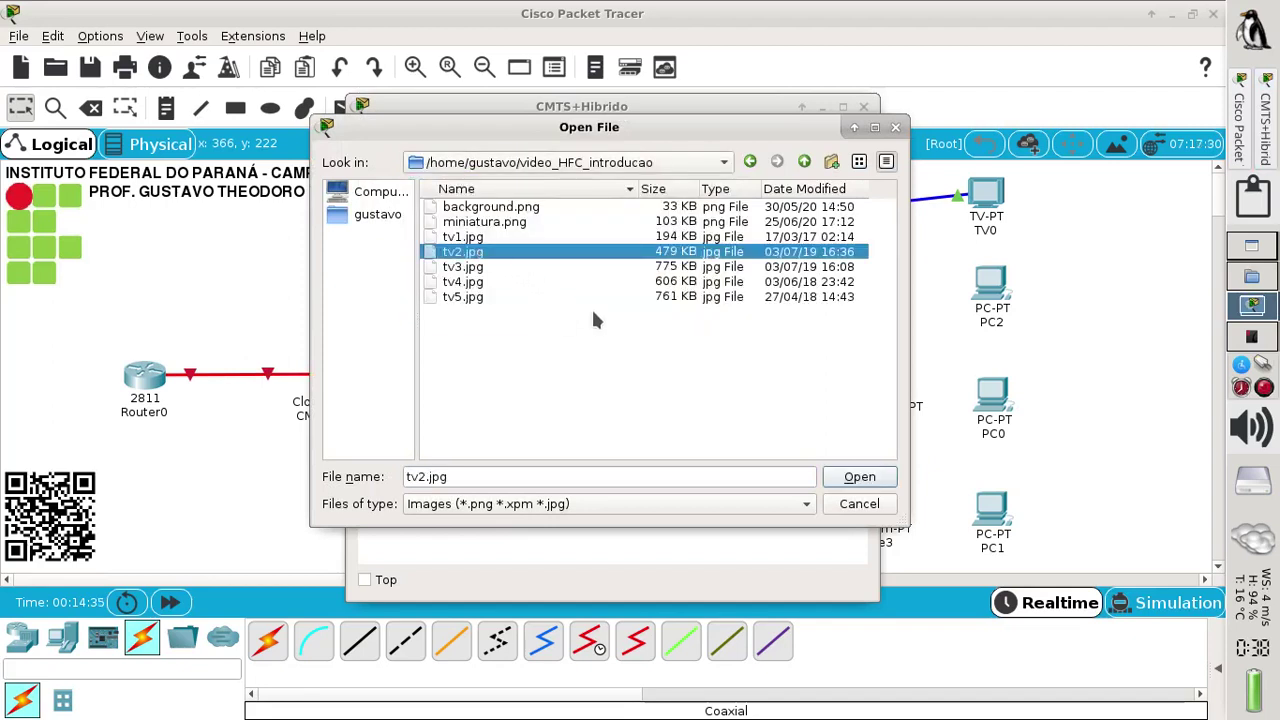
left_click(857, 477)
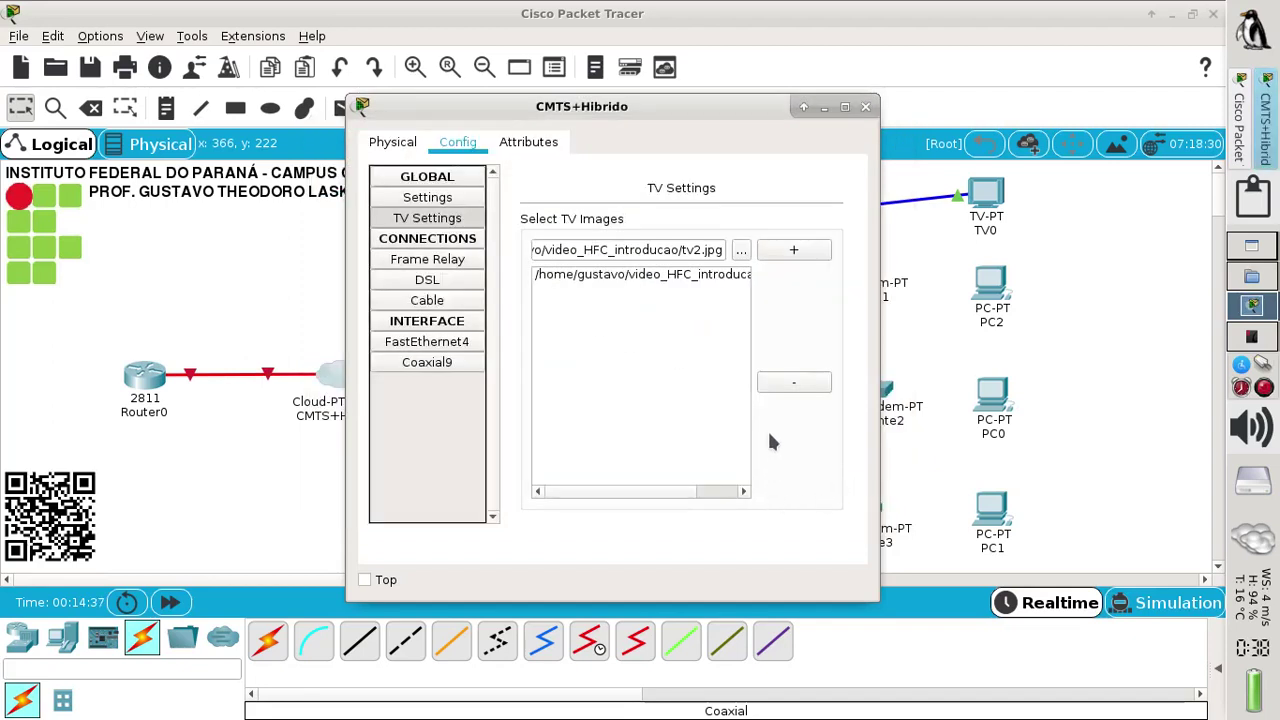
left_click(794, 254)
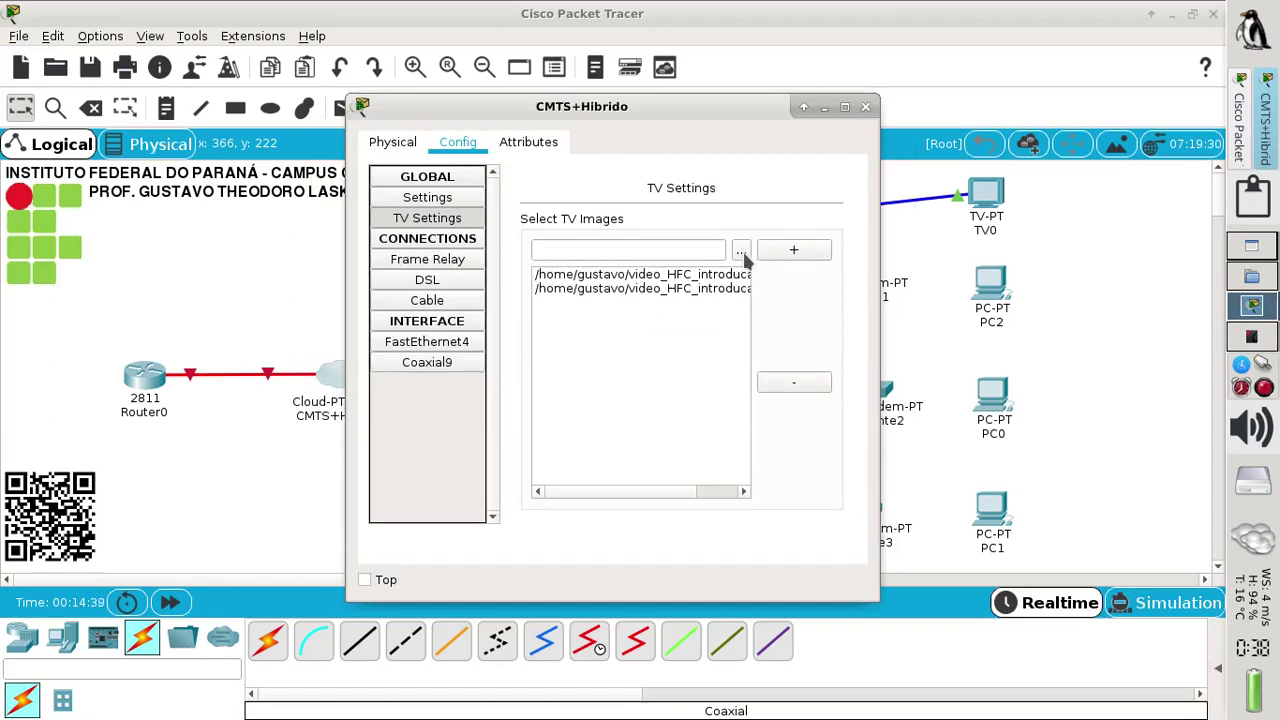
Step: Add tv3.jpg from the same folder to the cloud's TV images and close the device window
left_click(742, 254)
left_click(528, 162)
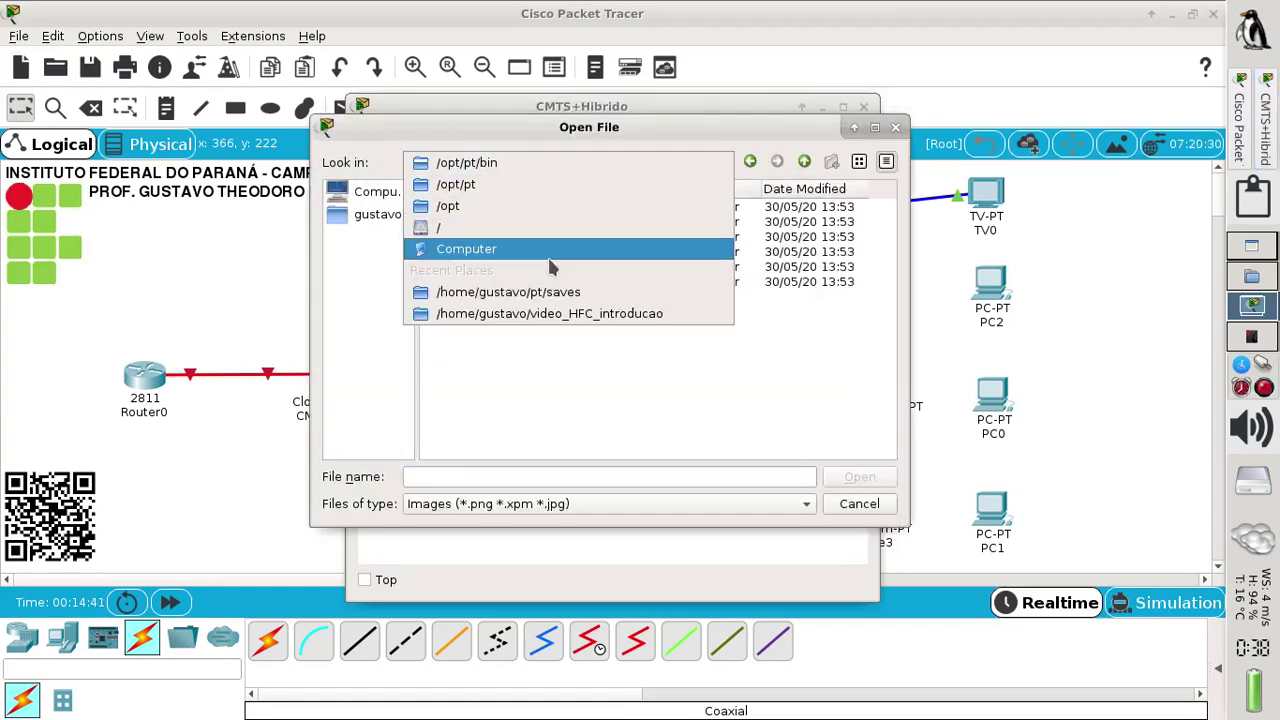
left_click(571, 313)
left_click(465, 267)
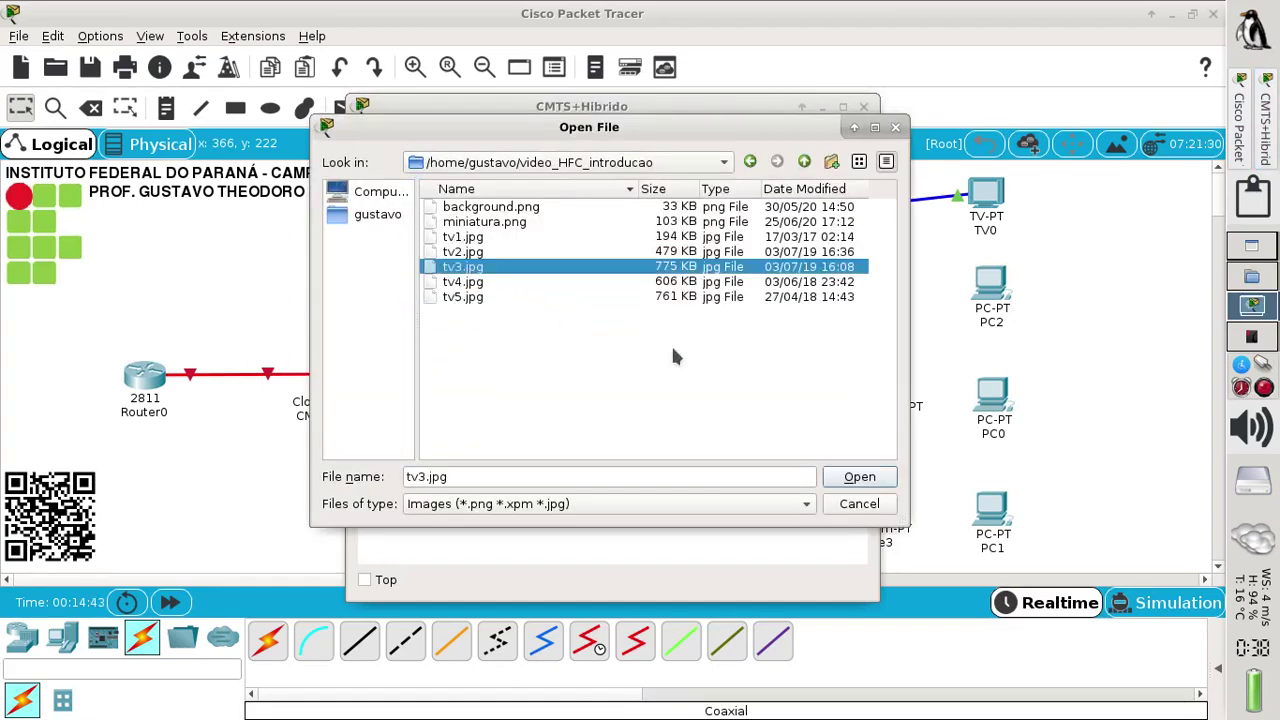
left_click(858, 480)
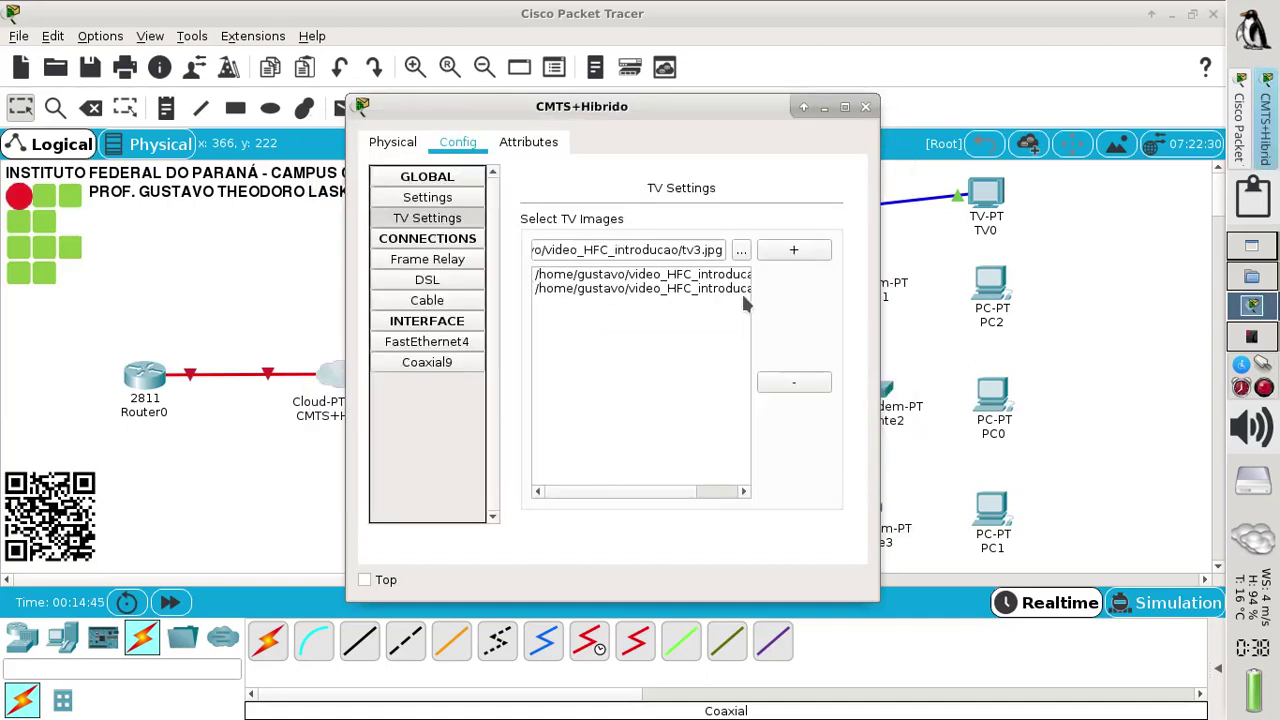
left_click(796, 251)
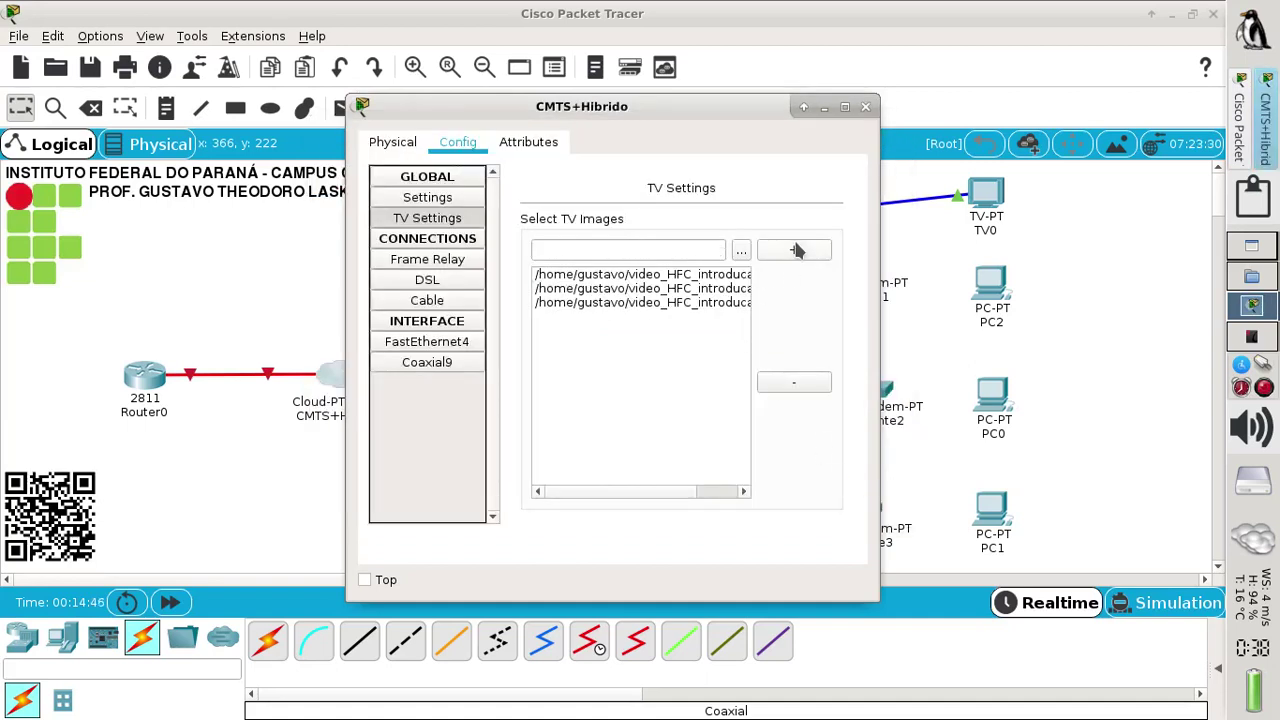
left_click(866, 107)
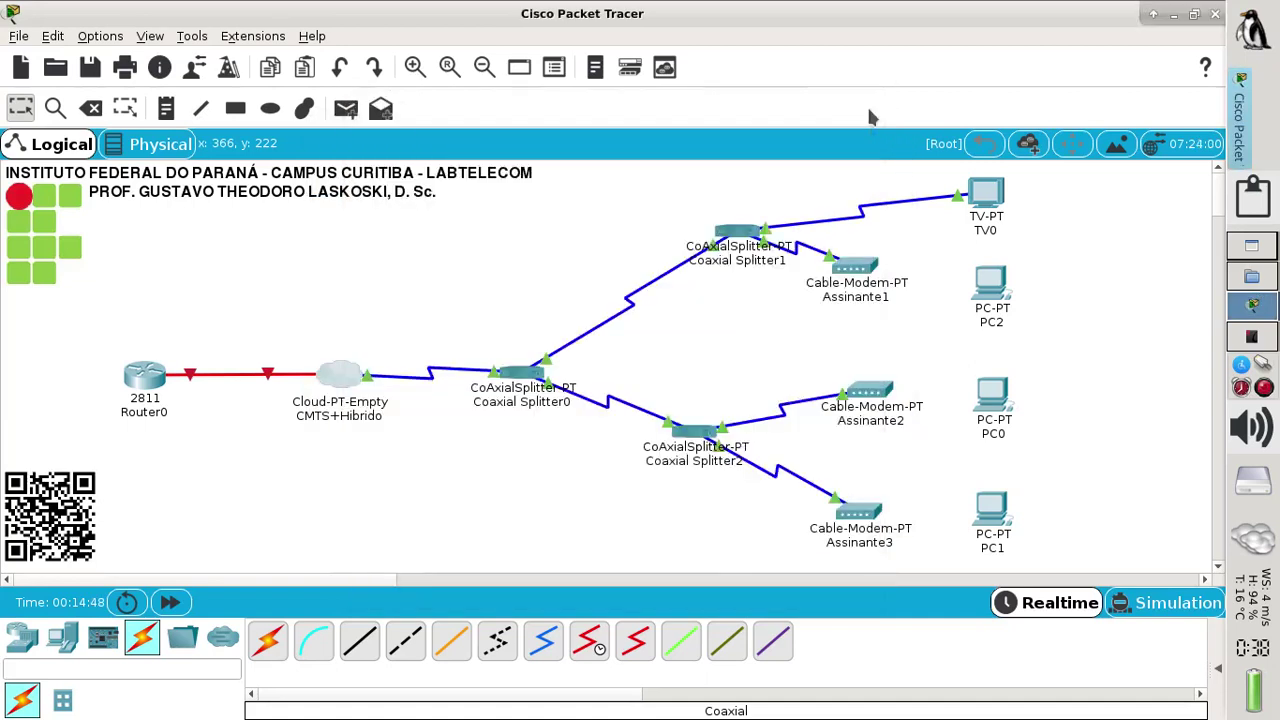
Step: Check the picture displayed on TV0 in its physical view, and close the device window
left_click(985, 197)
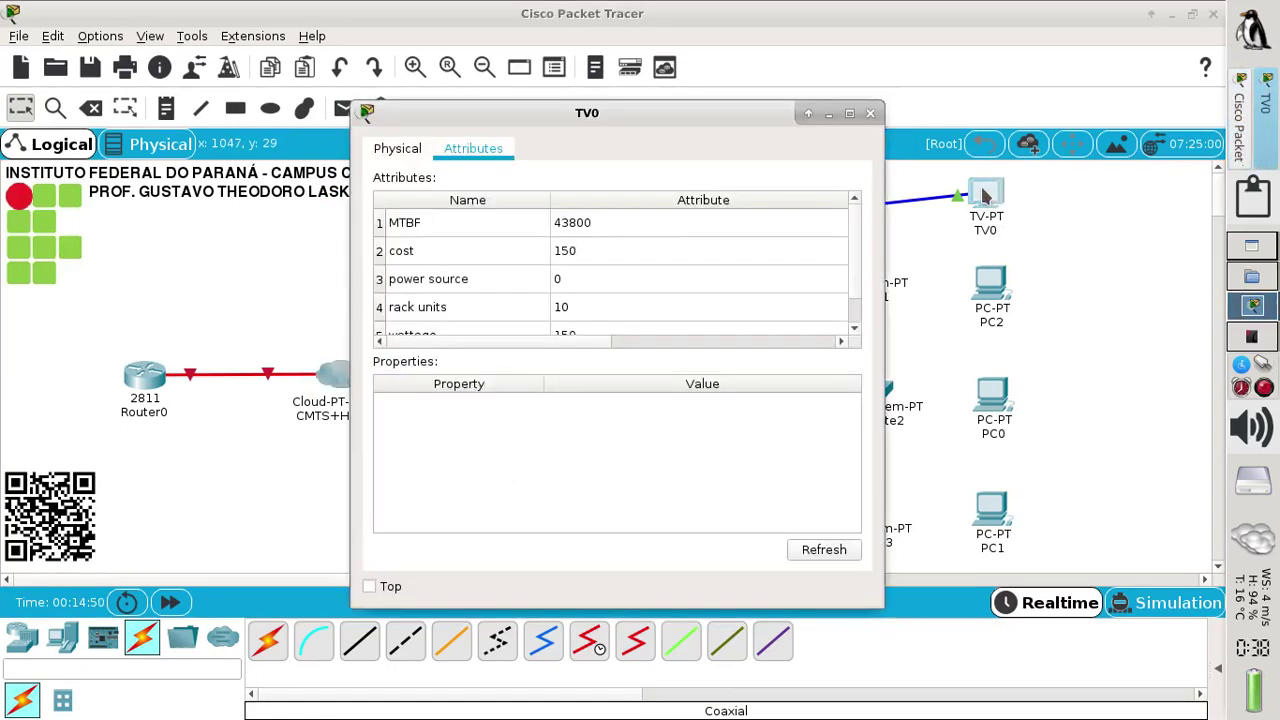
left_click(398, 150)
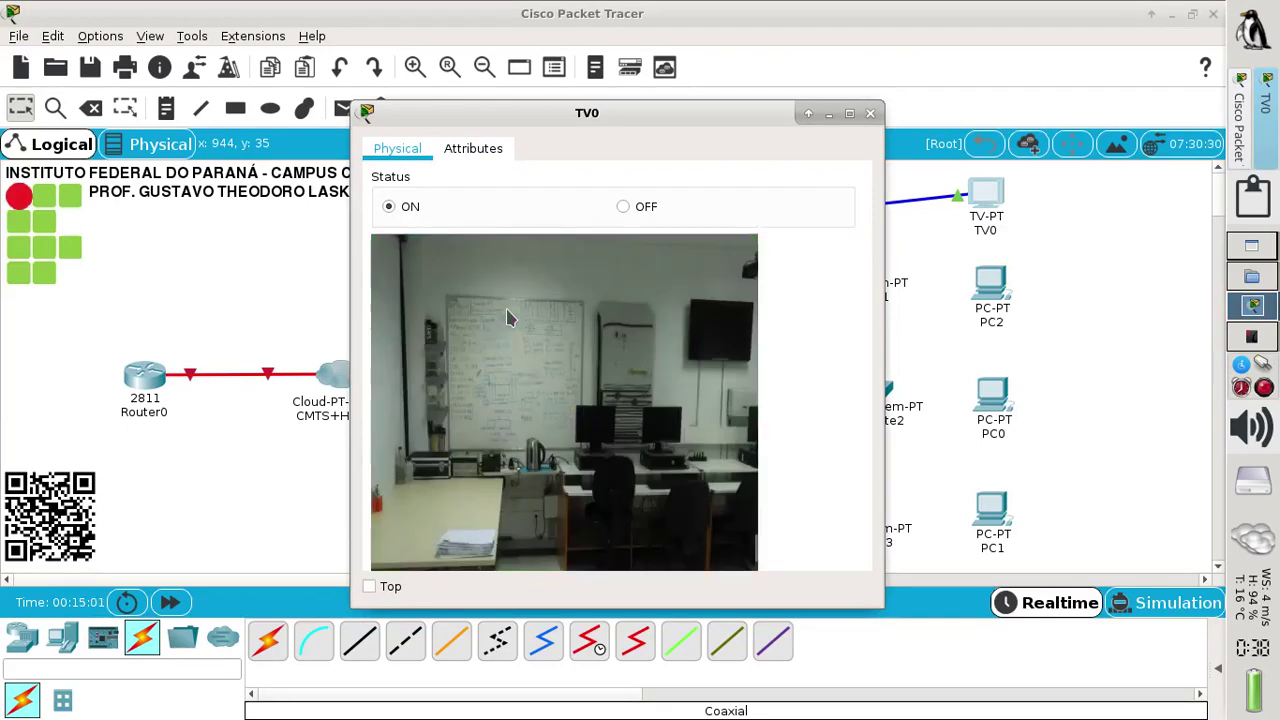
left_click(871, 114)
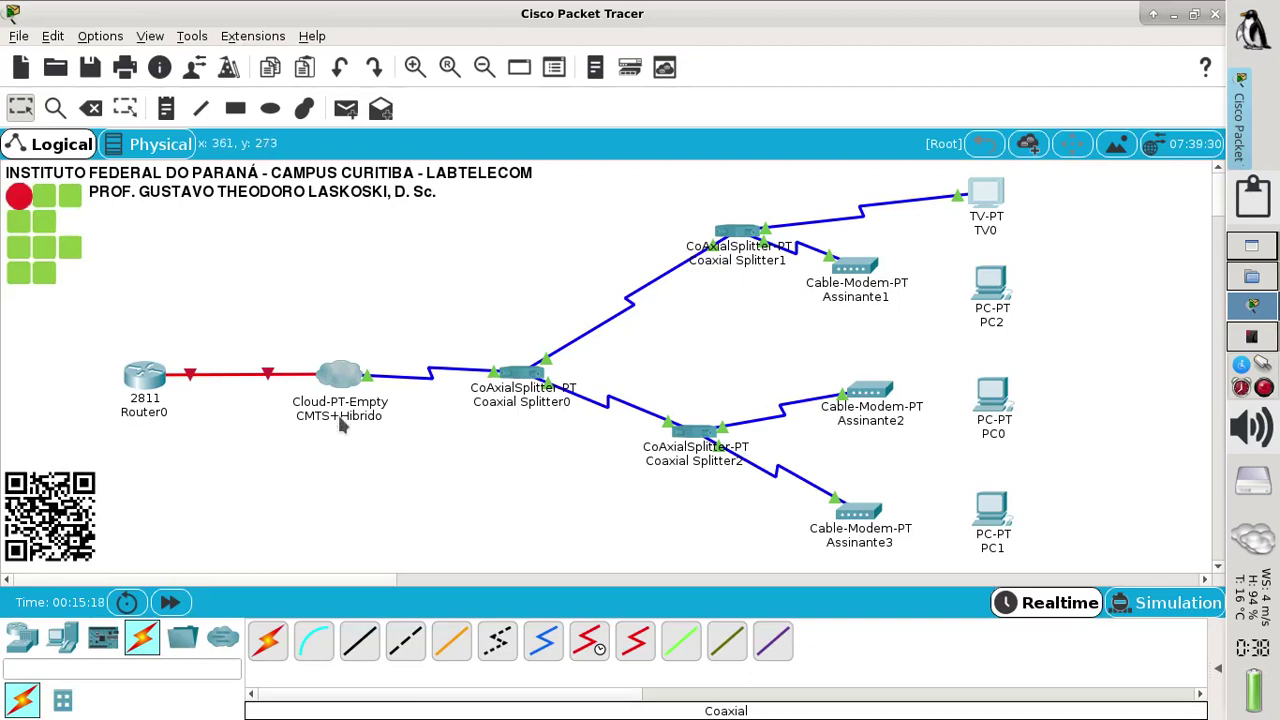
Step: Place a text note reading DOCSIS just above the CMTS+Hibrido cloud
mouse_move(339, 418)
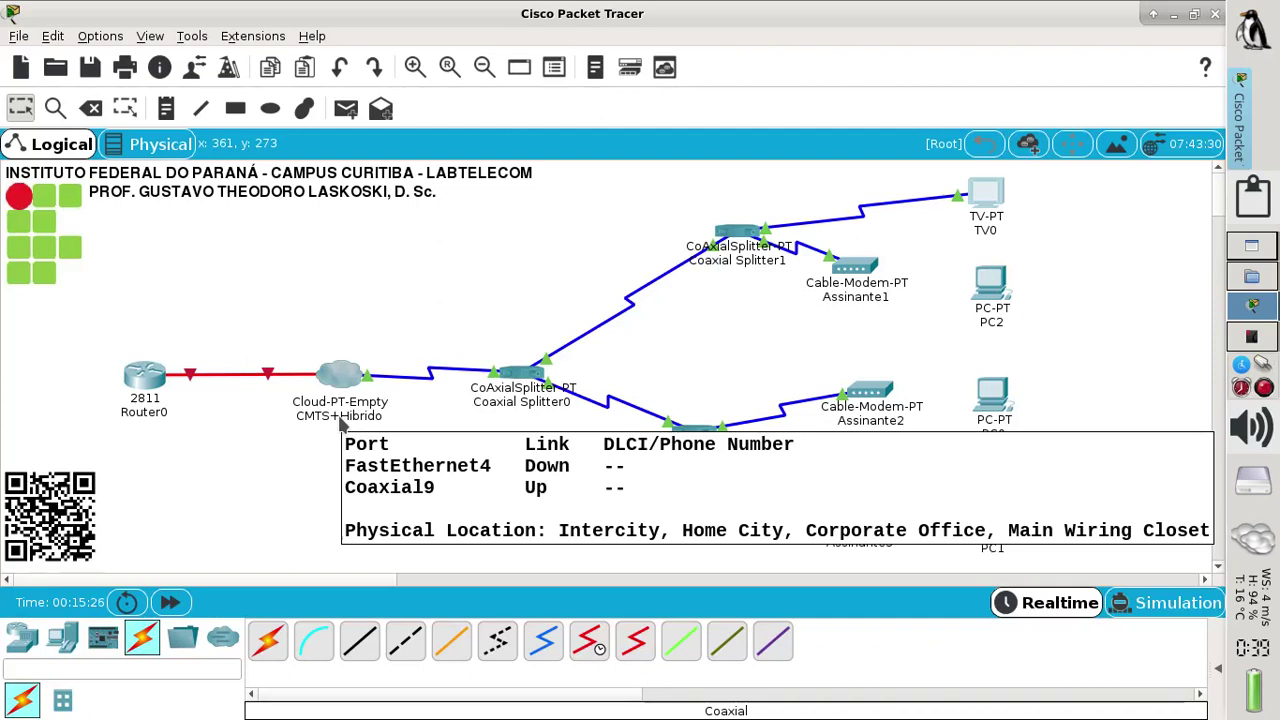
left_click(165, 110)
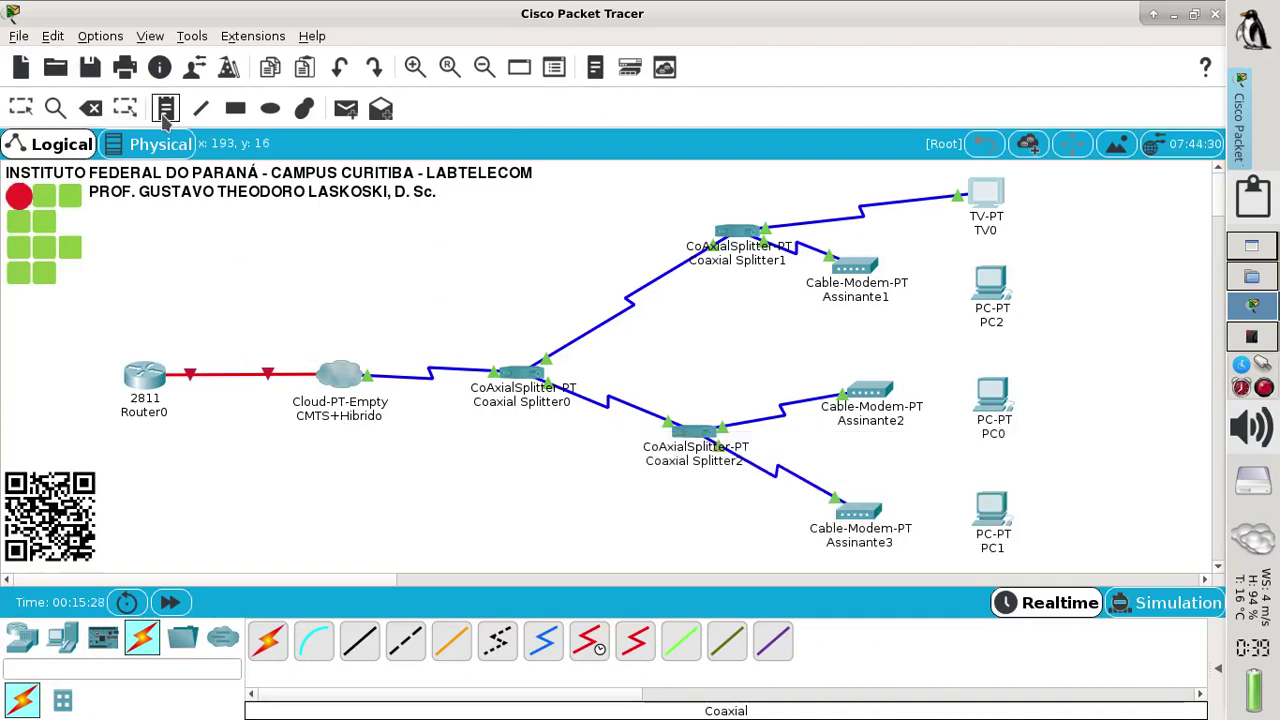
left_click(319, 334)
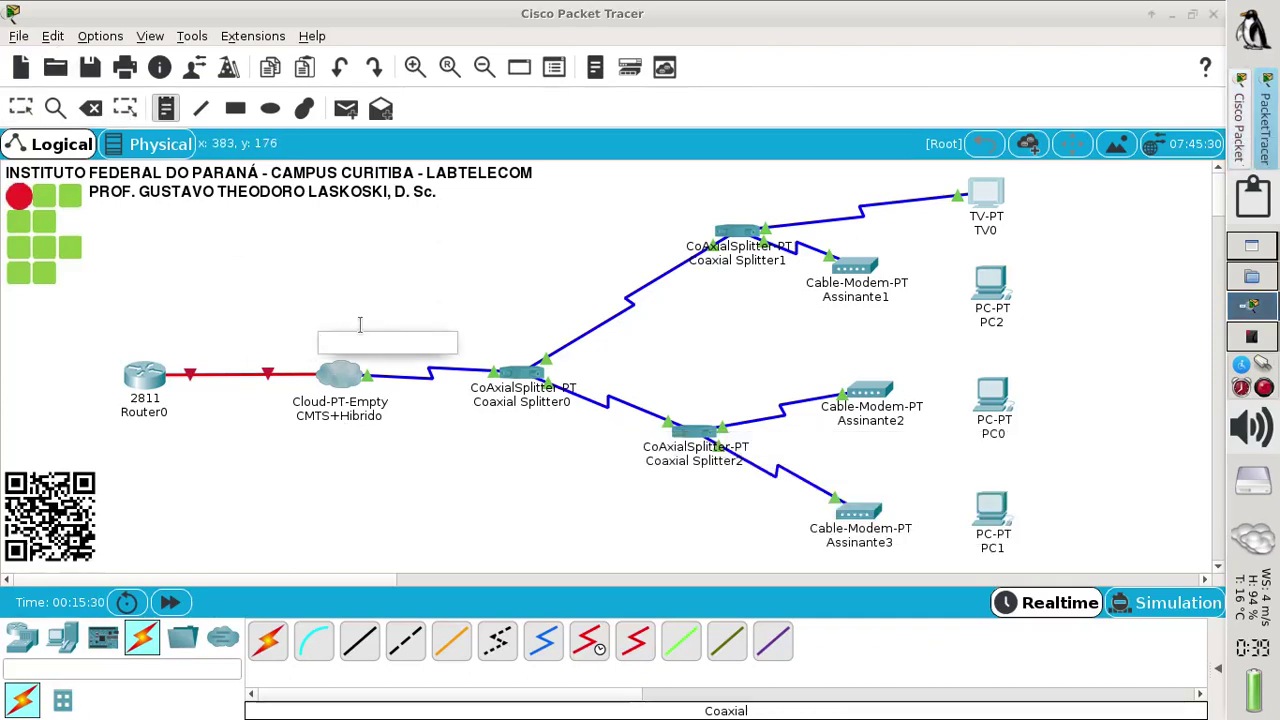
type("D0")
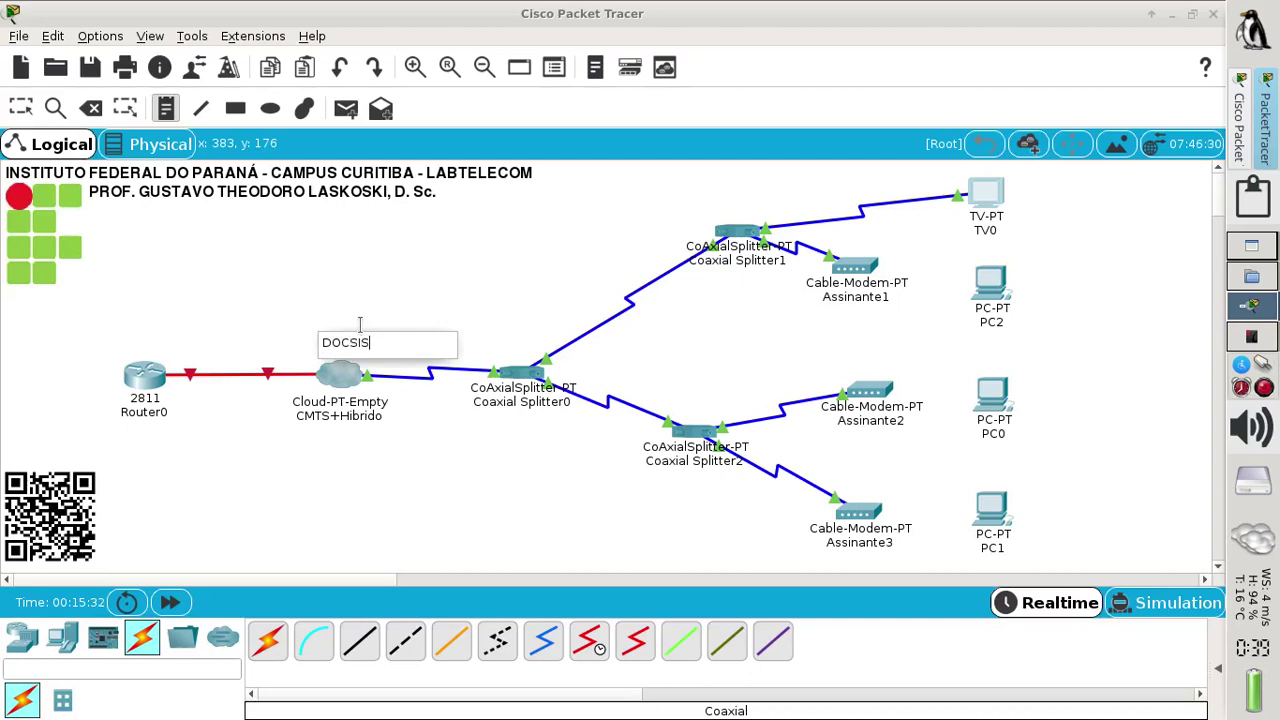
type("CSIS")
left_click(244, 290)
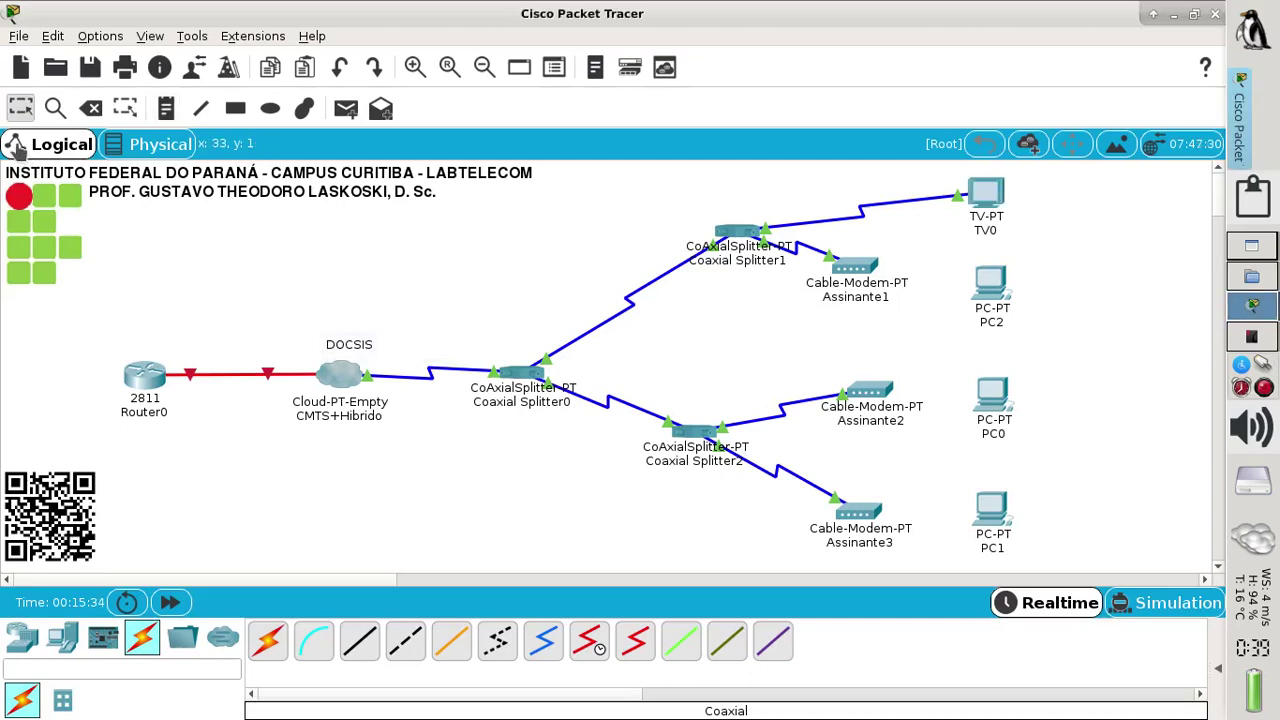
left_click(20, 108)
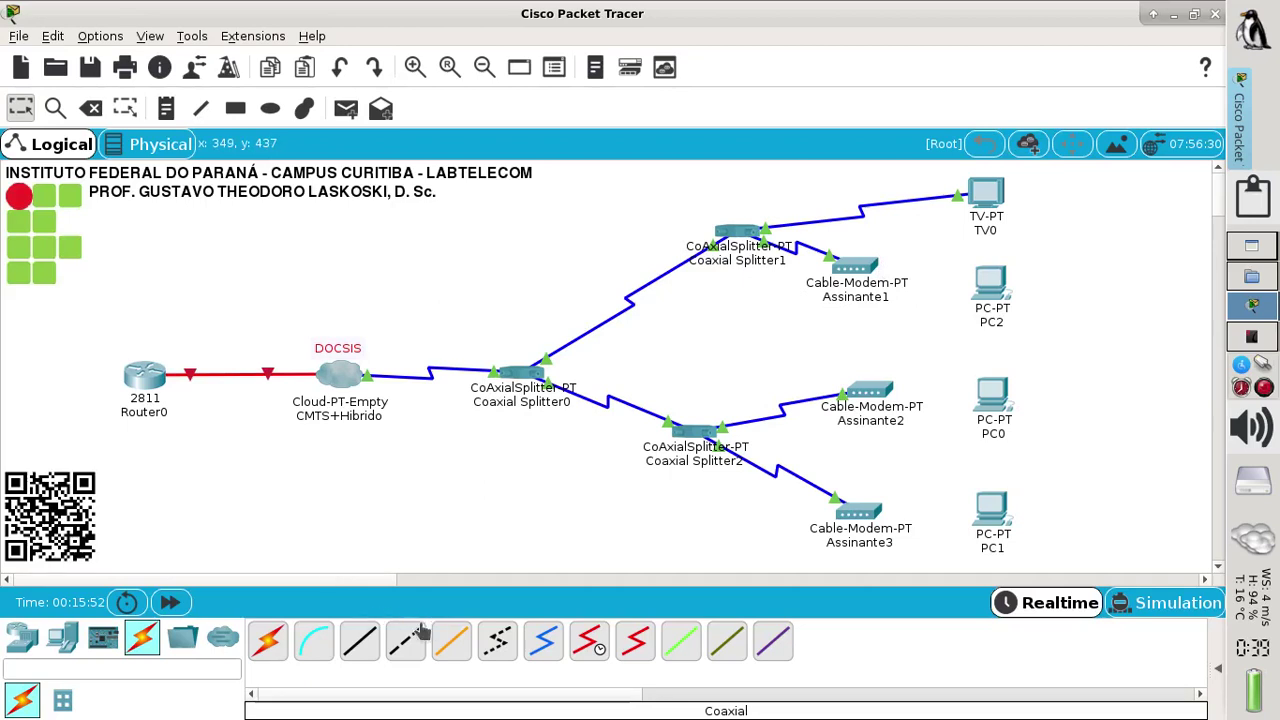
Step: Connect the Assinante1 cable modem to PC2 with a copper straight-through cable
left_click(359, 640)
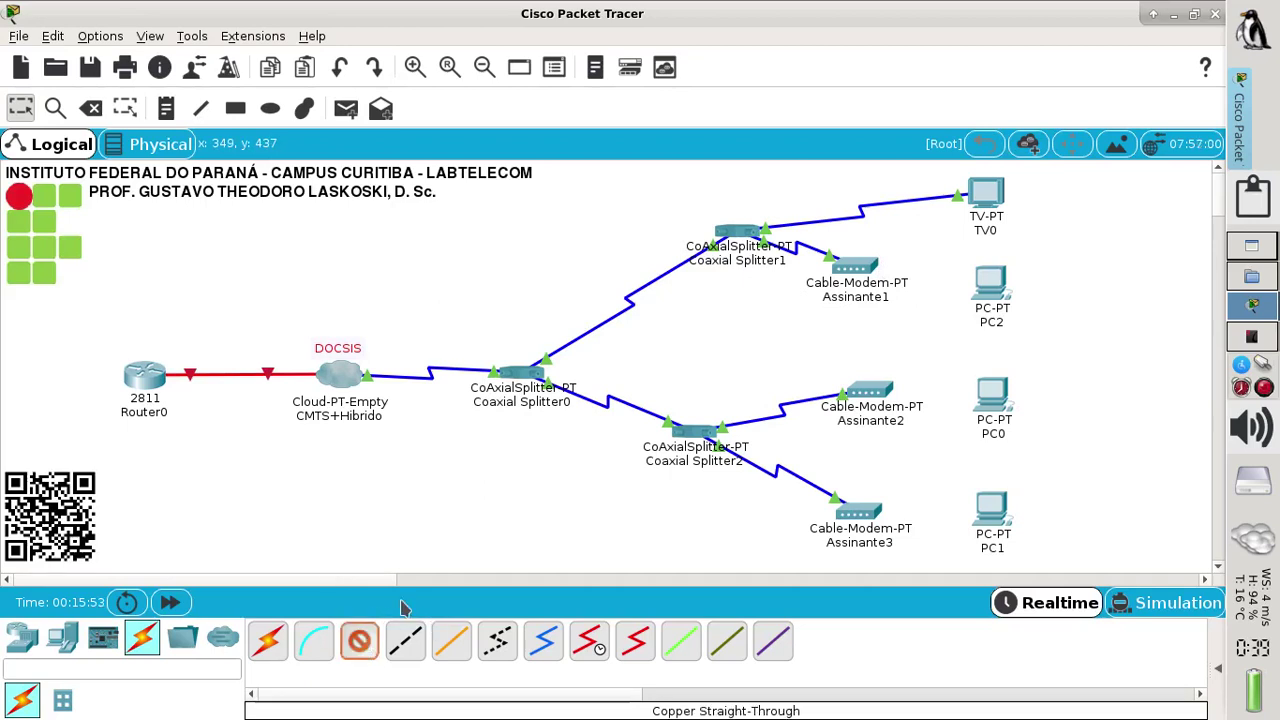
left_click(857, 266)
left_click(895, 270)
left_click(988, 288)
left_click(975, 272)
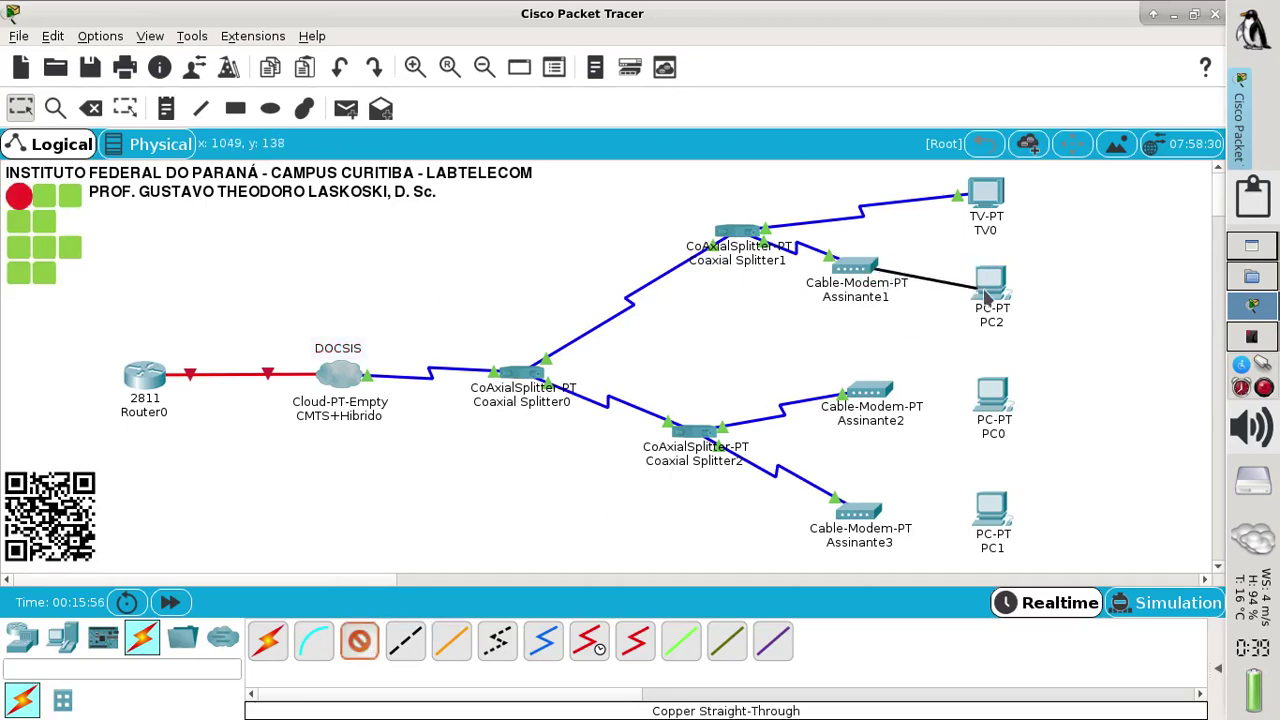
left_click(988, 295)
left_click(1034, 365)
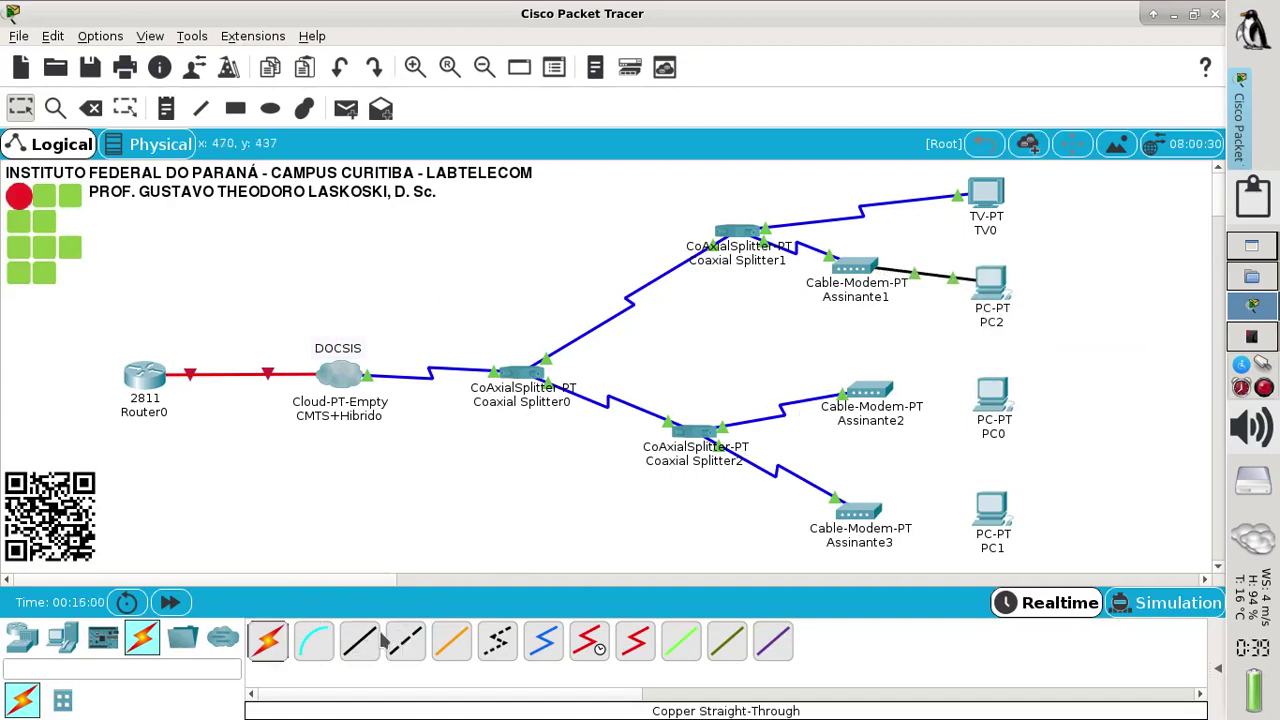
Step: Run a copper straight-through cable from Port 1 of the Assinante2 cable modem to FastEthernet0 on PC0
left_click(866, 392)
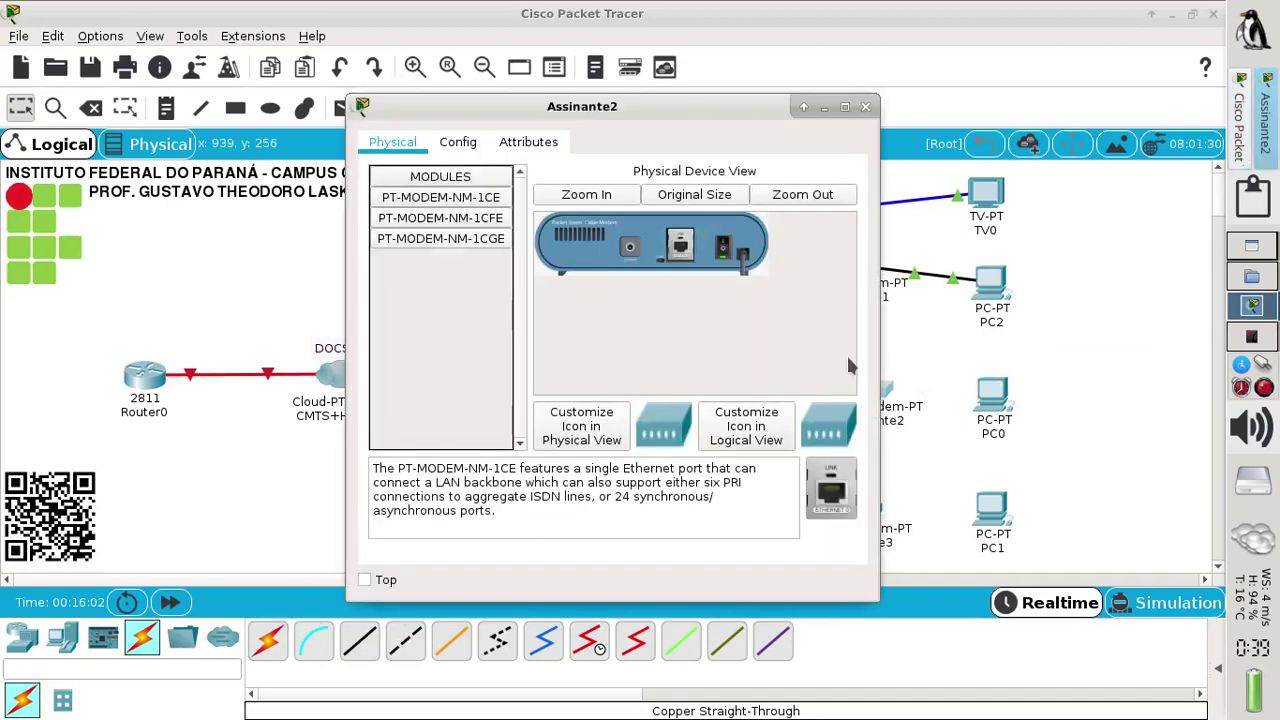
left_click(866, 107)
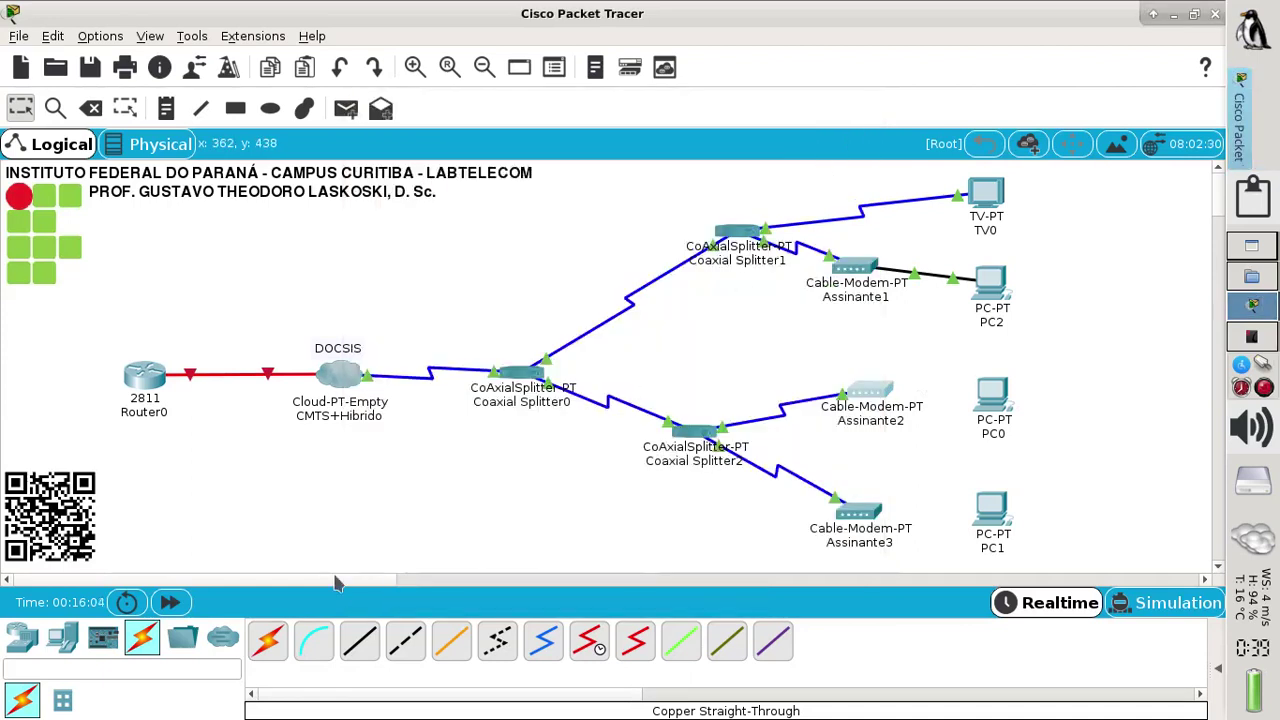
left_click(359, 640)
left_click(843, 413)
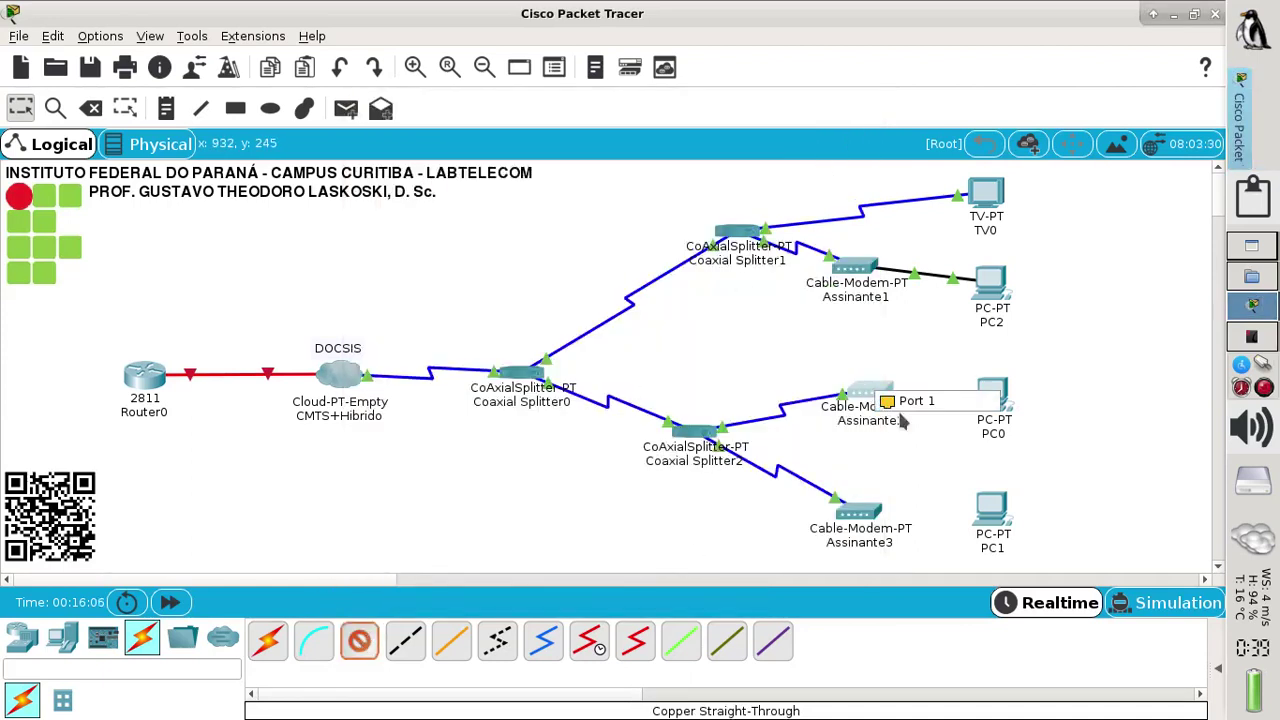
left_click(900, 400)
left_click(988, 396)
left_click(988, 396)
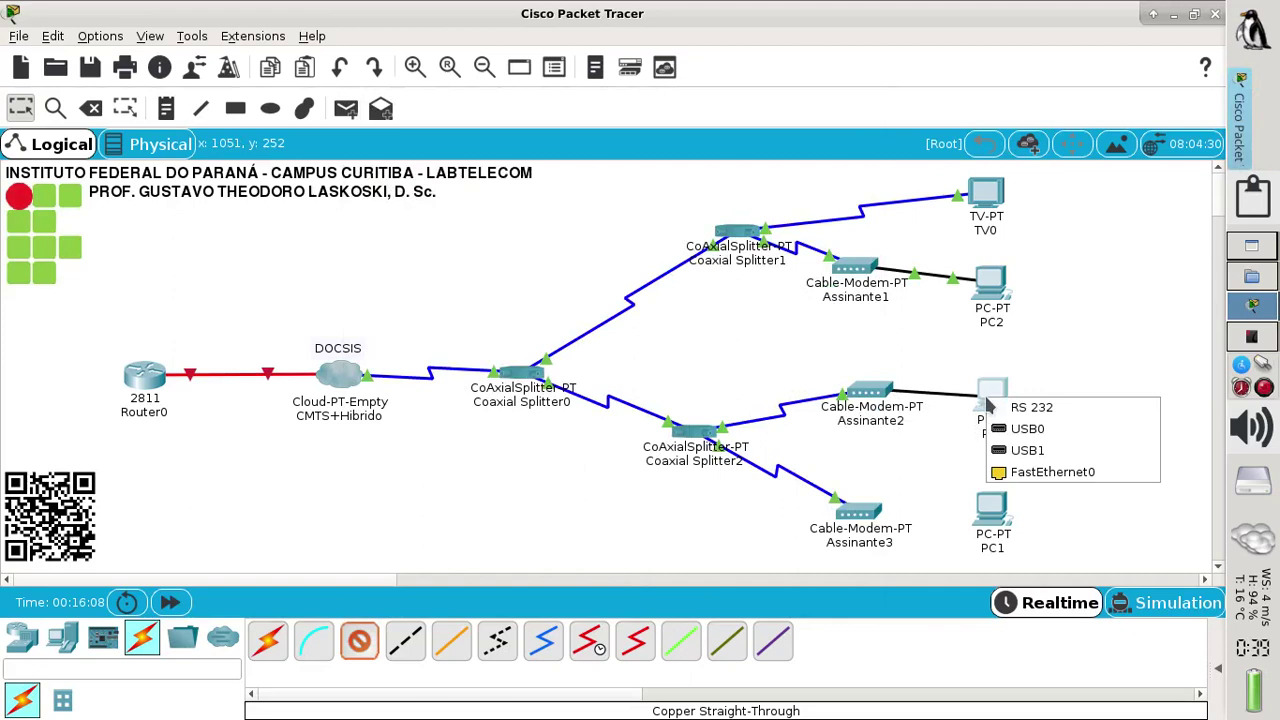
left_click(1028, 472)
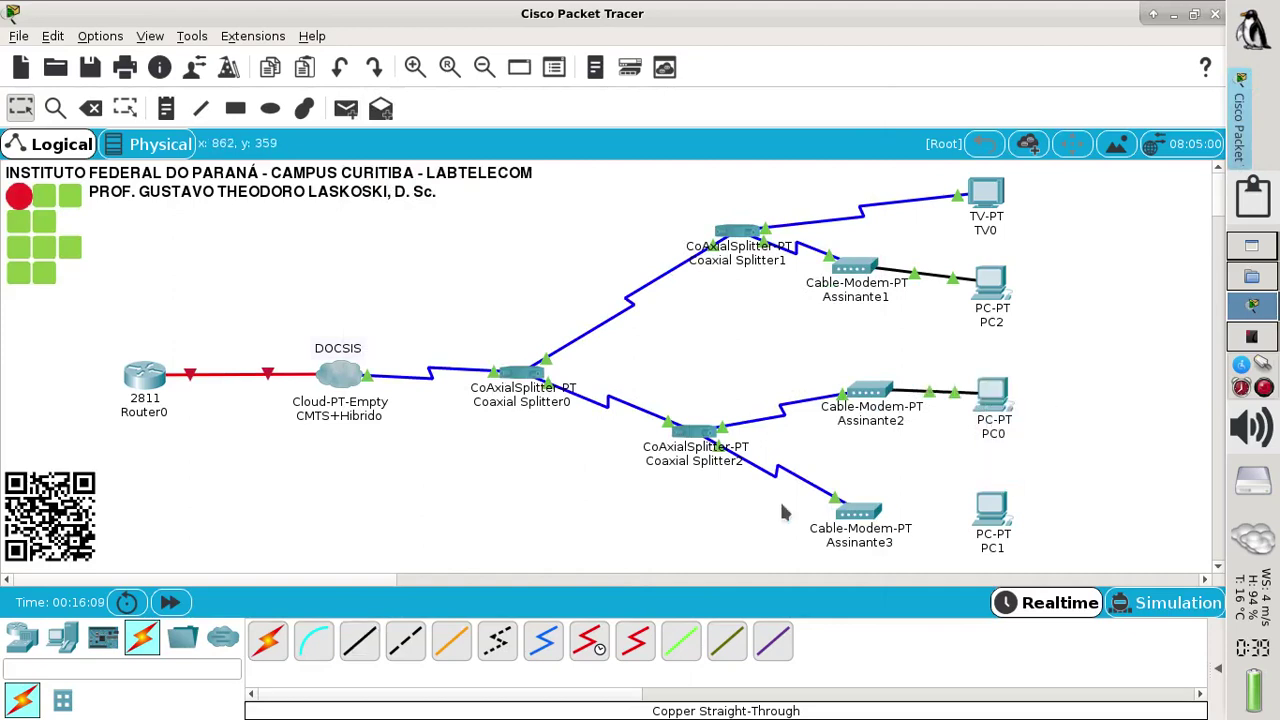
Step: Run a copper straight-through cable from Port 1 of the Assinante3 cable modem to FastEthernet0 on PC1
left_click(360, 641)
left_click(866, 534)
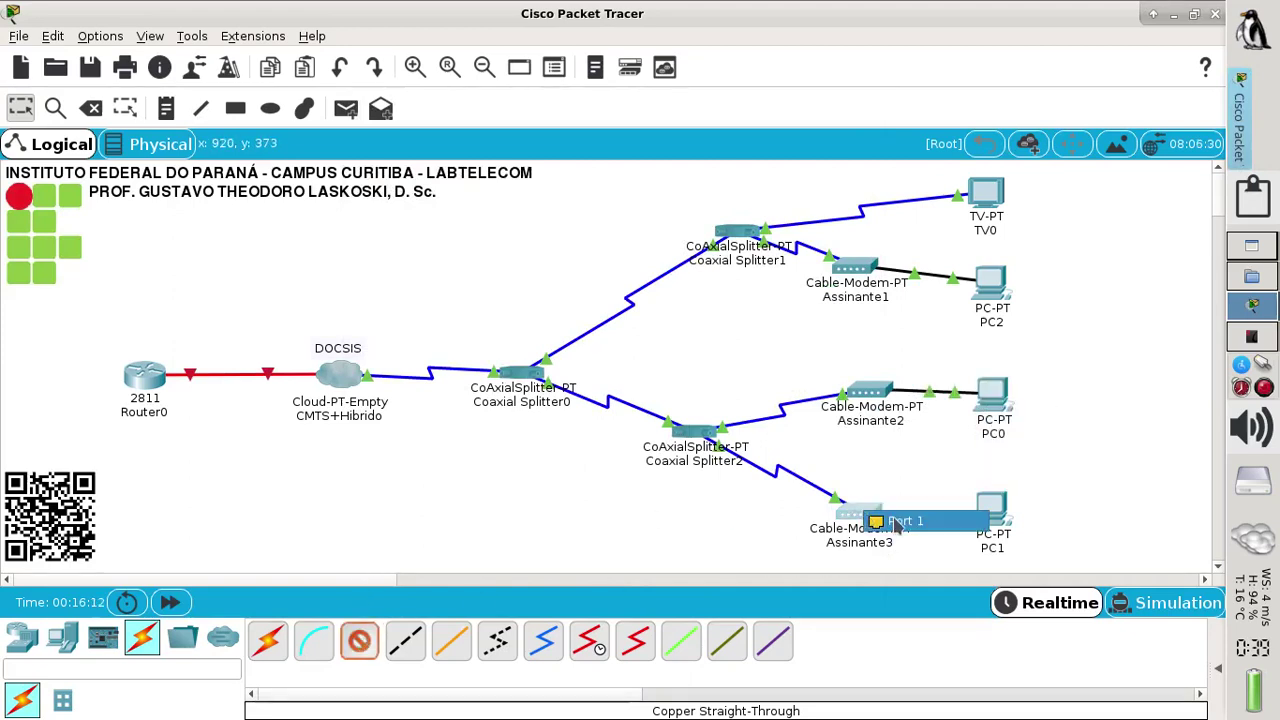
left_click(897, 521)
left_click(986, 522)
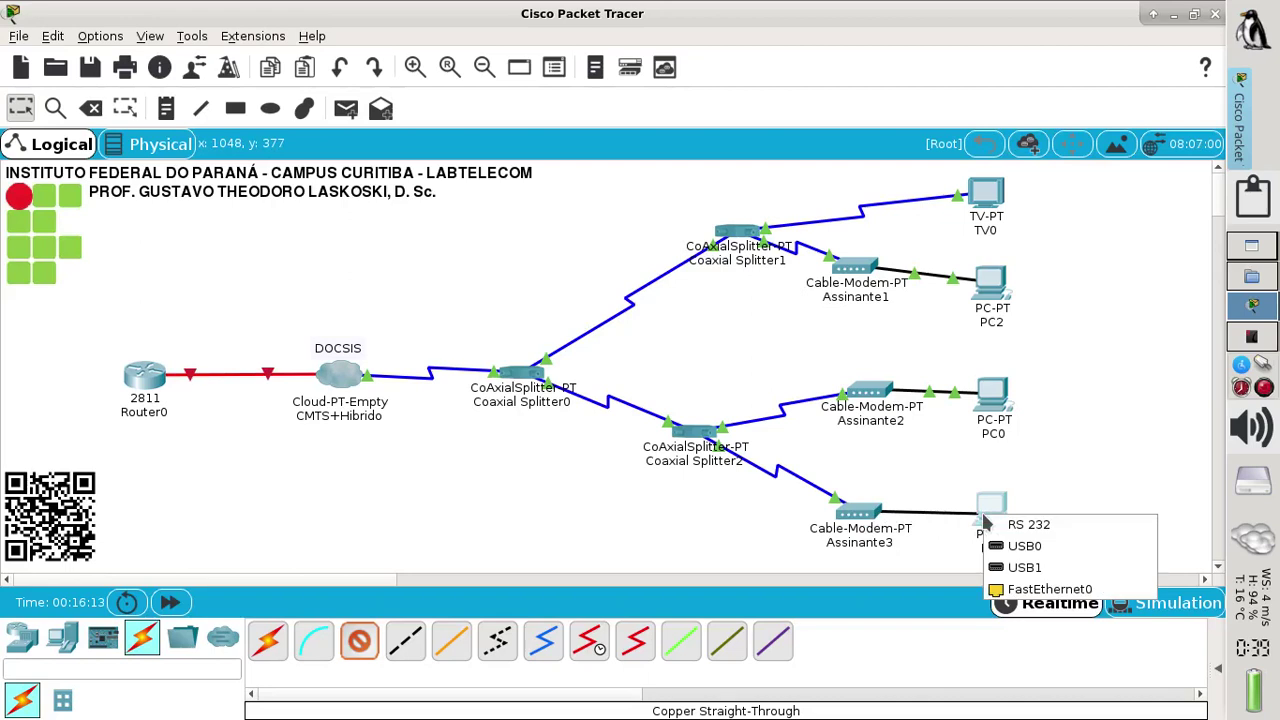
left_click(1038, 589)
left_click(1262, 390)
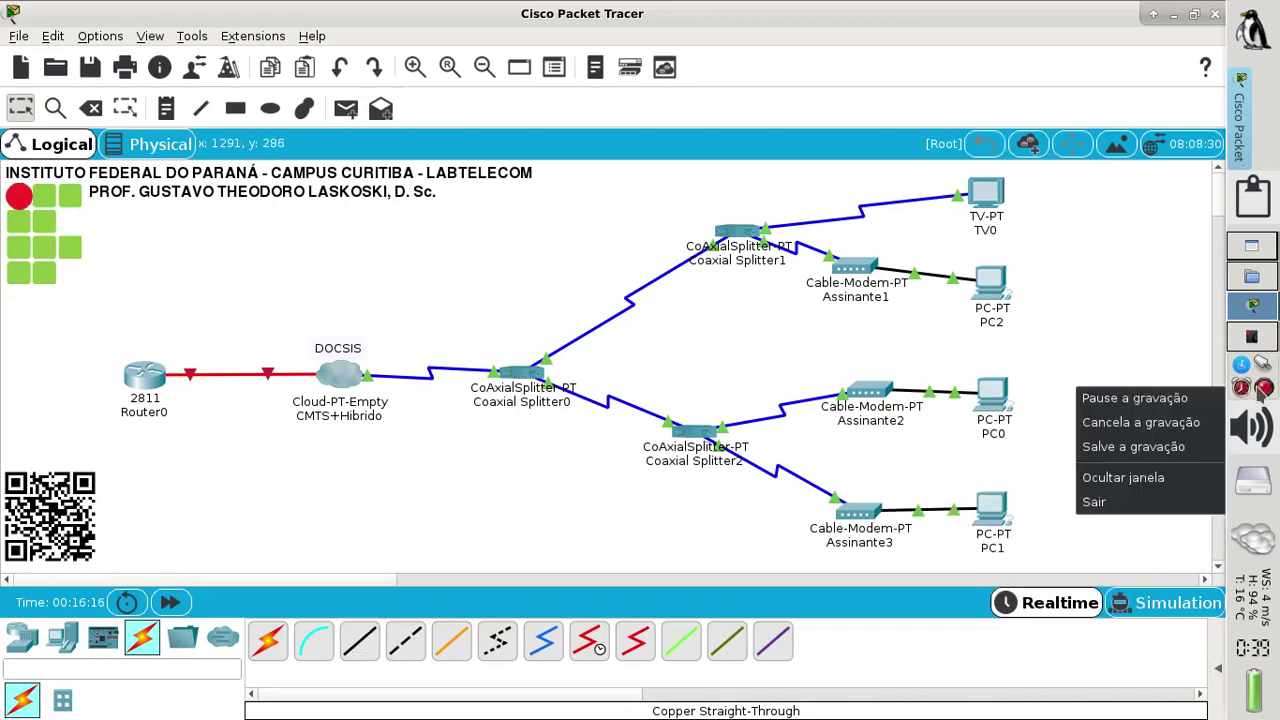
left_click(1150, 398)
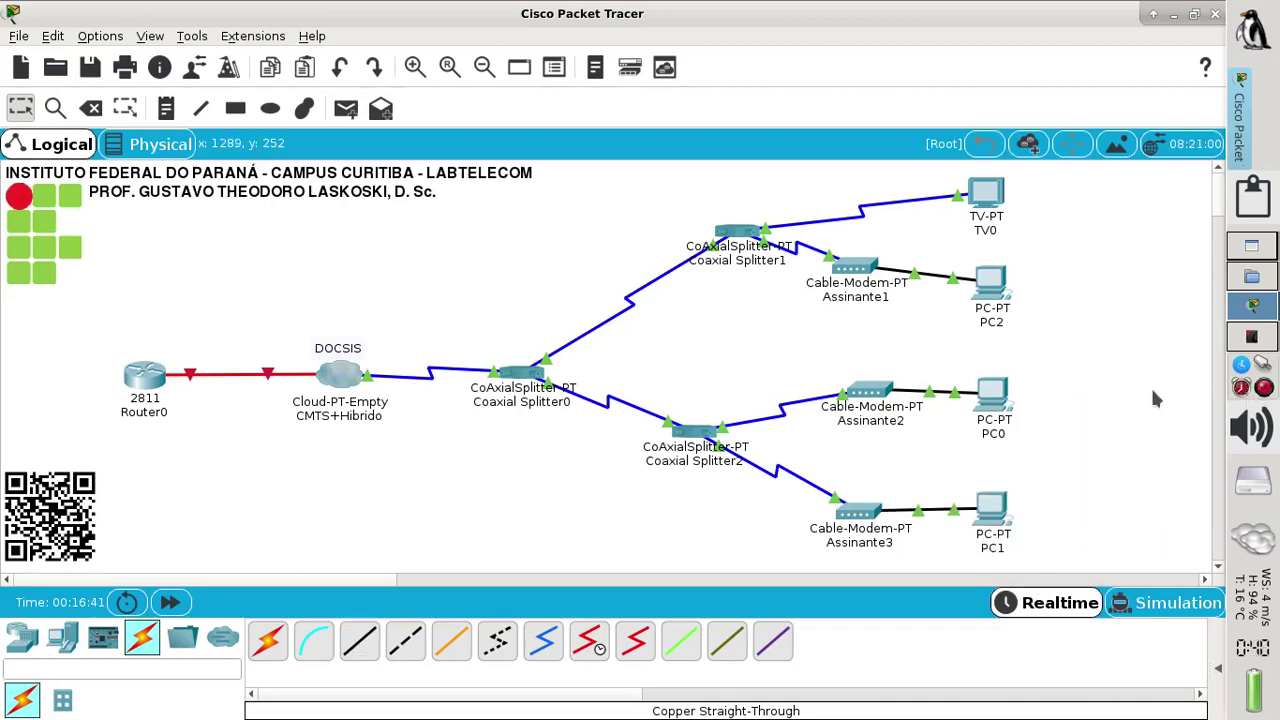
Step: Move PC2 slightly up and PC1 slightly down so each lines up with its cable modem
left_click_drag(996, 302, 991, 284)
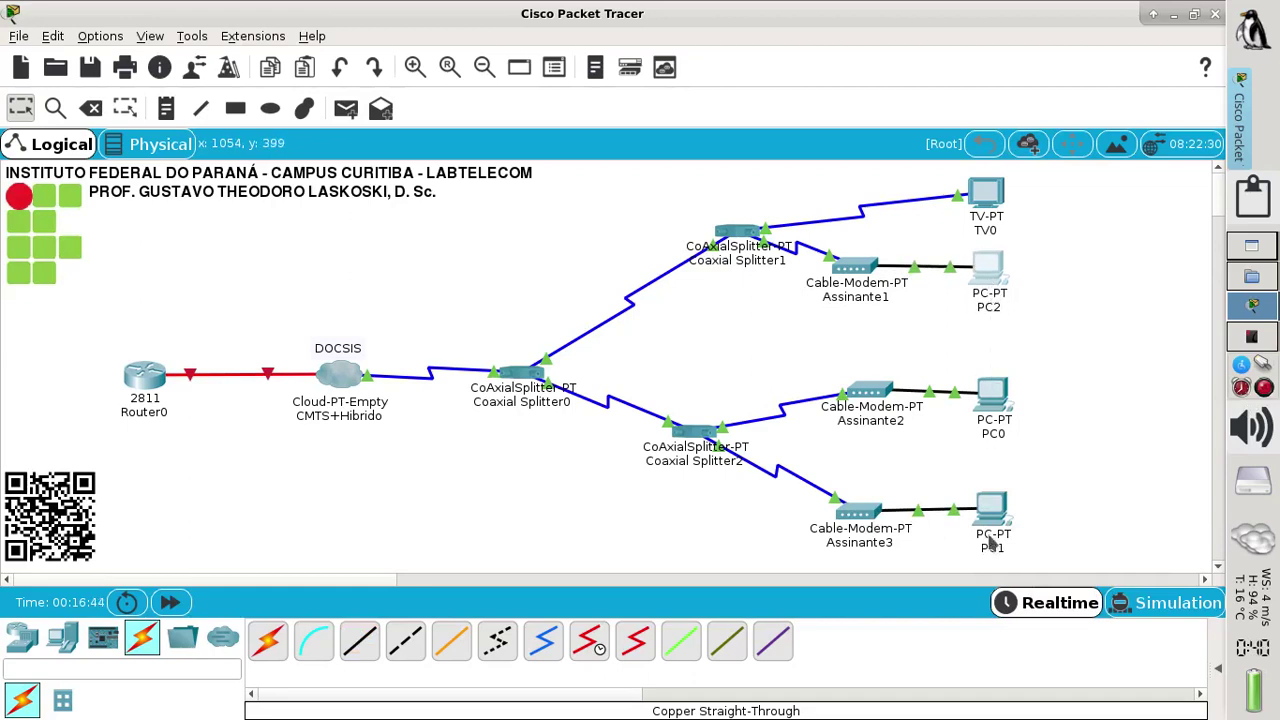
left_click_drag(989, 519, 988, 527)
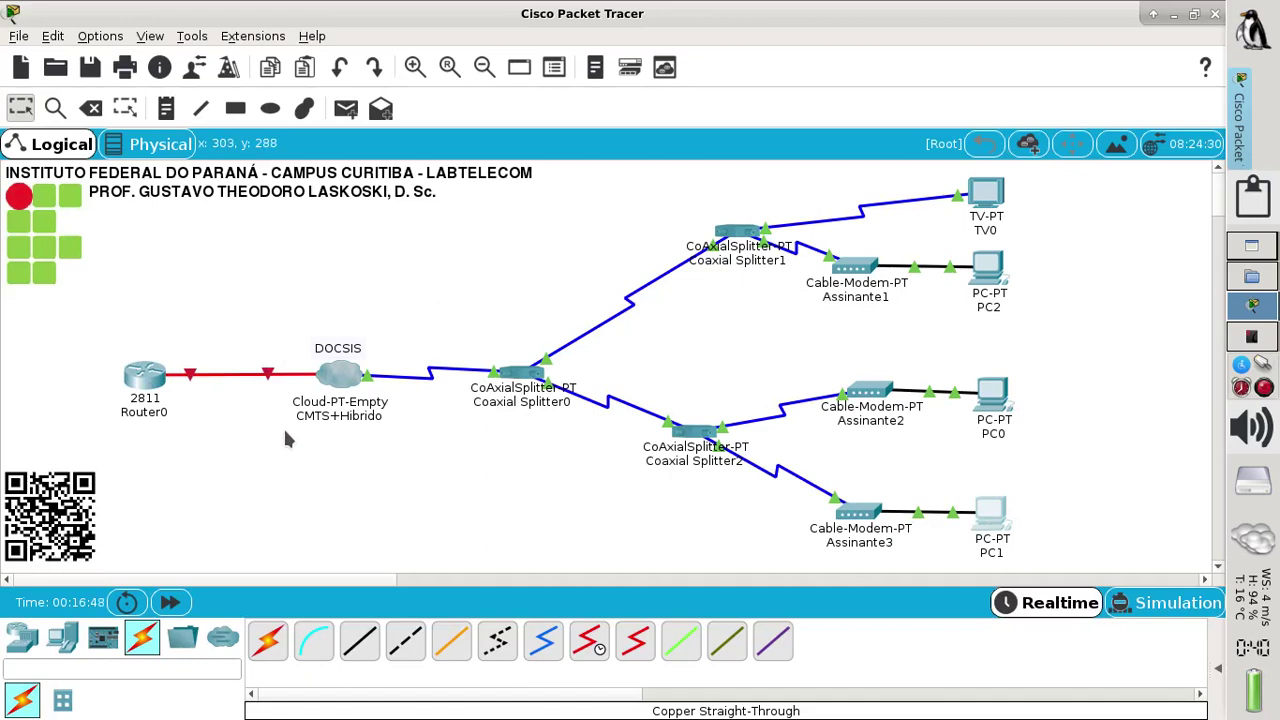
Step: Draw a rectangle with light yellow fill (#ffff7f) and black outline around Router0, ending just short of the CMTS+Hibrido cloud
left_click(235, 108)
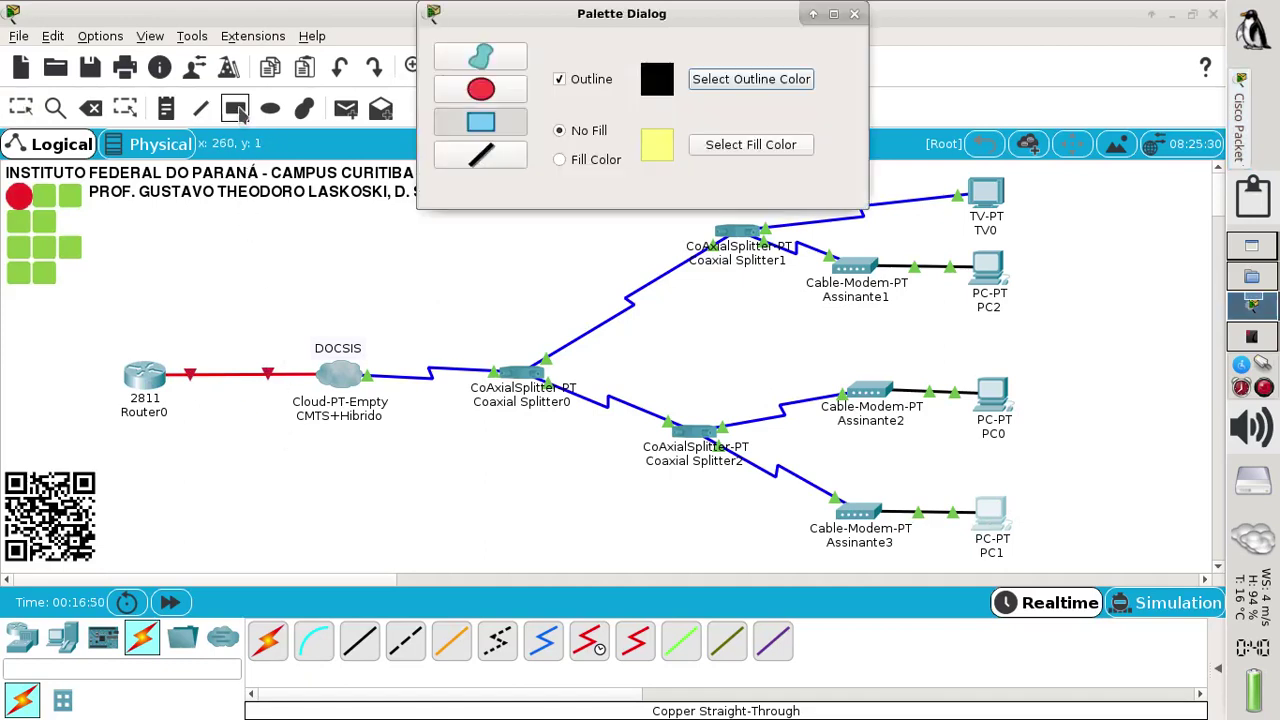
left_click(566, 160)
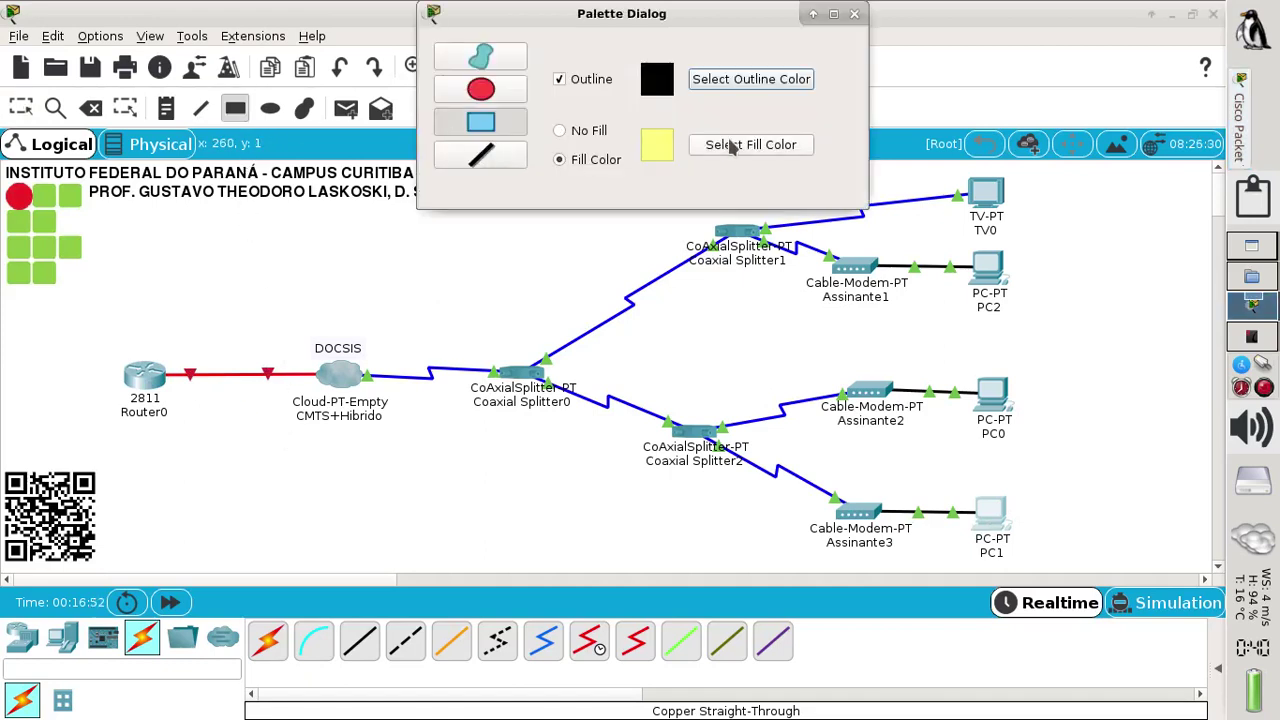
left_click(728, 144)
left_click(563, 269)
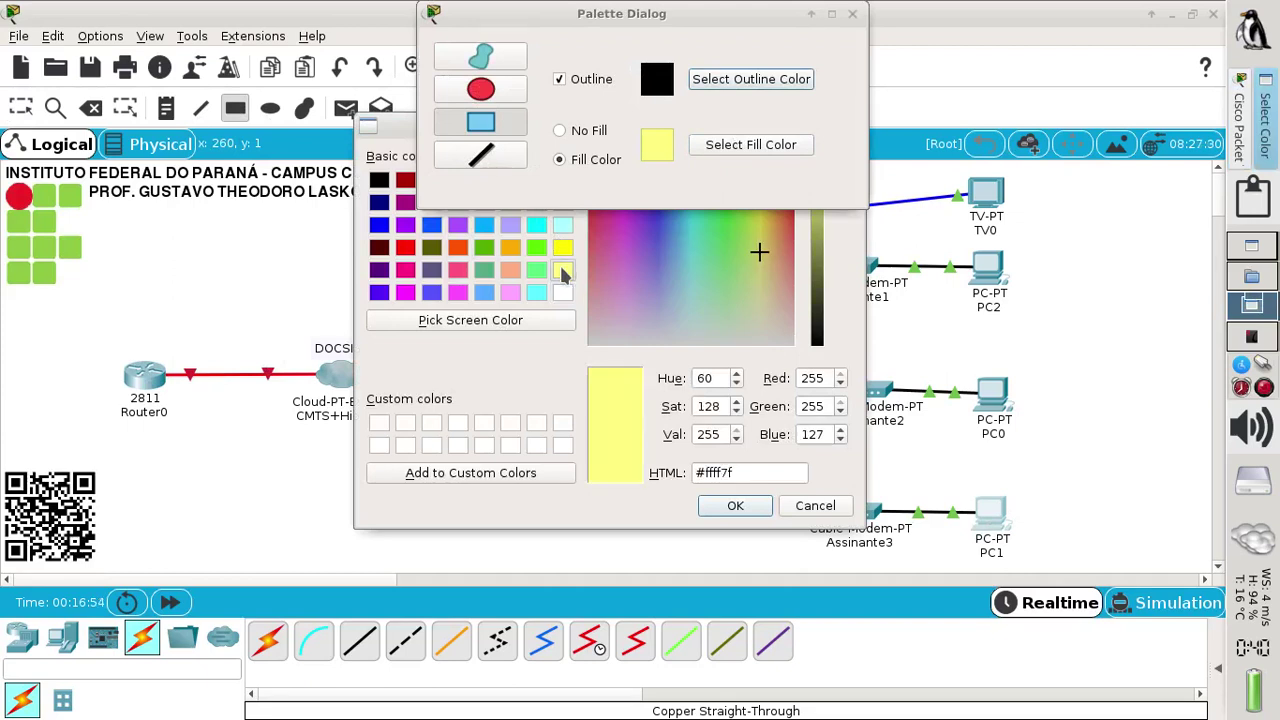
left_click(733, 506)
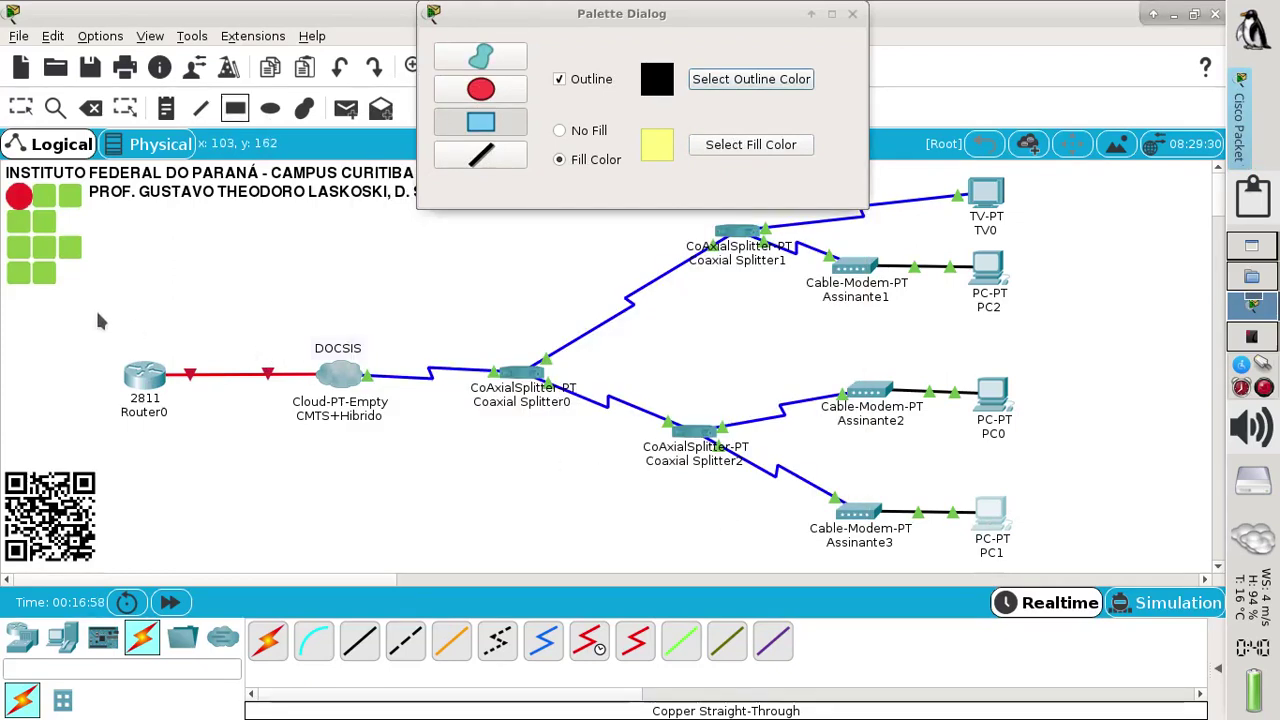
left_click_drag(97, 311, 290, 461)
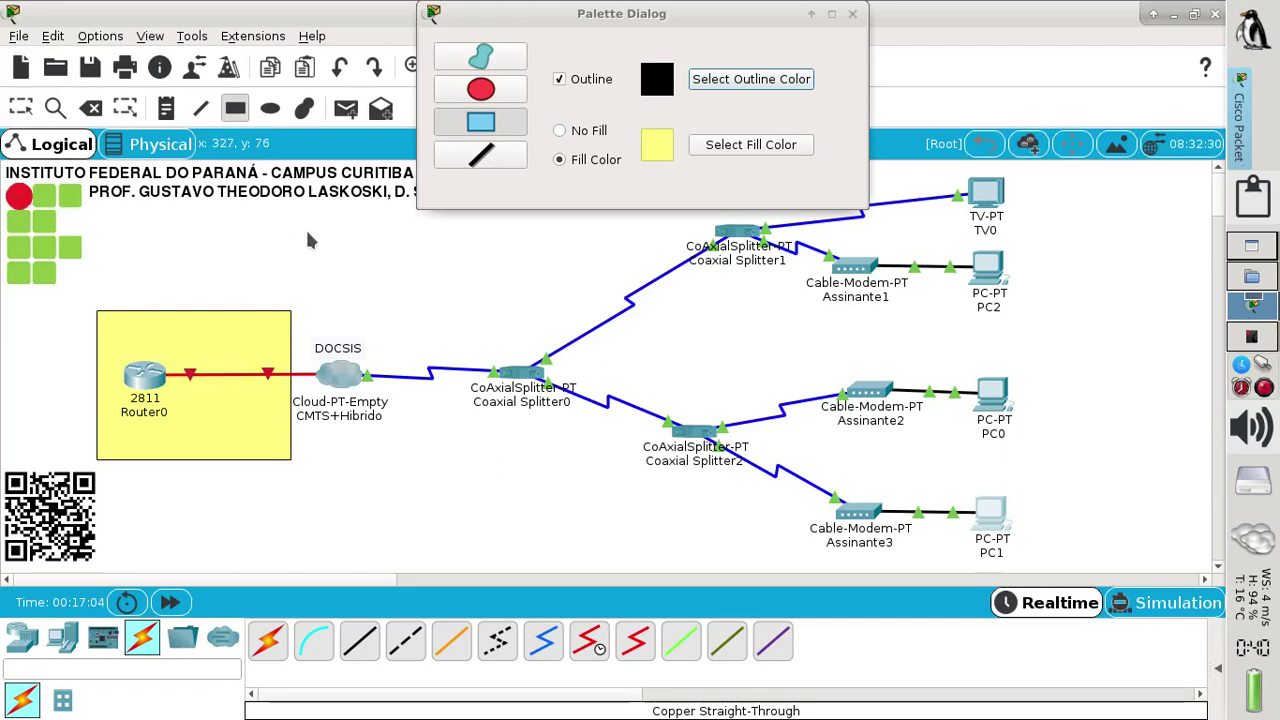
Step: Place a text note reading Head End above Router0 inside the yellow rectangle, and close the drawing palette
left_click(166, 112)
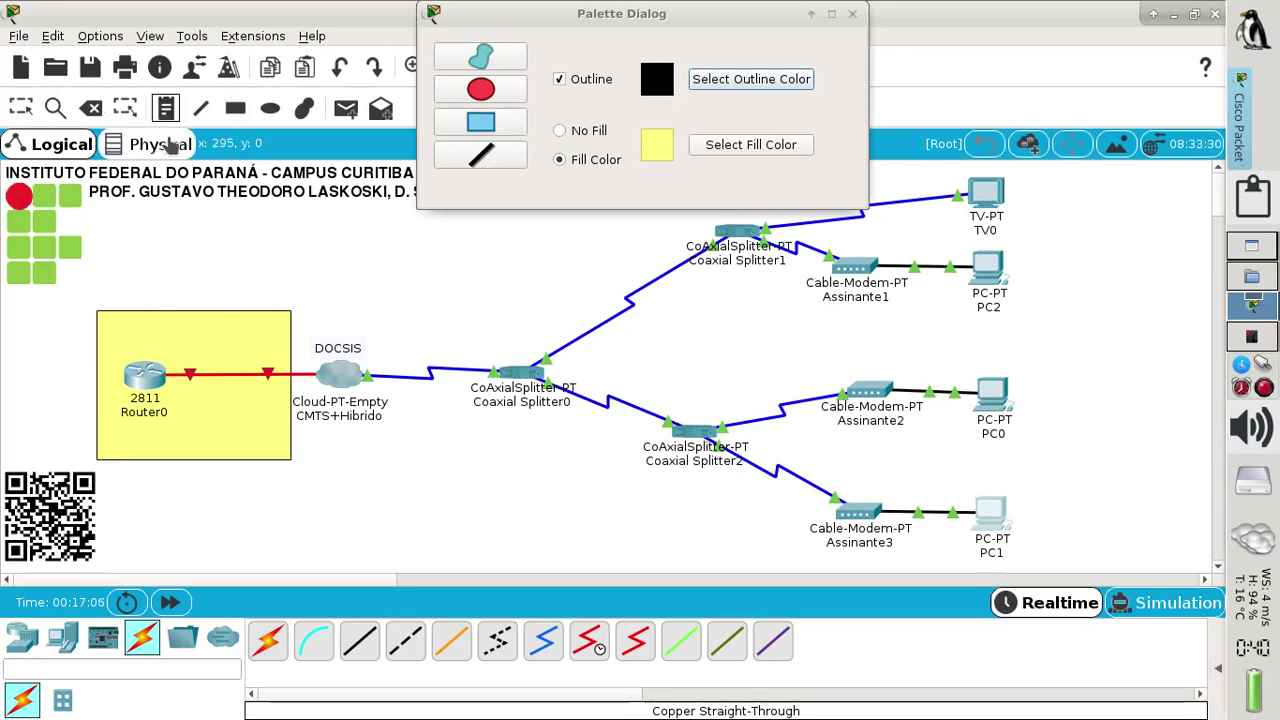
left_click(111, 324)
type("Head End")
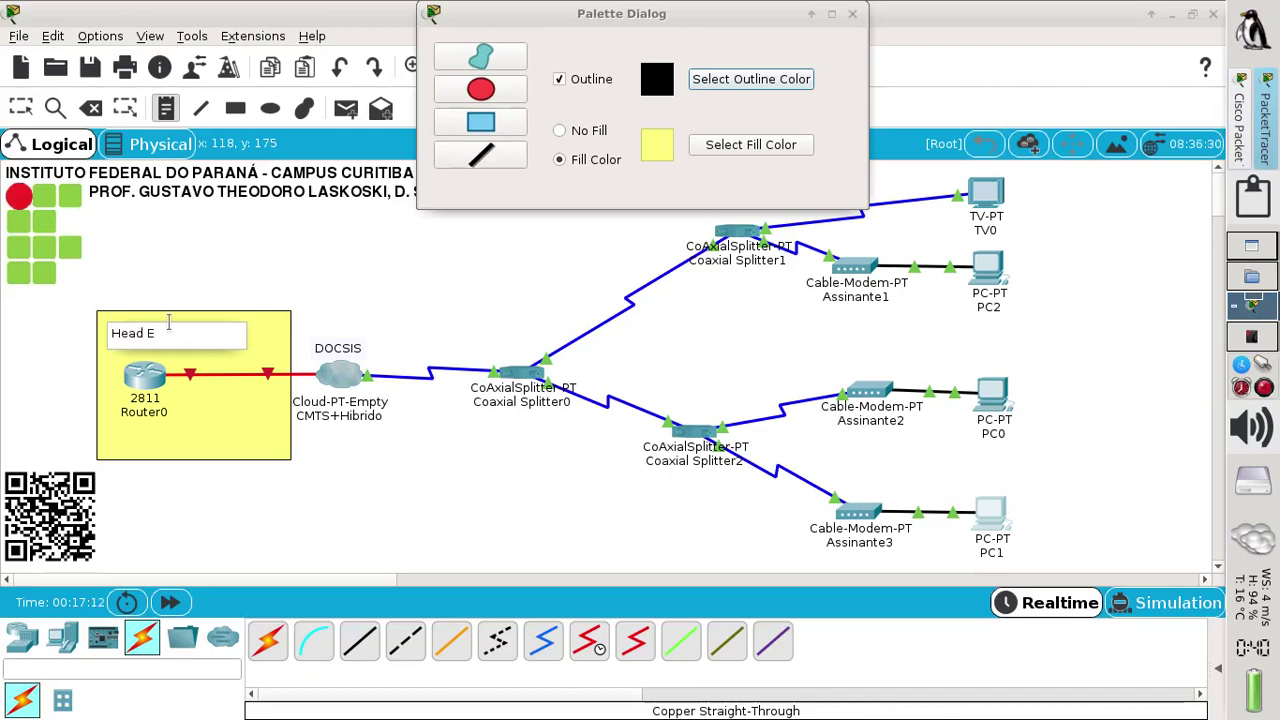
left_click(20, 107)
left_click_drag(152, 341, 156, 338)
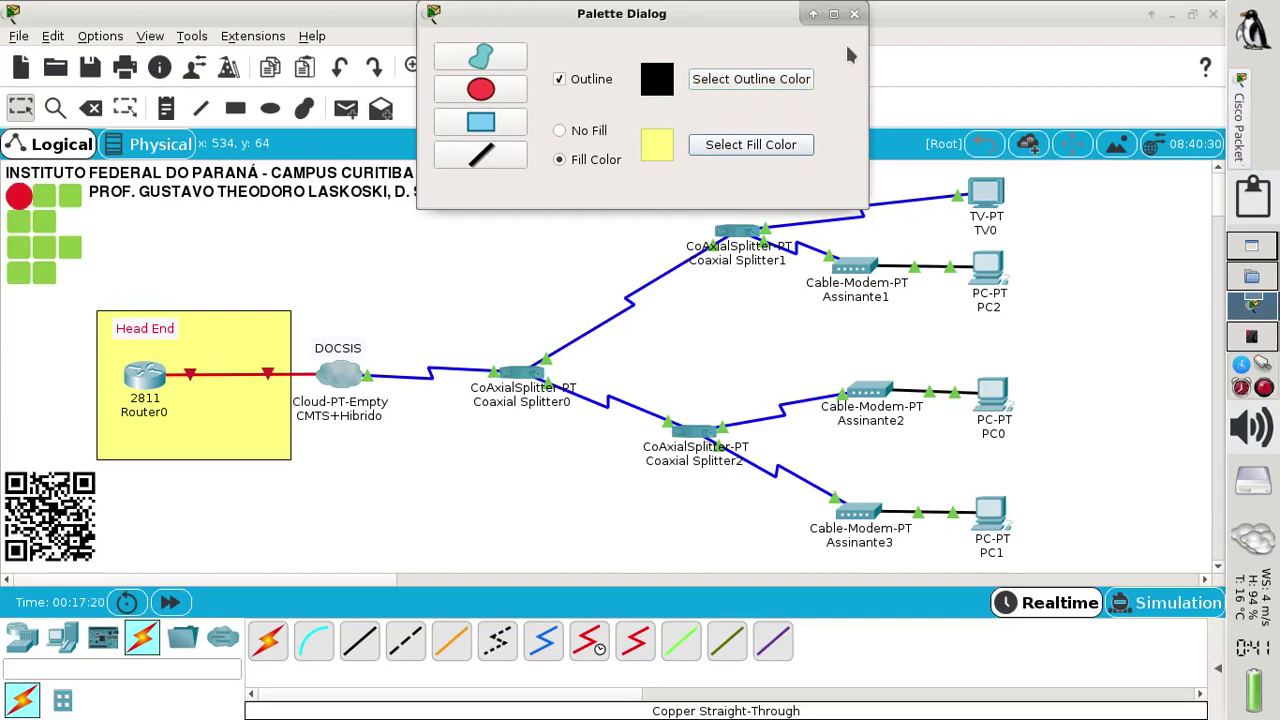
left_click(852, 13)
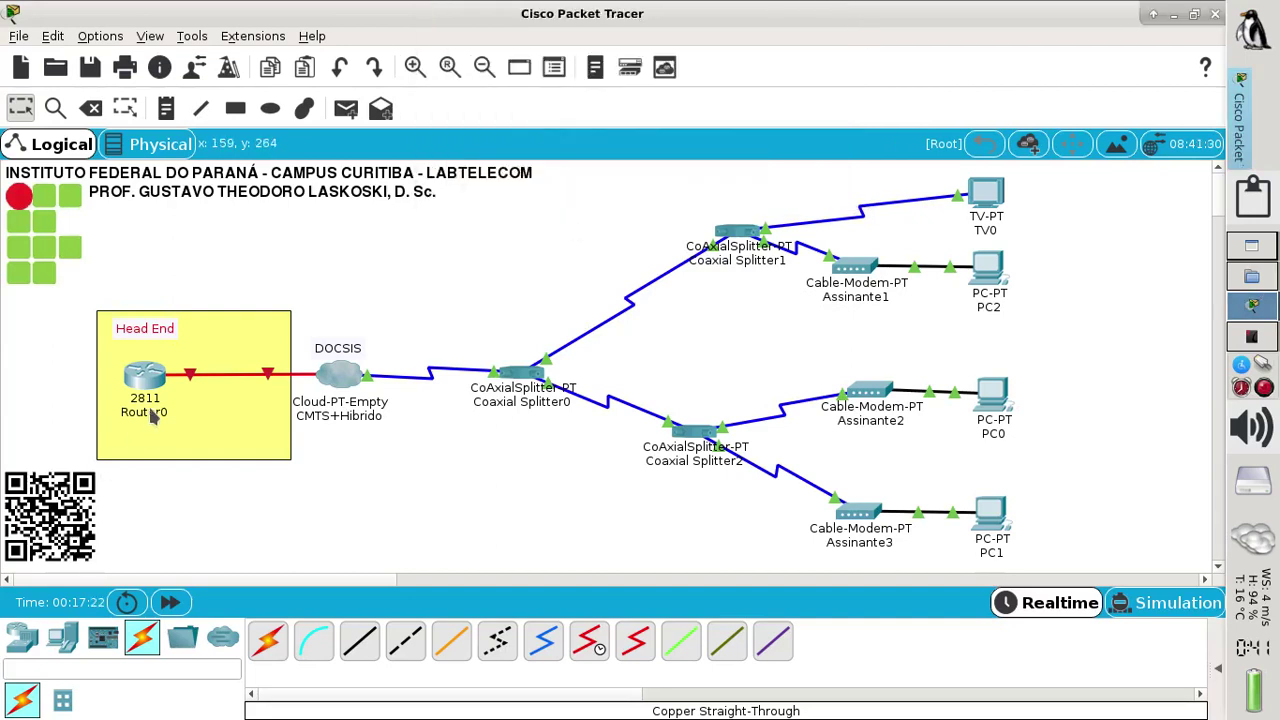
Step: Place a text note reading NODE just above the cable between the CMTS+Hibrido cloud and Coaxial Splitter0
mouse_move(149, 412)
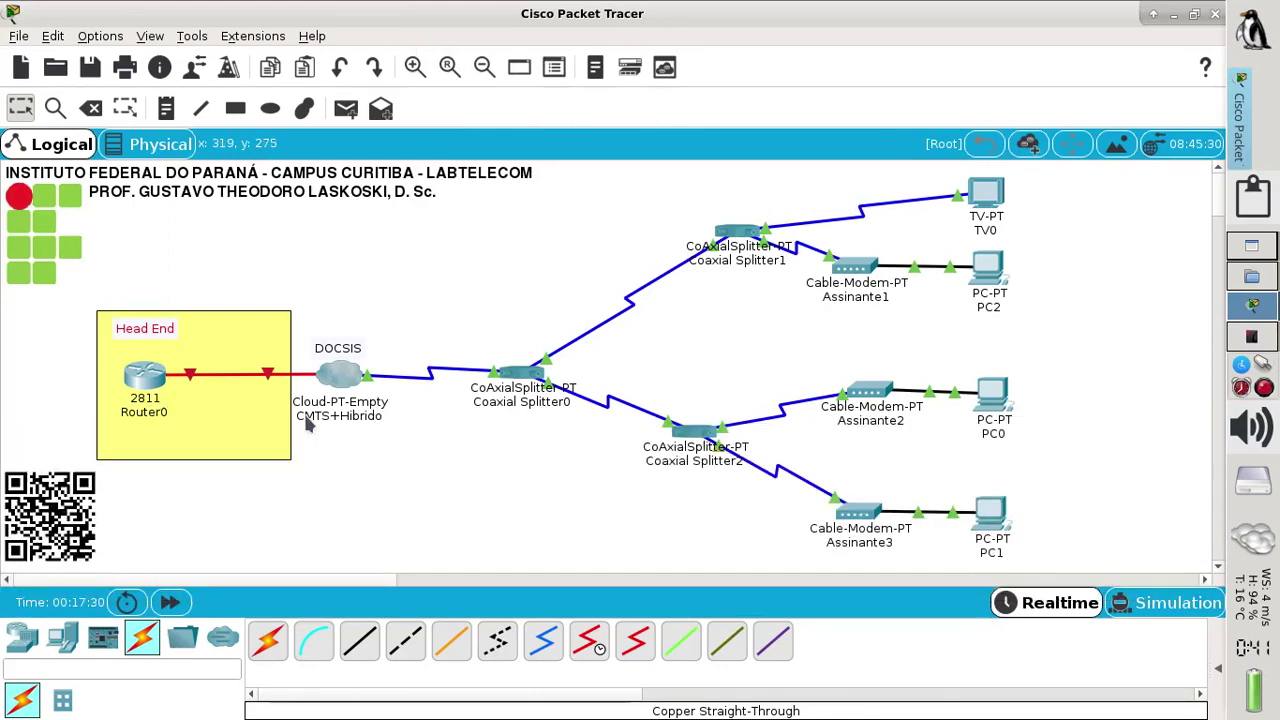
mouse_move(327, 425)
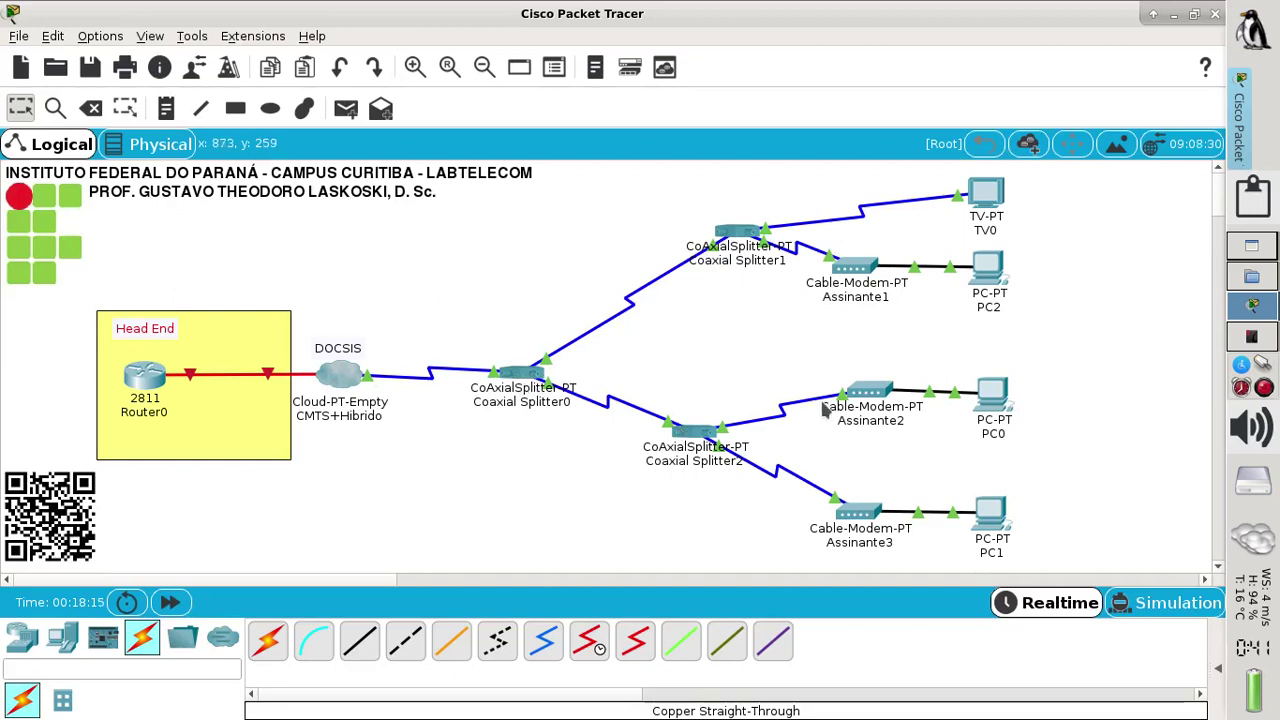
mouse_move(859, 395)
left_click(168, 110)
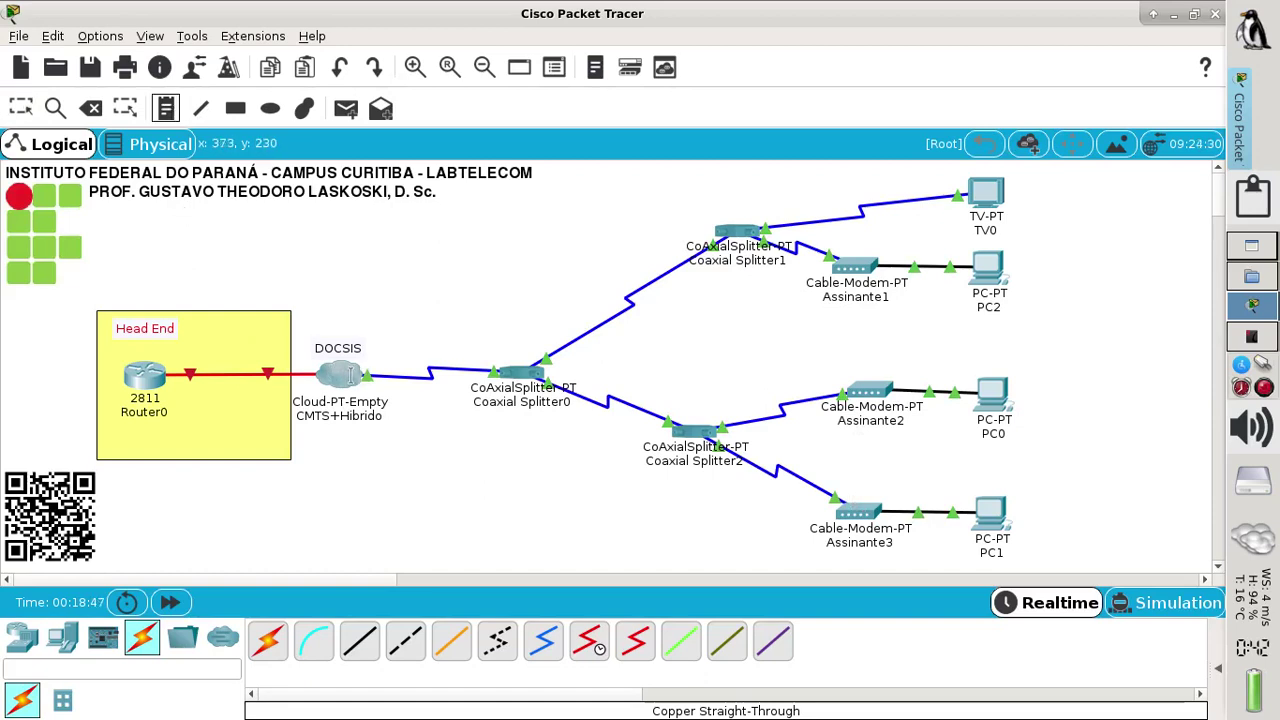
left_click(403, 346)
type("NODE")
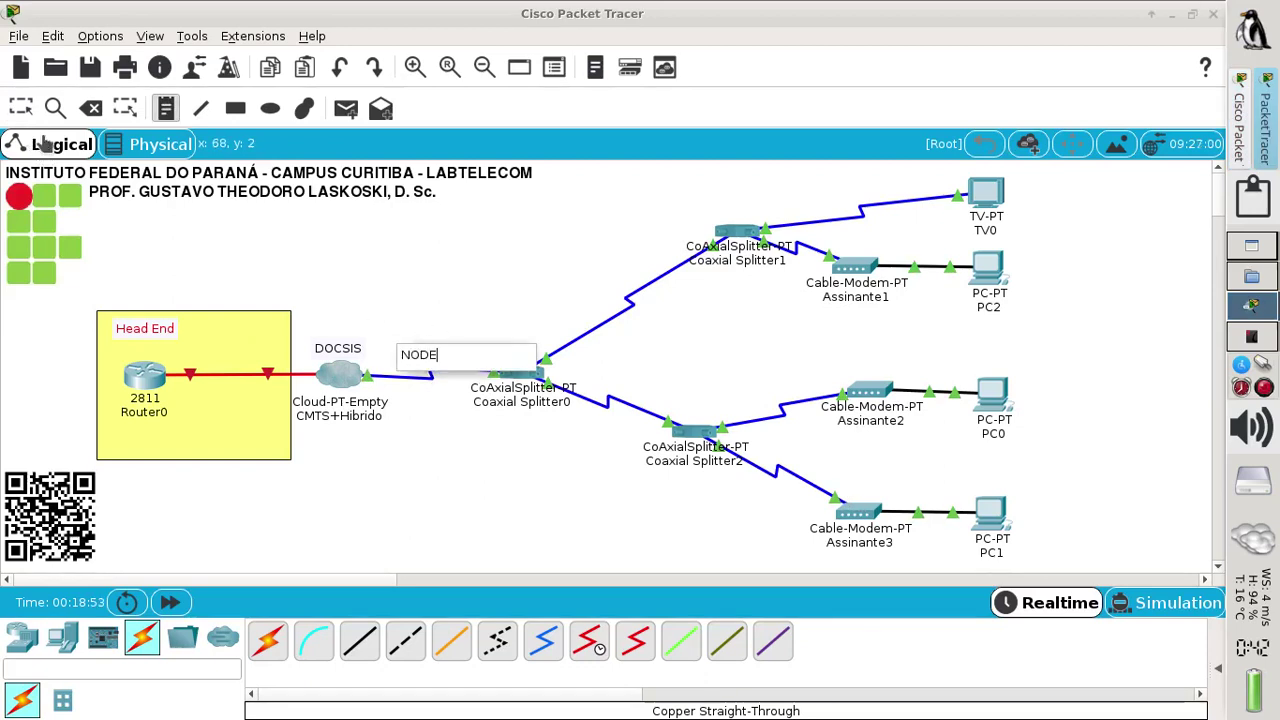
key("Escape")
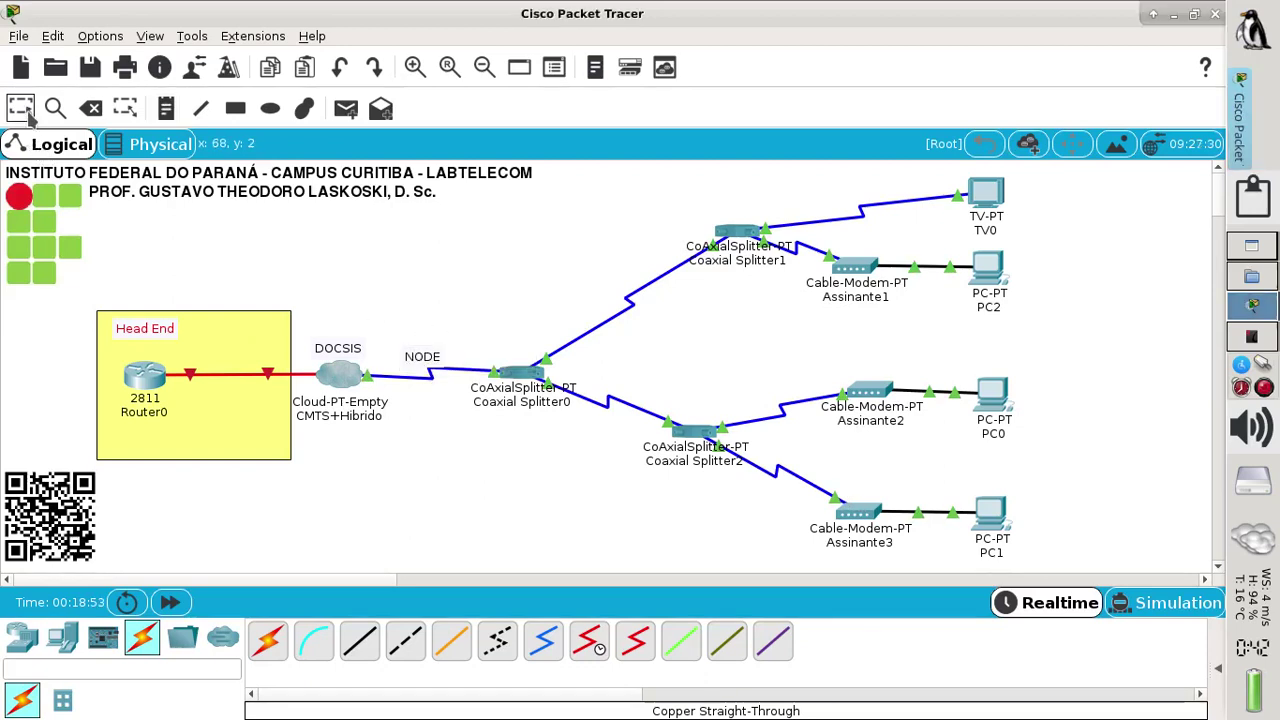
left_click_drag(413, 370, 408, 372)
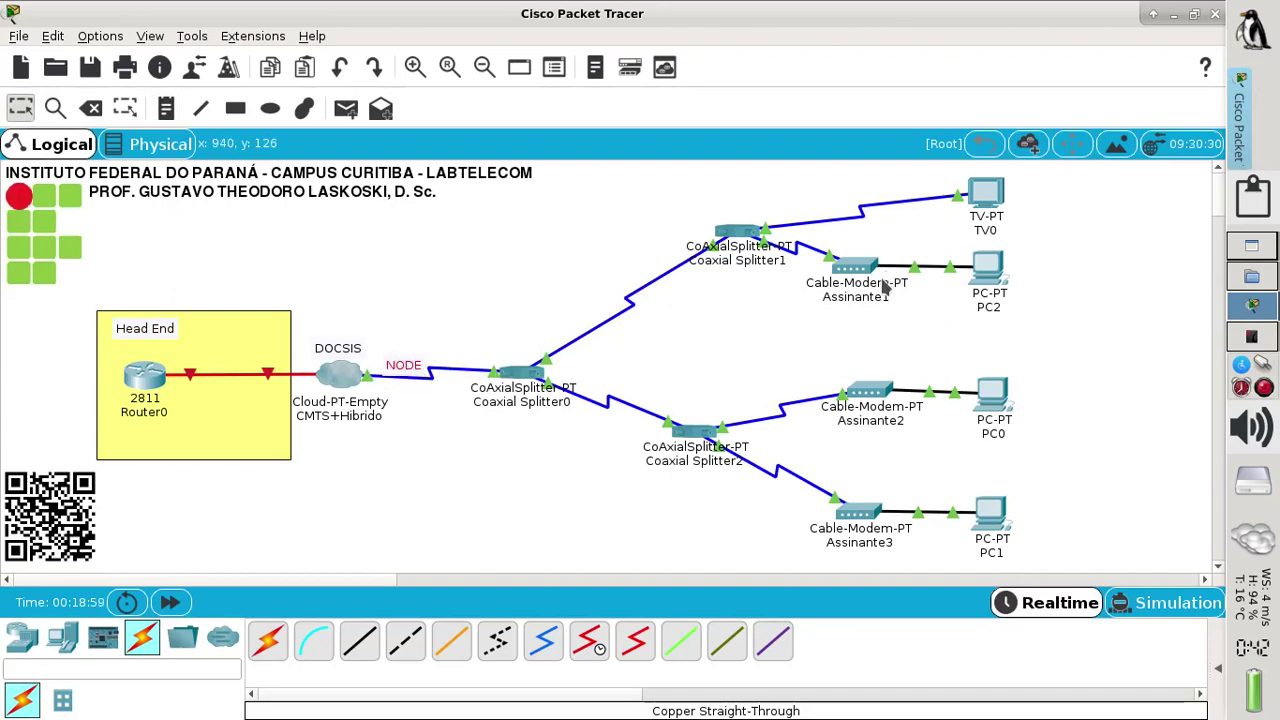
mouse_move(887, 285)
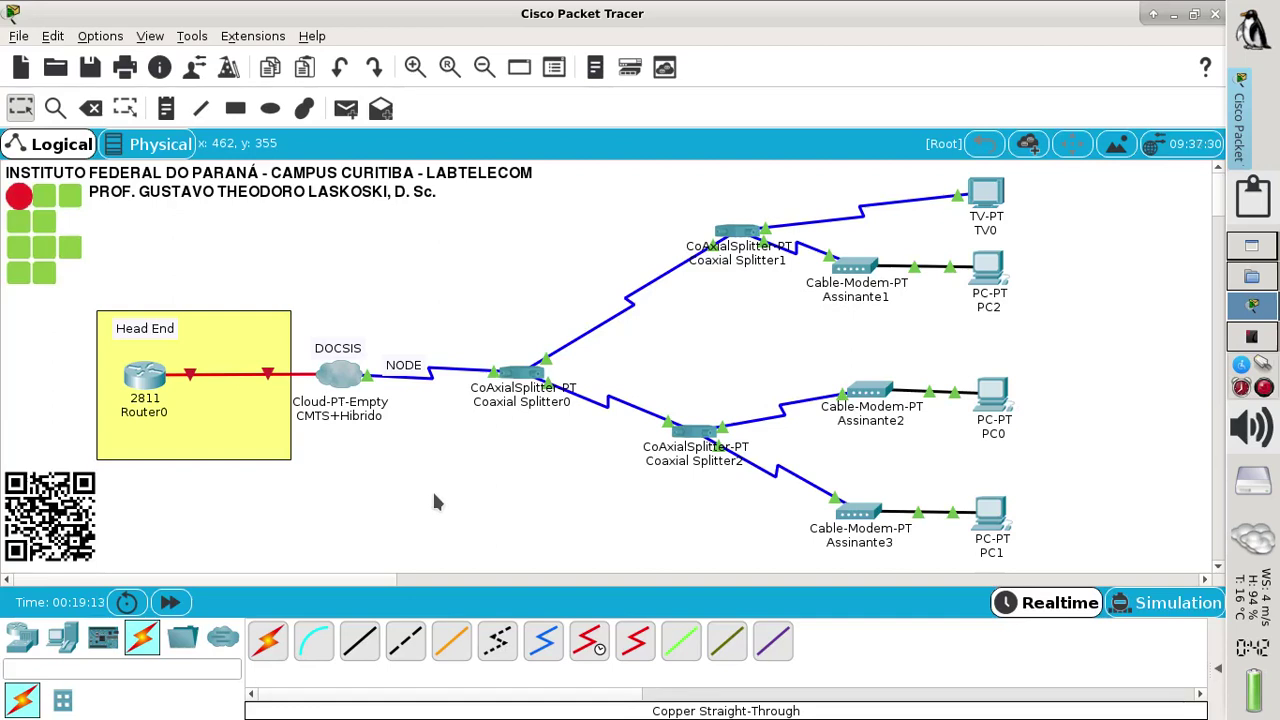
mouse_move(400, 371)
left_mouse_down()
mouse_move(397, 361)
mouse_move(396, 373)
left_mouse_up()
Step: Place a text note reading F1/0 just above Router0's end of the fiber link
left_click(166, 108)
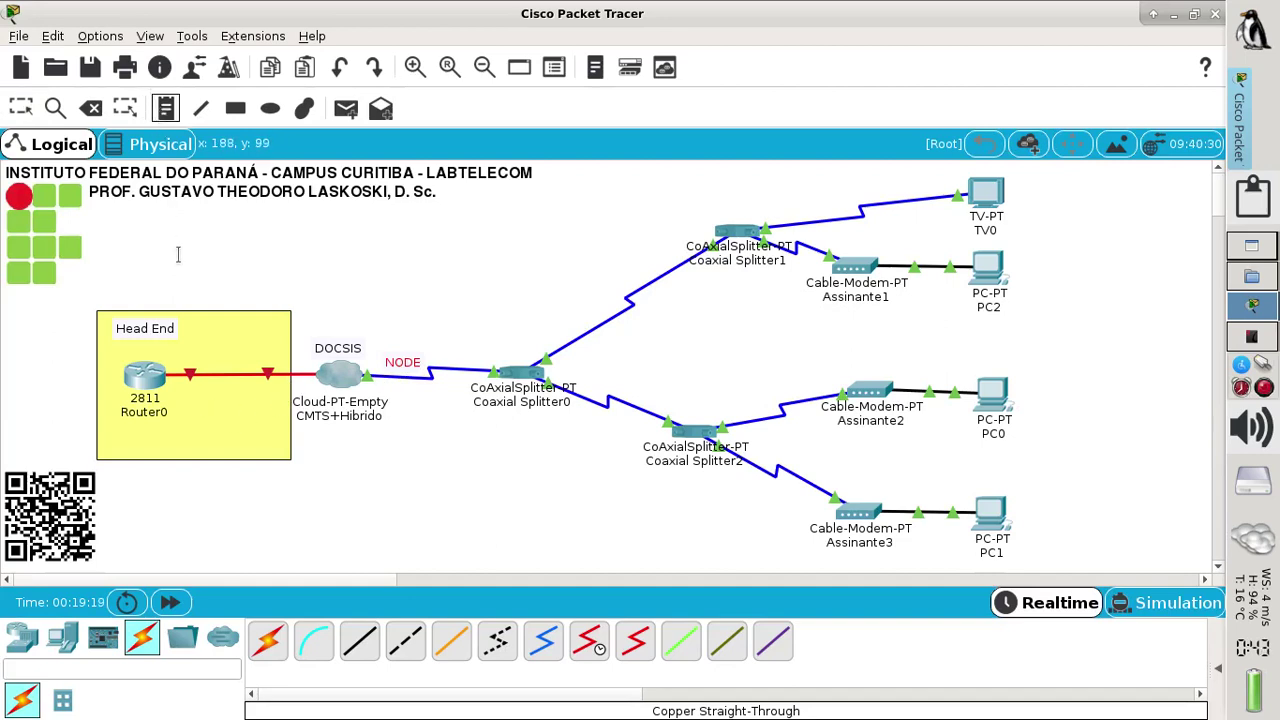
left_click(178, 360)
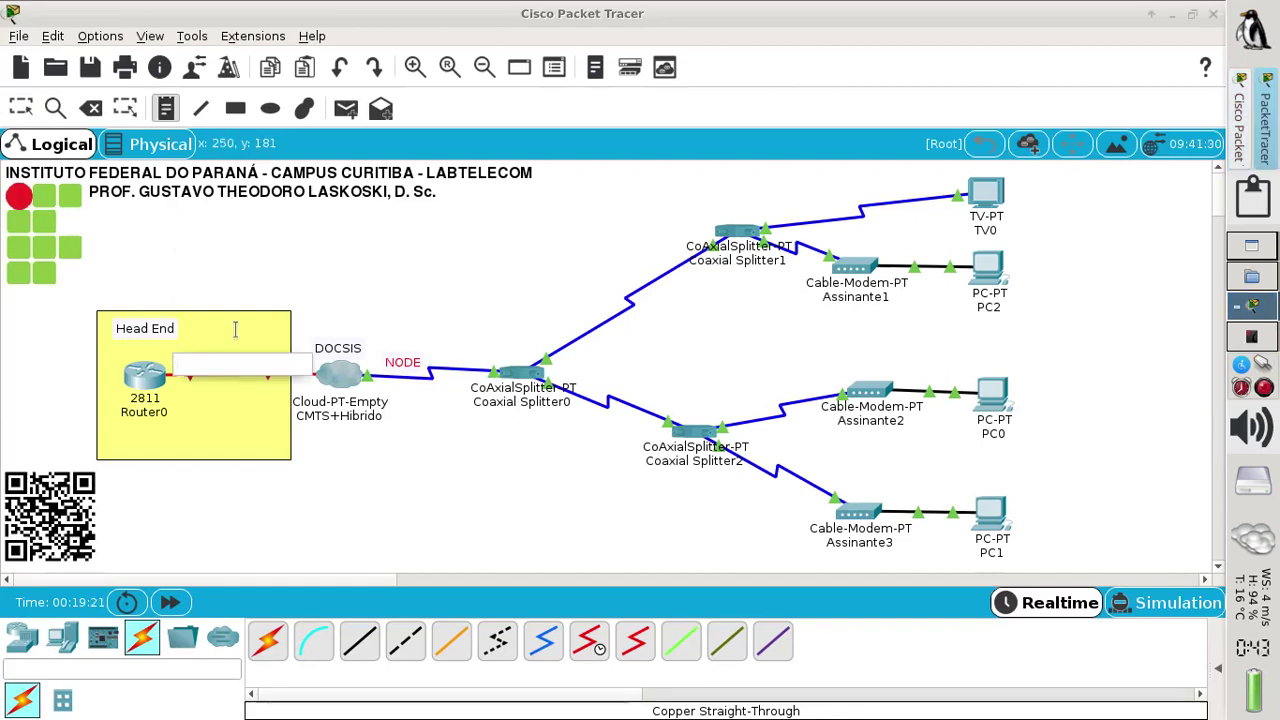
type("F1/0")
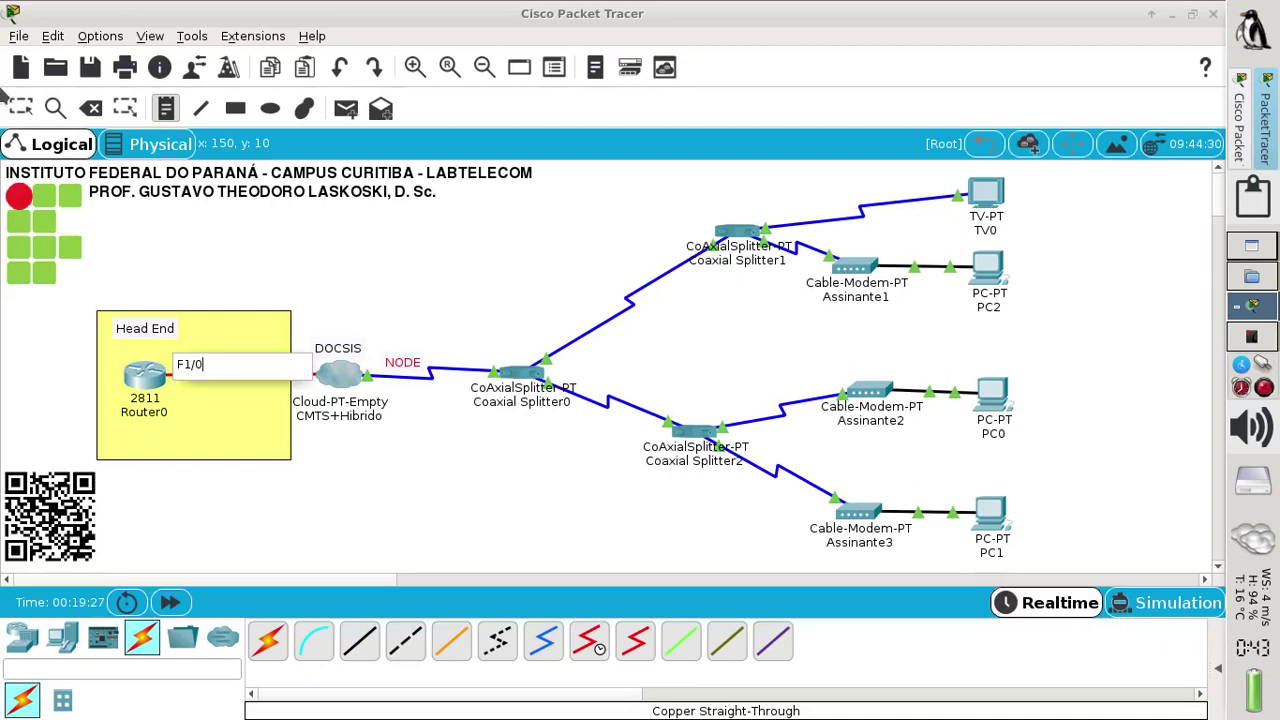
left_click(20, 108)
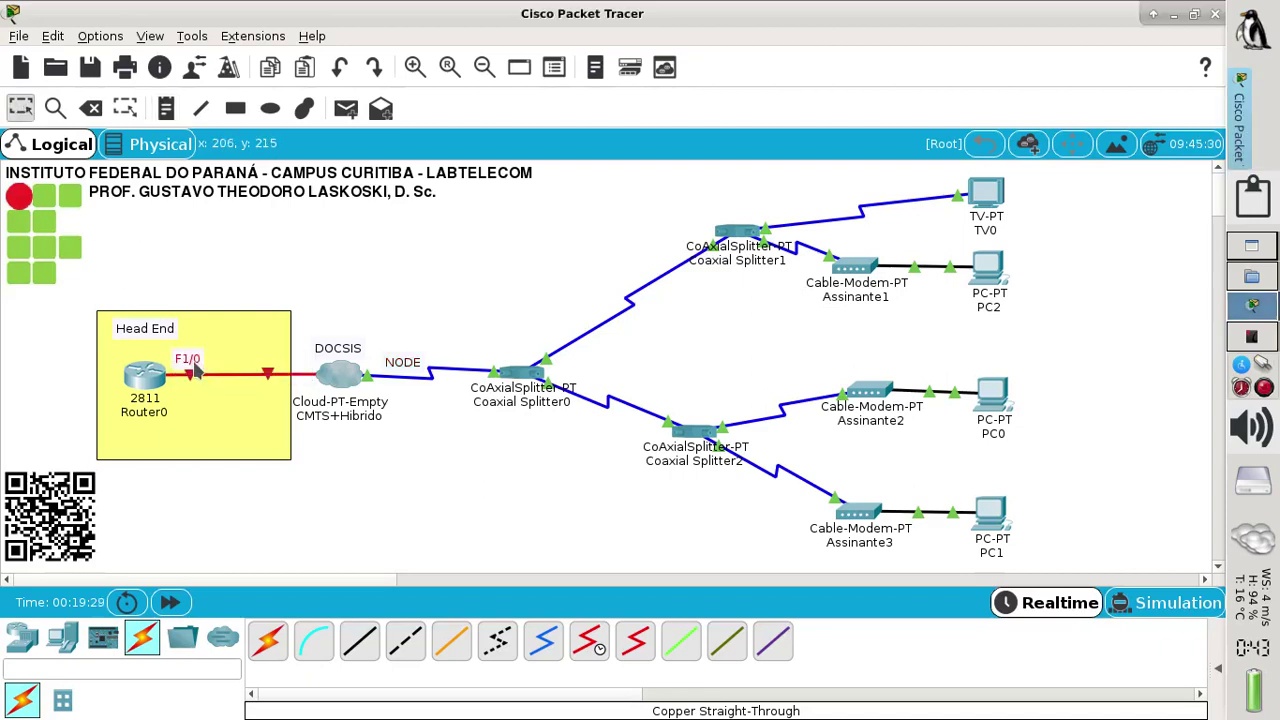
left_click_drag(197, 370, 198, 365)
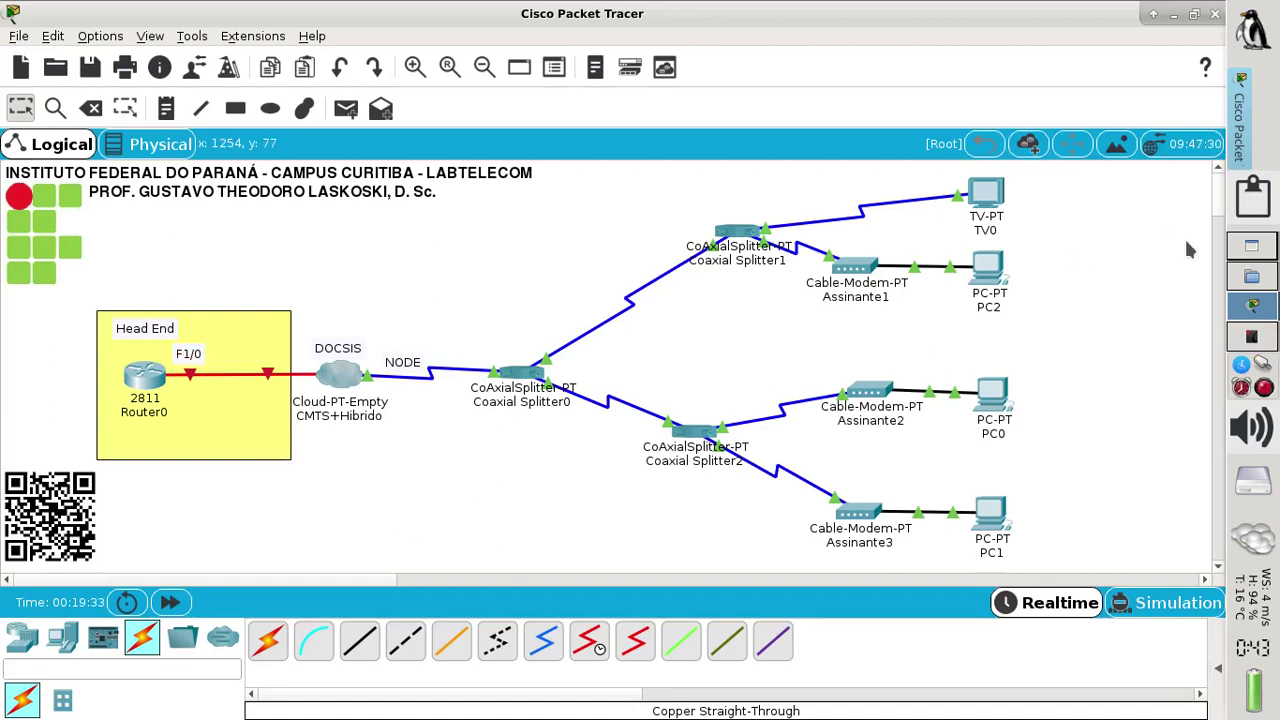
Step: Check Router0's interface address in the HFC assignment diagram in Okular, and return to Packet Tracer
left_click(1240, 336)
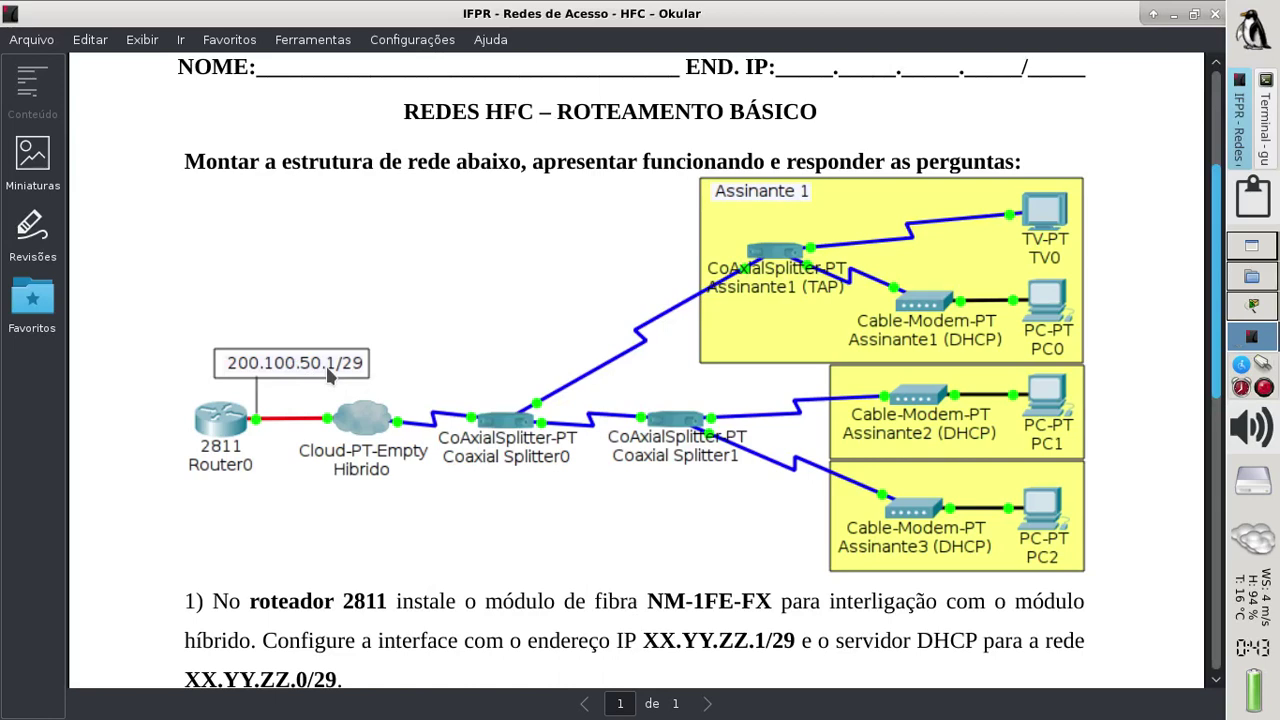
left_click(1251, 310)
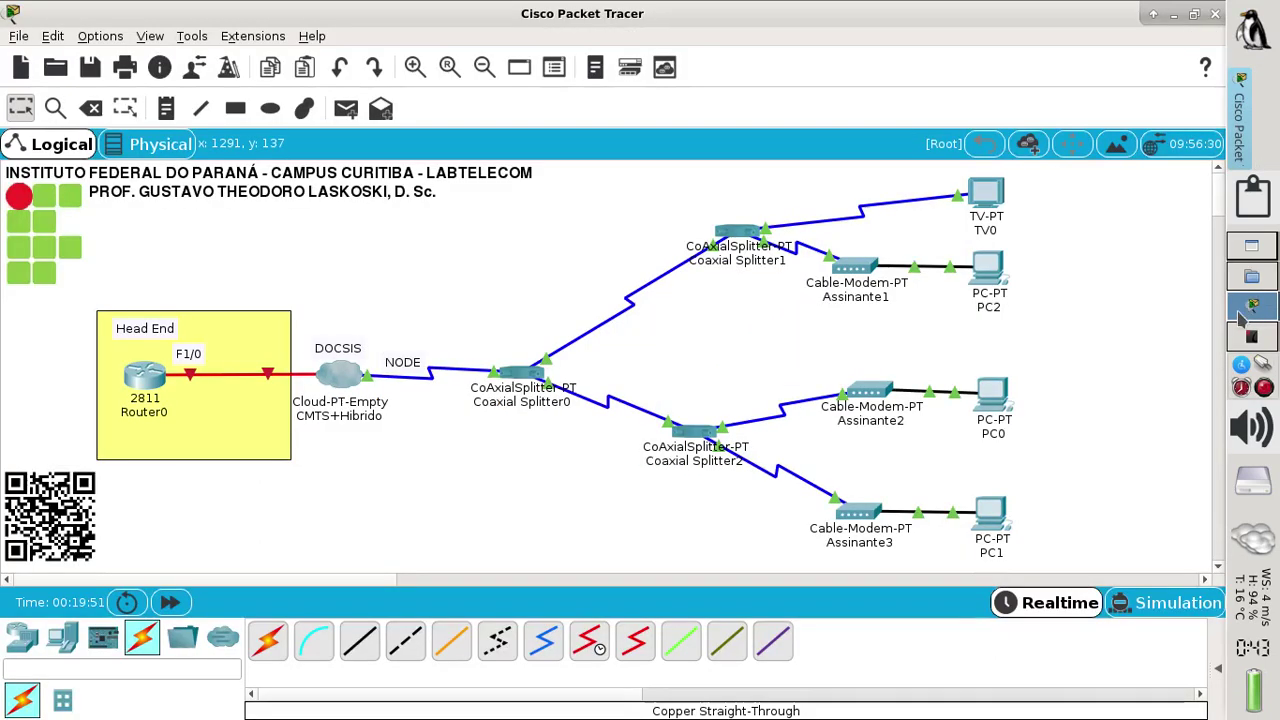
Step: Open Router0's command line interface and enlarge its window for easier reading
left_click(150, 380)
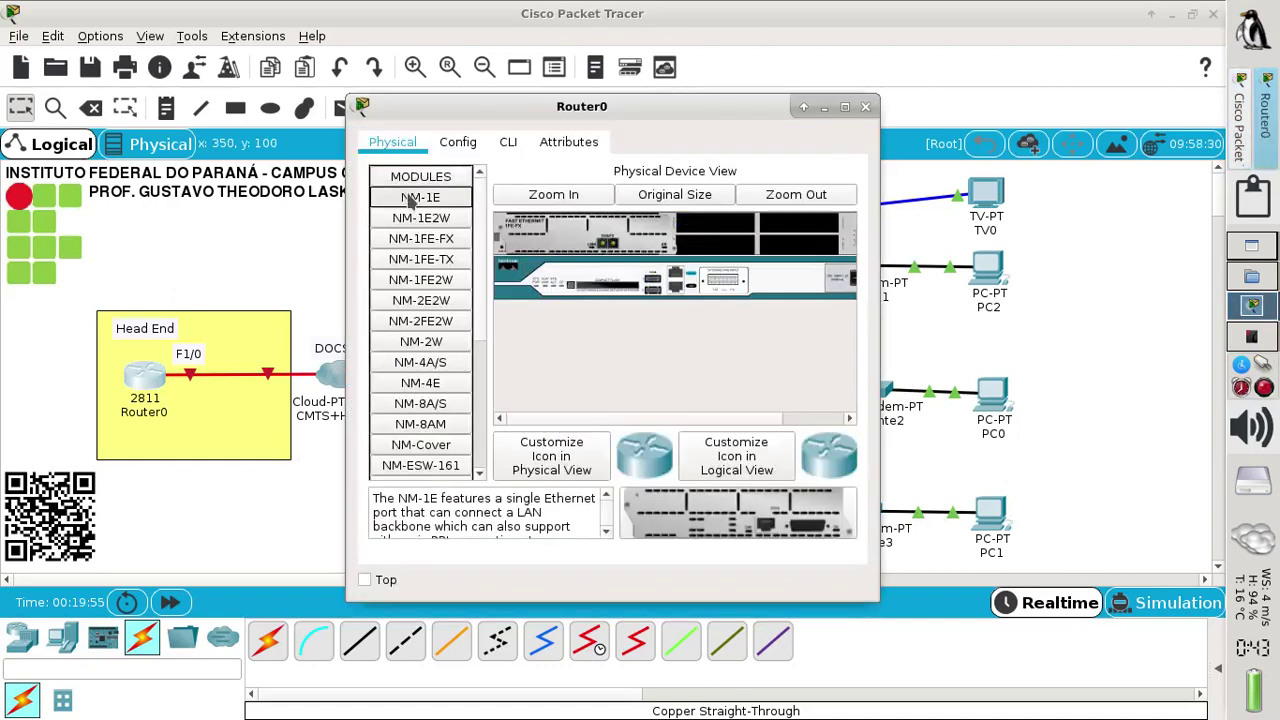
left_click(510, 150)
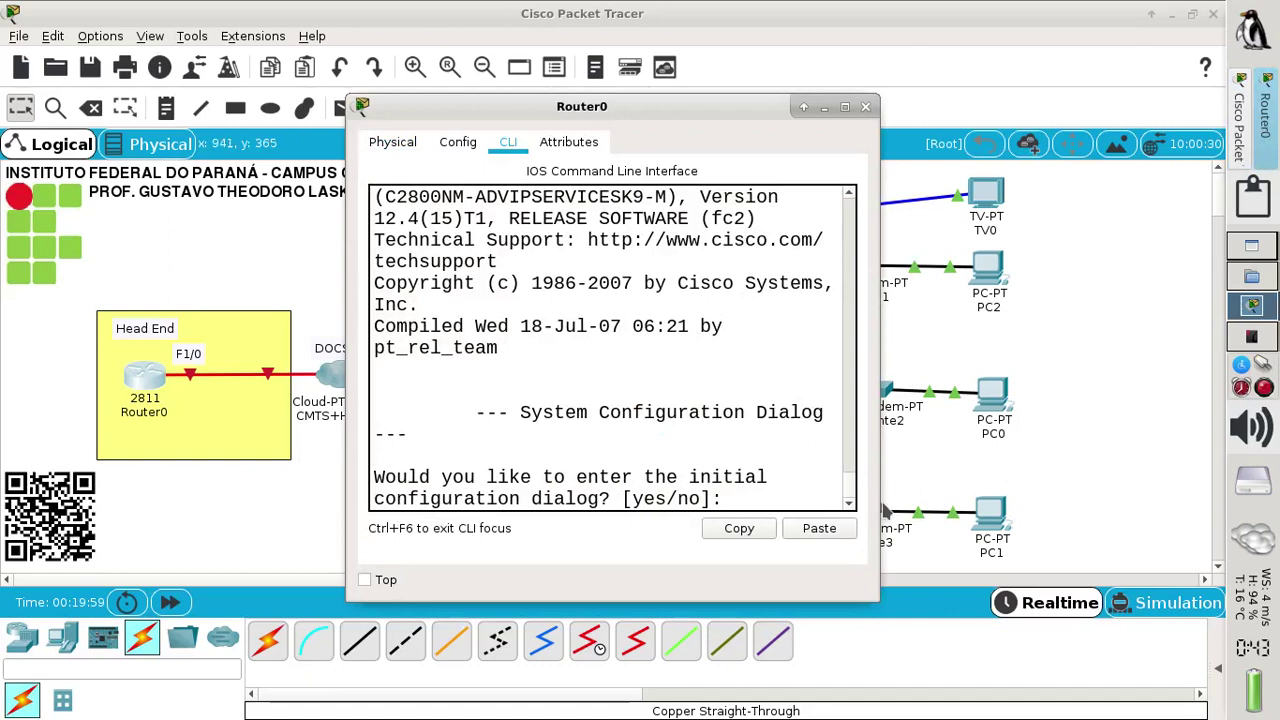
left_click_drag(884, 512, 1210, 510)
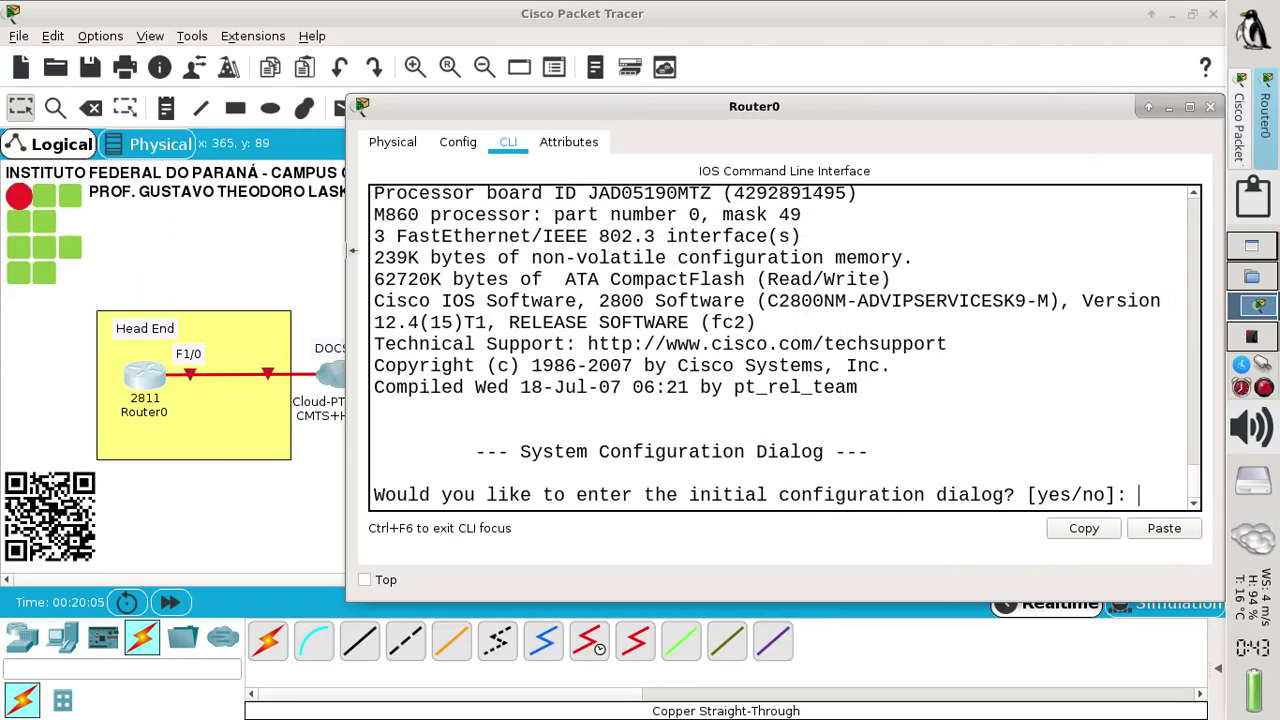
left_click_drag(352, 250, 300, 250)
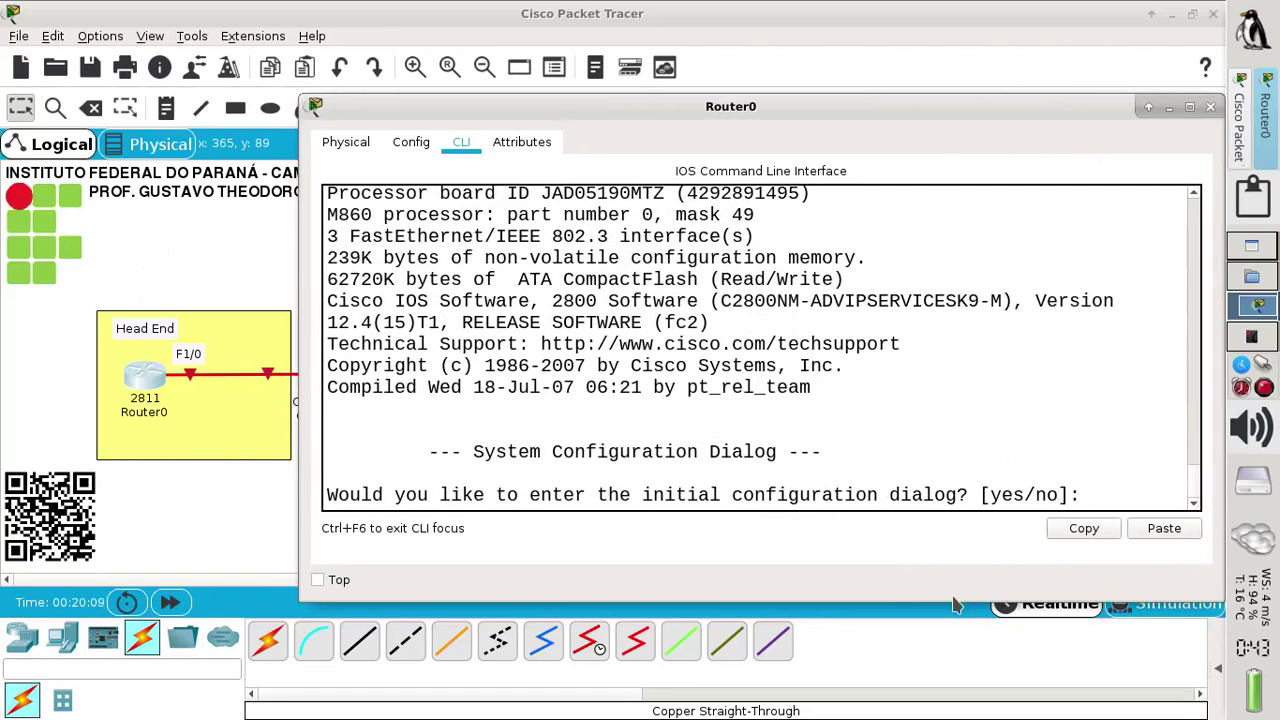
left_click_drag(957, 601, 972, 703)
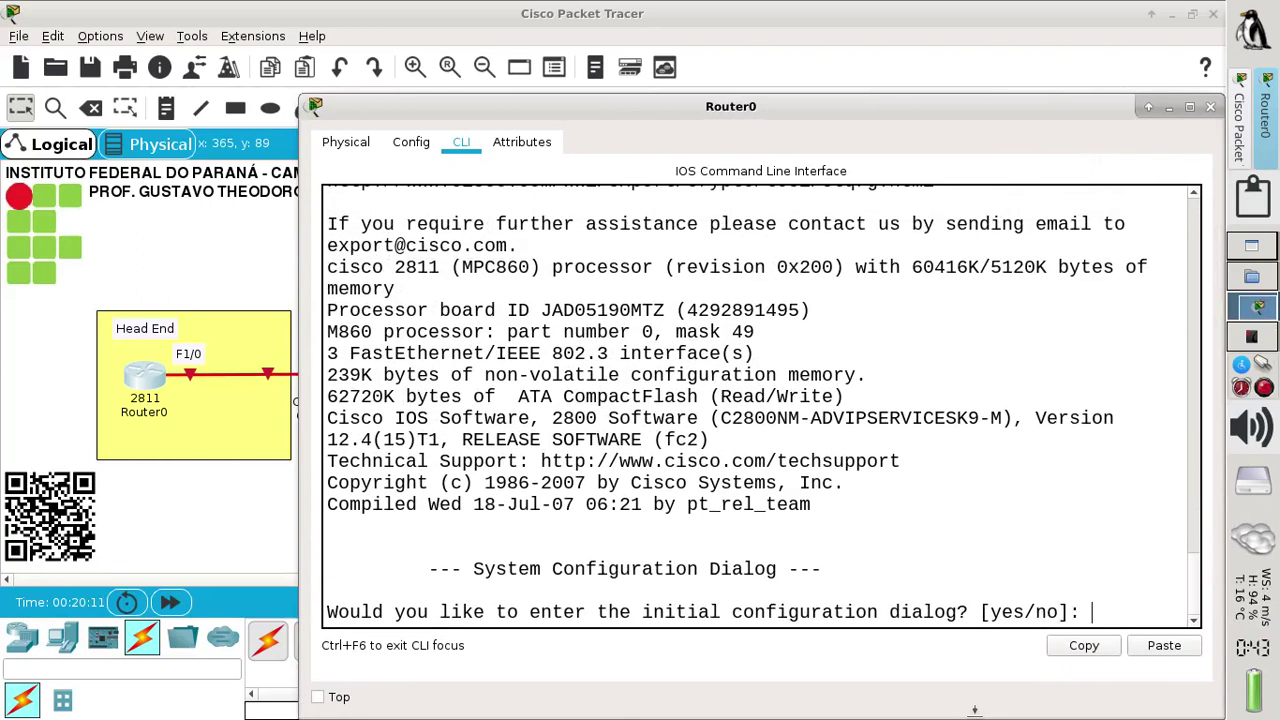
Step: Answer no to Router0's initial configuration dialog and start the command prompt session
type("no")
key("Return")
key("Return")
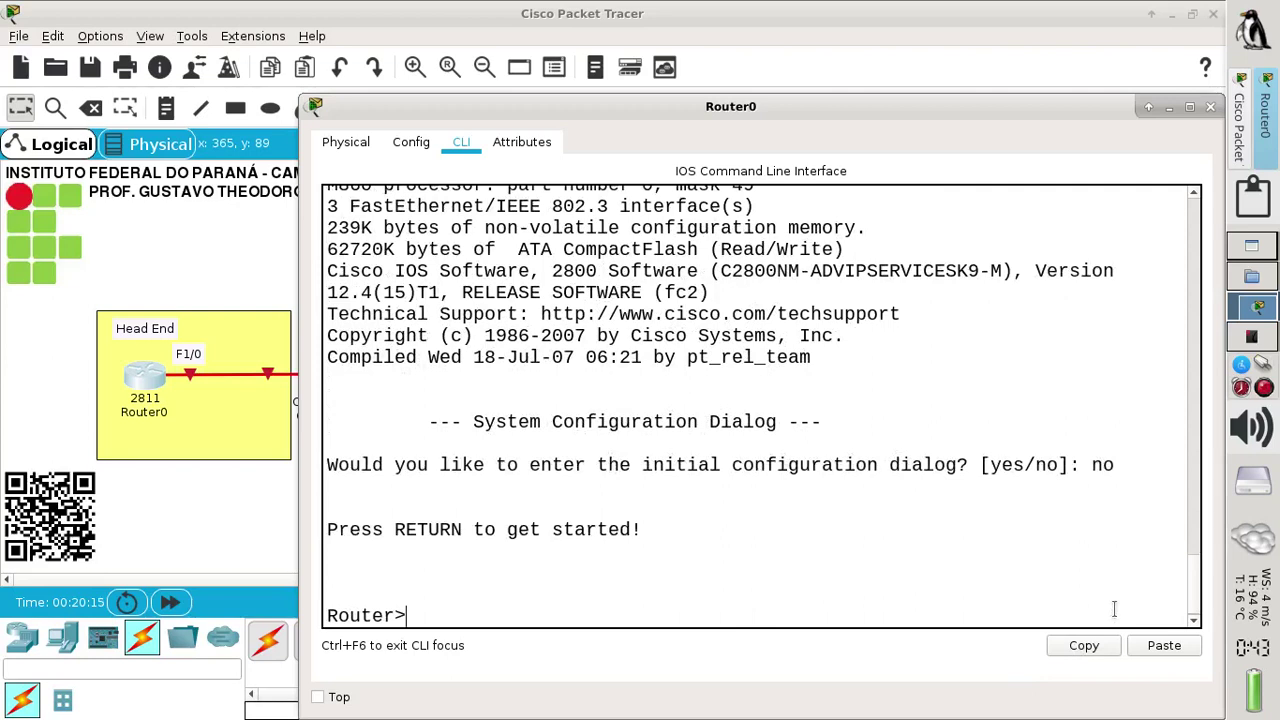
Step: Enter privileged mode and global configuration on Router0, and open interface f1/0 for configuration
type("em")
key("BackSpace")
type("n")
key("Return")
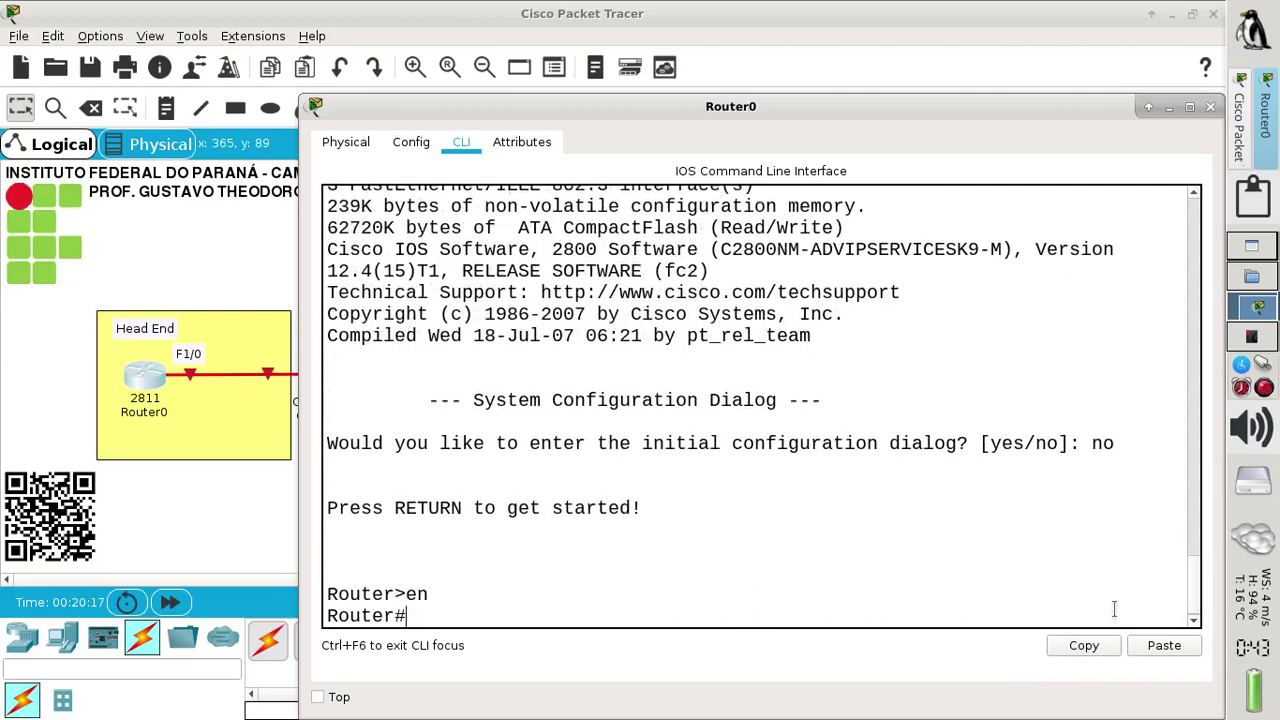
type("conf t")
key("Return")
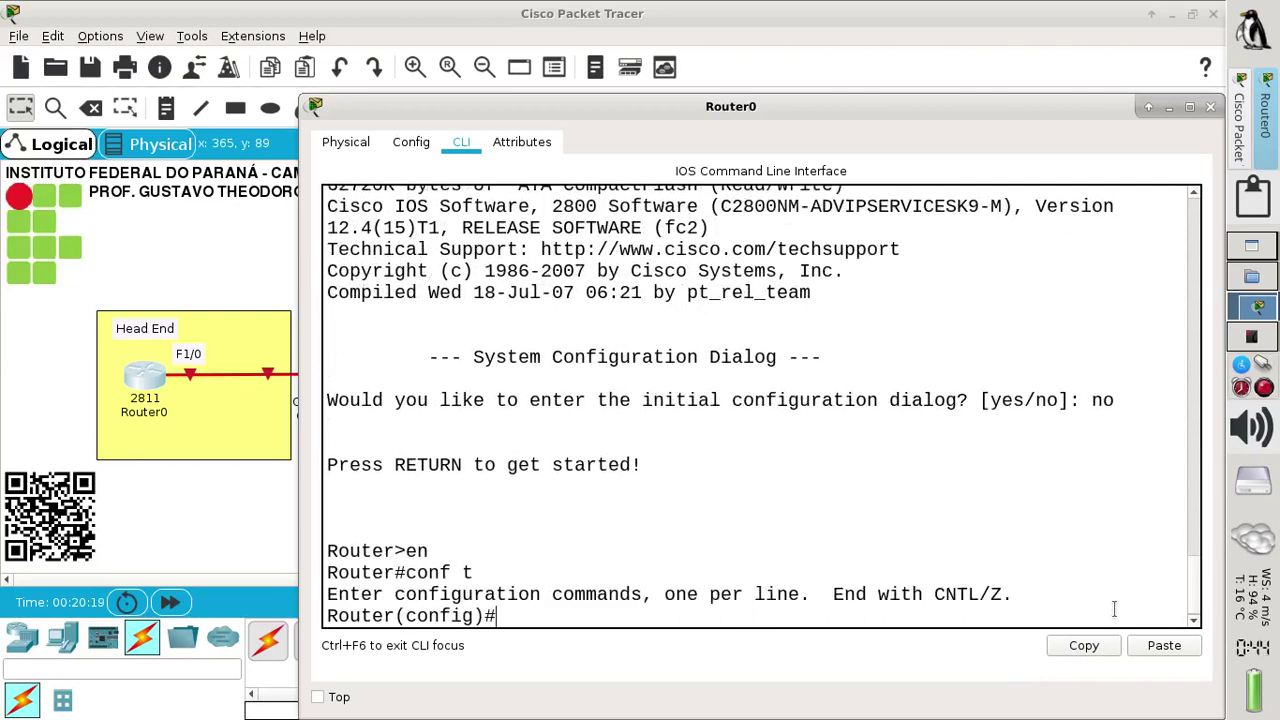
type("int f1/0")
key("Return")
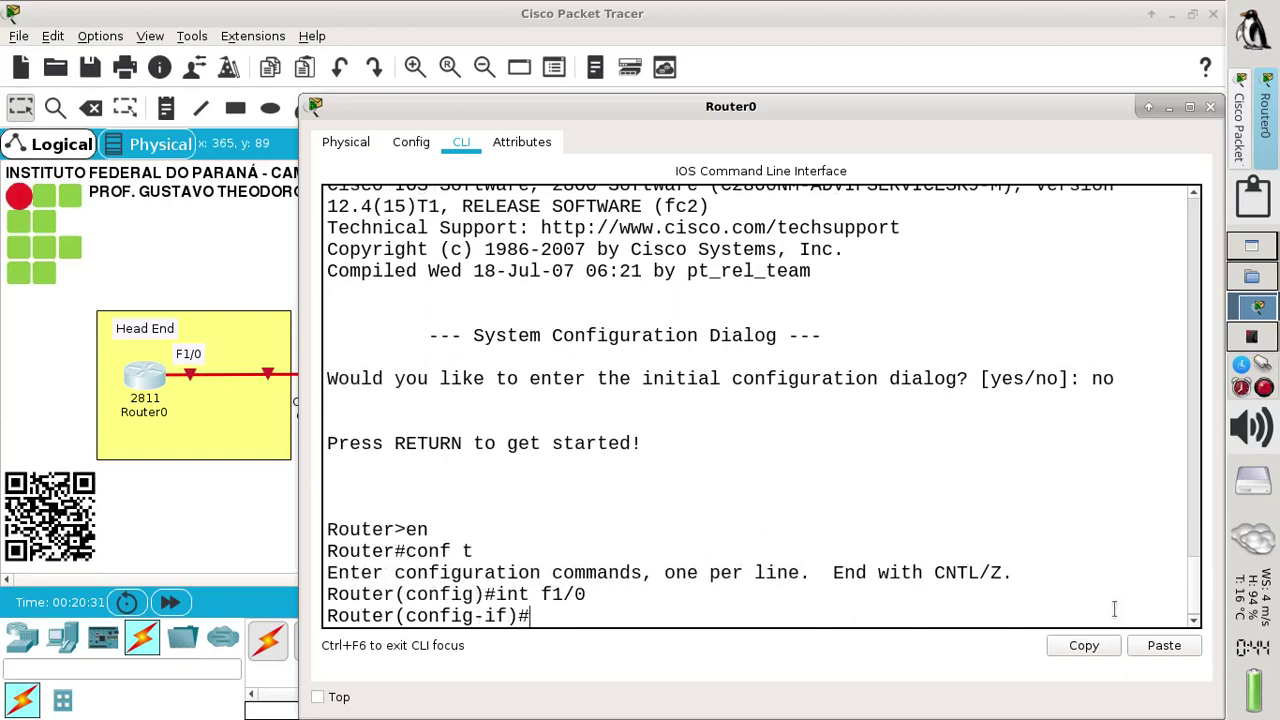
Step: Assign address 200.100.50.1 with mask 255.255.255.248 to interface f1/0, checking the /29 netmask in the Terminal's IPv4 address plan
type("ip add 20")
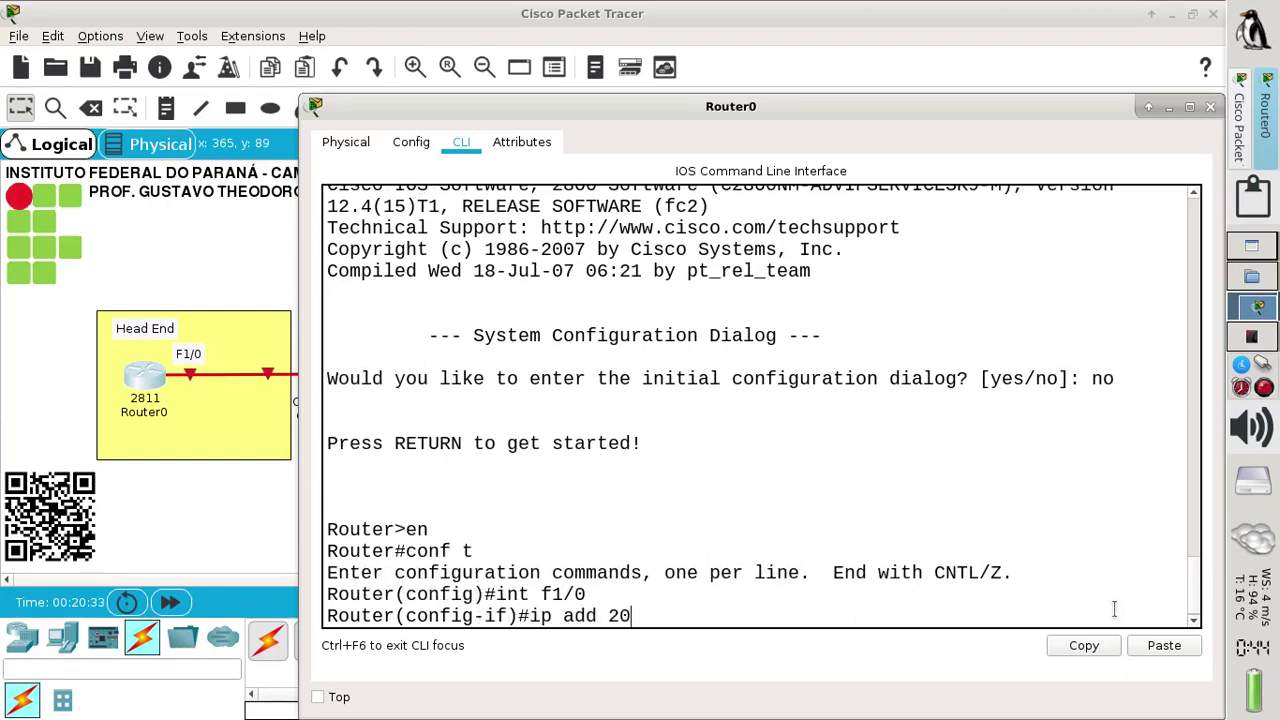
type("0.100.50.1")
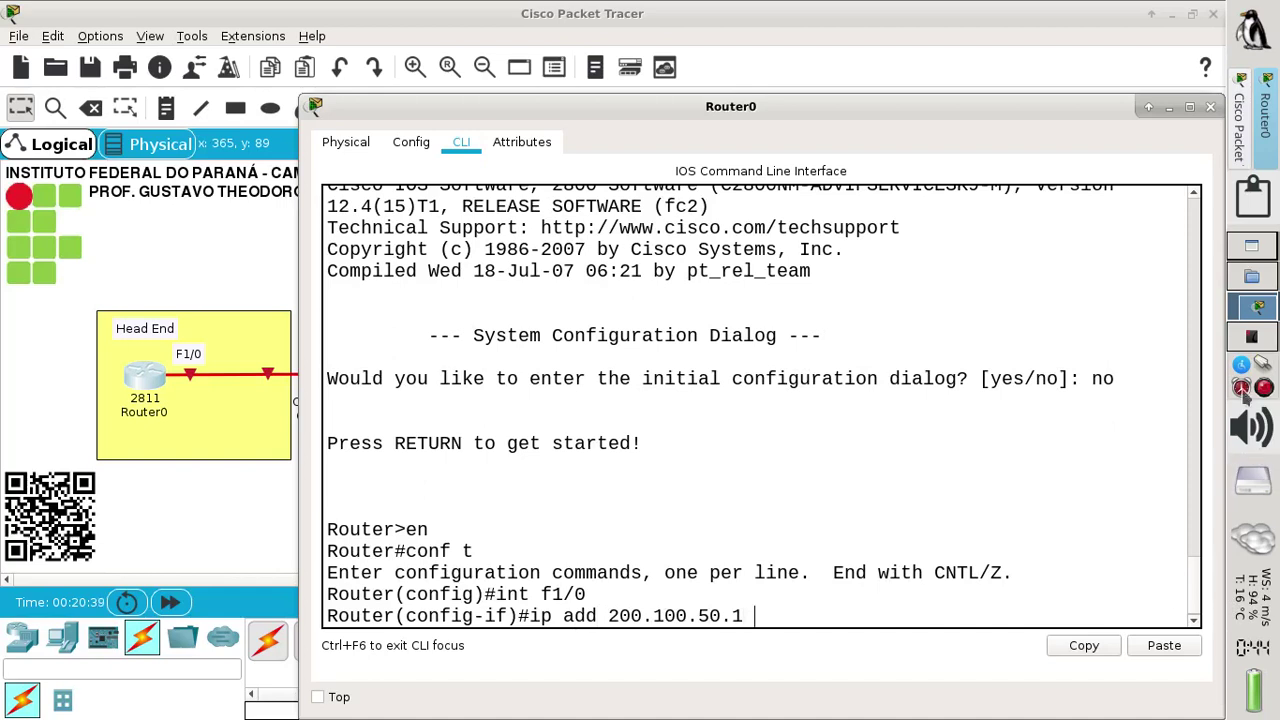
left_click(1251, 340)
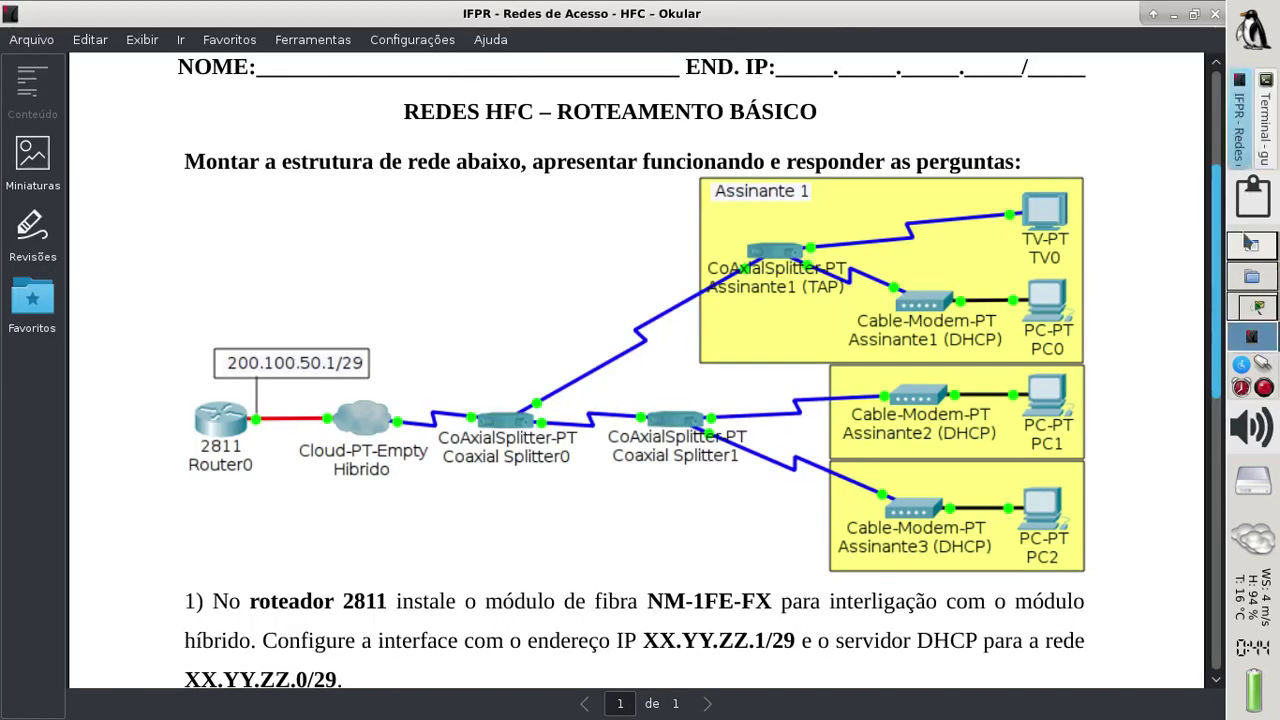
left_click(1262, 168)
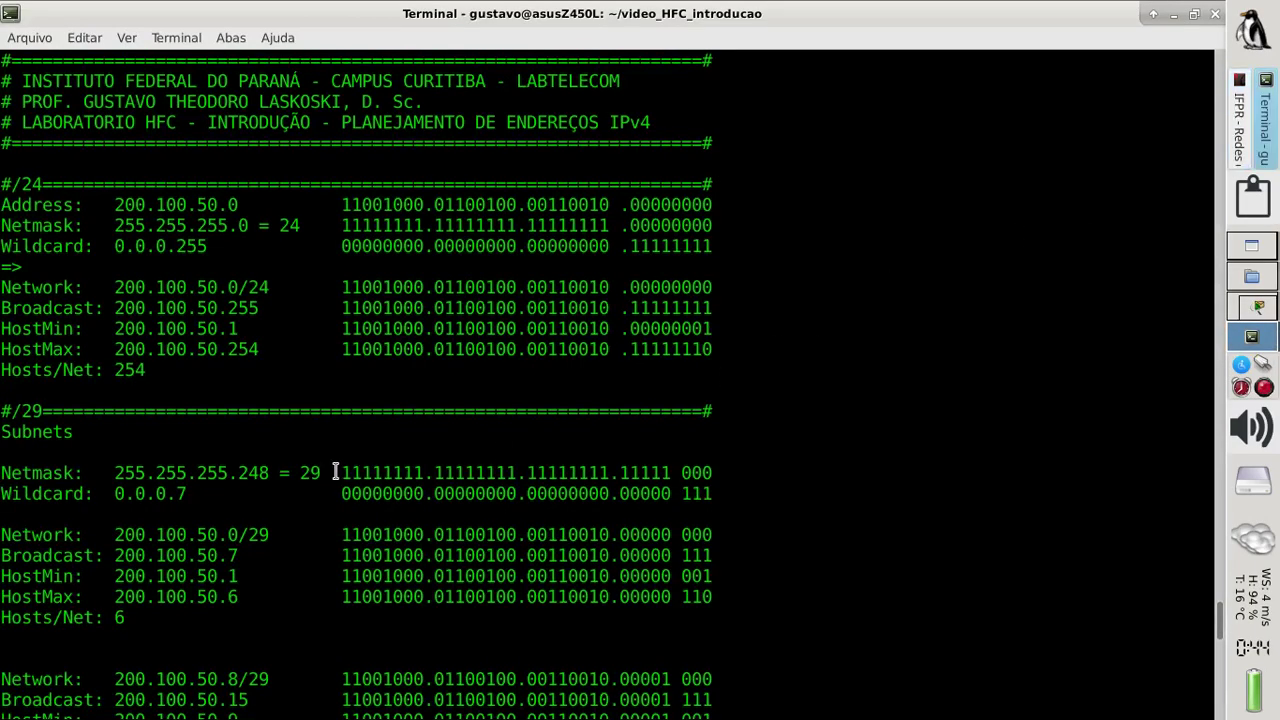
left_click_drag(341, 472, 669, 461)
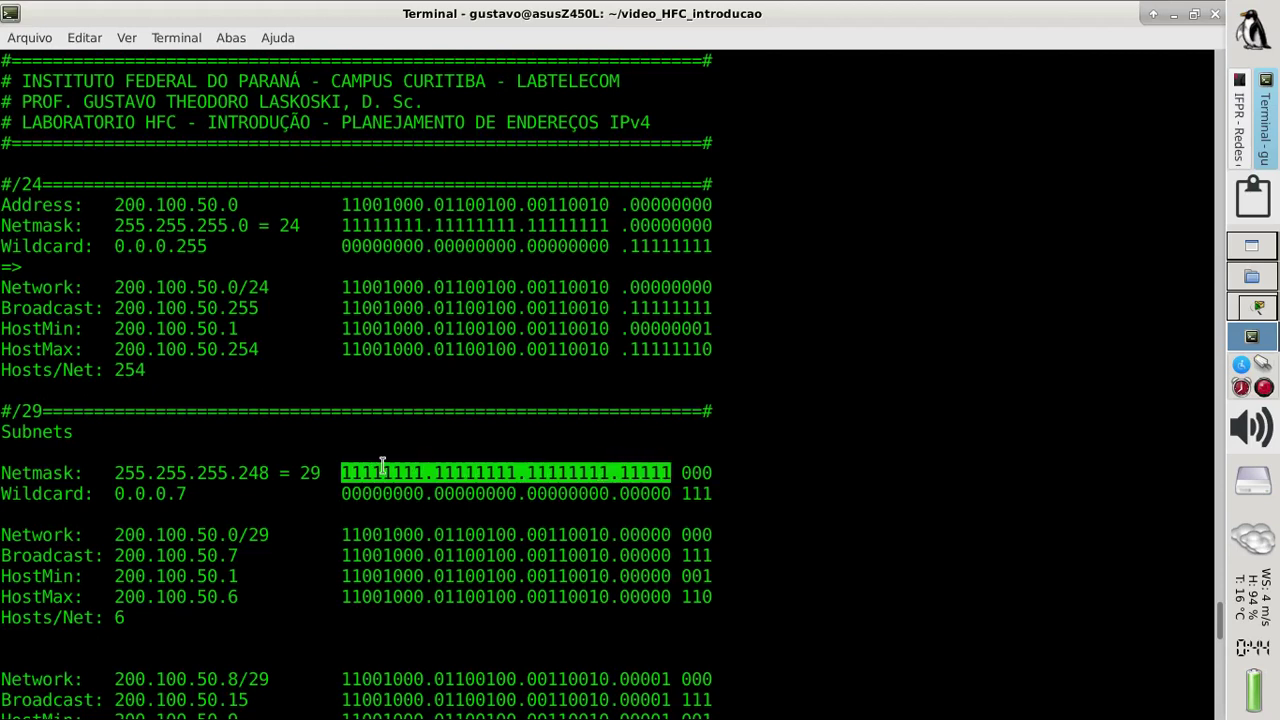
left_click_drag(269, 473, 239, 475)
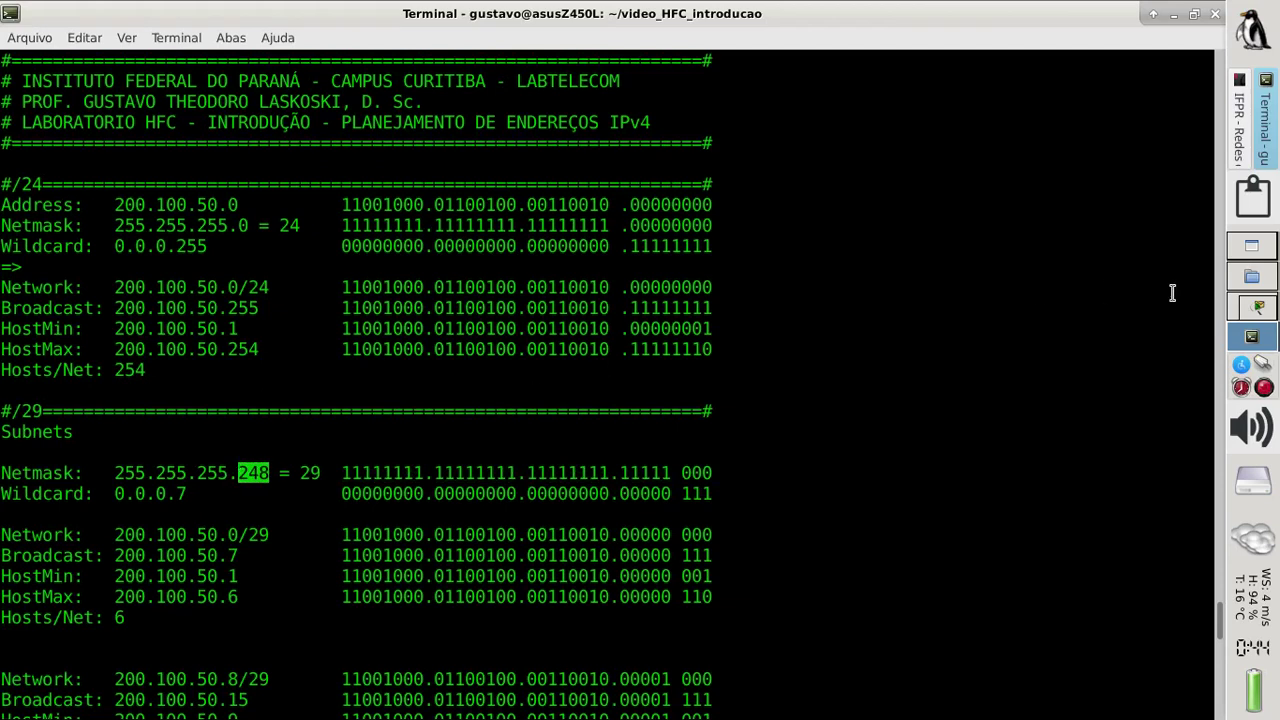
left_click(1252, 308)
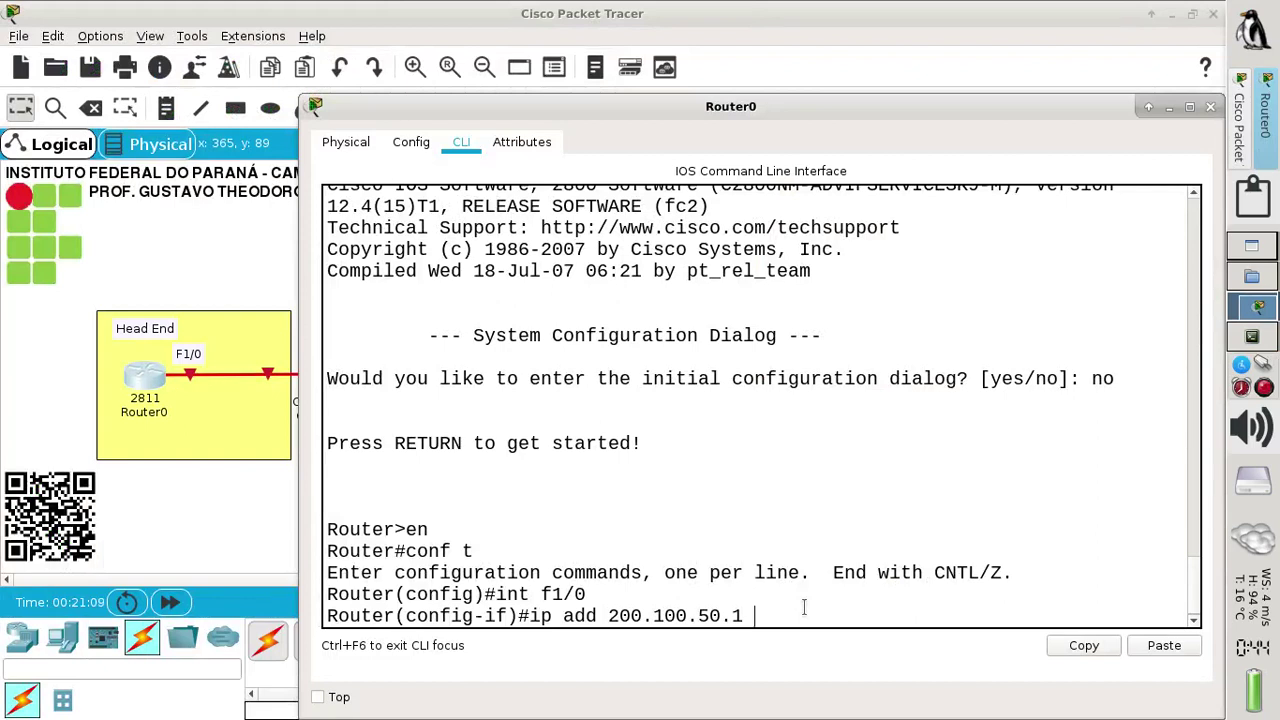
type("255.255.255.24")
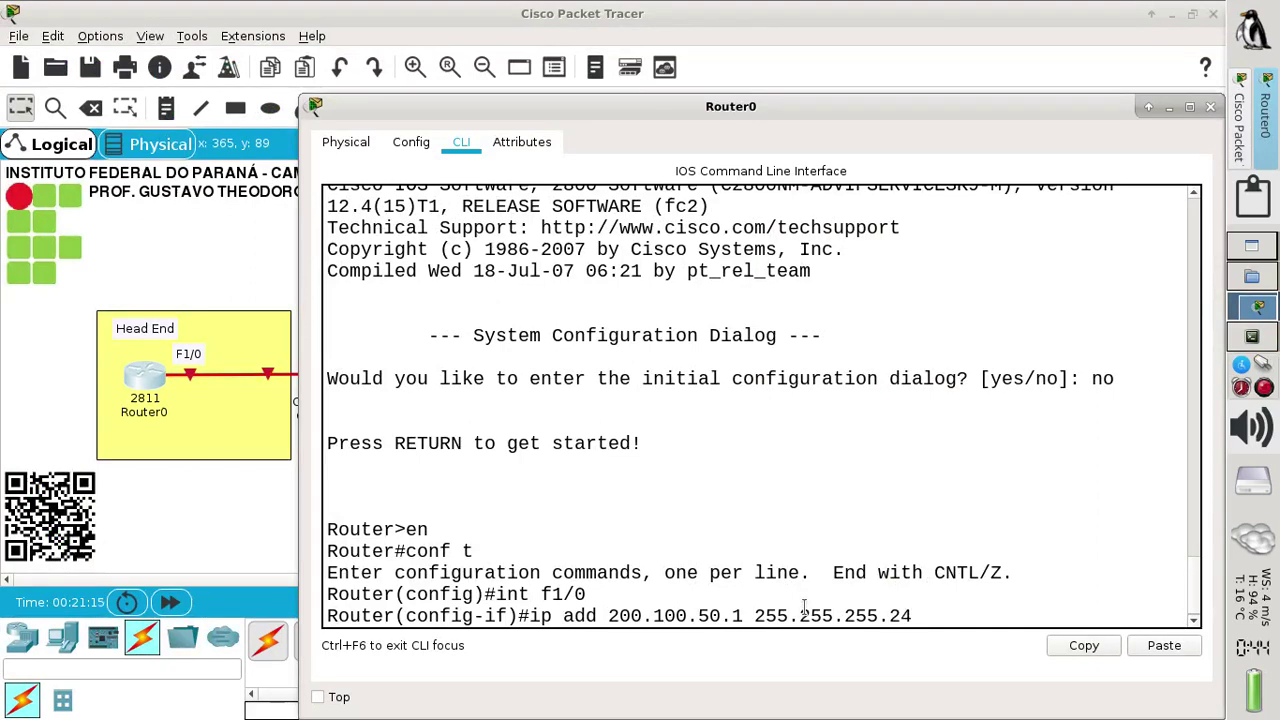
type("8")
key("Return")
Step: Enable interface f1/0 with no shut and return to global configuration mode
type("n")
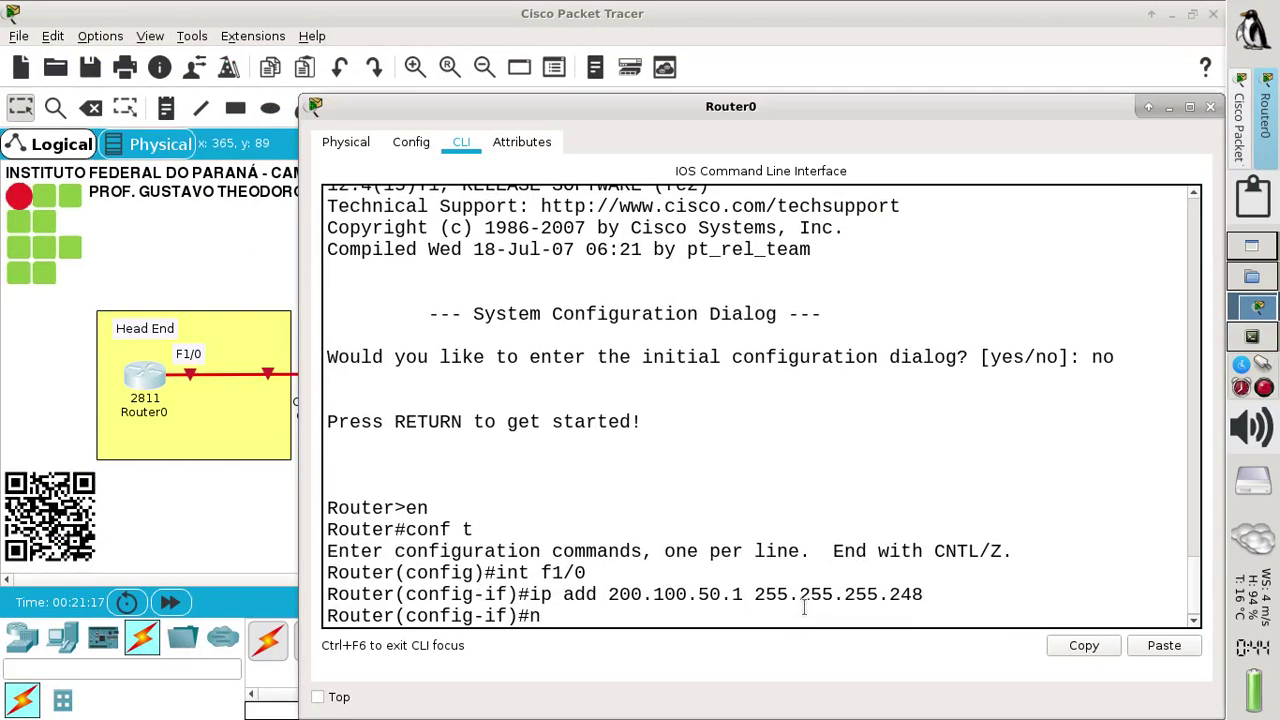
type("o shut")
key("Return")
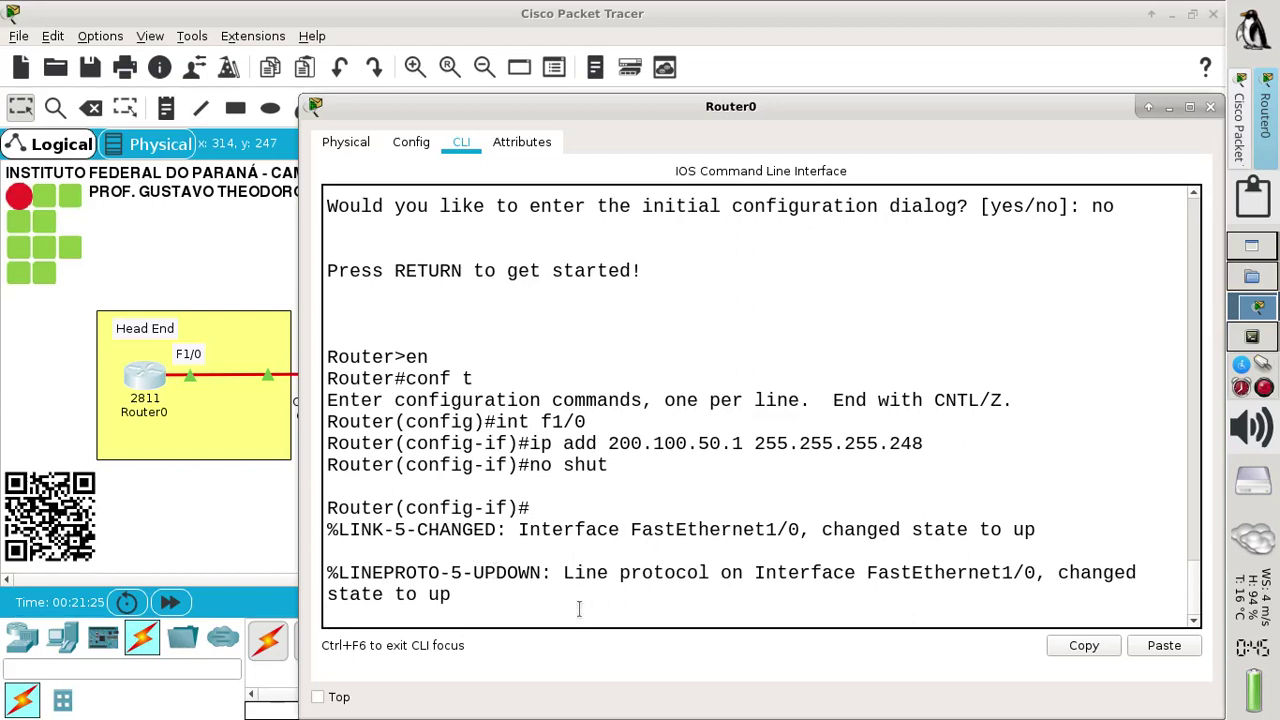
key("Return")
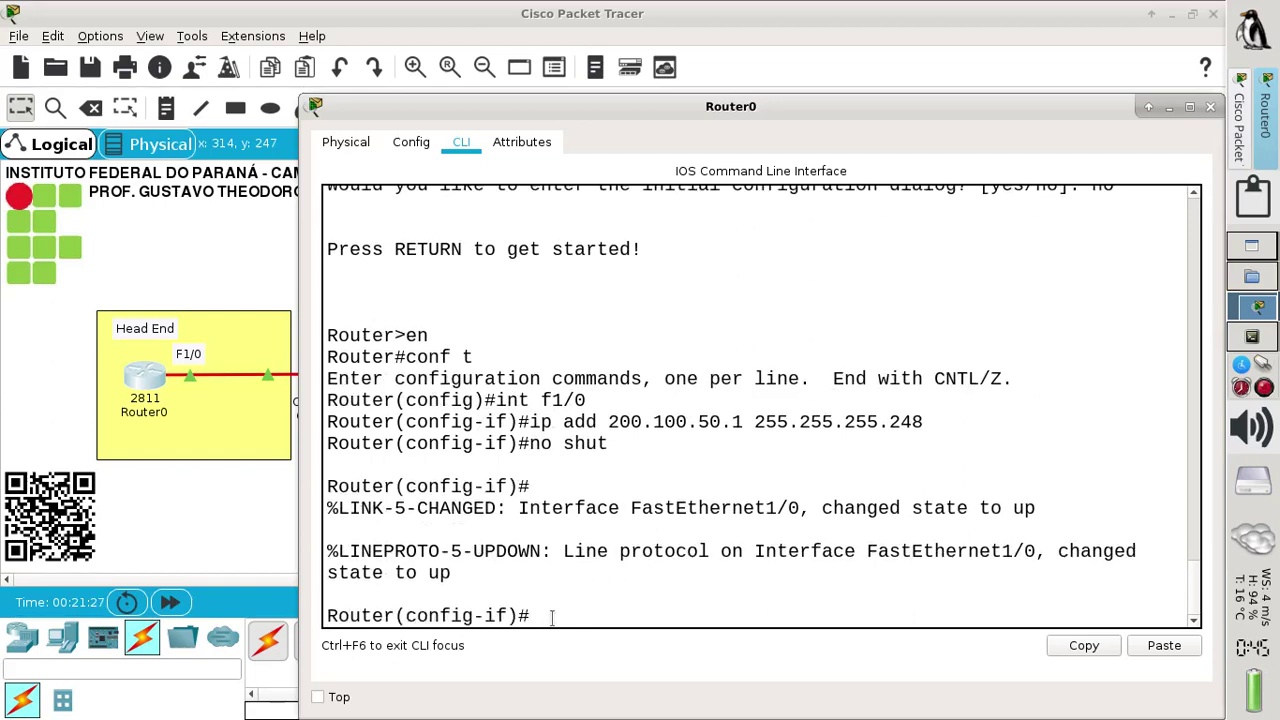
type("exit")
key("Return")
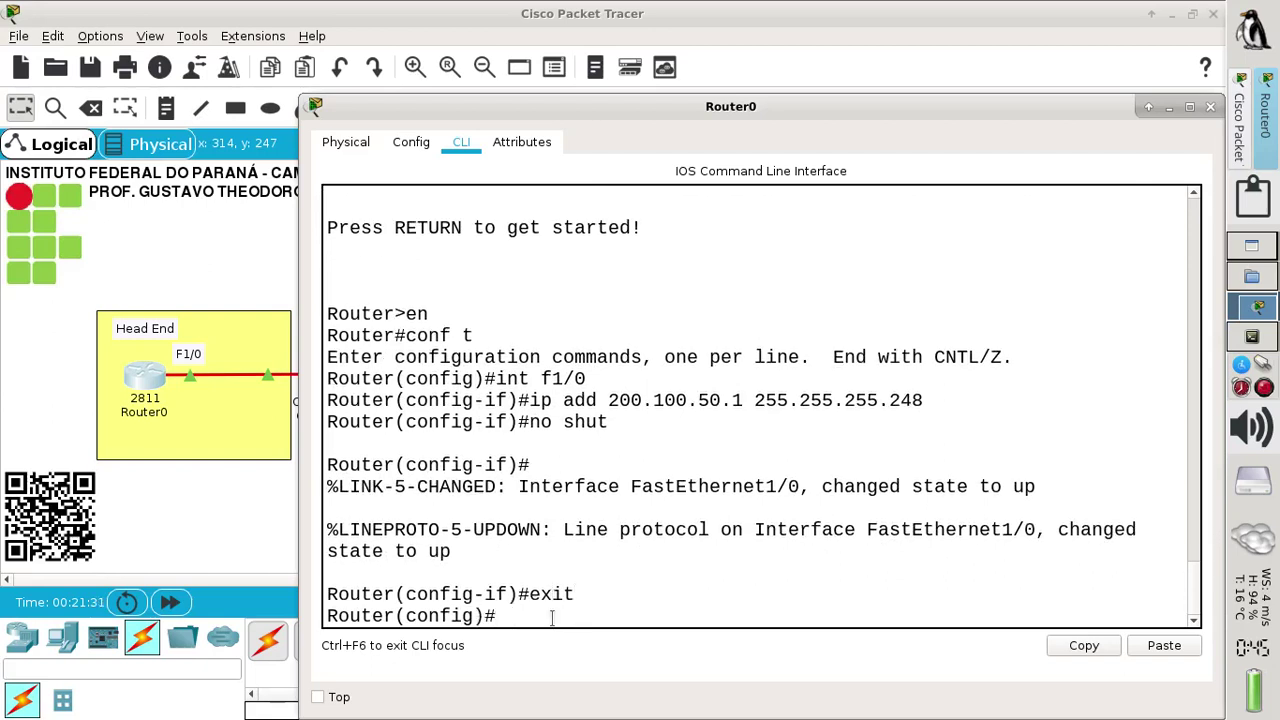
Step: Create the DHCP pool NODE1 on Router0 for network 200.100.50.0 with mask 255.255.255.248
type("ip dhcp pool NODE")
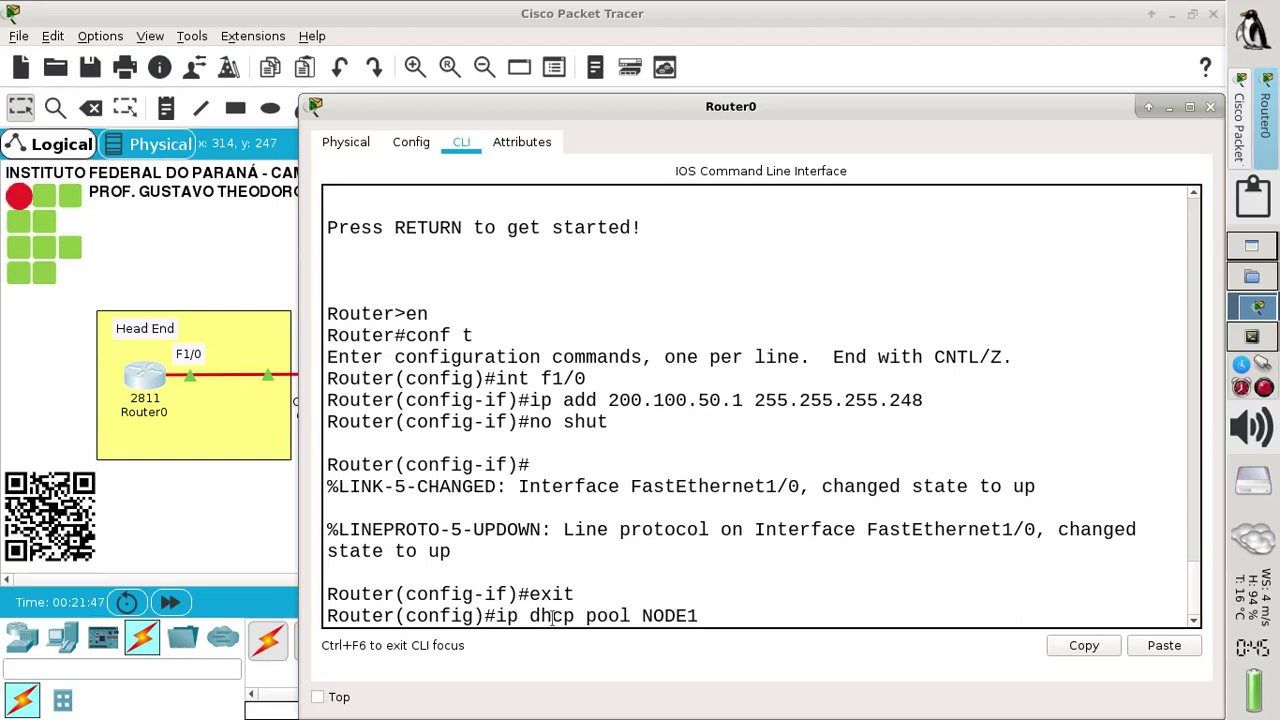
type("1")
key("Return")
type("network")
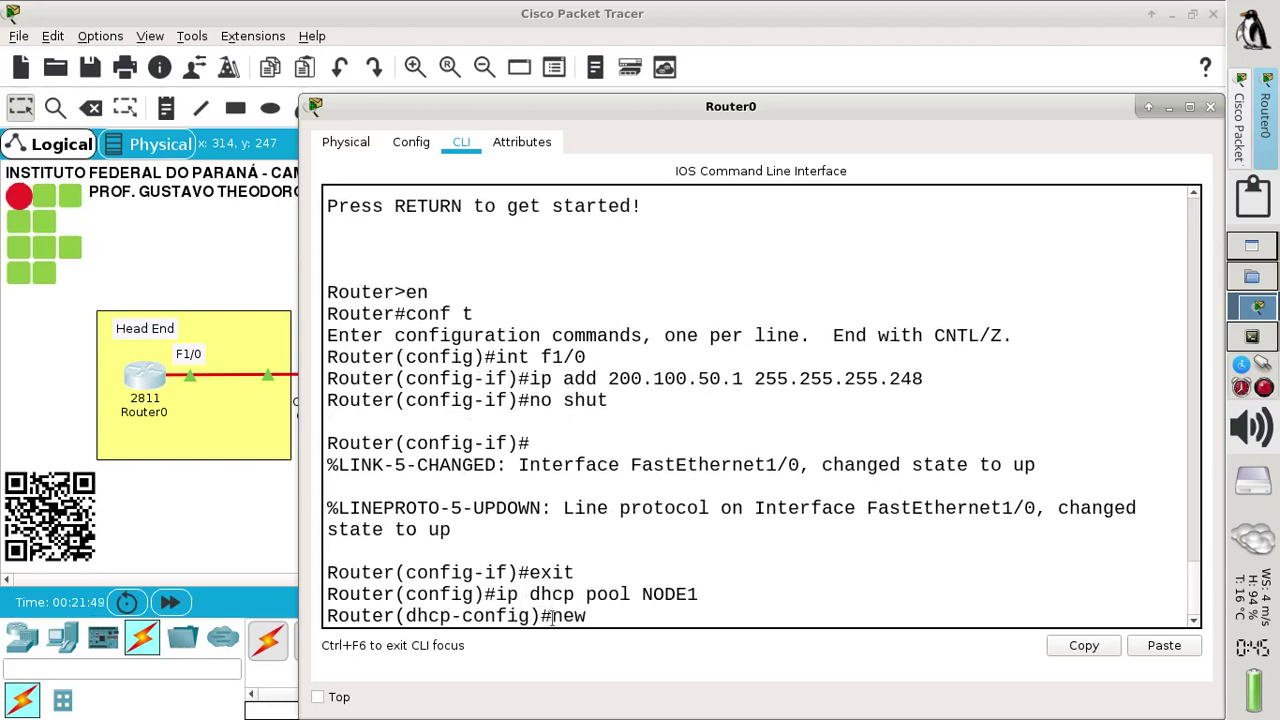
type(" 200")
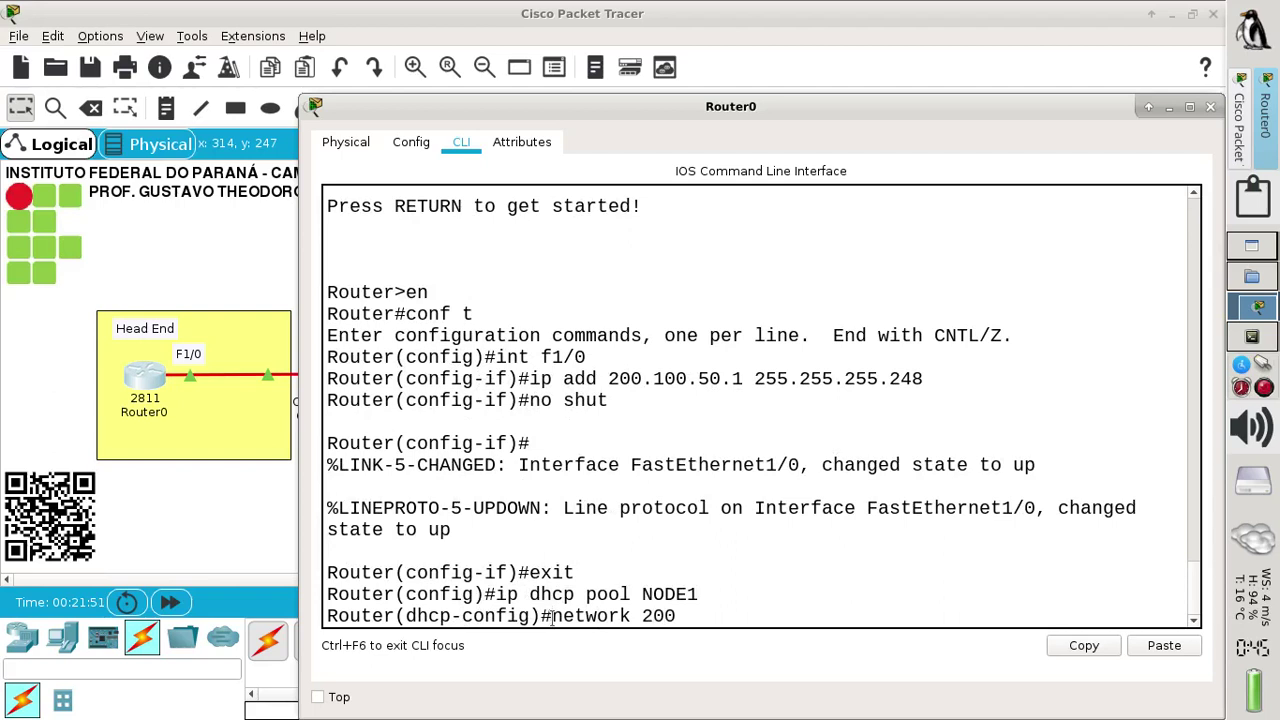
type(".100.50.")
type("0 255.255.255.2")
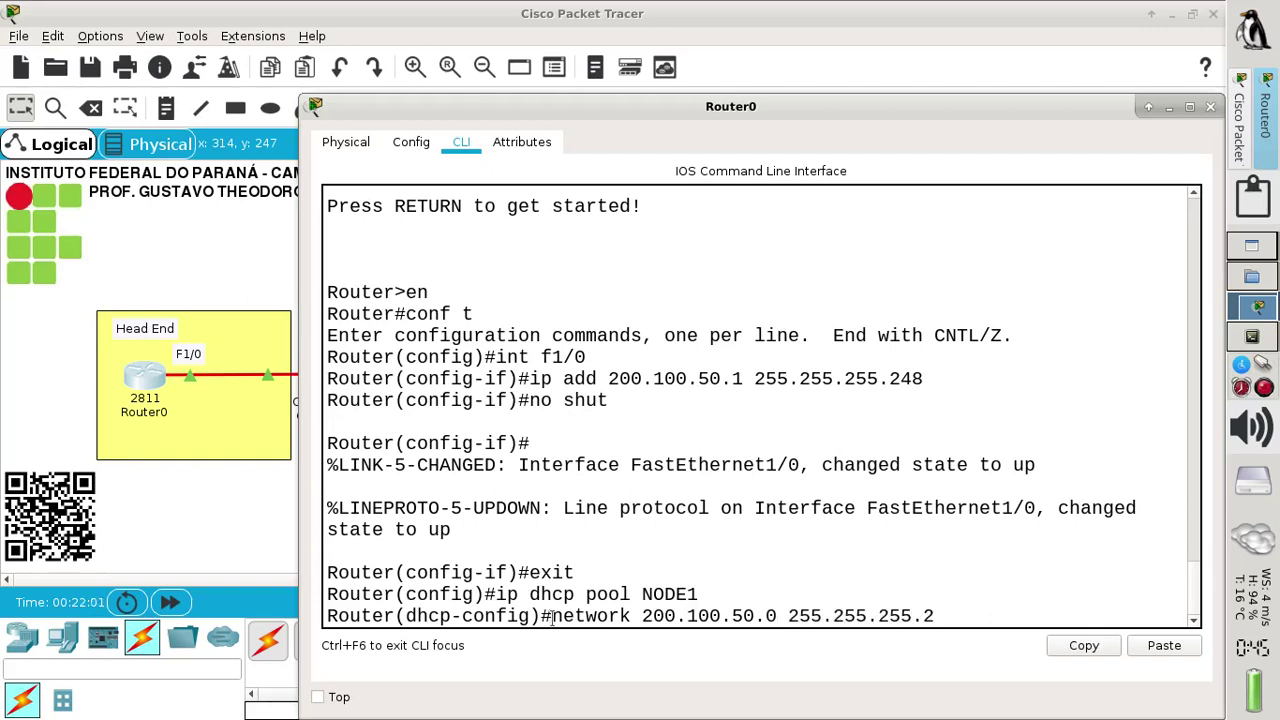
type("48")
key("Return")
Step: Set the NODE1 pool's default router to Router0's interface address, 200.100.50.1
type("de")
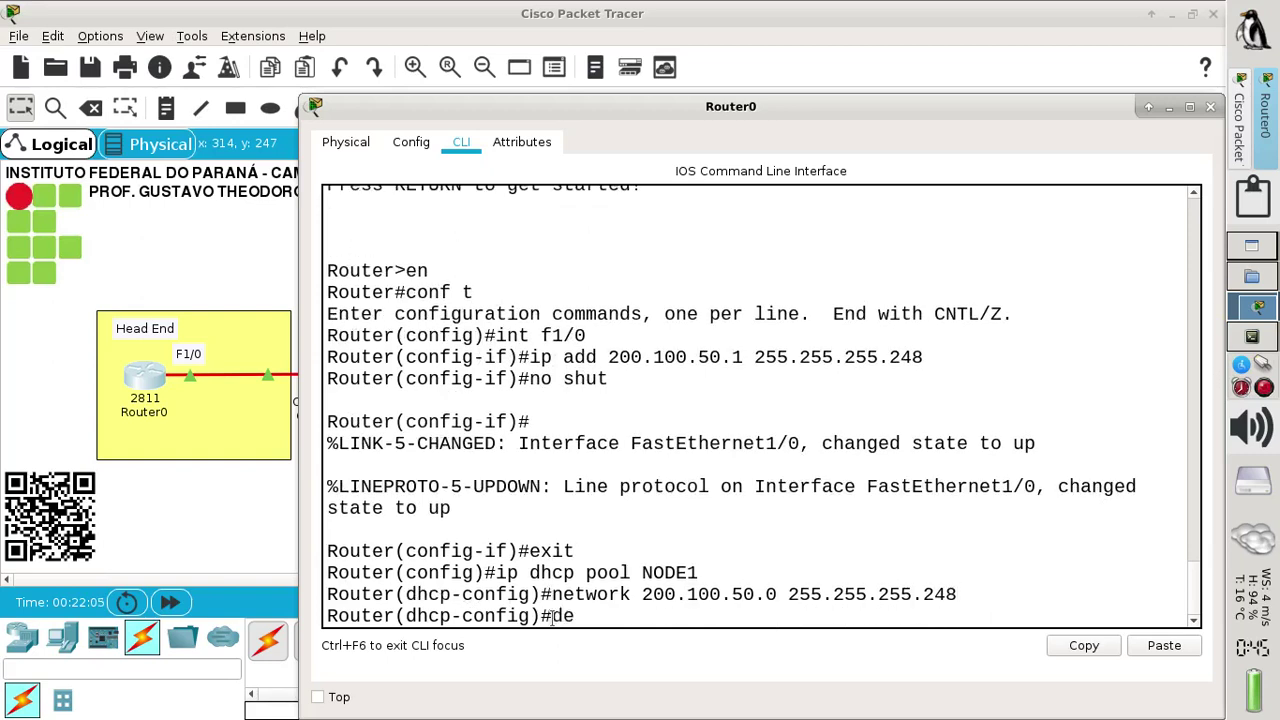
type("fault-route")
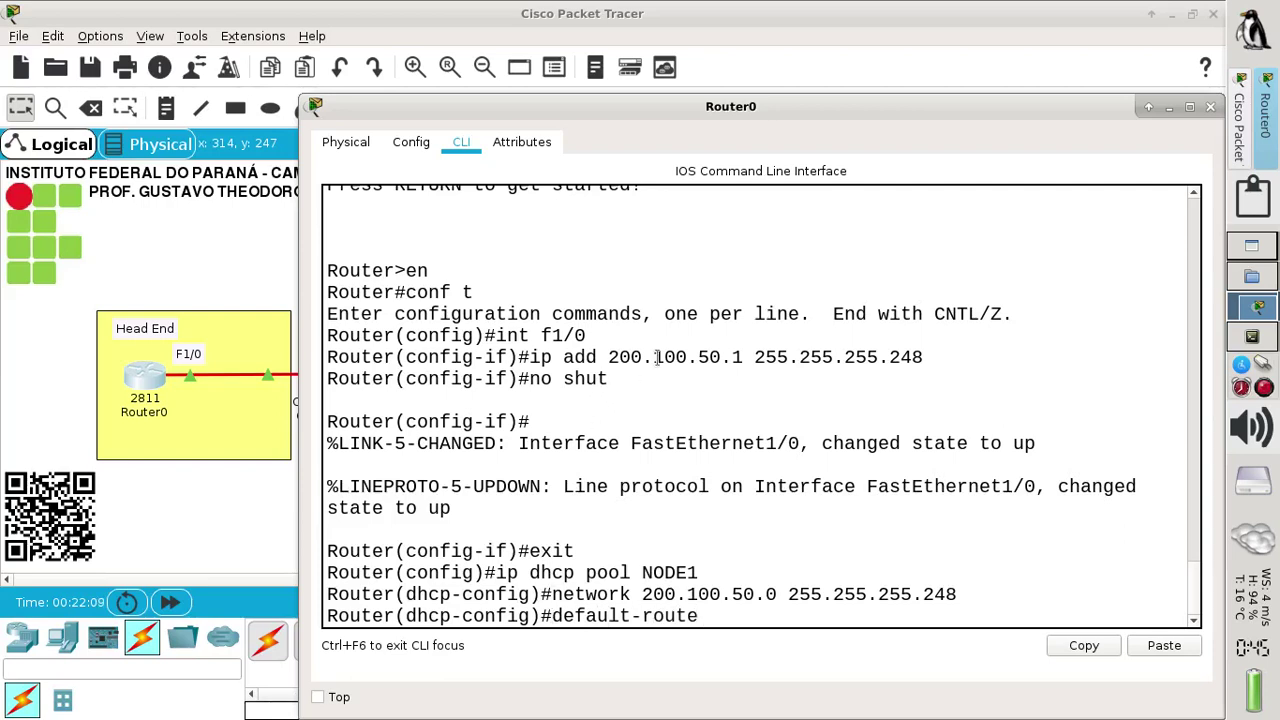
left_click_drag(606, 357, 742, 357)
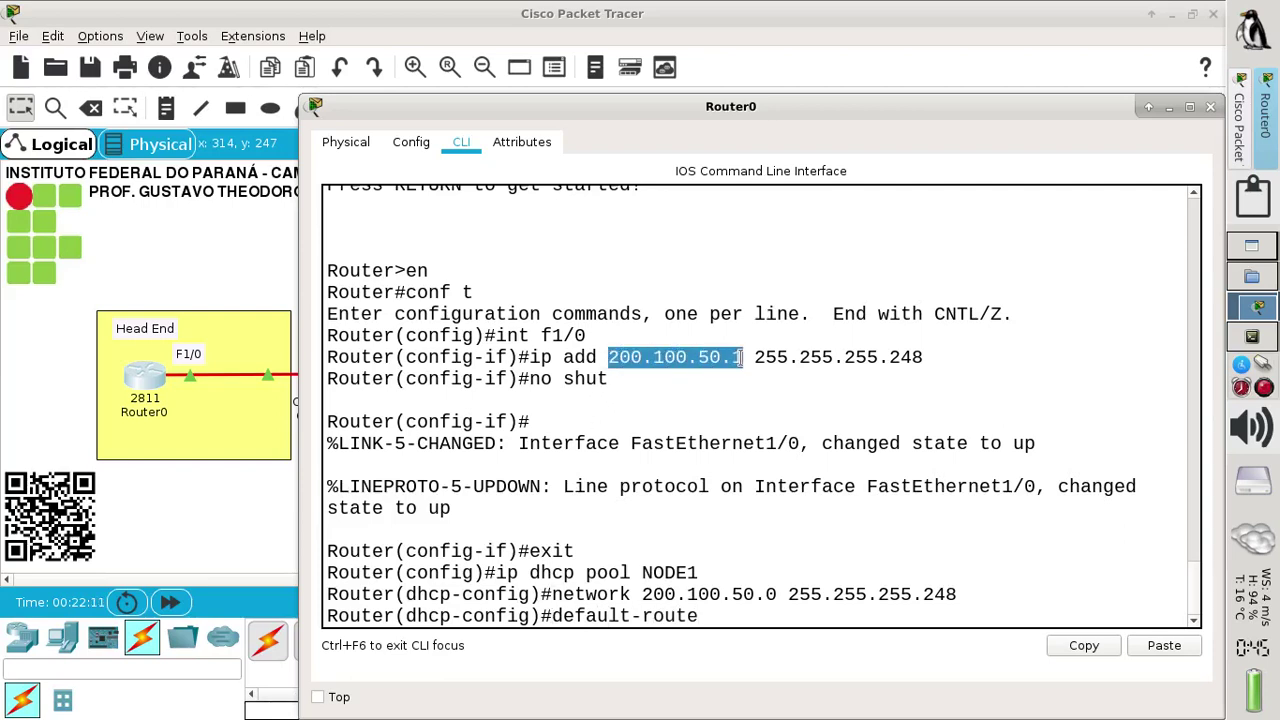
left_click(720, 614)
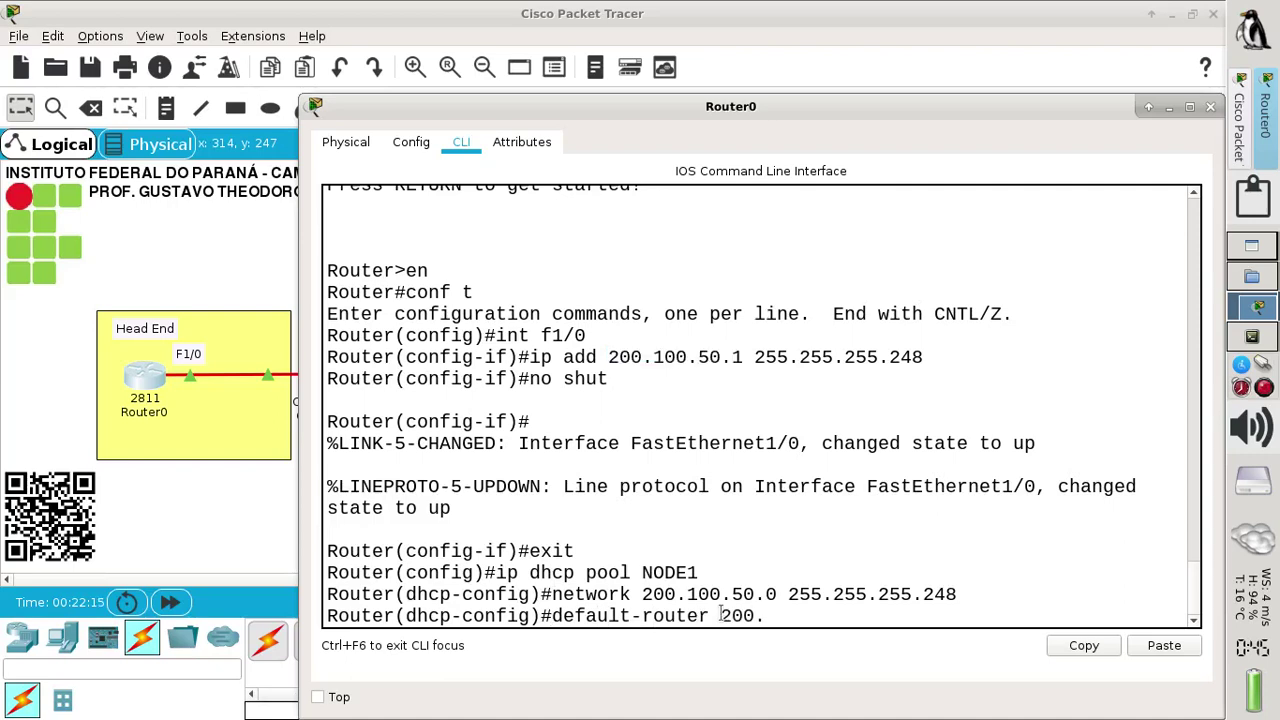
type("100.50.1")
key("Return")
Step: Set the NODE1 pool's DNS server to 200.100.50.1 and leave the DHCP pool configuration
type("dns-ser")
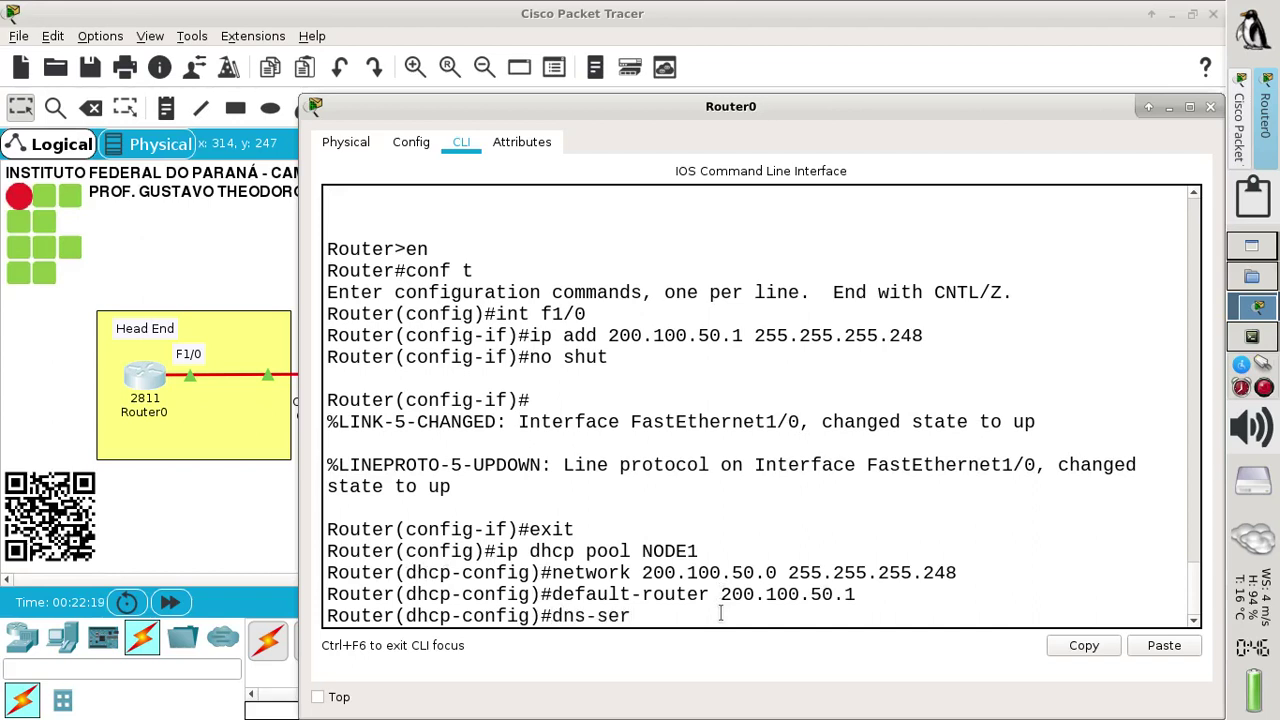
key("Tab")
type("200.100.50.1")
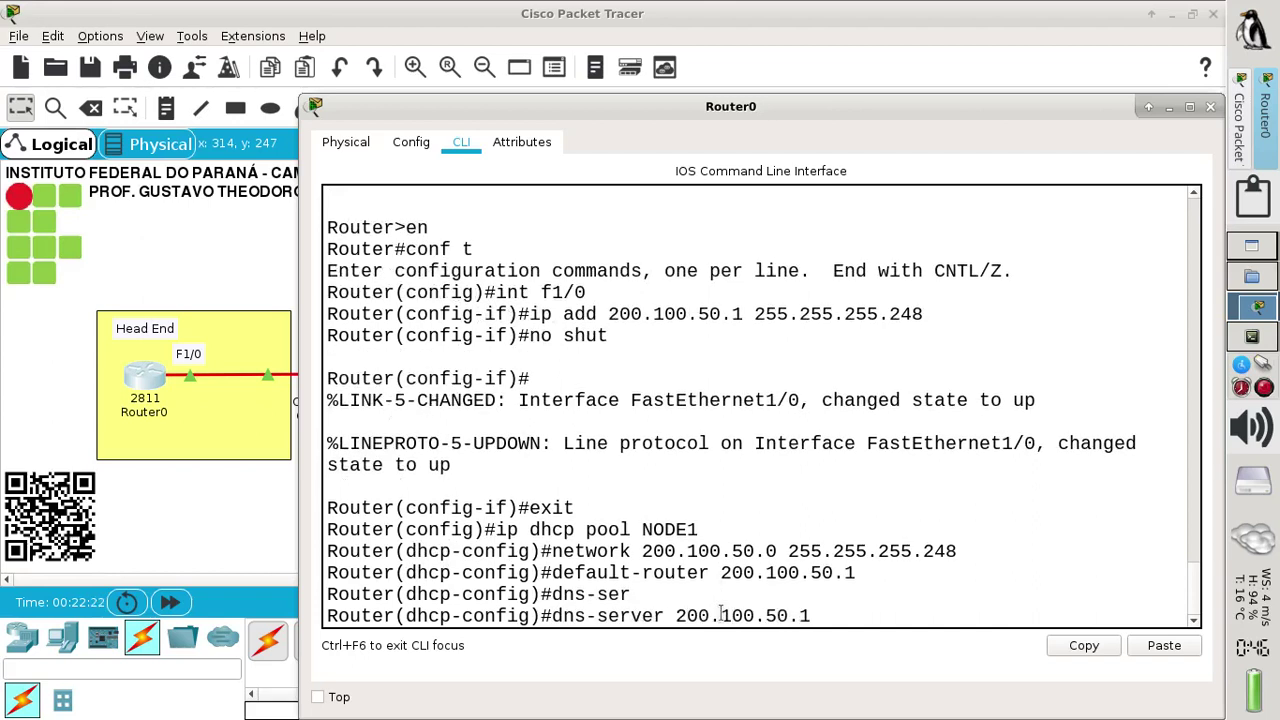
key("Return")
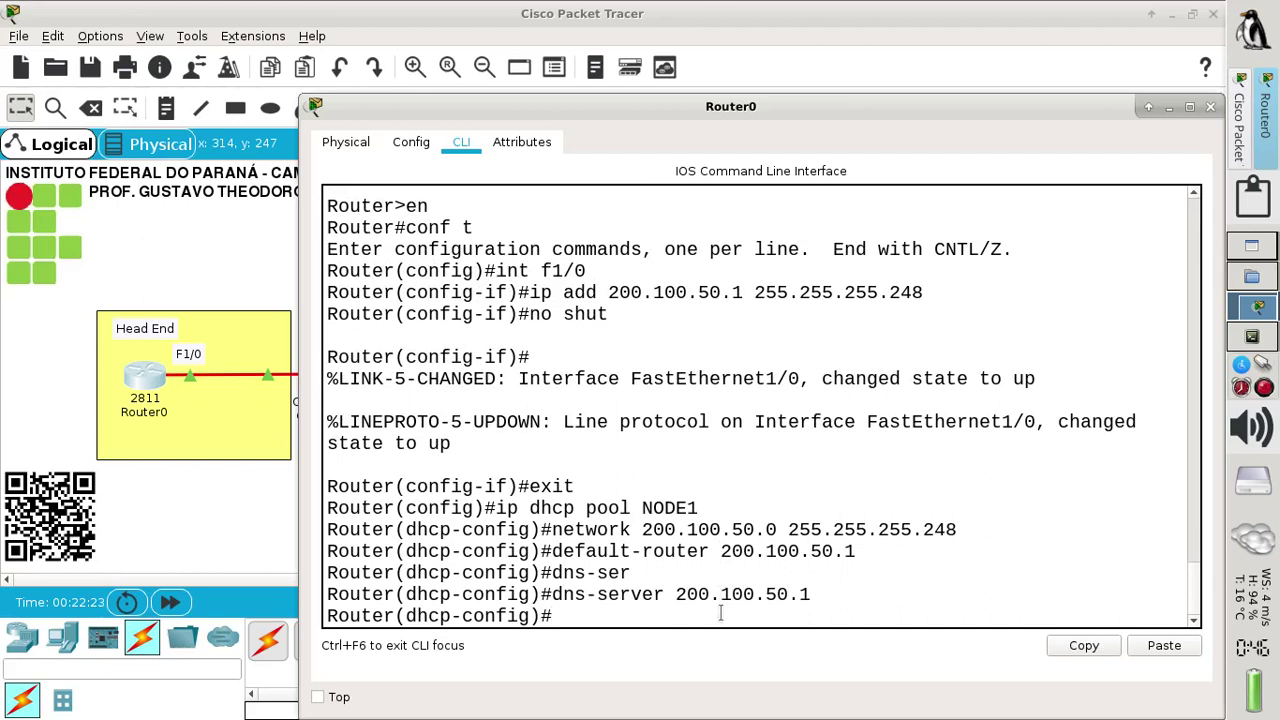
type("exit")
key("Return")
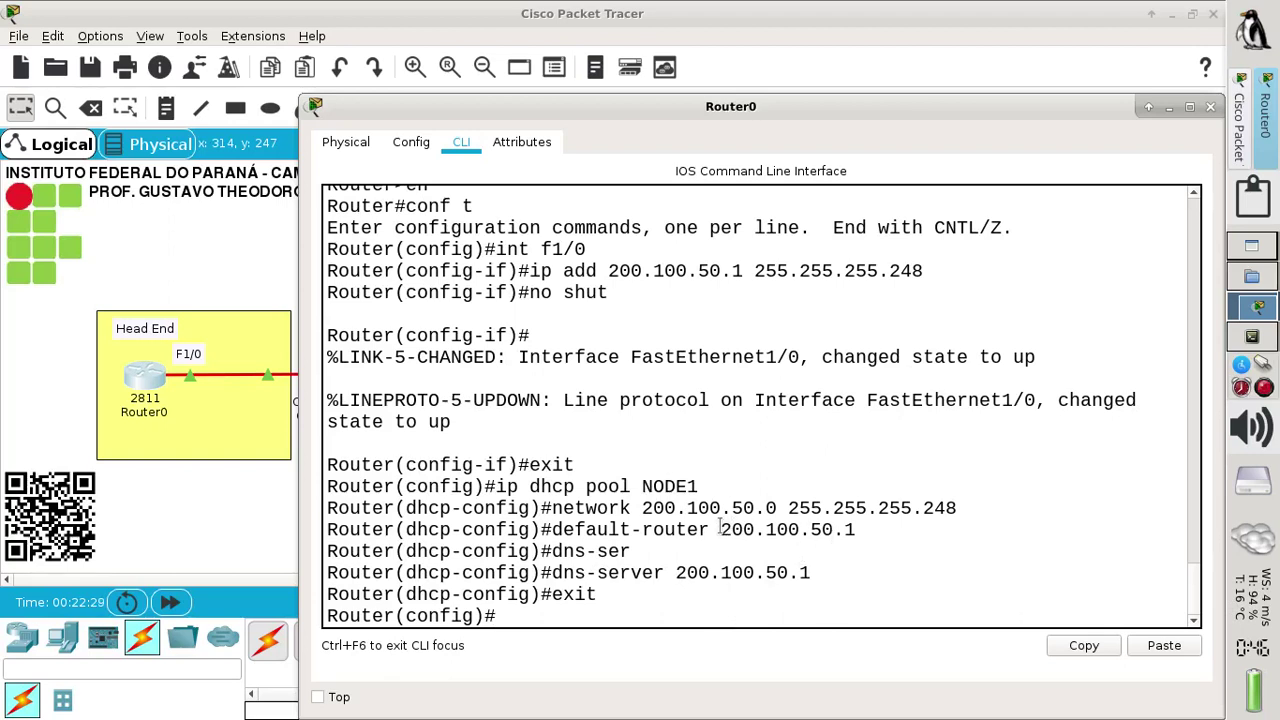
Step: Review the pool's default-router address and the subscriber PCs in the topology, and return to Router0's command line
left_click_drag(720, 529, 857, 530)
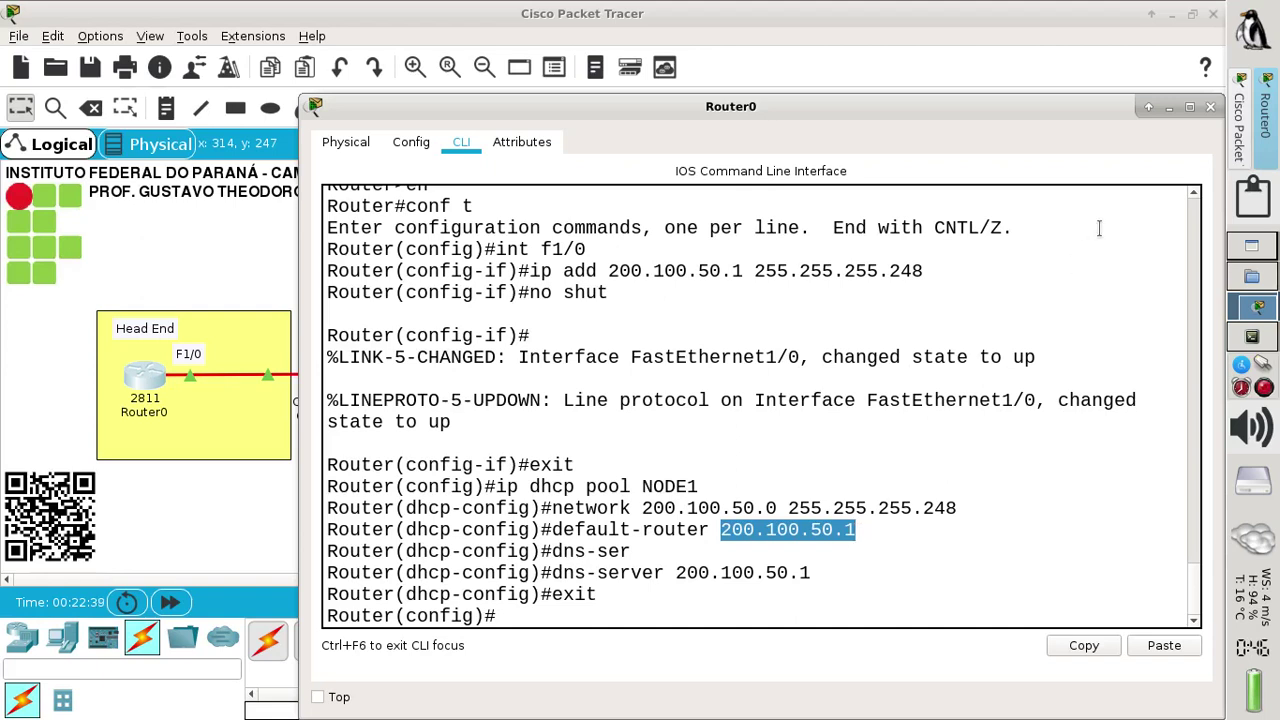
left_click(1170, 107)
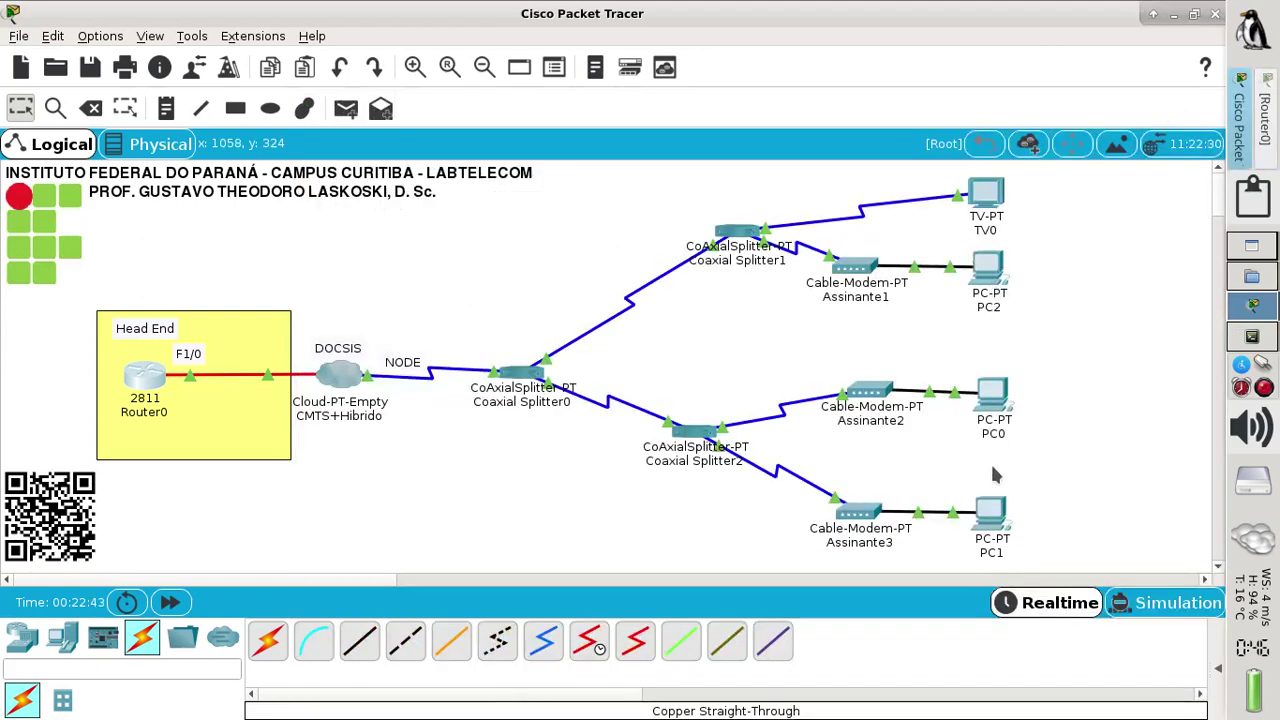
mouse_move(990, 292)
left_click(148, 385)
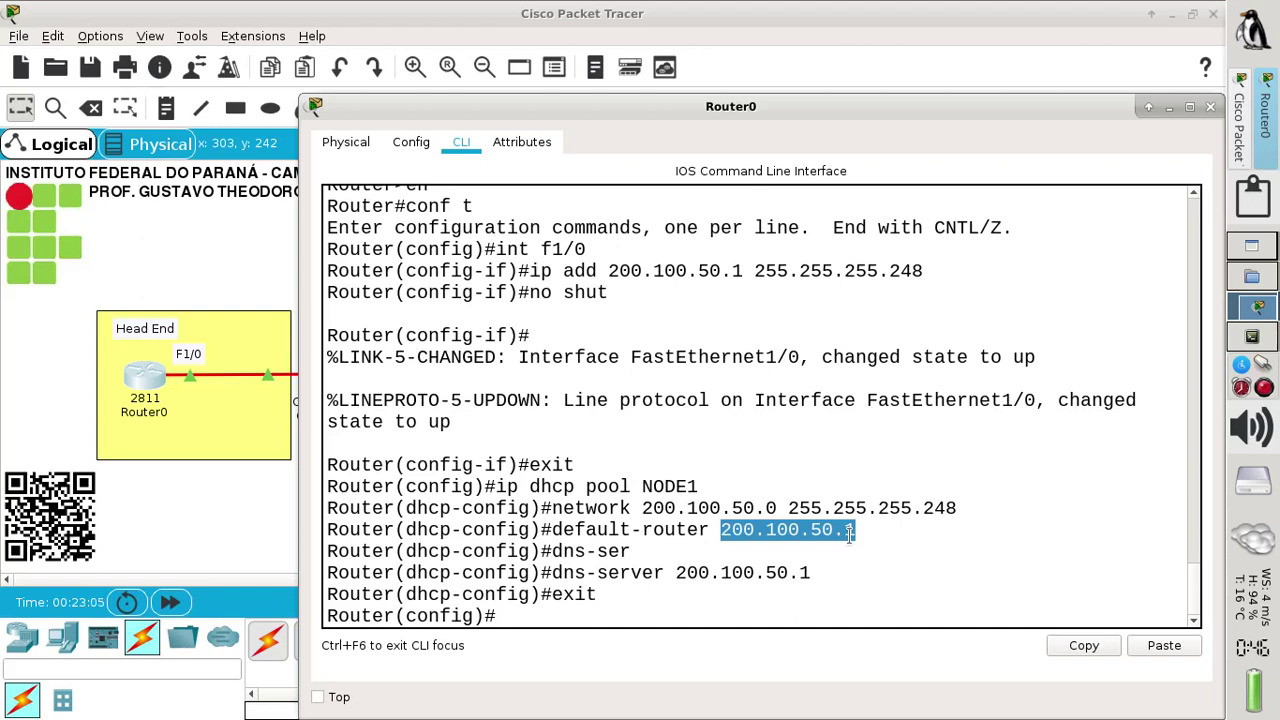
Step: Exclude 200.100.50.1 from Router0's DHCP assignments and minimize the router's window
left_click(553, 614)
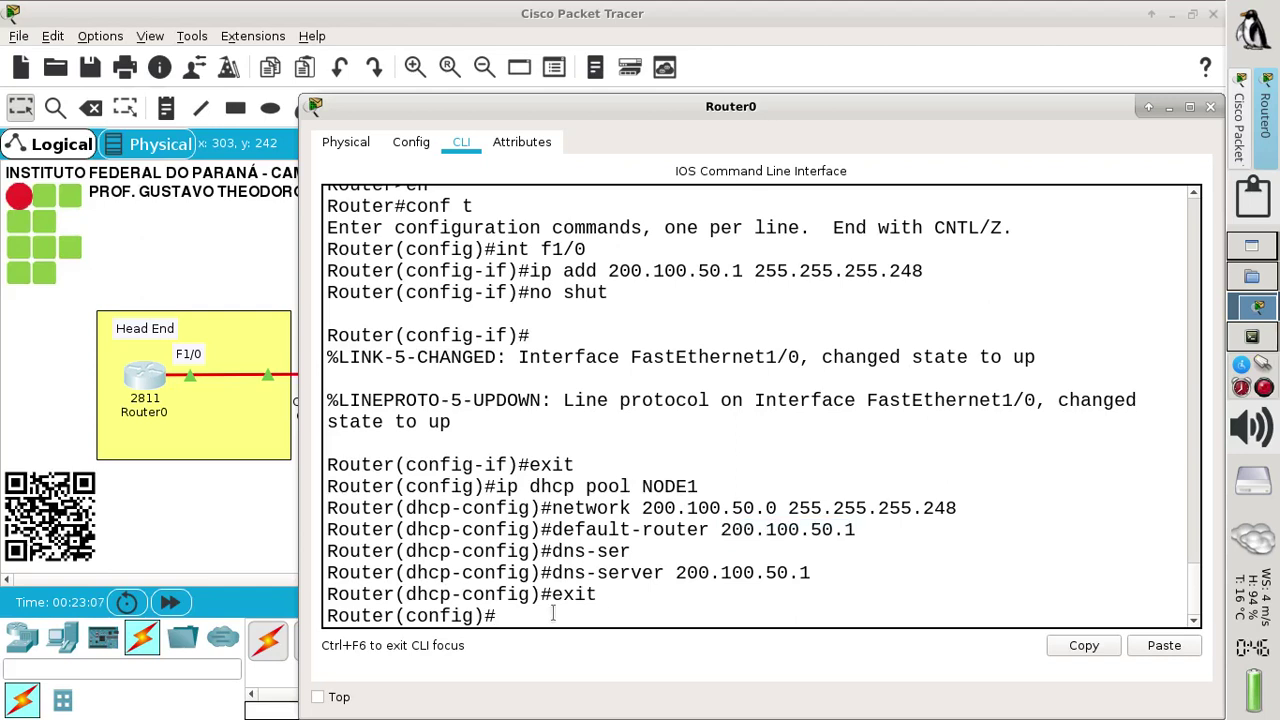
type("ip dhcp ex")
key("Tab")
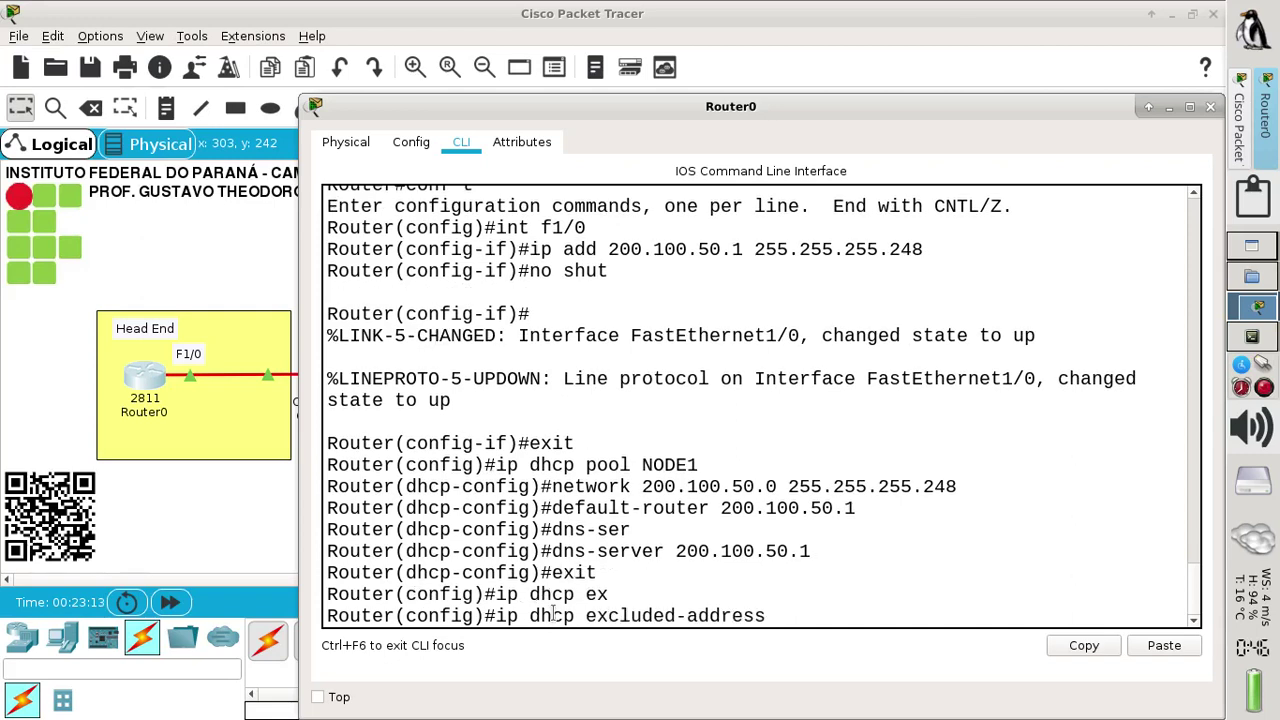
type("200.100.50.1")
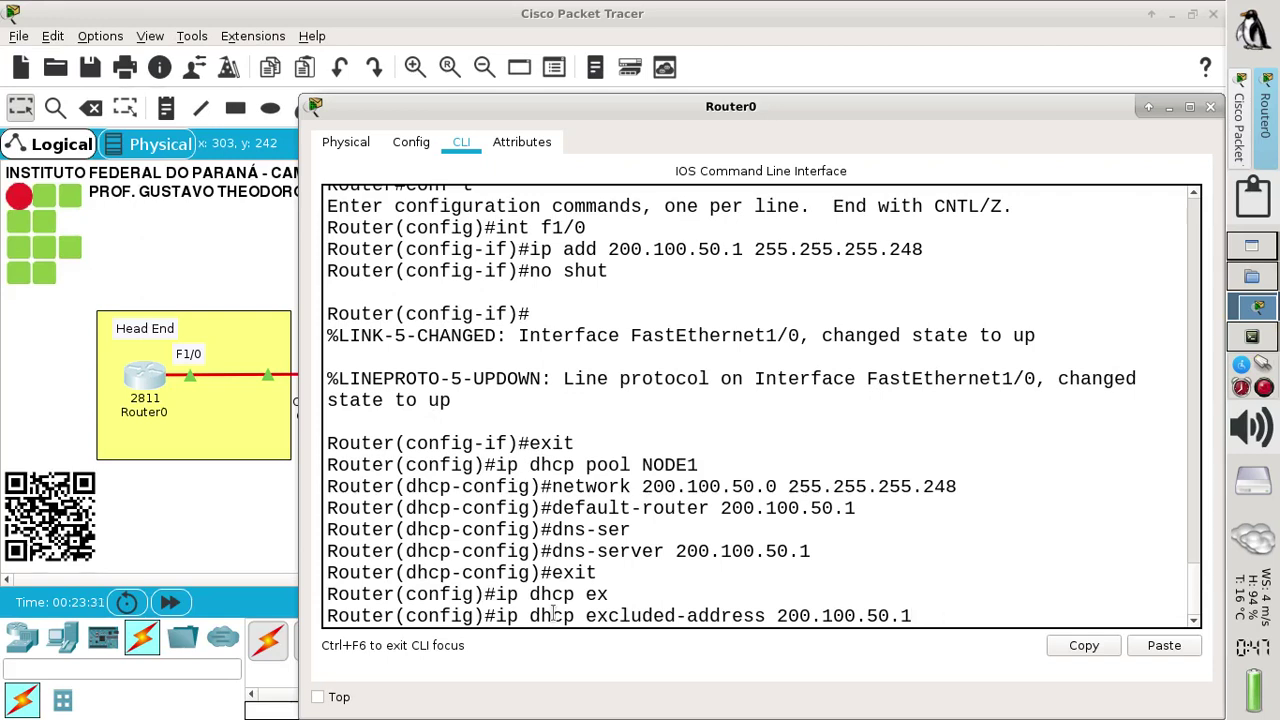
key("Return")
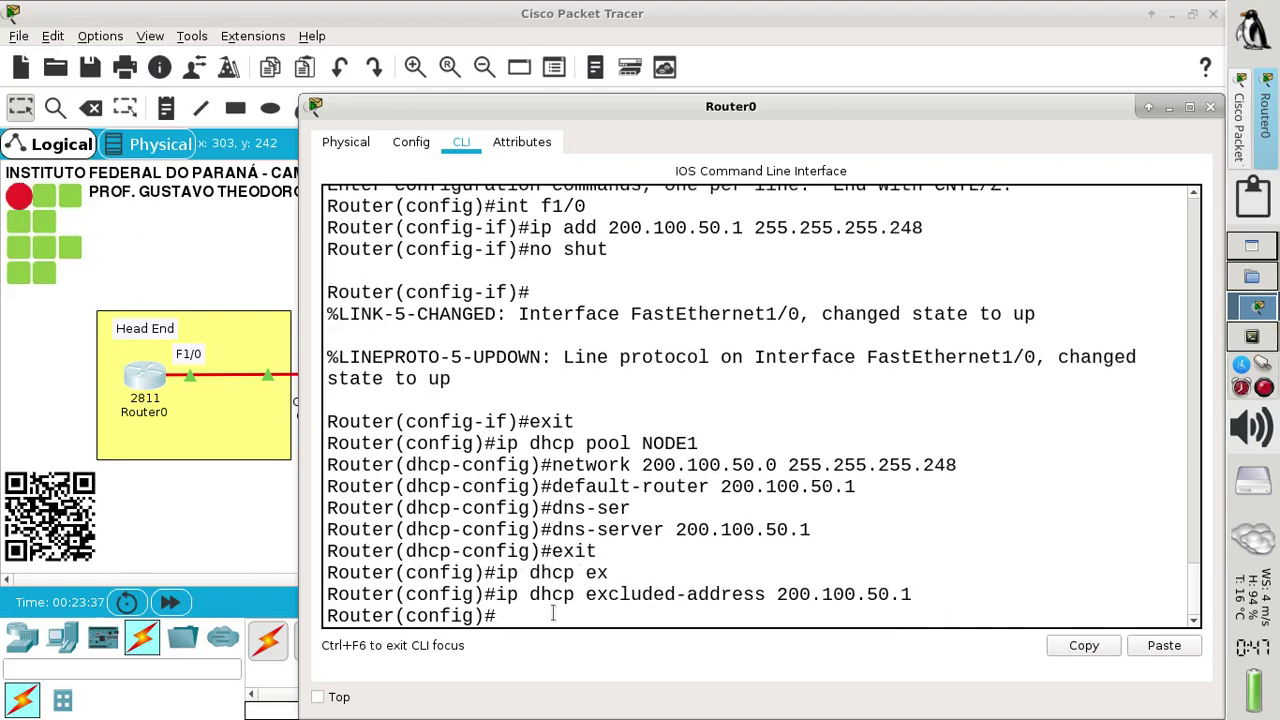
left_click(1168, 107)
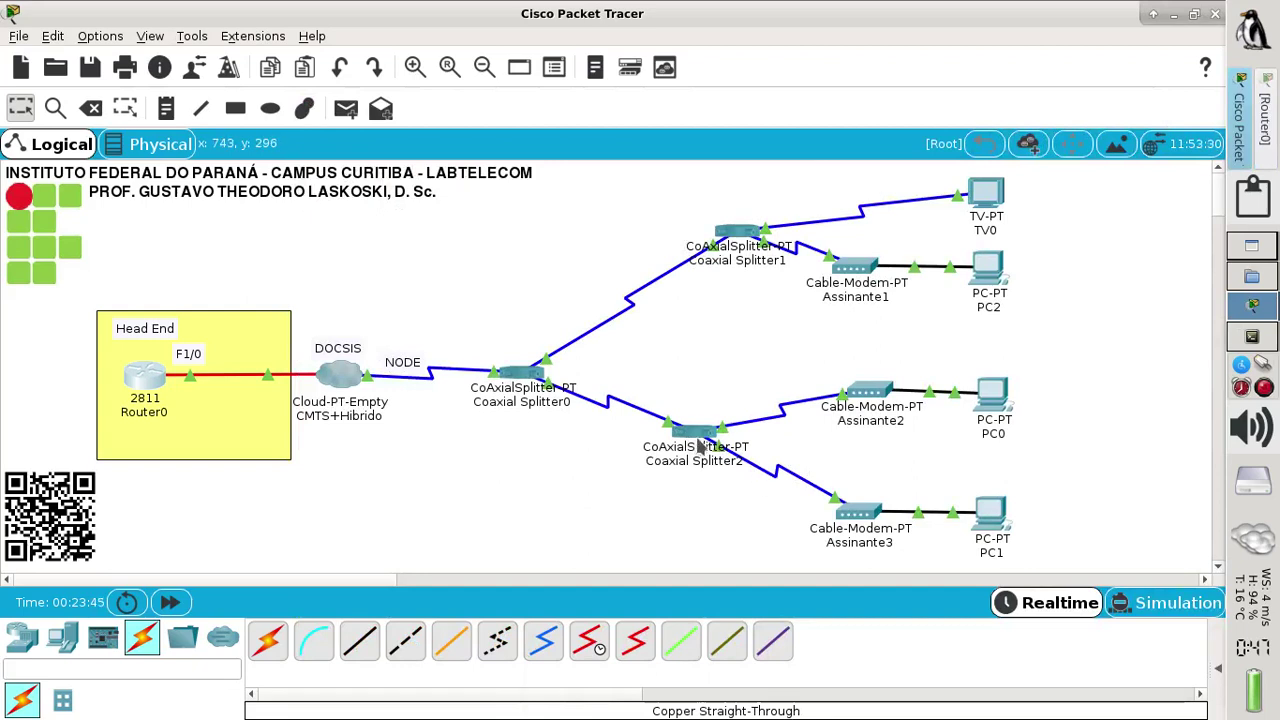
Step: Check the /29 subnet plan in the terminal and exclude 200.100.50.7 through 200.100.50.254 from Router0's DHCP assignments
mouse_move(692, 452)
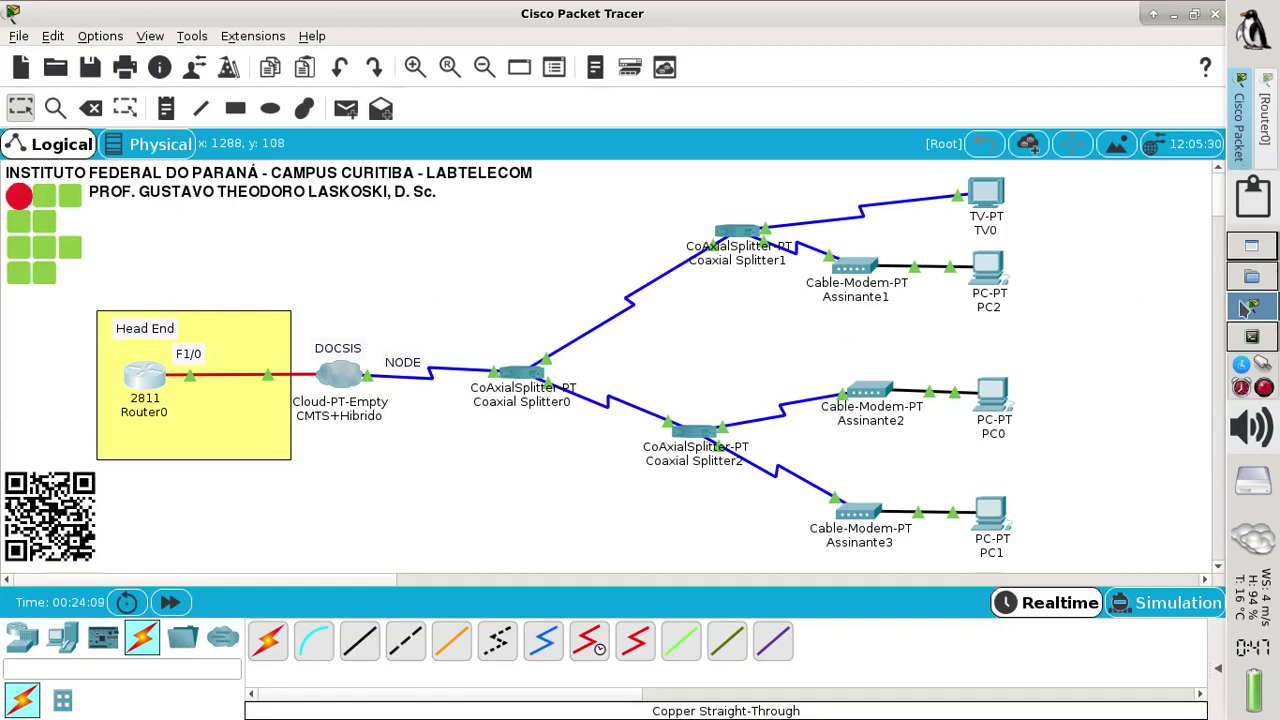
left_click(1251, 337)
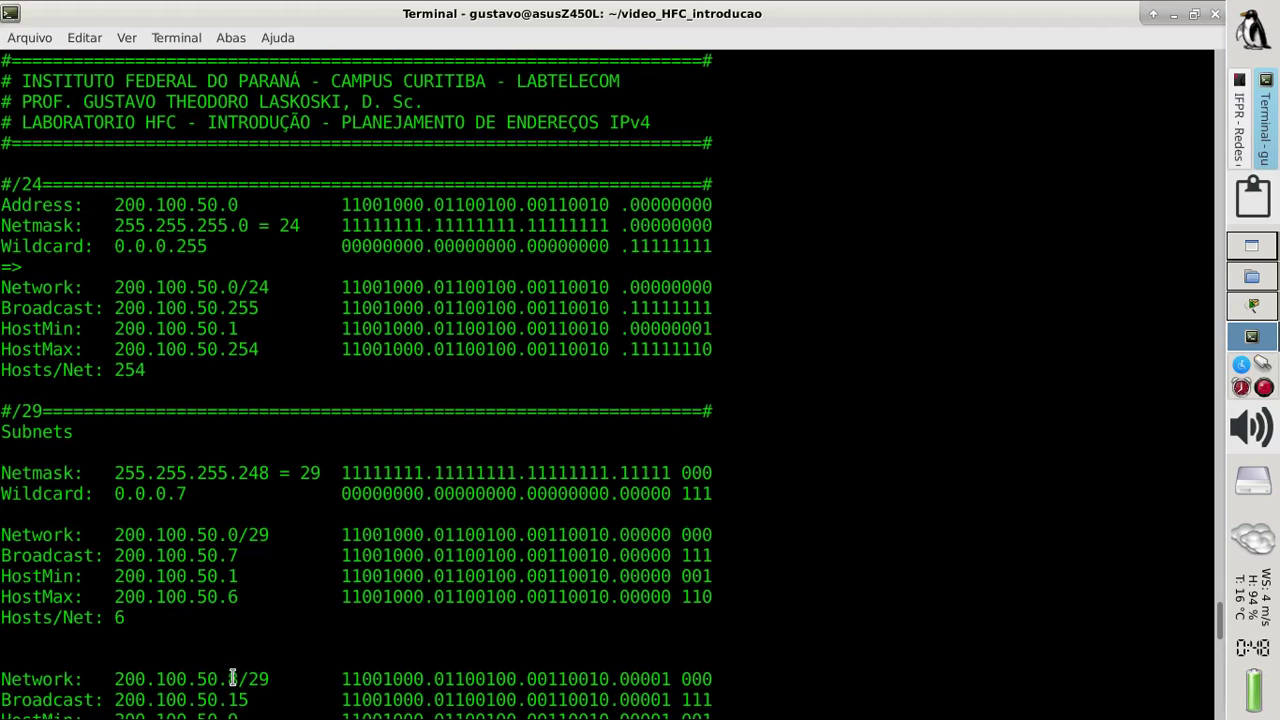
left_click(1256, 312)
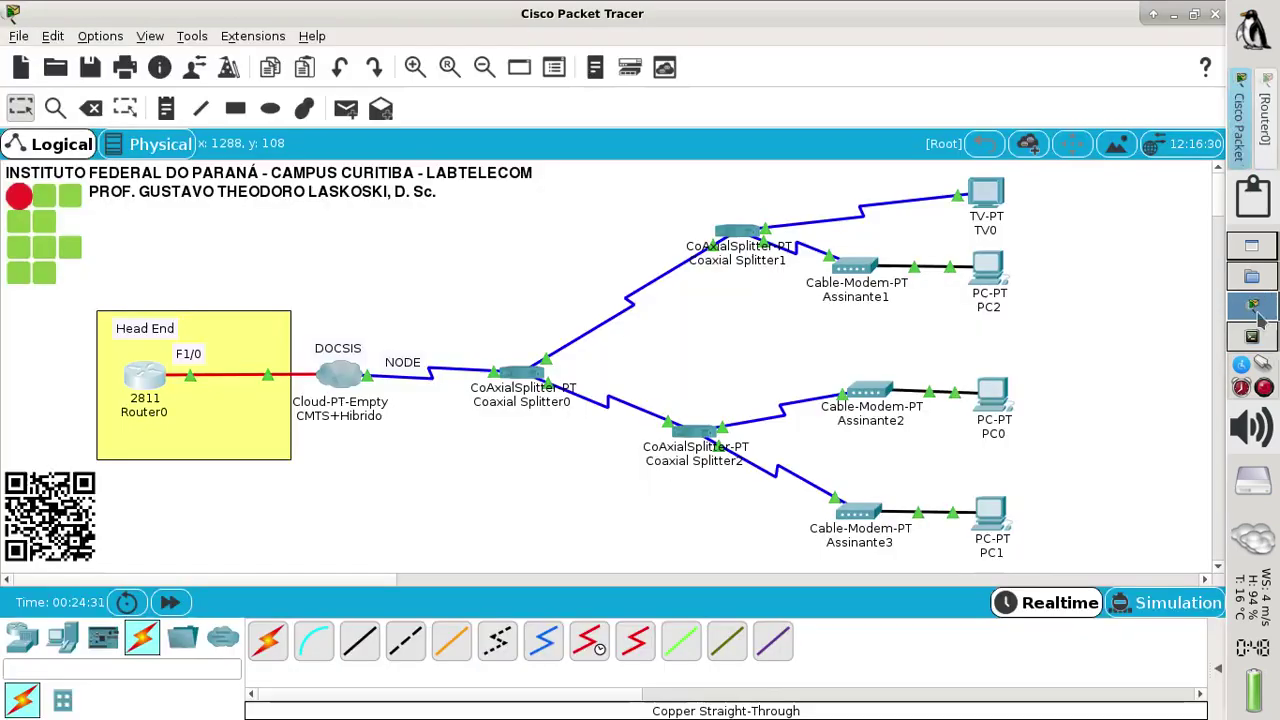
left_click(155, 383)
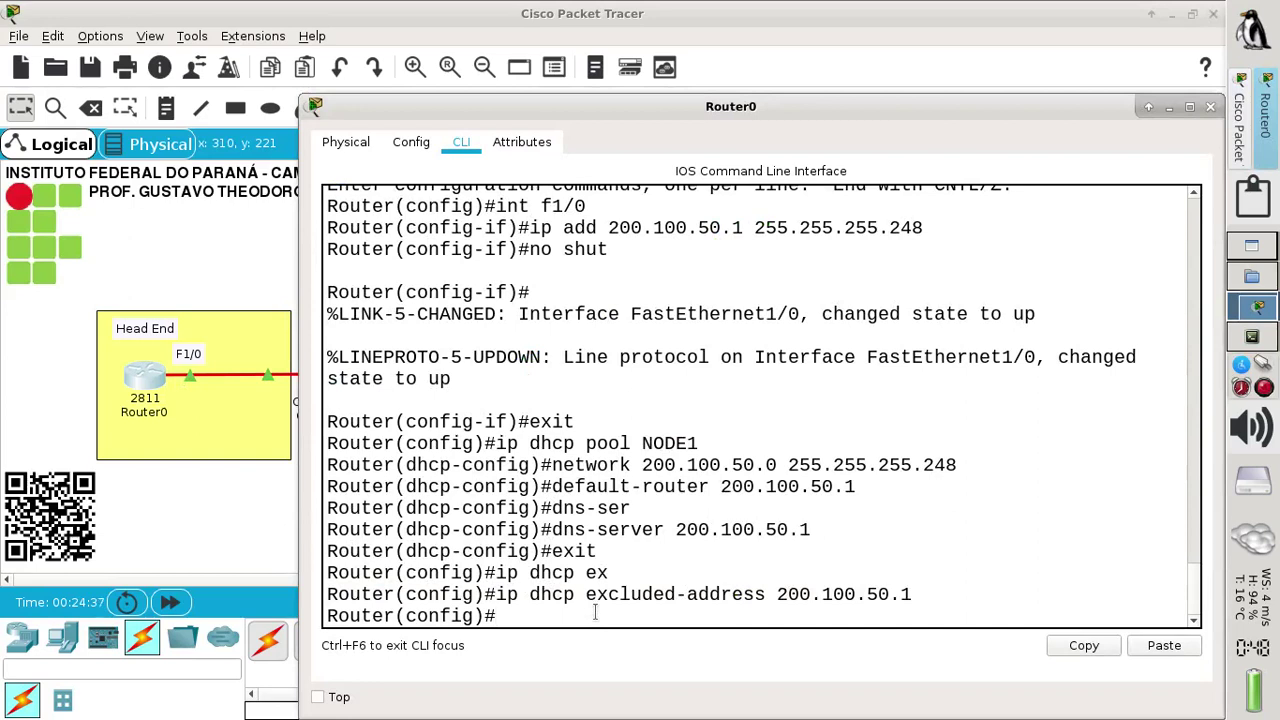
type("ip dhcp ex")
key("Tab")
type("20")
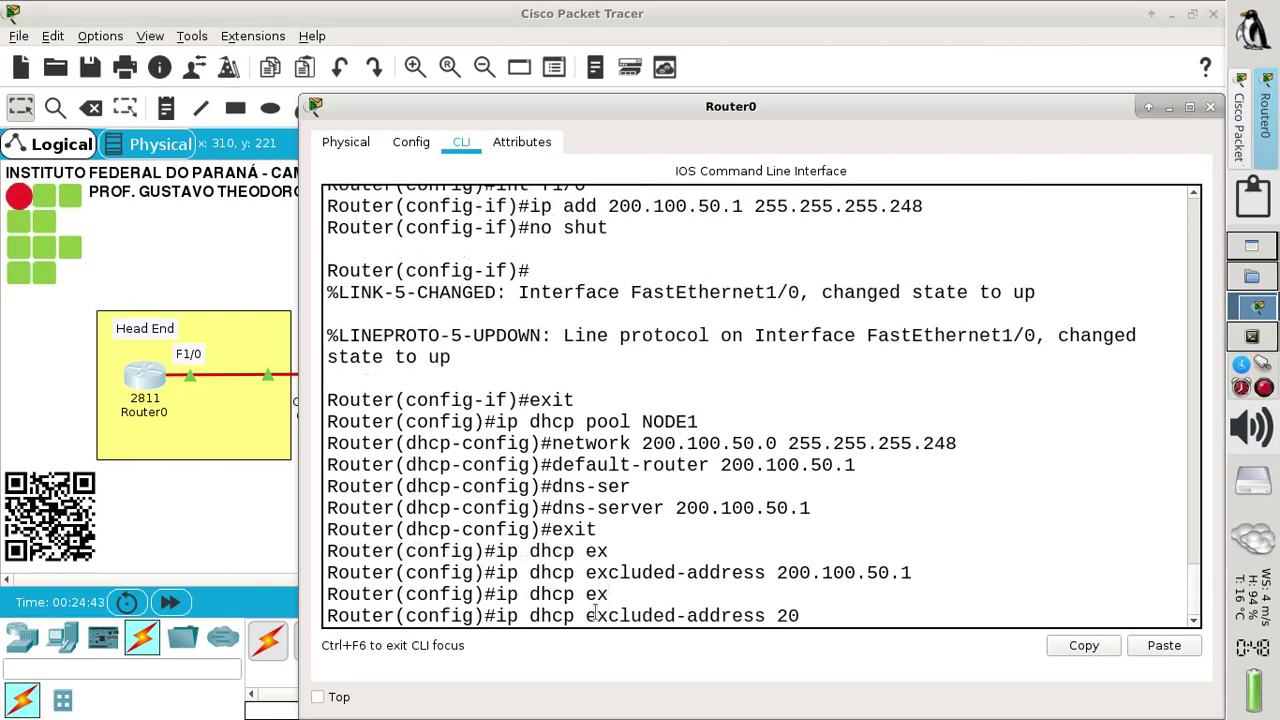
type("0.100.50.7 200.100.5")
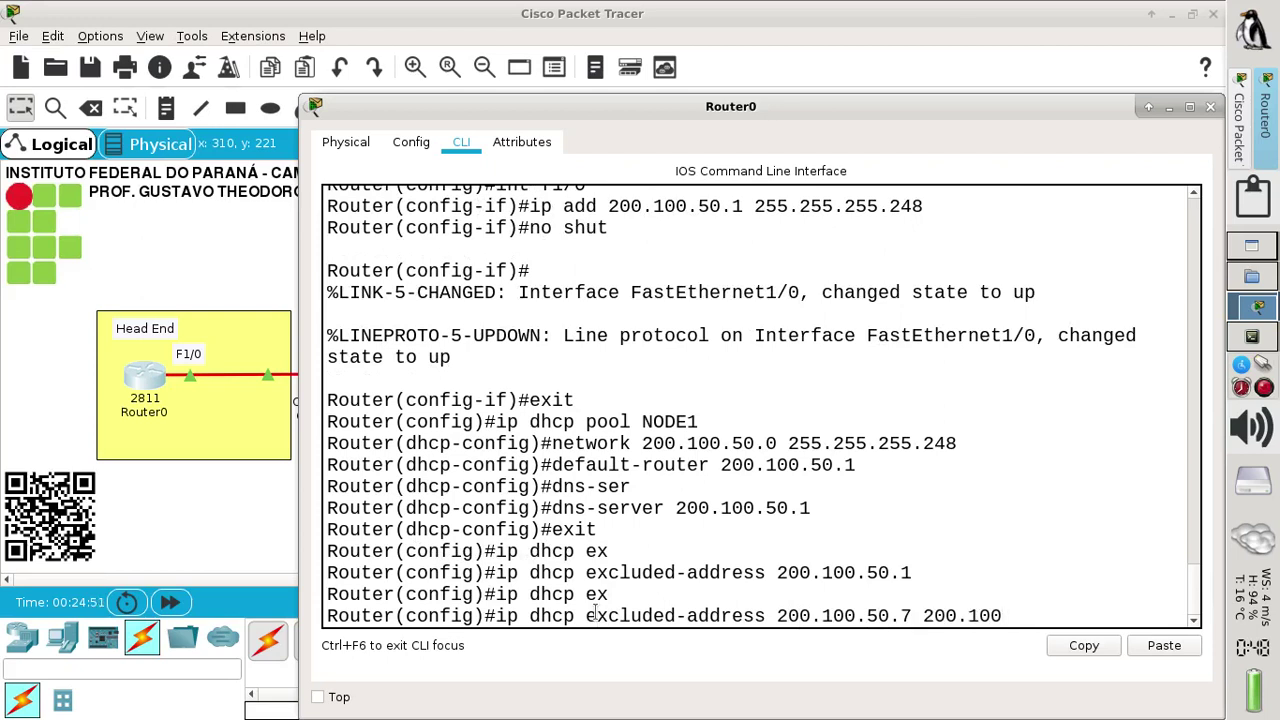
type("0.254")
key("Return")
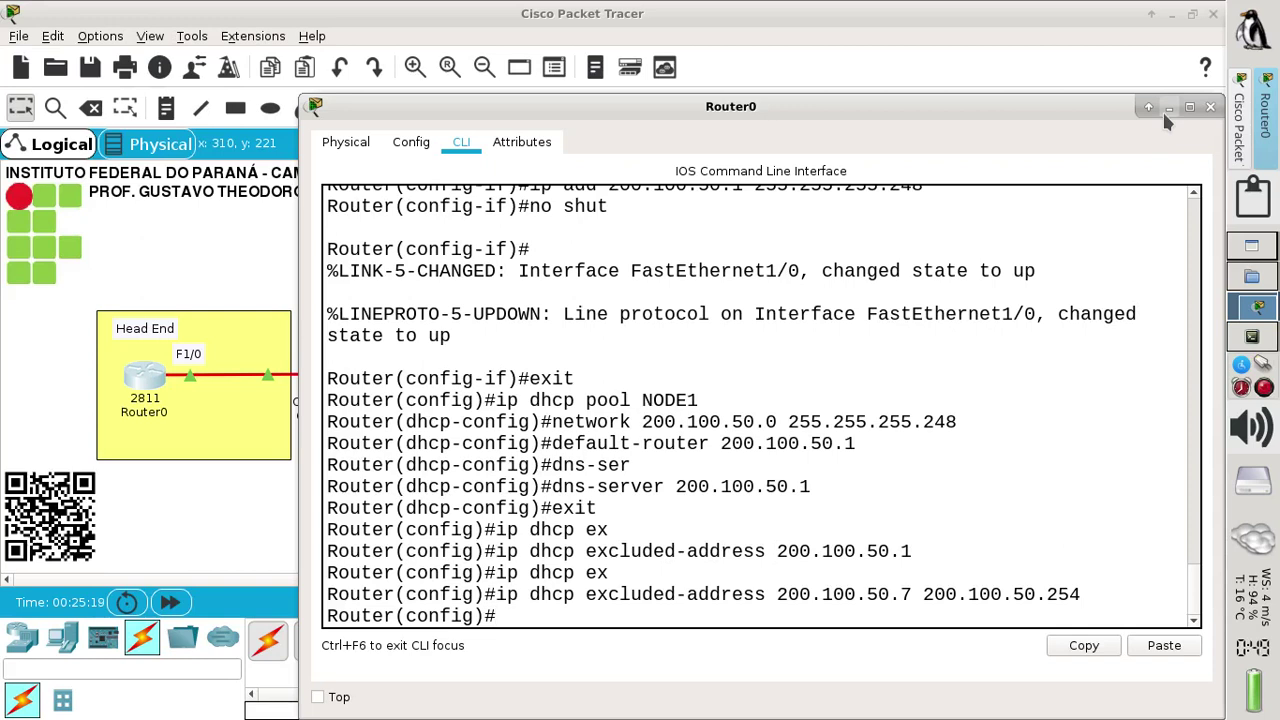
Step: Leave Router0's configuration mode, save its configuration to memory, and minimize the router's window
type("end")
key("Return")
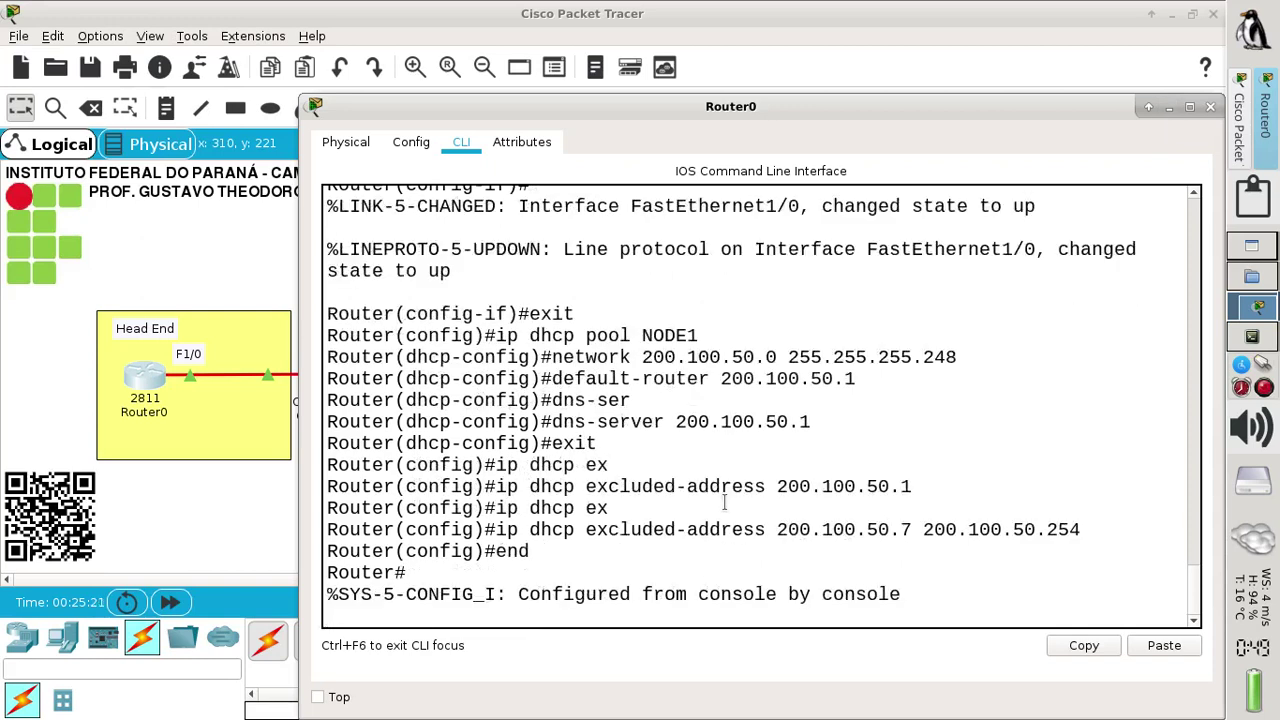
type("wr")
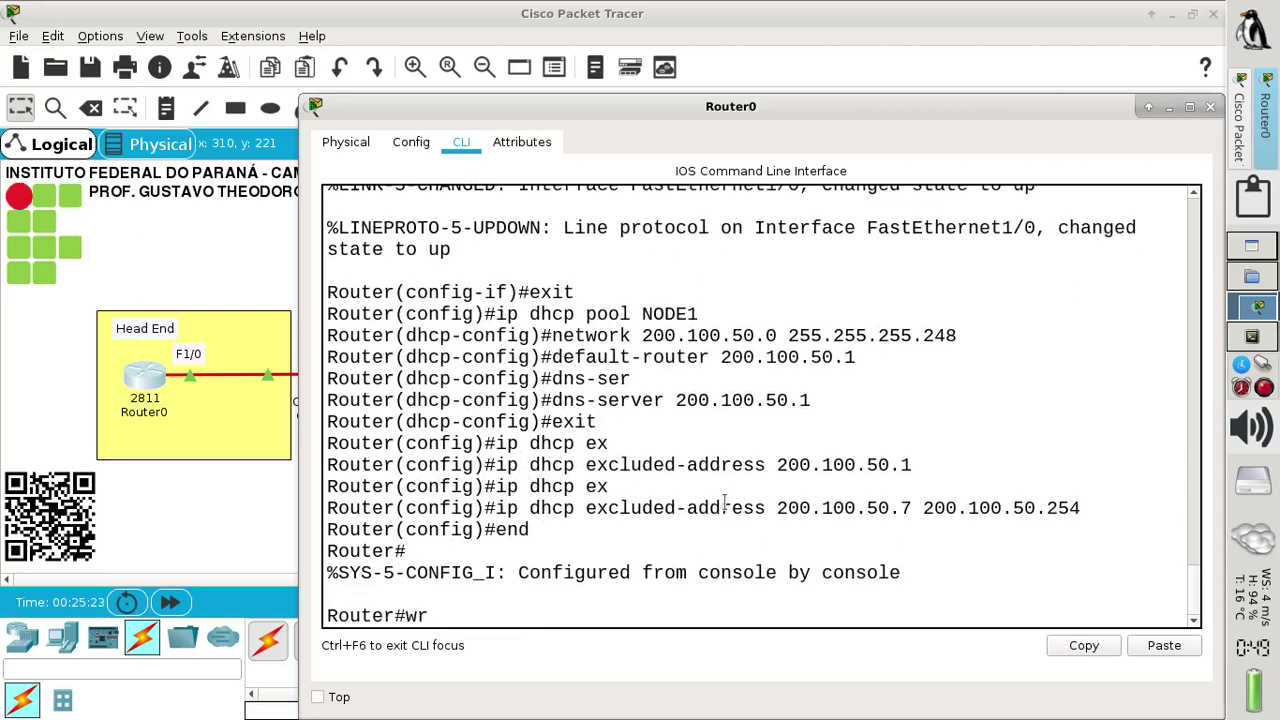
key("Return")
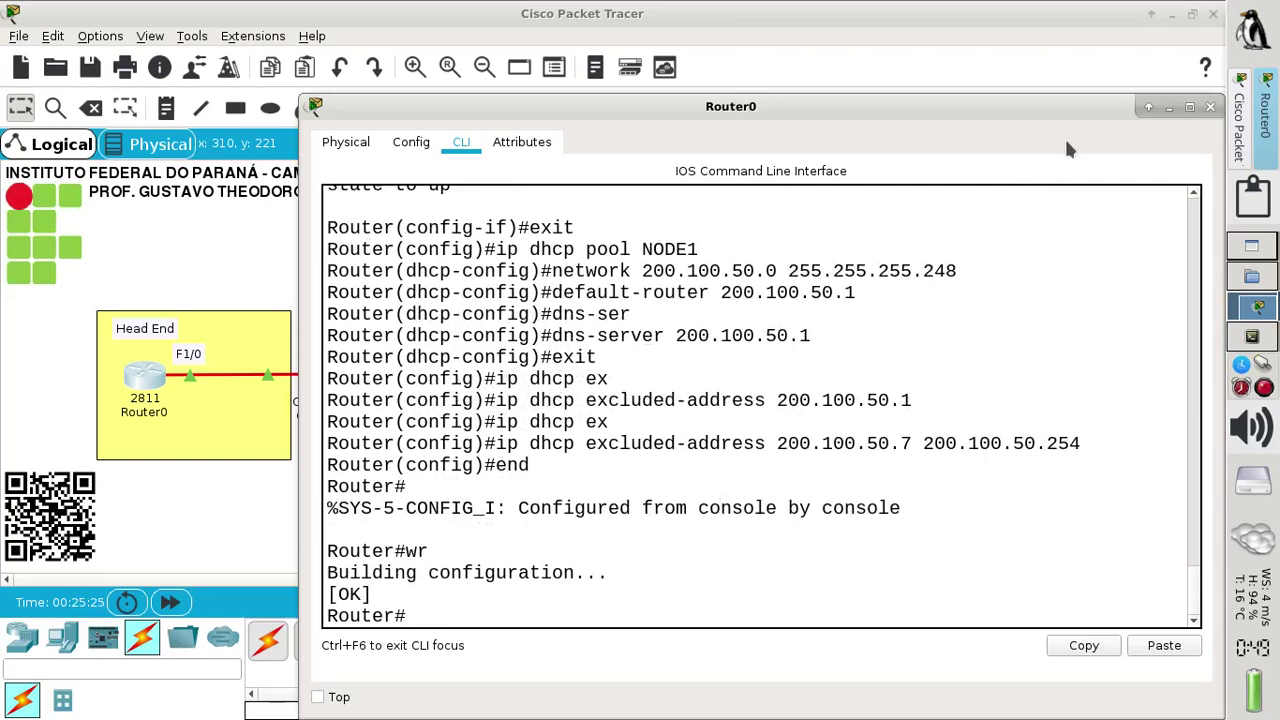
left_click(1167, 108)
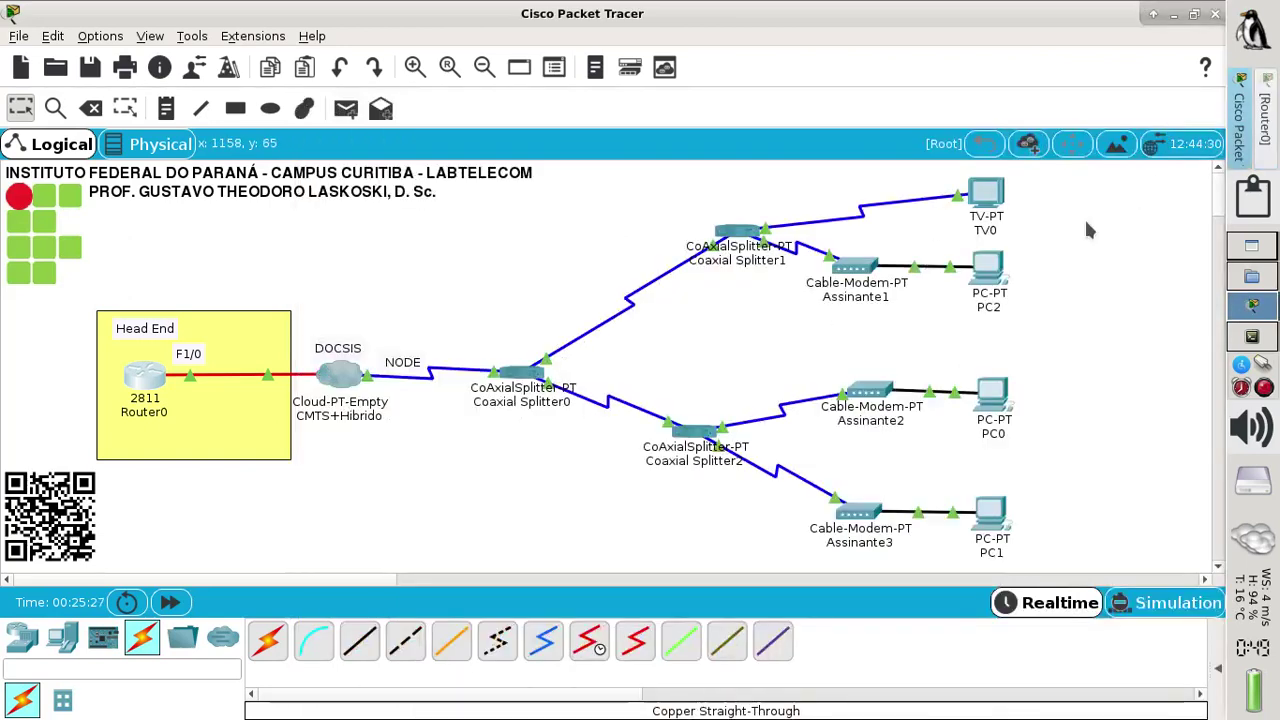
Step: Set PC2's IPv4 configuration to DHCP and close the PC's window
left_click(988, 272)
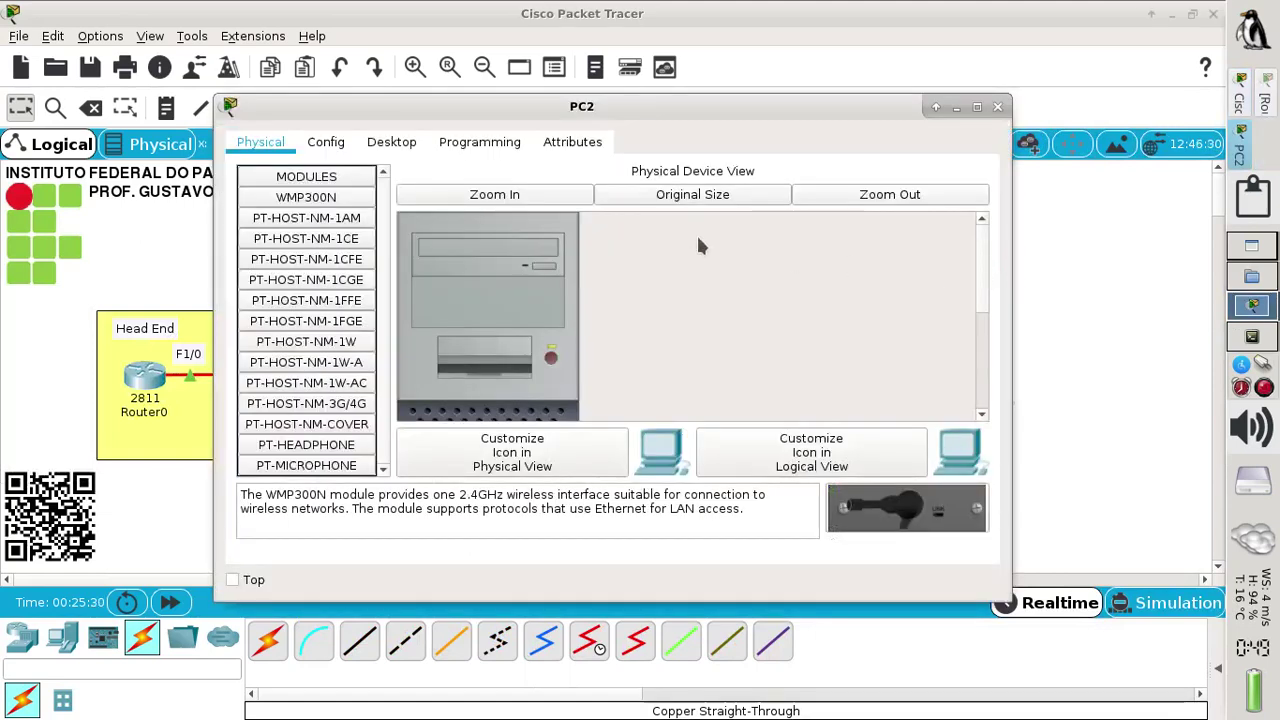
left_click(395, 143)
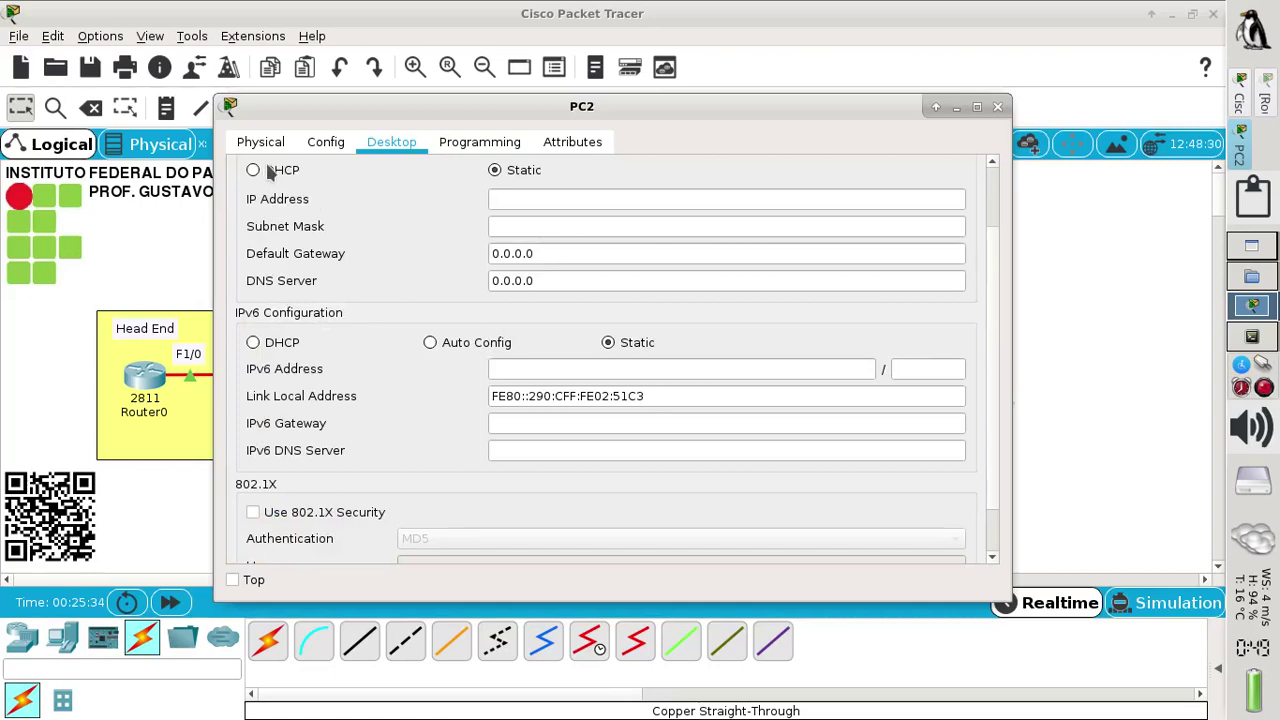
left_click(256, 171)
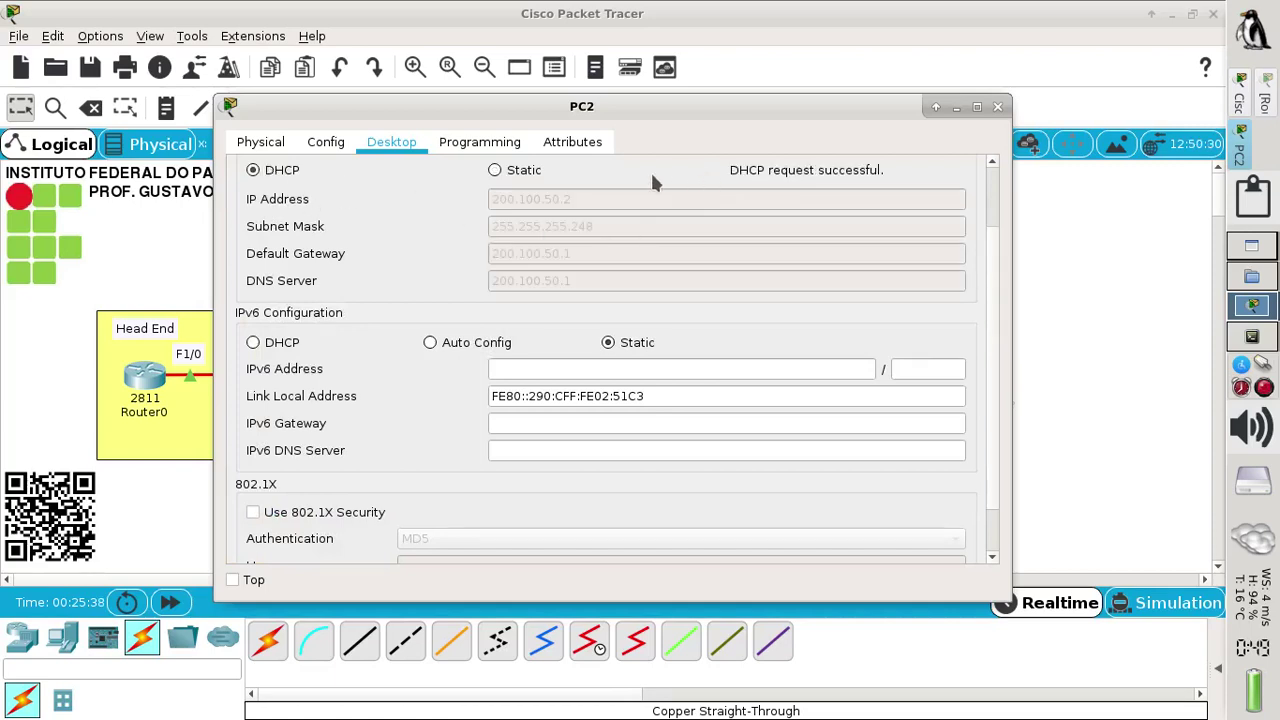
left_click(997, 106)
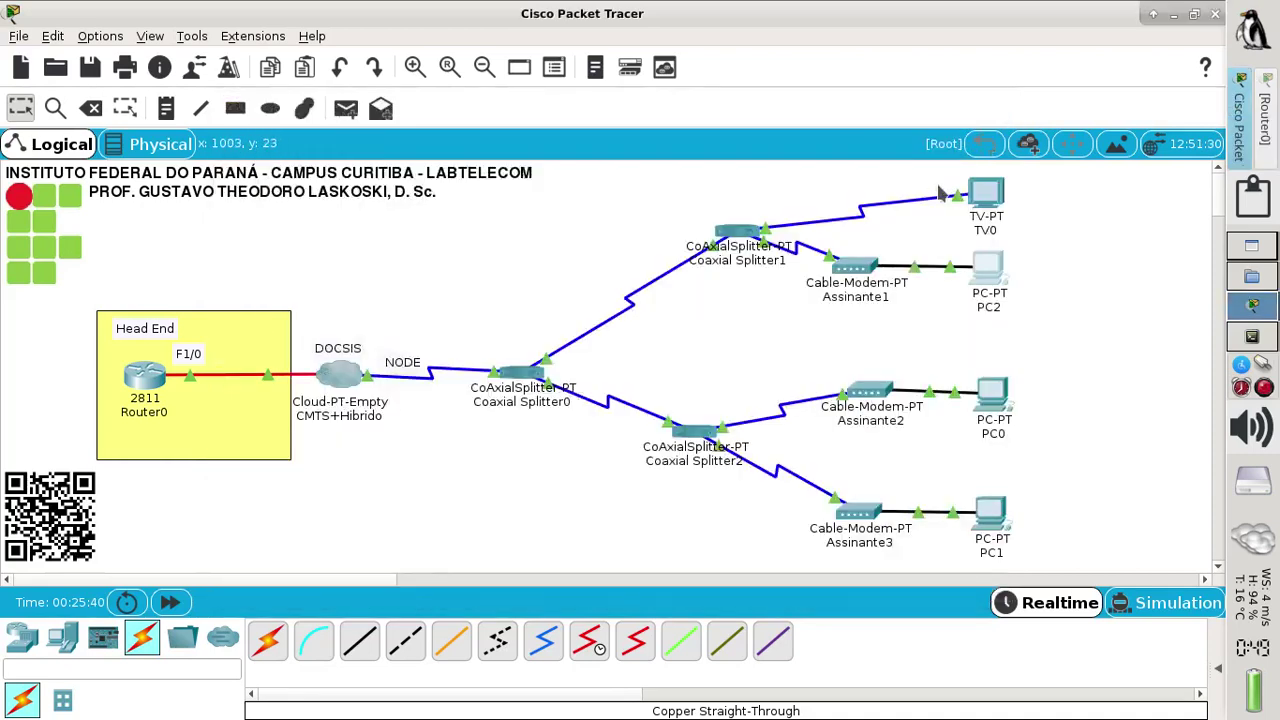
mouse_move(987, 285)
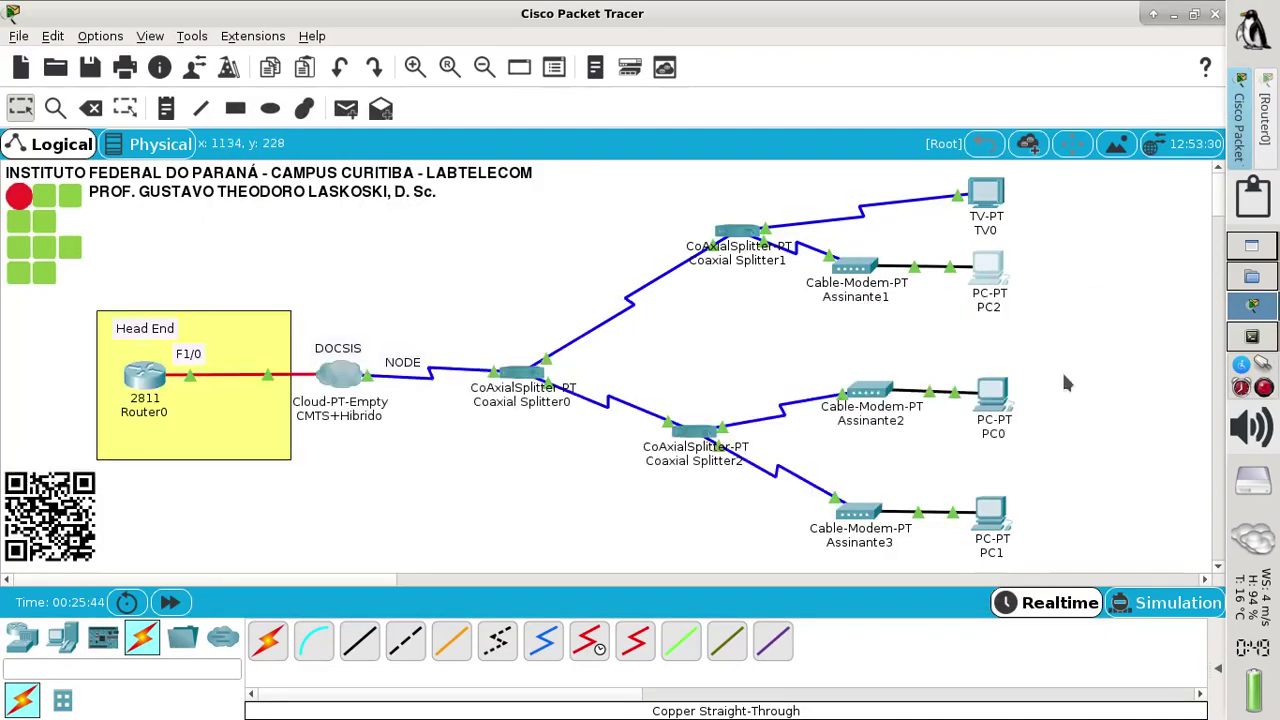
Step: Set PC0's IPv4 configuration to DHCP, close its window, and check the address assigned to it in the topology
left_click(1005, 416)
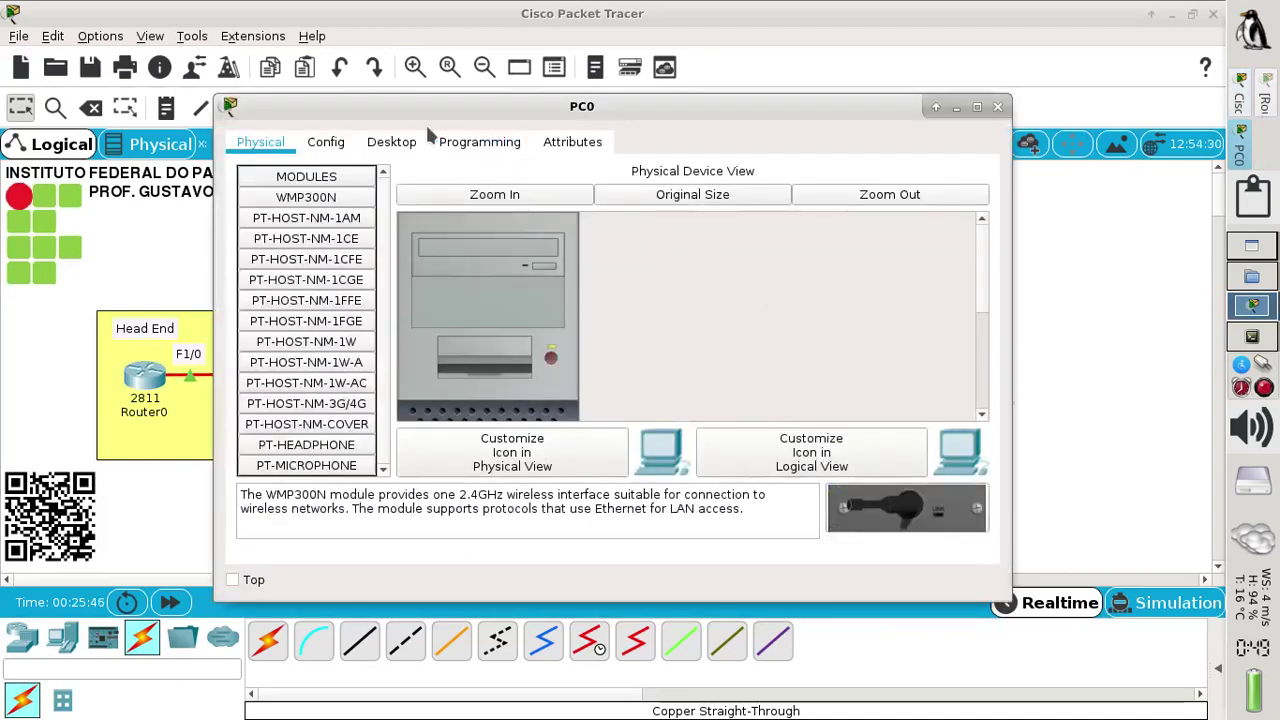
left_click(405, 143)
left_click(336, 186)
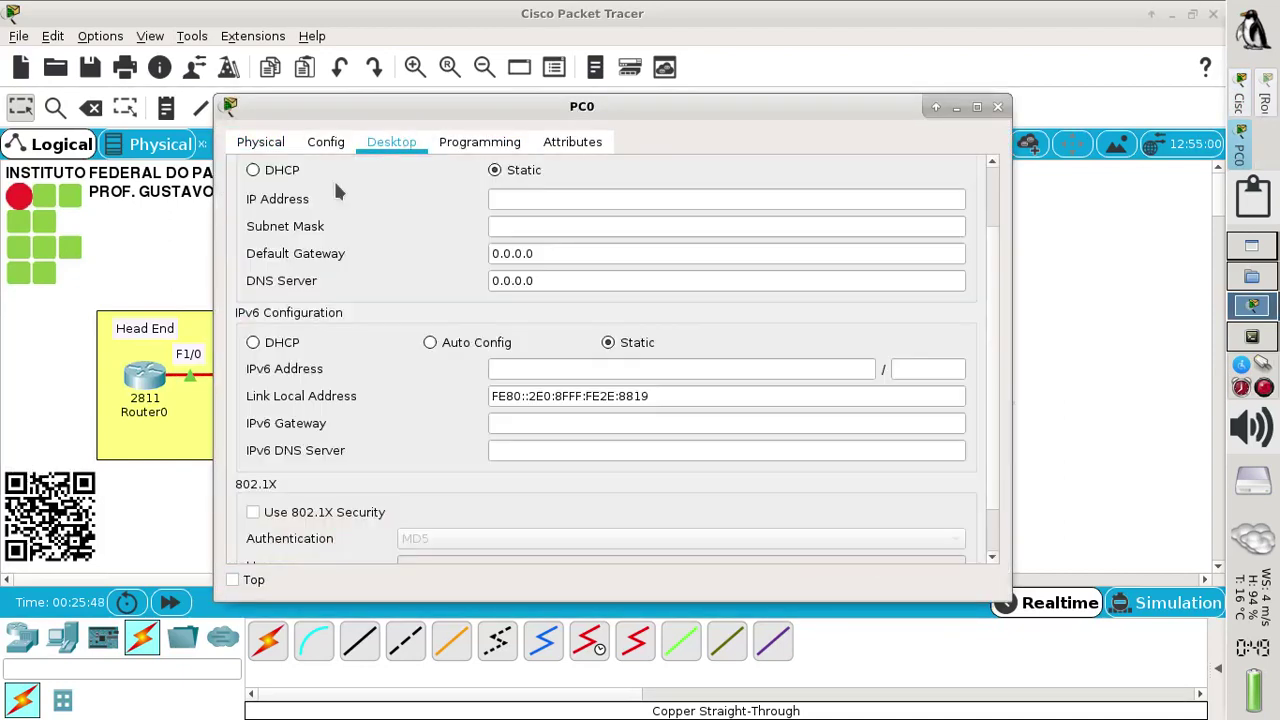
left_click(276, 176)
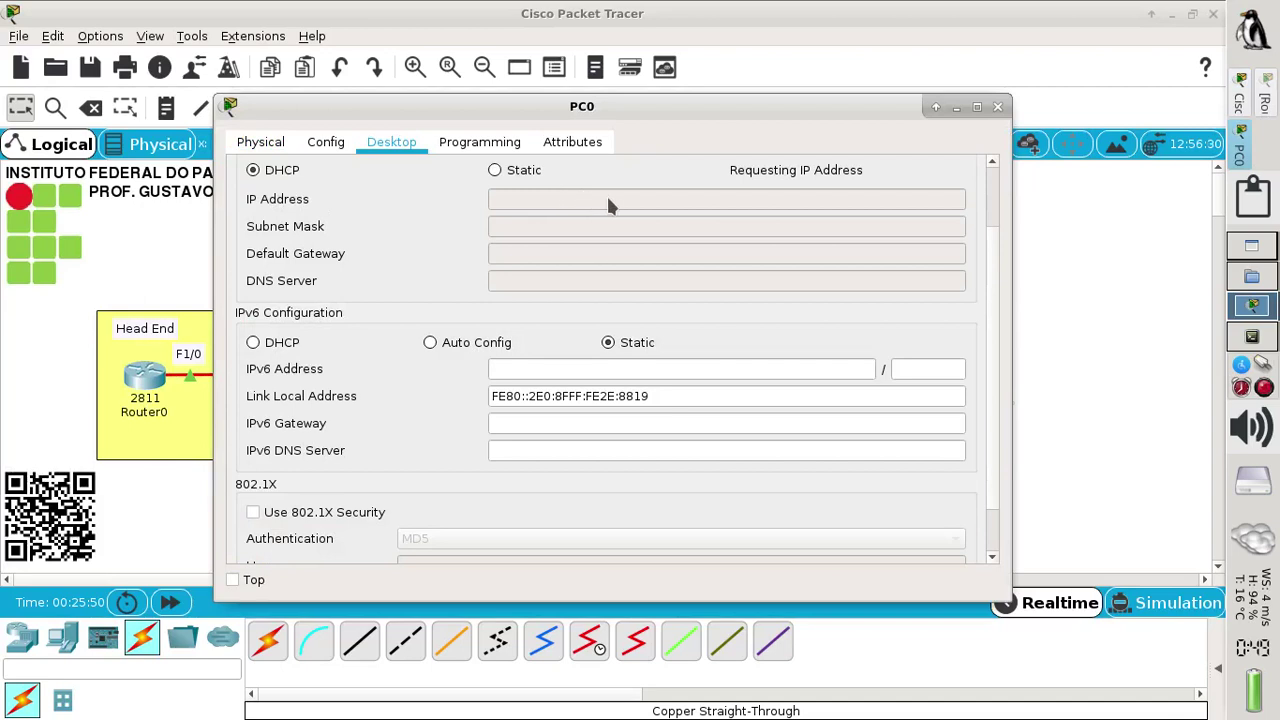
left_click(998, 108)
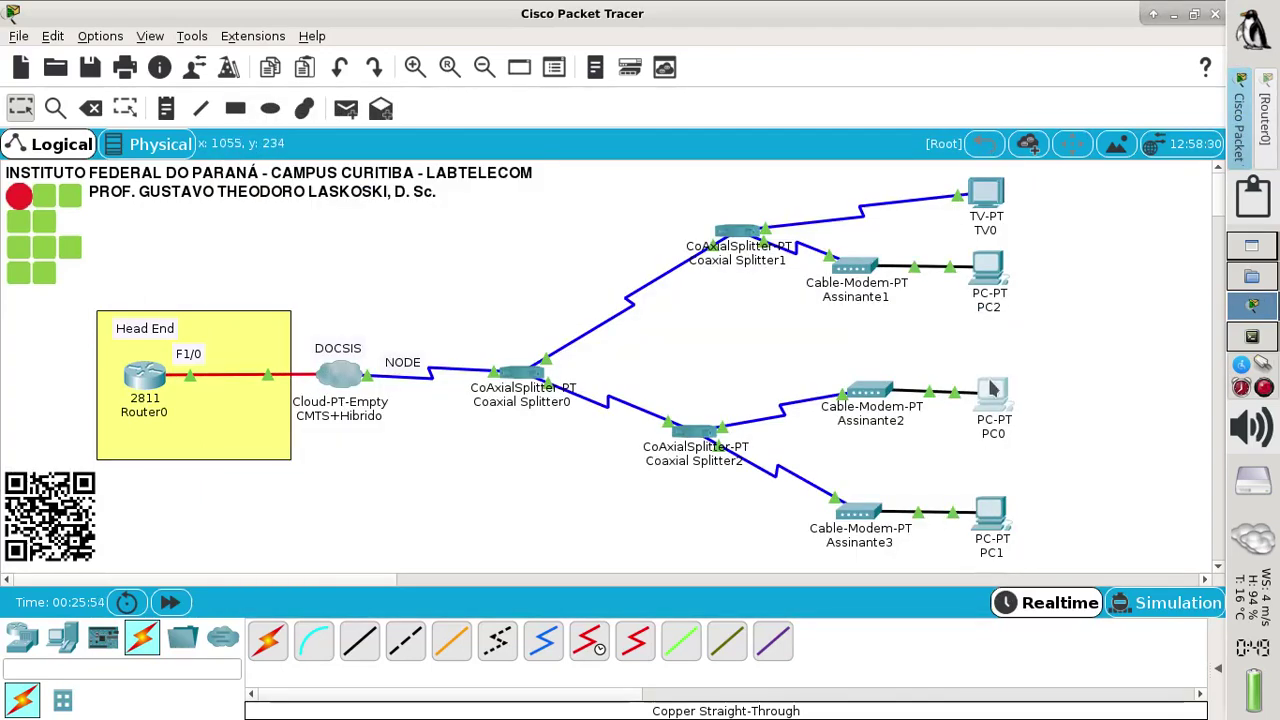
mouse_move(993, 389)
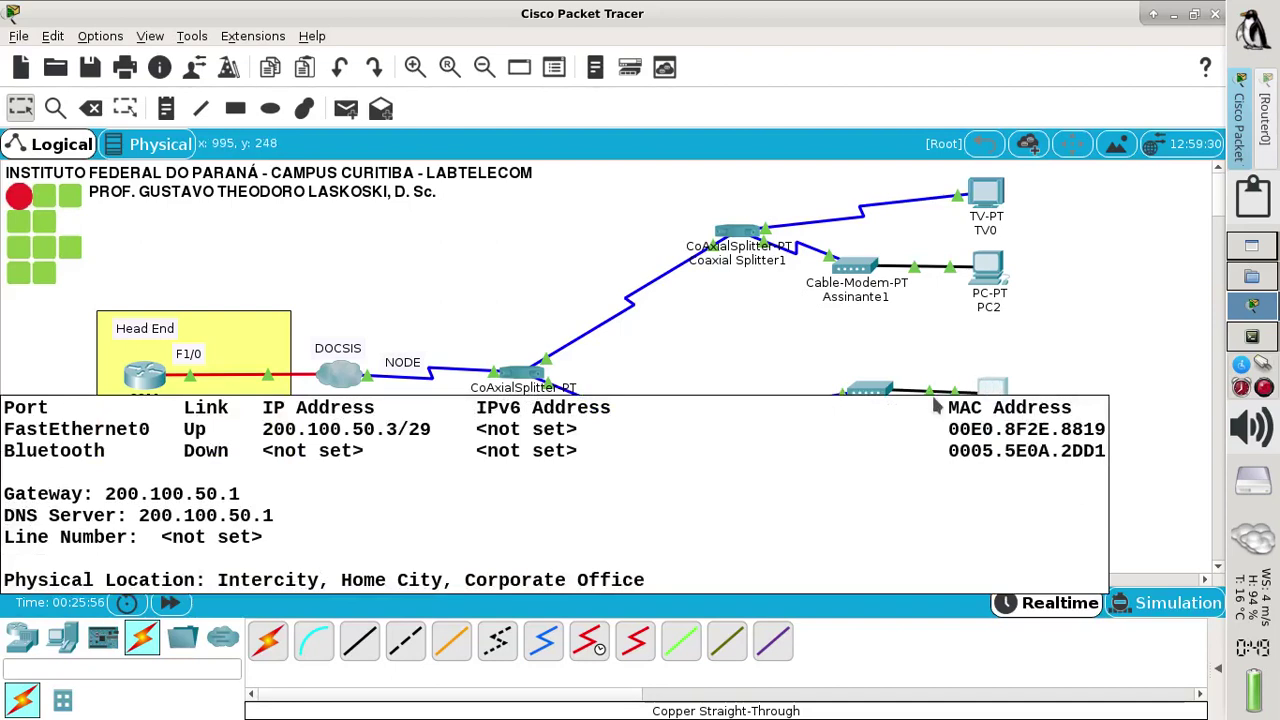
Step: Set PC1's IPv4 configuration to DHCP, close its window, and check its assigned address in the topology
left_click(996, 512)
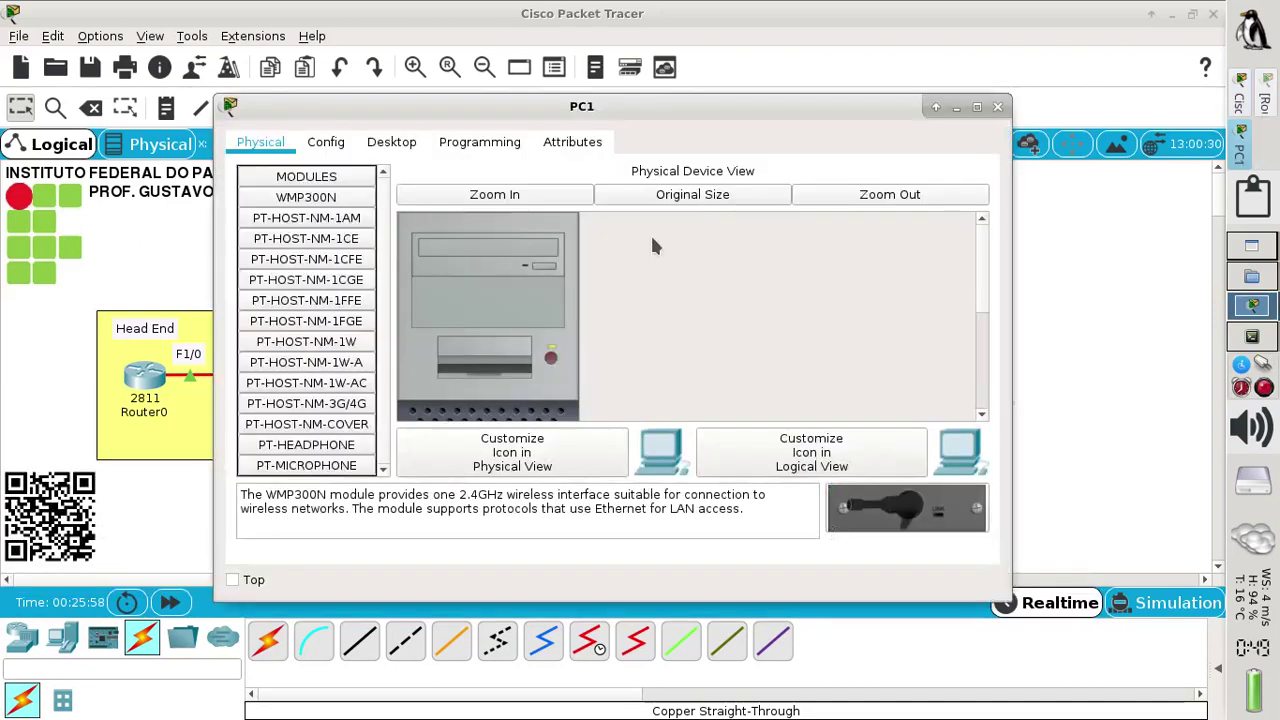
left_click(391, 143)
left_click(336, 218)
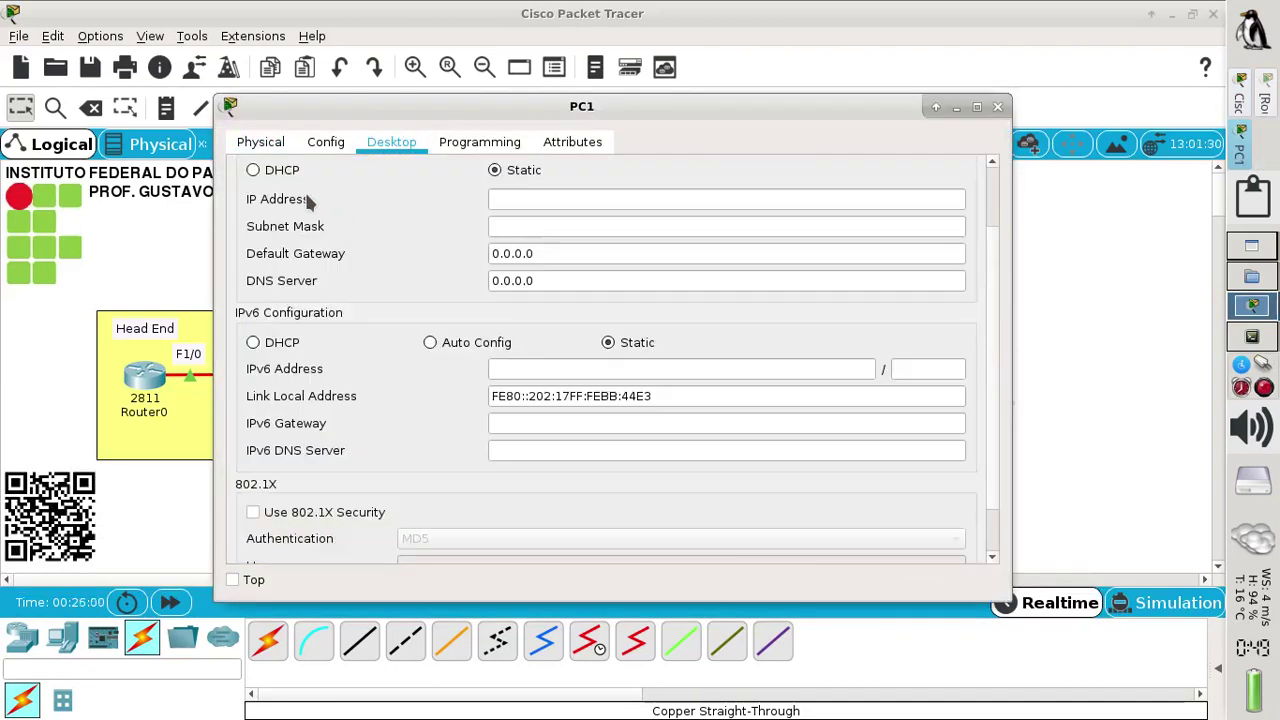
left_click(268, 172)
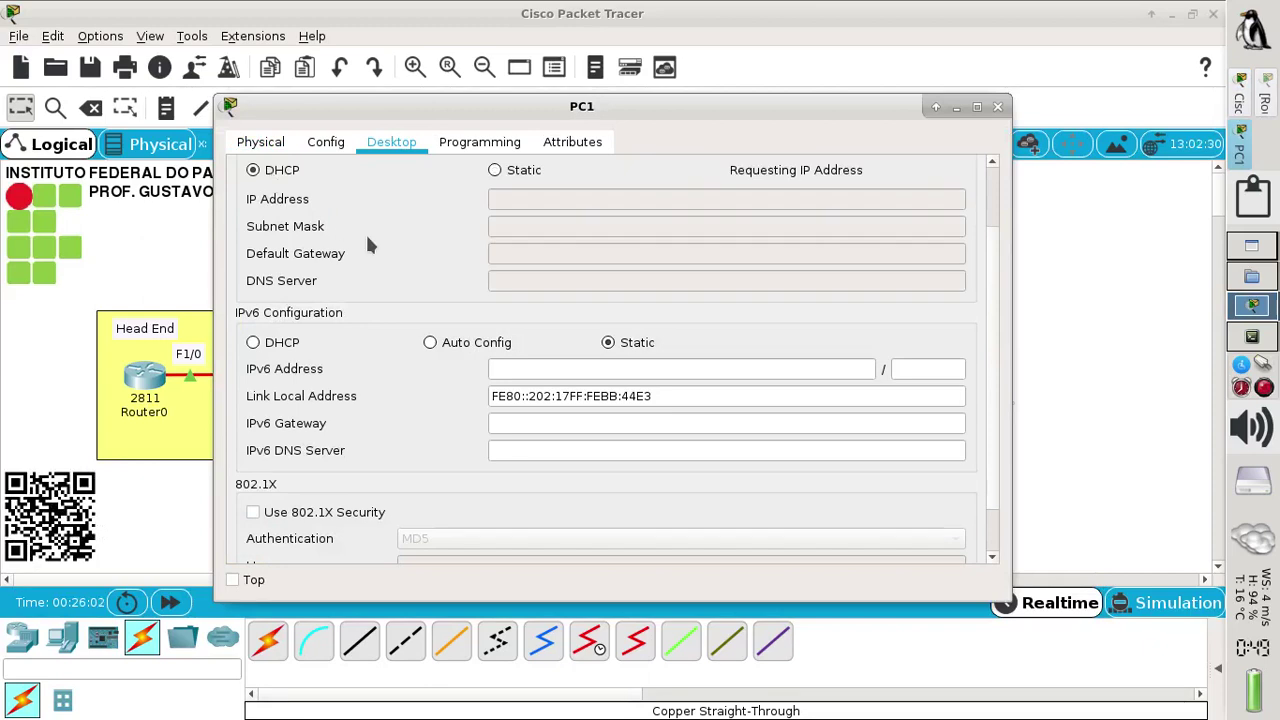
left_click(997, 106)
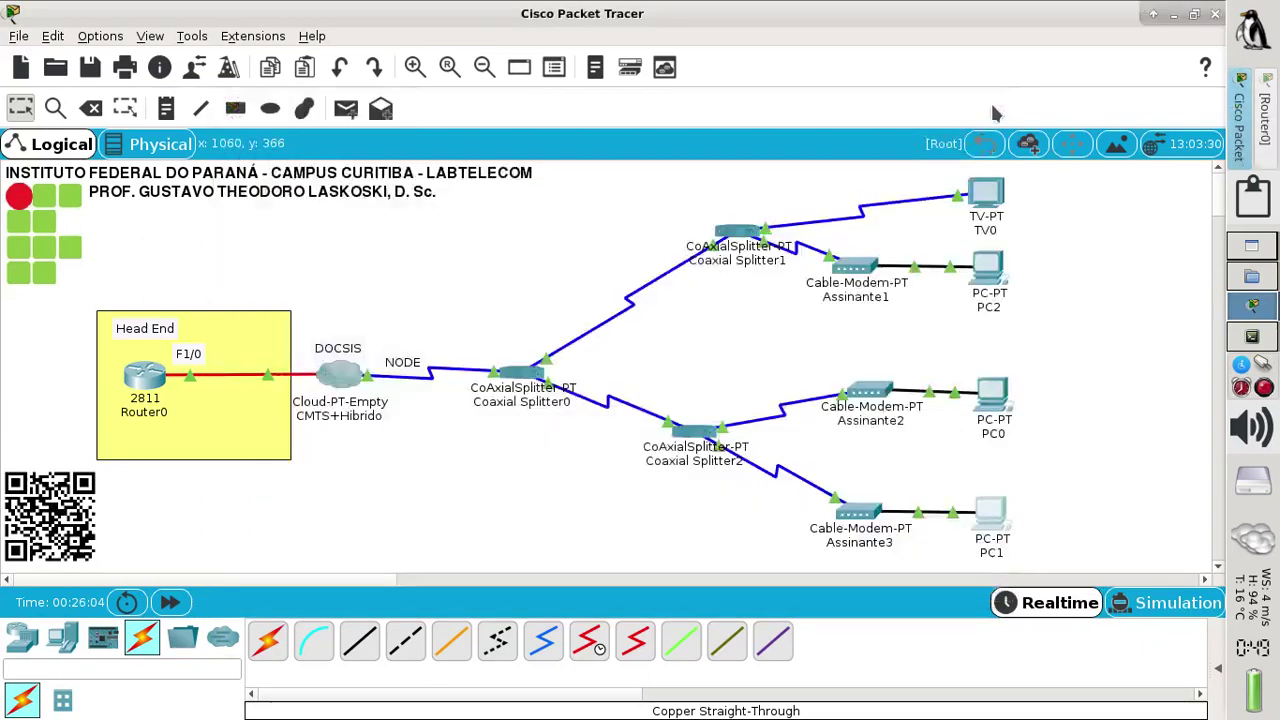
mouse_move(997, 518)
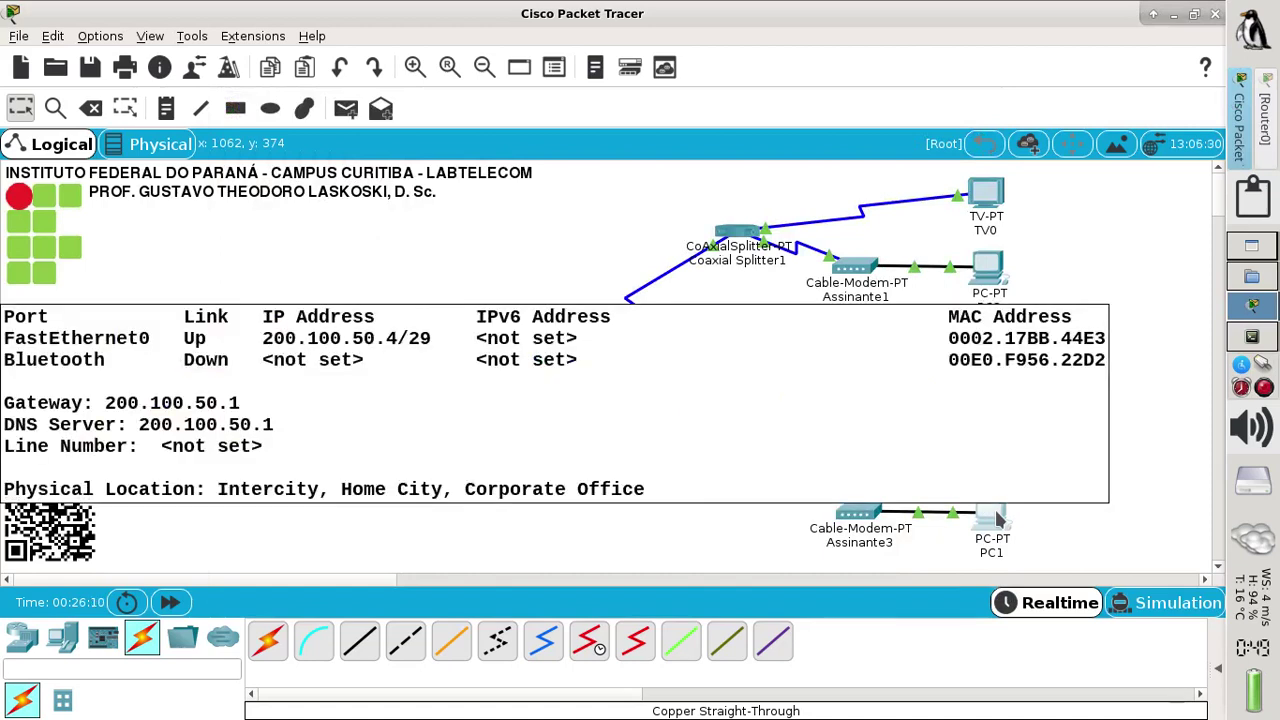
Step: Show the PDU list and send a simple PDU from PC2 to Router0 to test connectivity
left_click(1216, 670)
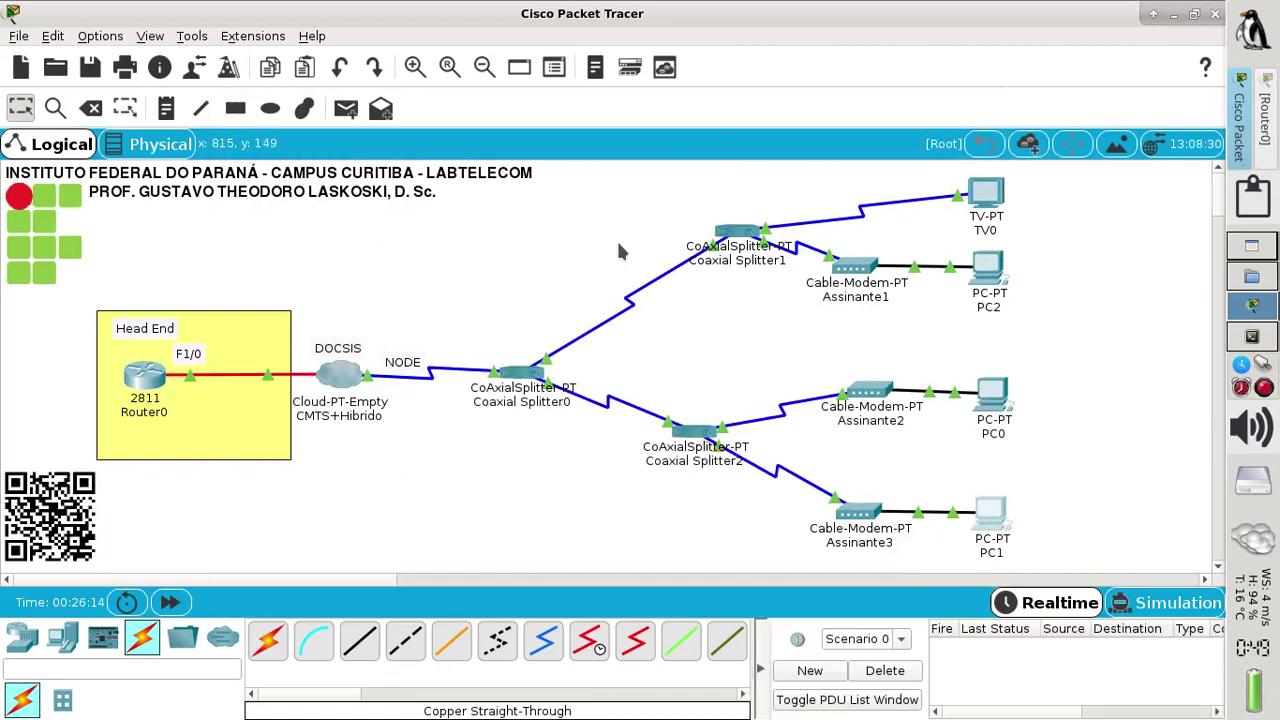
left_click(344, 115)
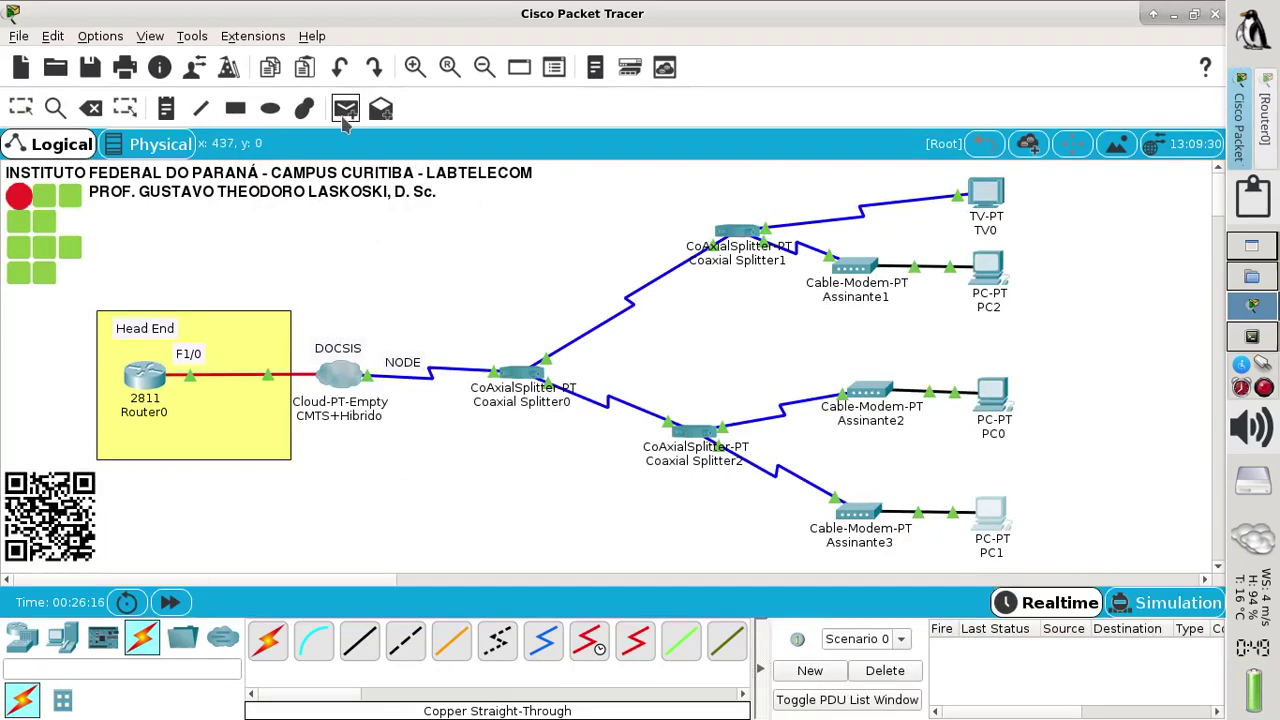
left_click(998, 272)
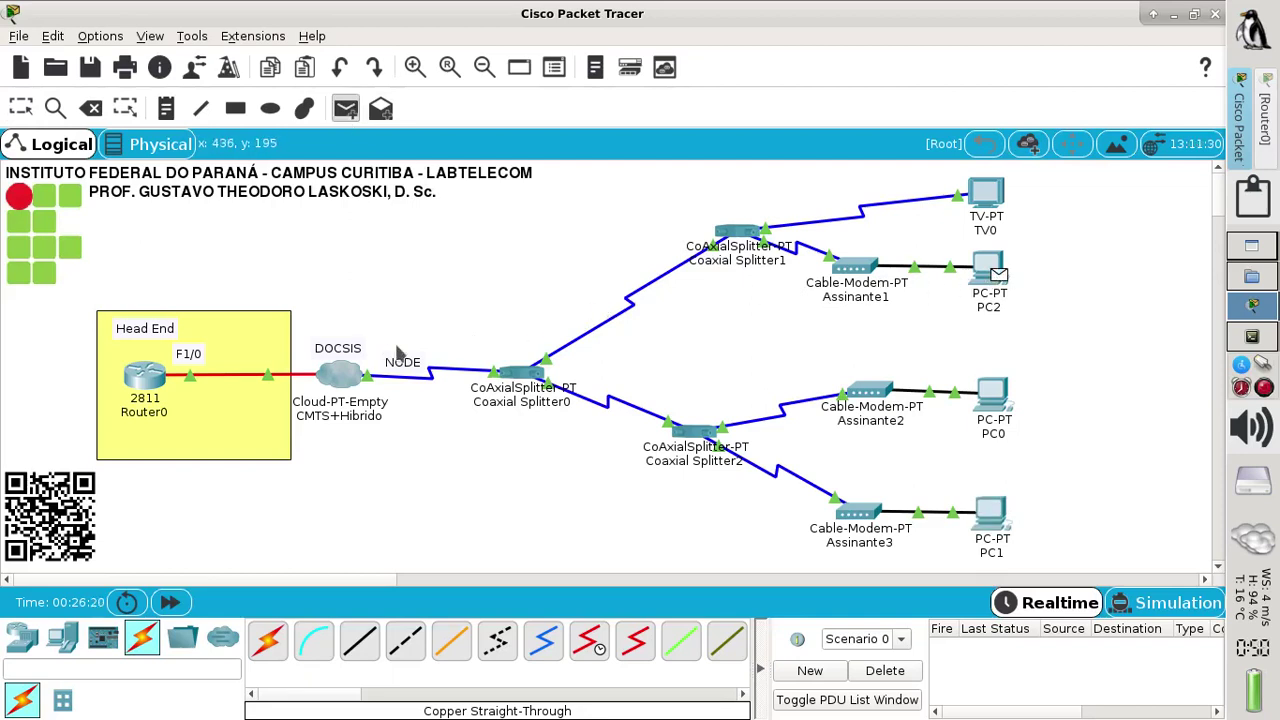
left_click(148, 381)
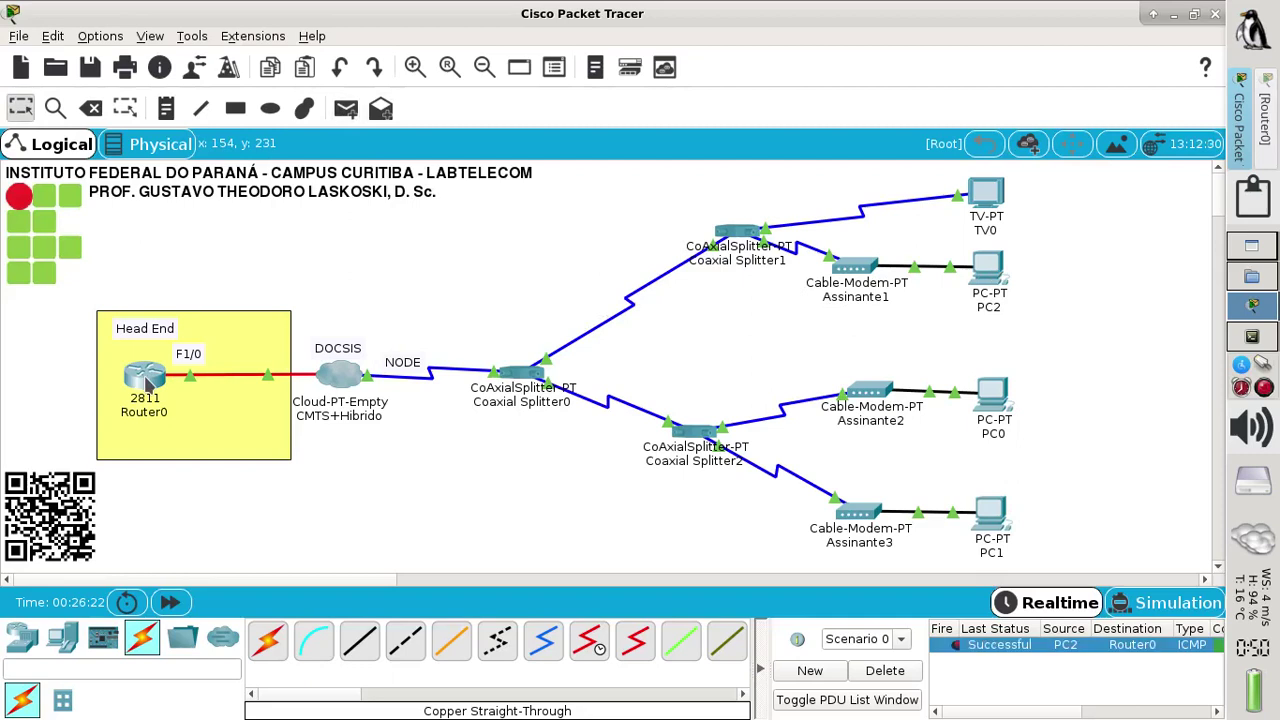
Step: Send a simple PDU from PC0 to PC1 to test connectivity between the two subscribers
left_click(346, 108)
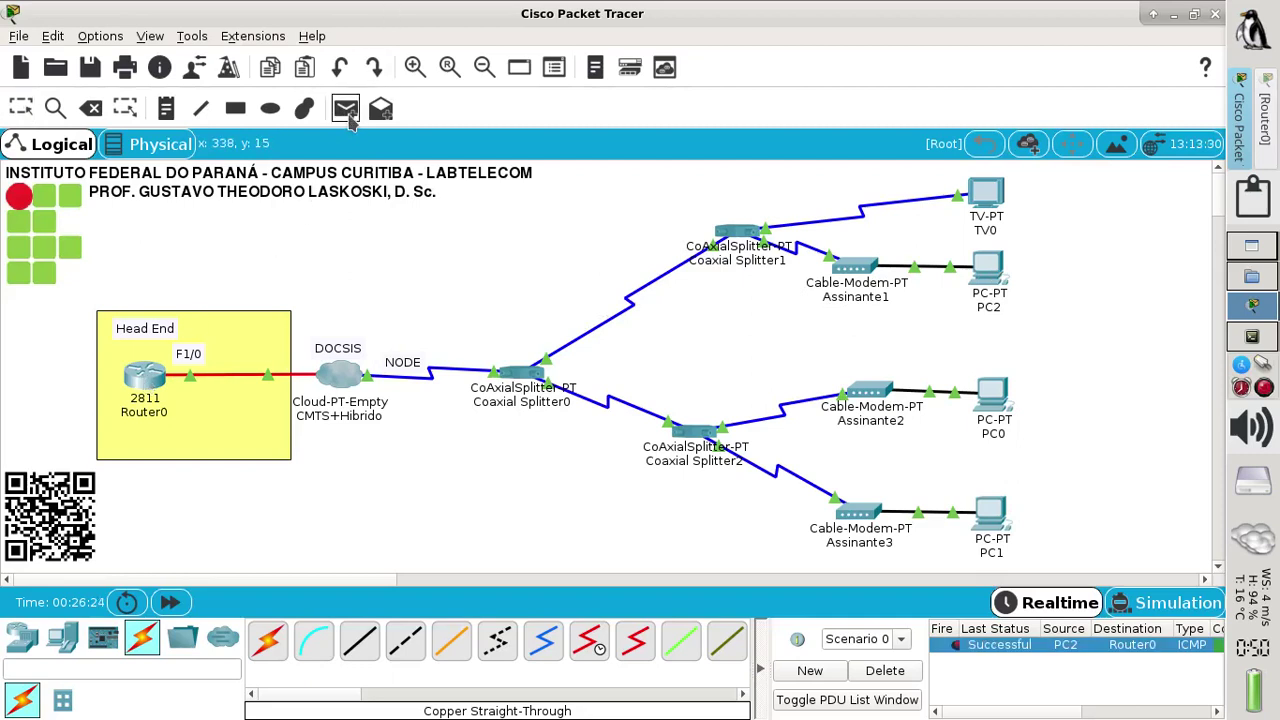
left_click(992, 391)
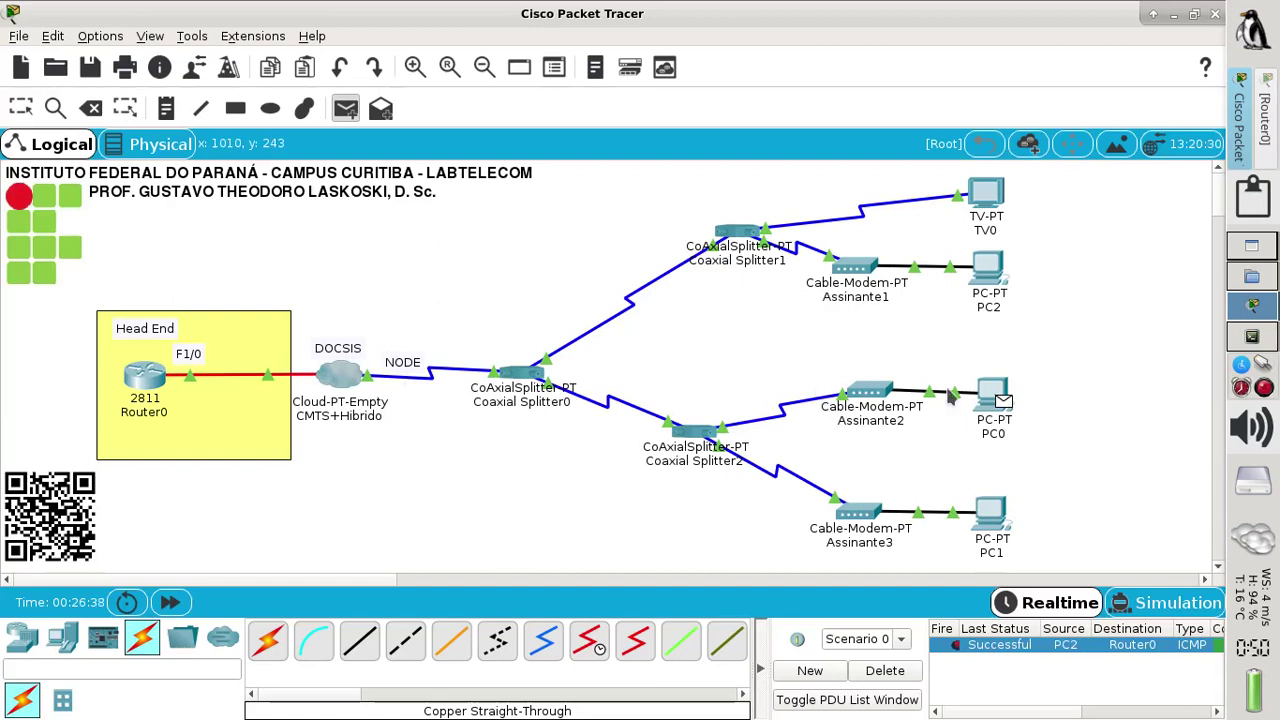
left_click(1000, 398)
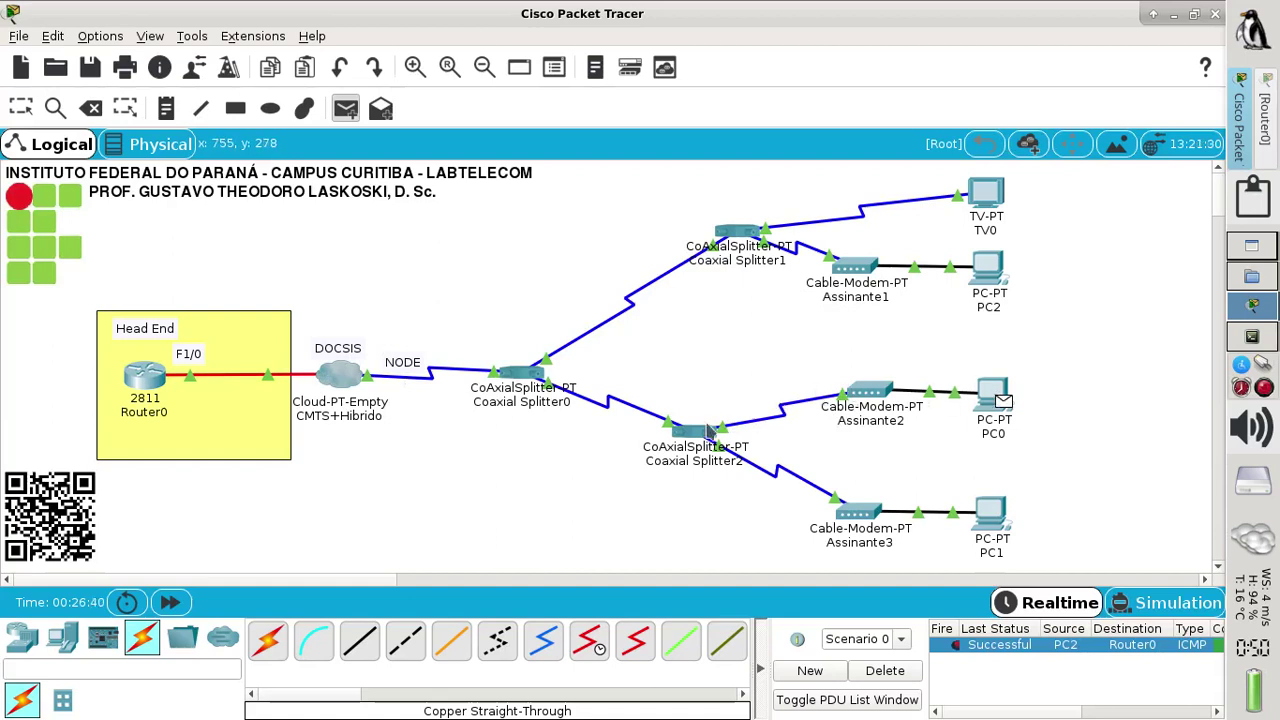
mouse_move(690, 448)
left_click(995, 515)
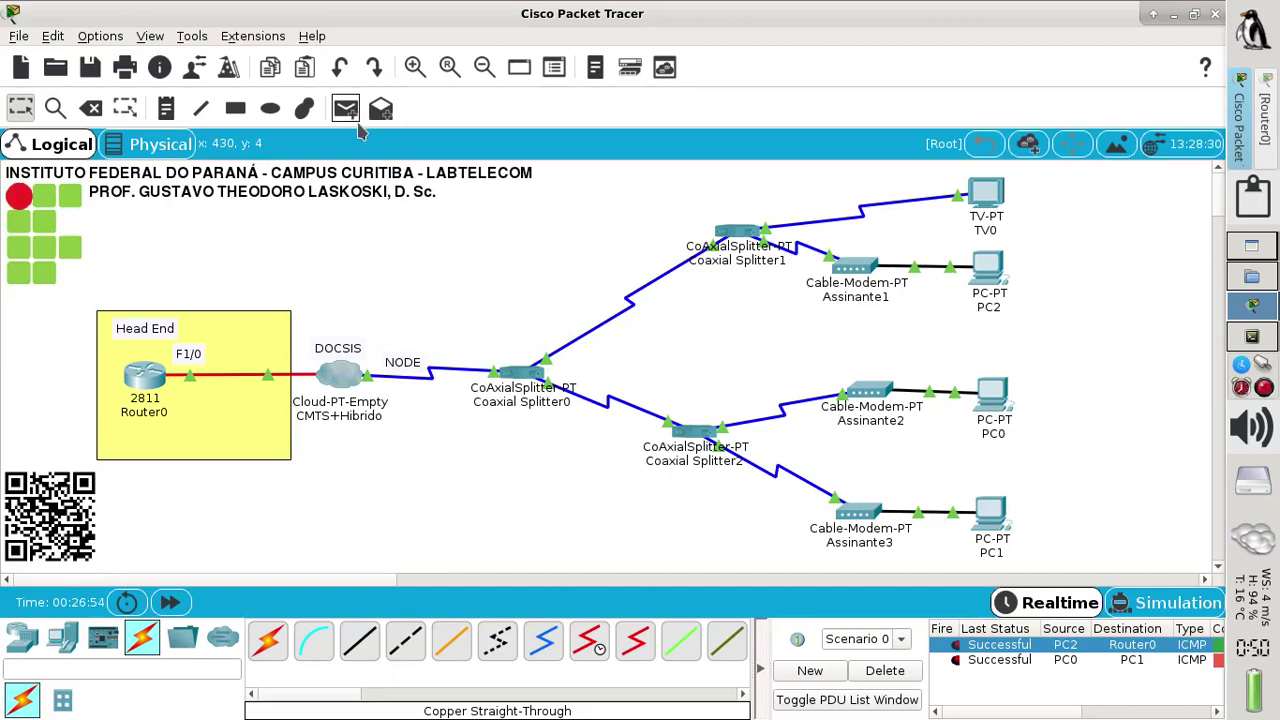
Step: Switch to Simulation mode, delete the current scenario's PDUs, and close the Simulation Panel to reveal the full topology
left_click(1182, 612)
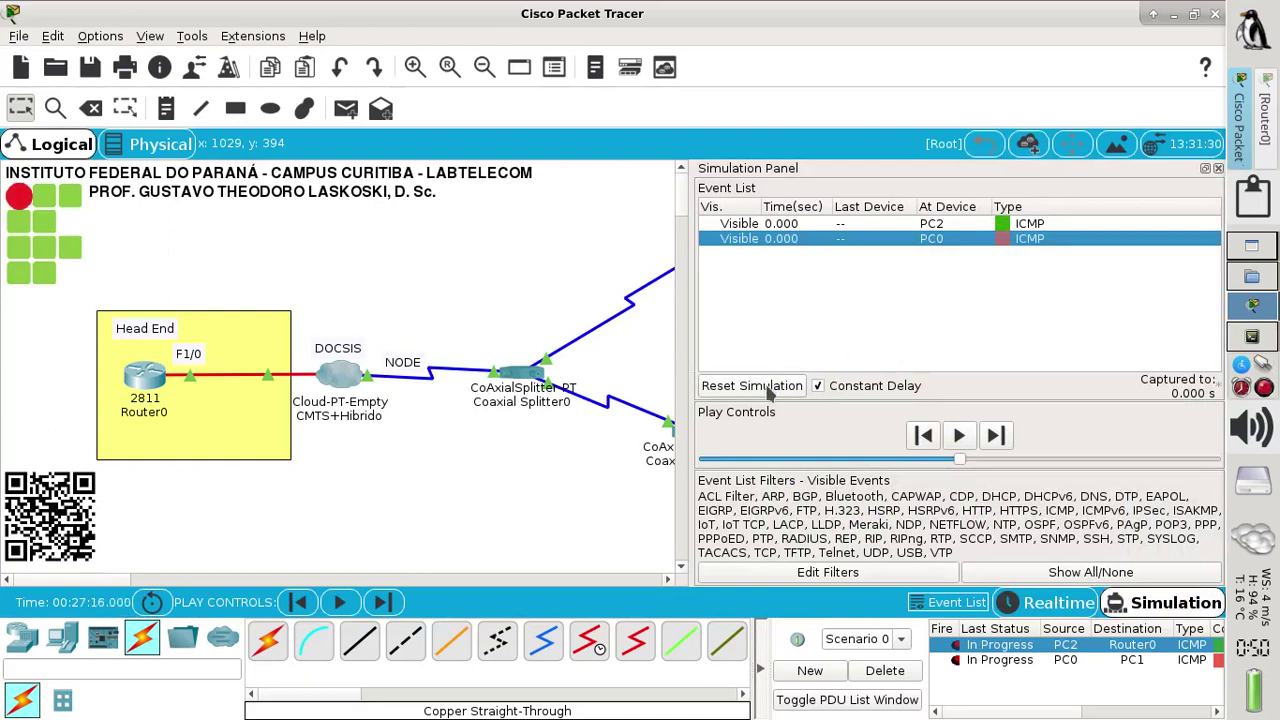
left_click(885, 671)
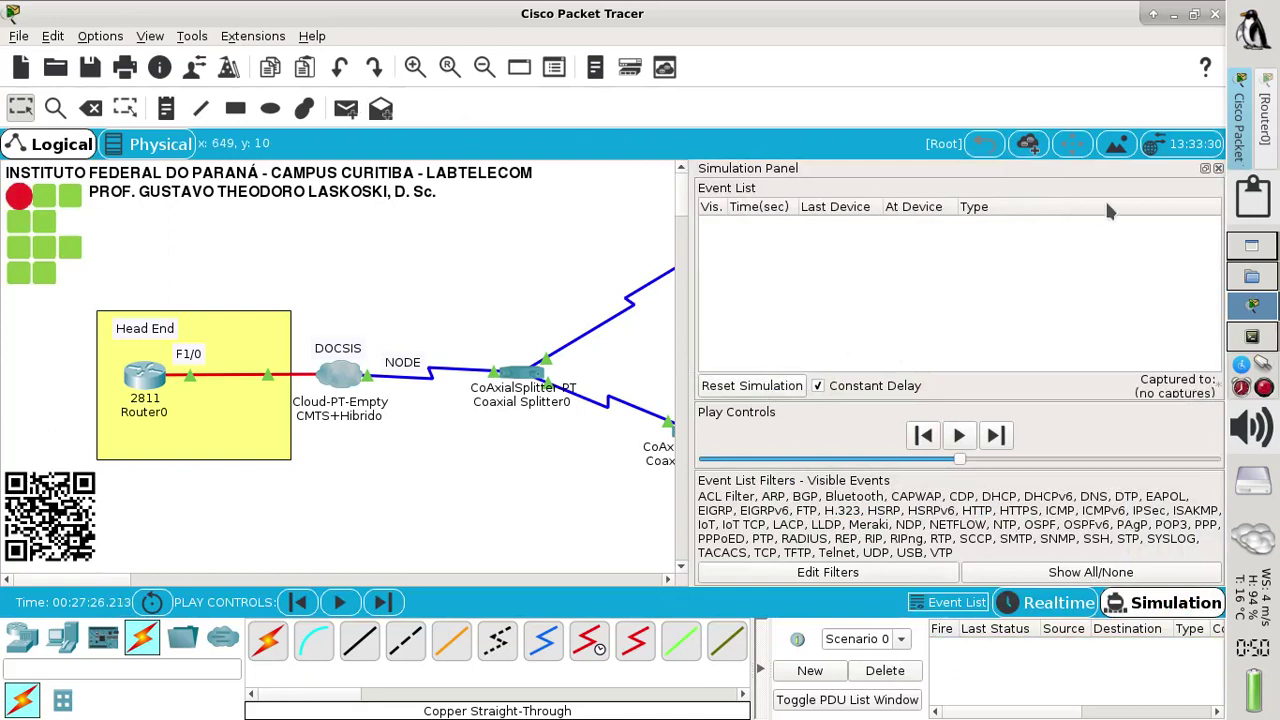
left_click(1218, 168)
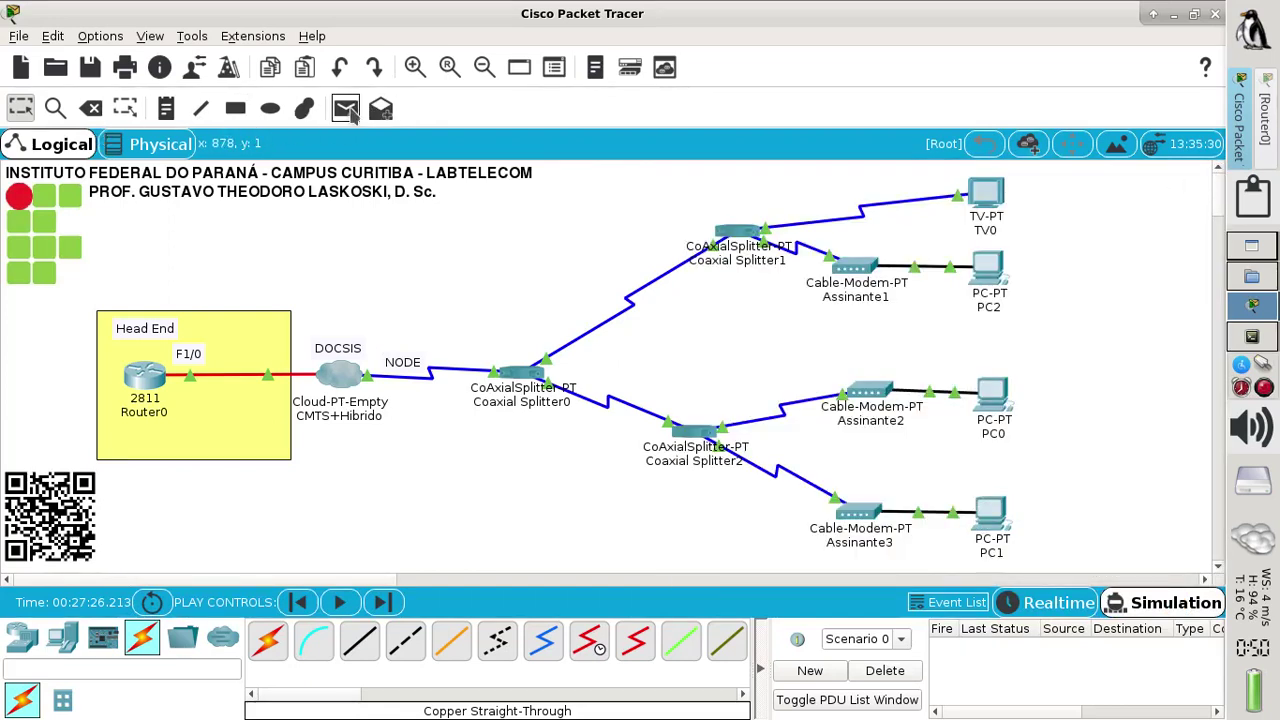
Step: Create a simple PDU from PC2 to PC1 in Simulation mode
left_click(347, 110)
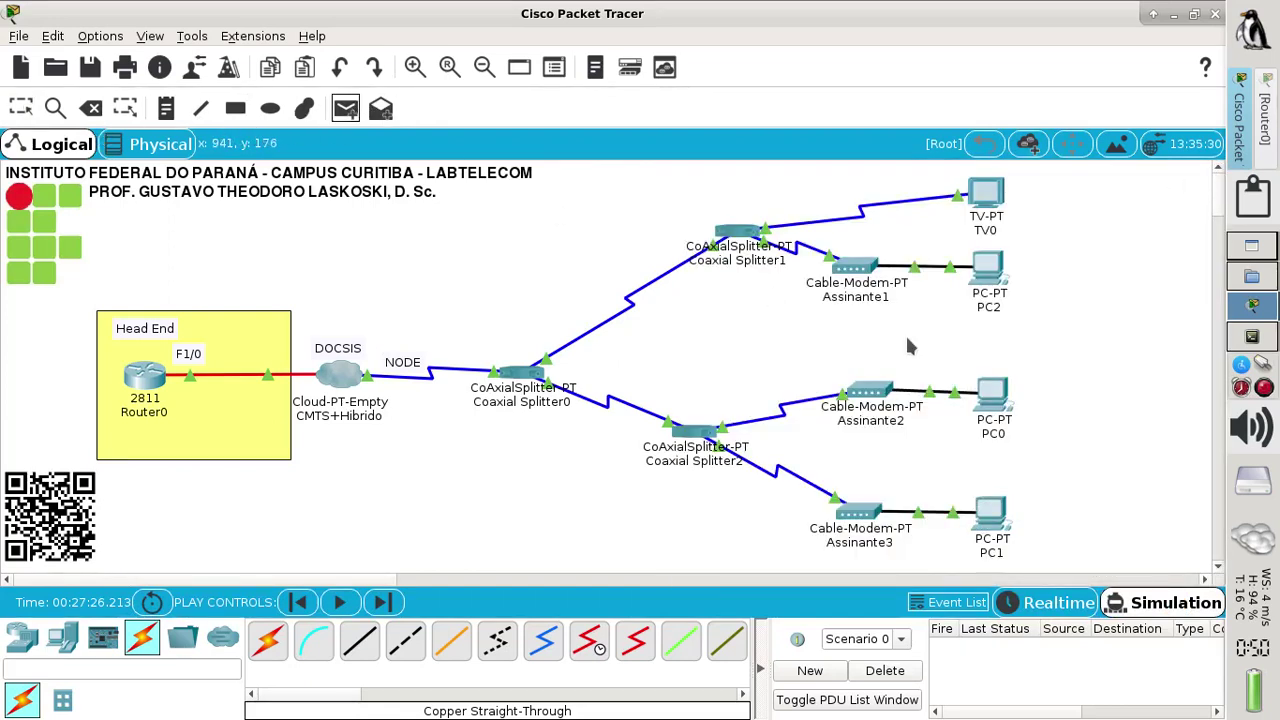
left_click(996, 276)
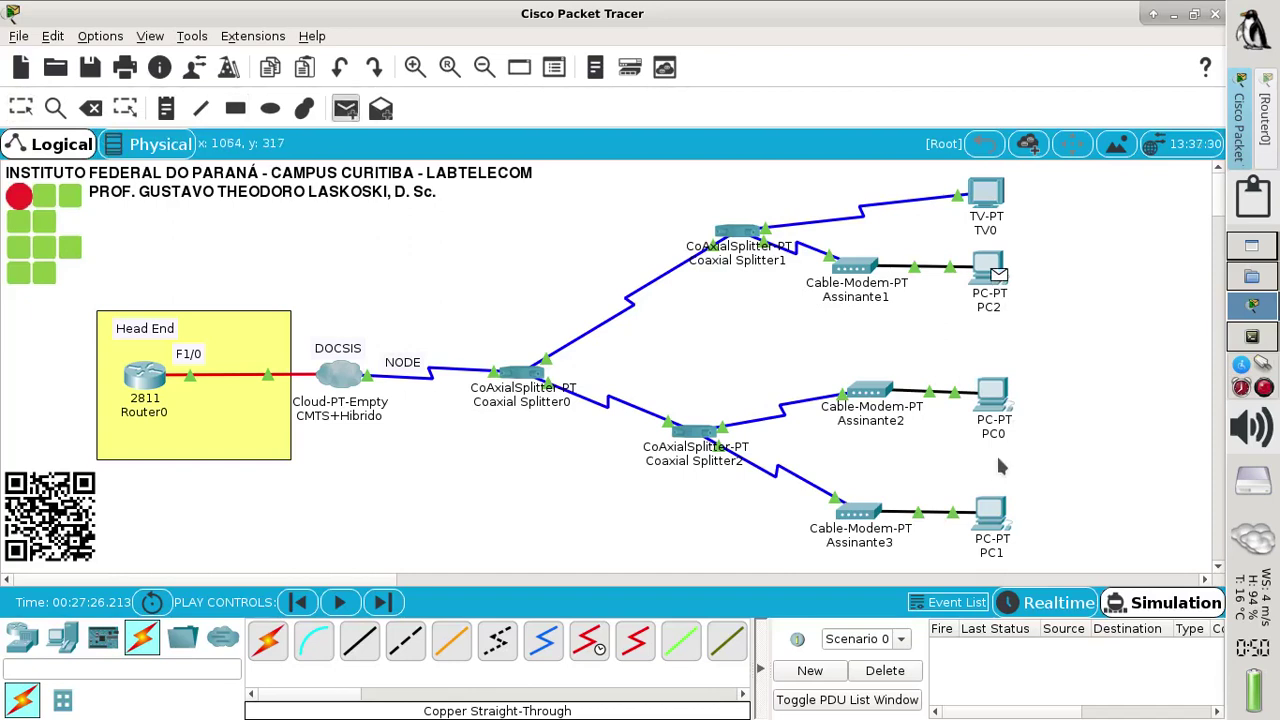
left_click(988, 514)
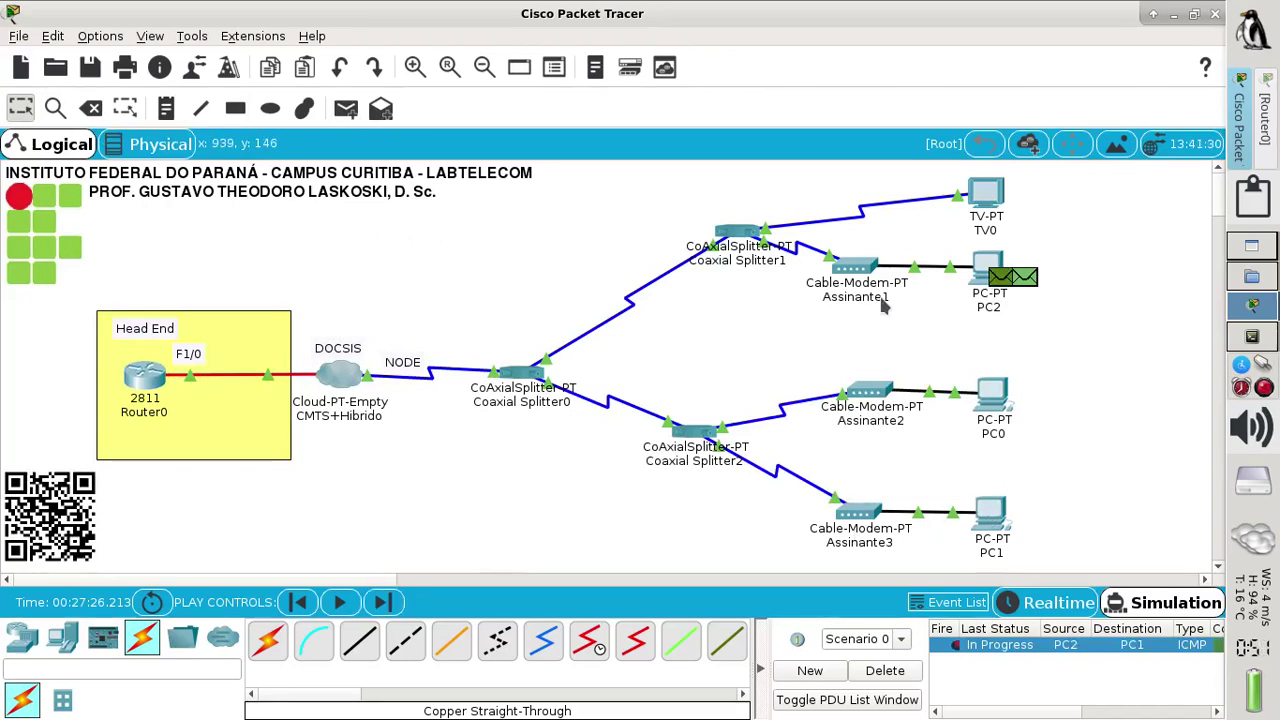
Step: Play the simulation to follow the PDU between PC2 and PC1 across the network, and return to Realtime mode
left_click(339, 604)
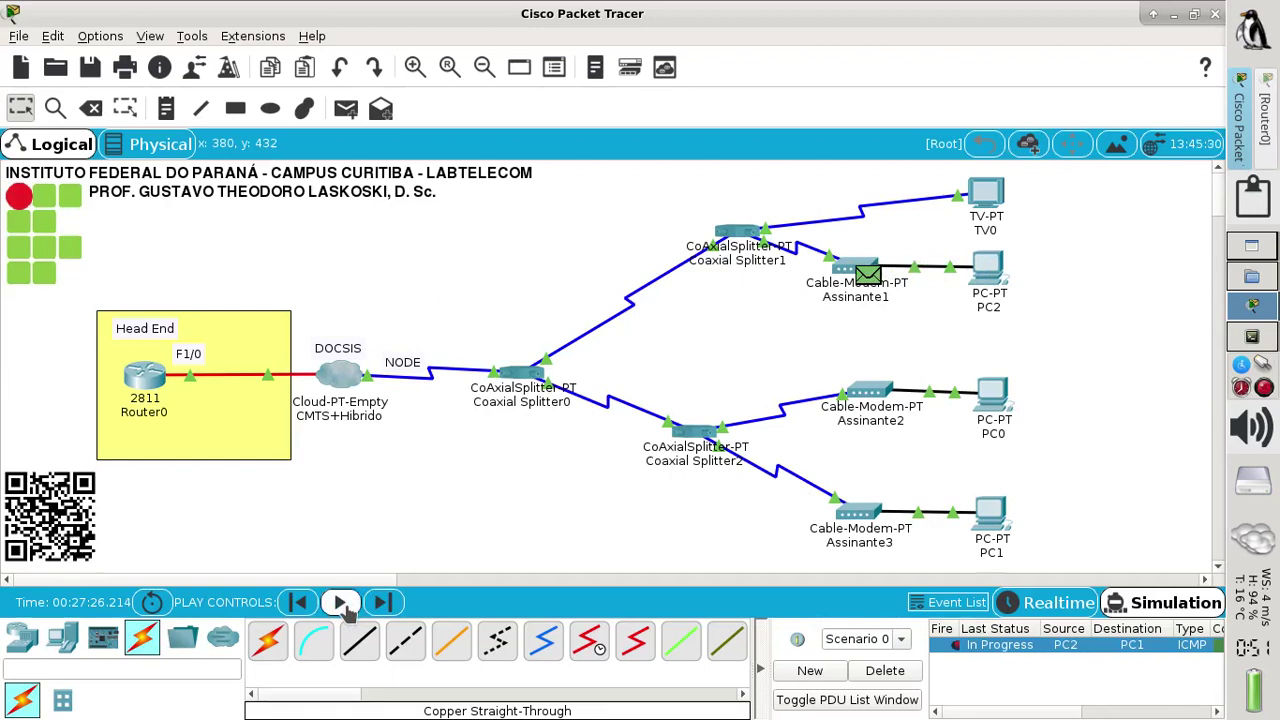
left_click(341, 604)
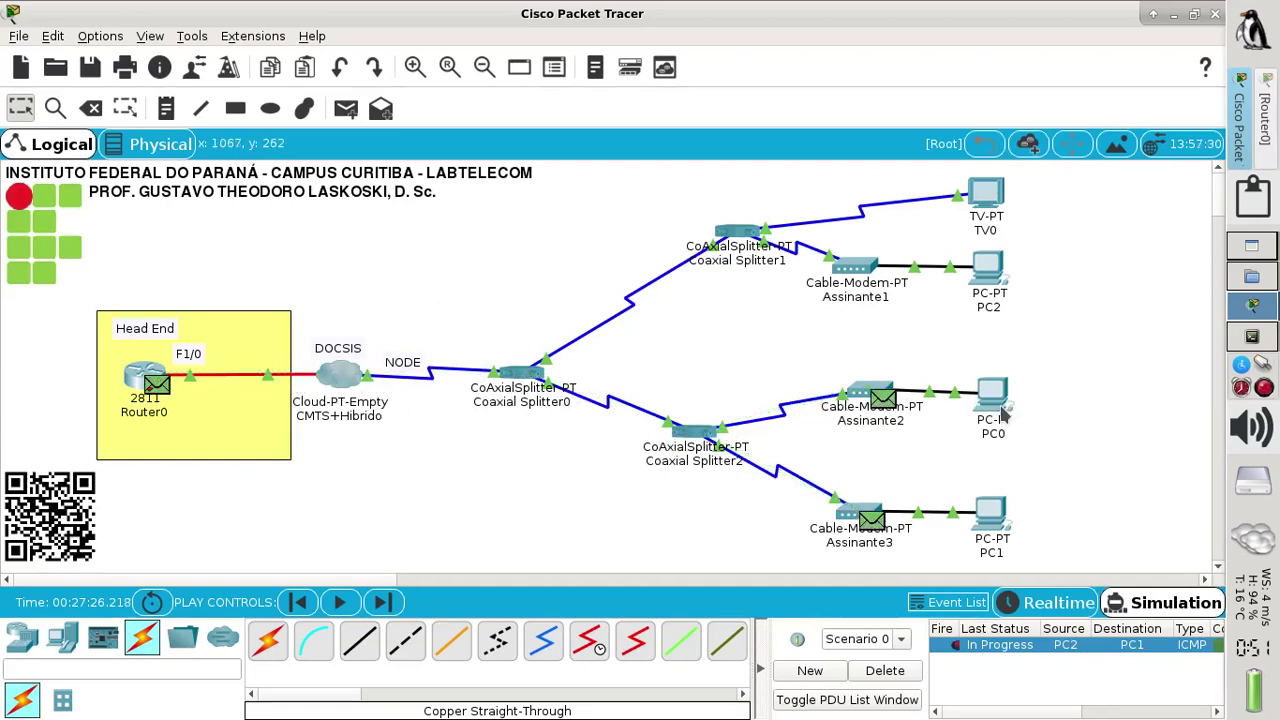
mouse_move(1001, 412)
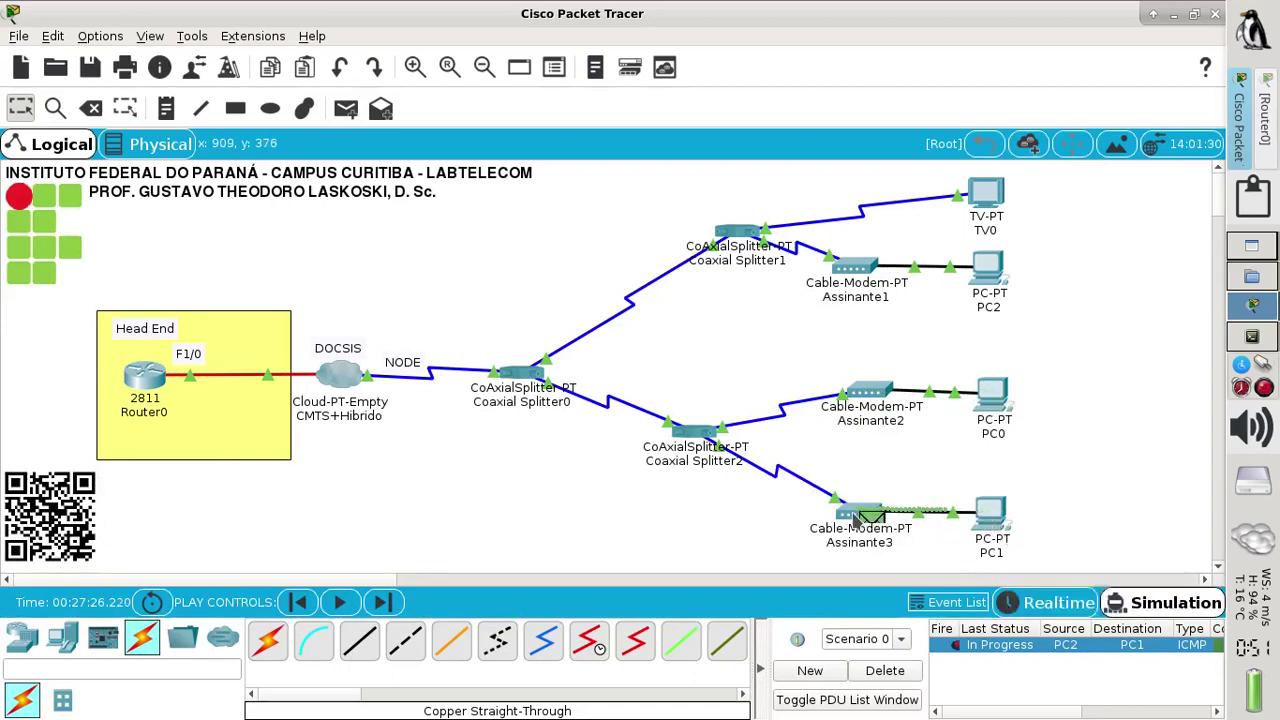
mouse_move(870, 518)
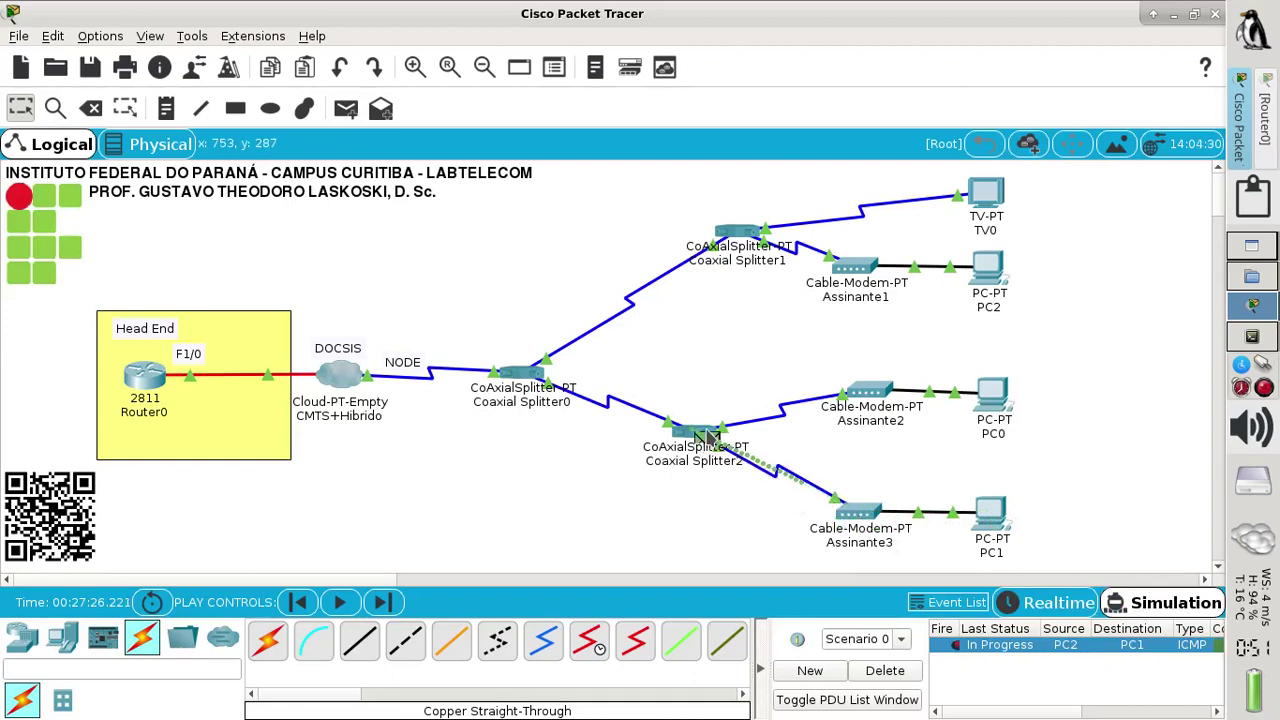
mouse_move(706, 437)
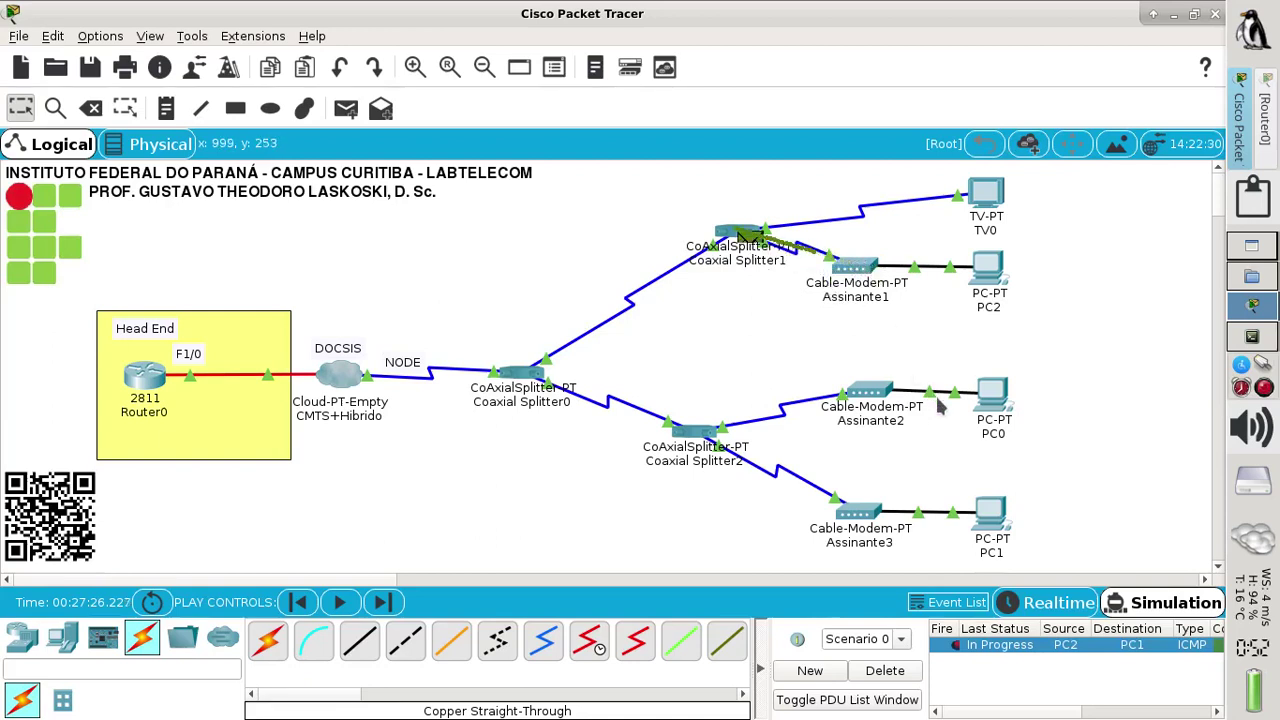
left_click(1063, 604)
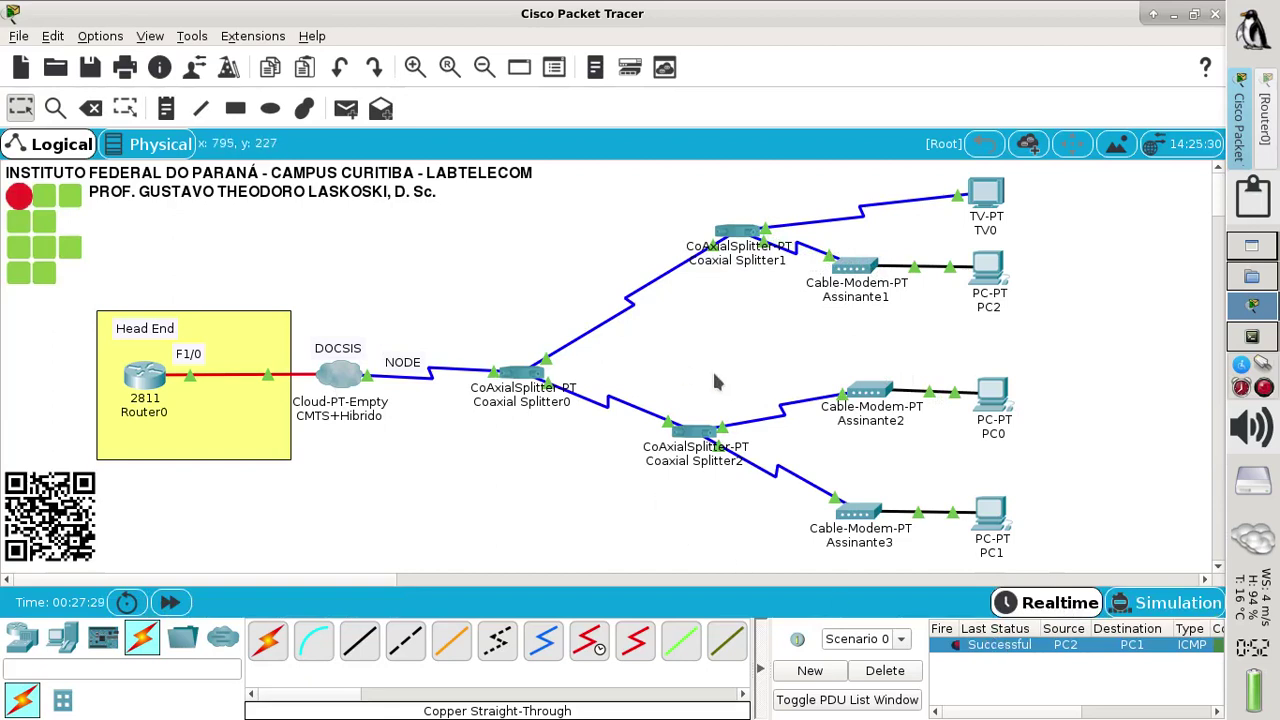
Step: Run "sh ip dhcp binding" in Router0's CLI, examine the leased addresses in the output, and close the router window
left_click(145, 383)
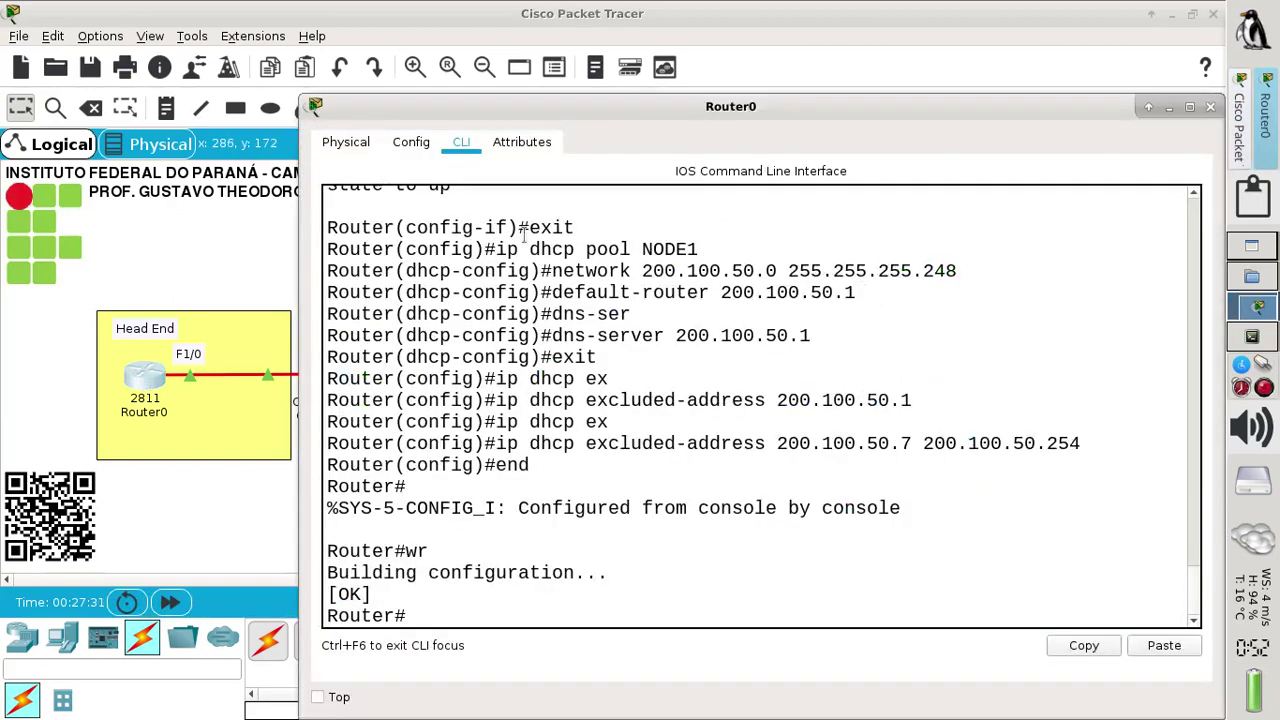
left_click(1189, 106)
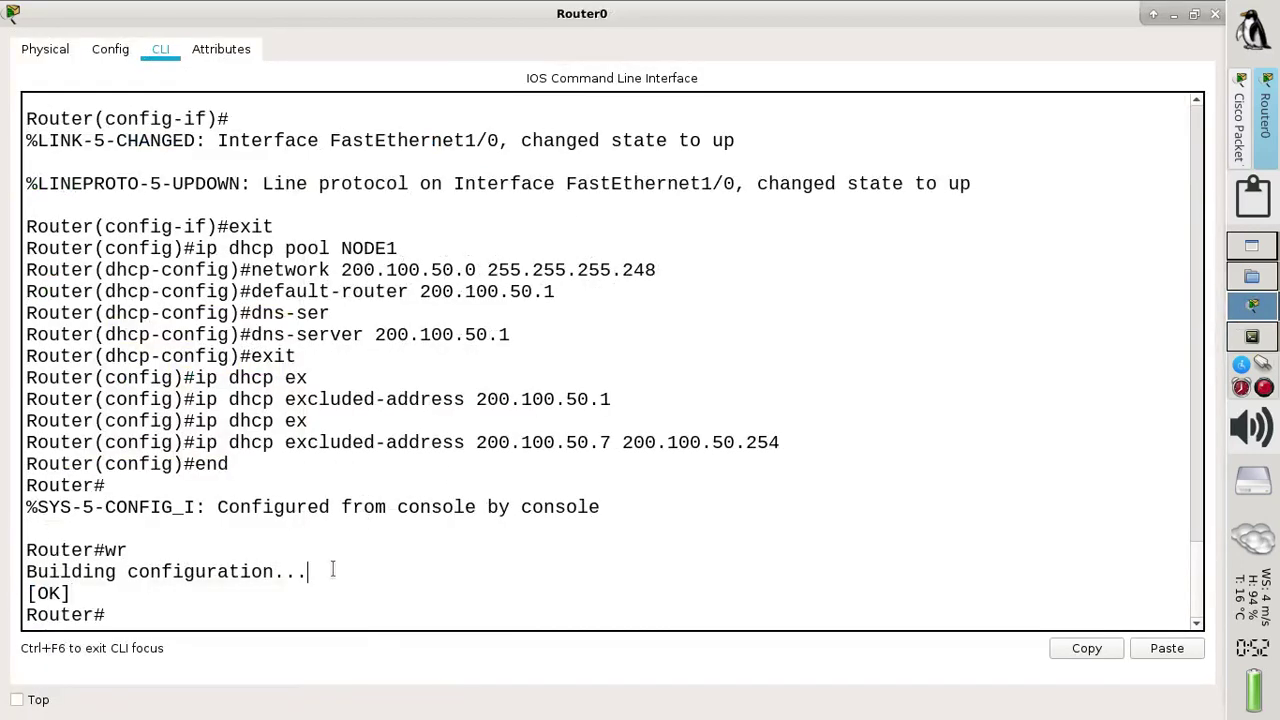
type("sh ip dh")
key("Tab")
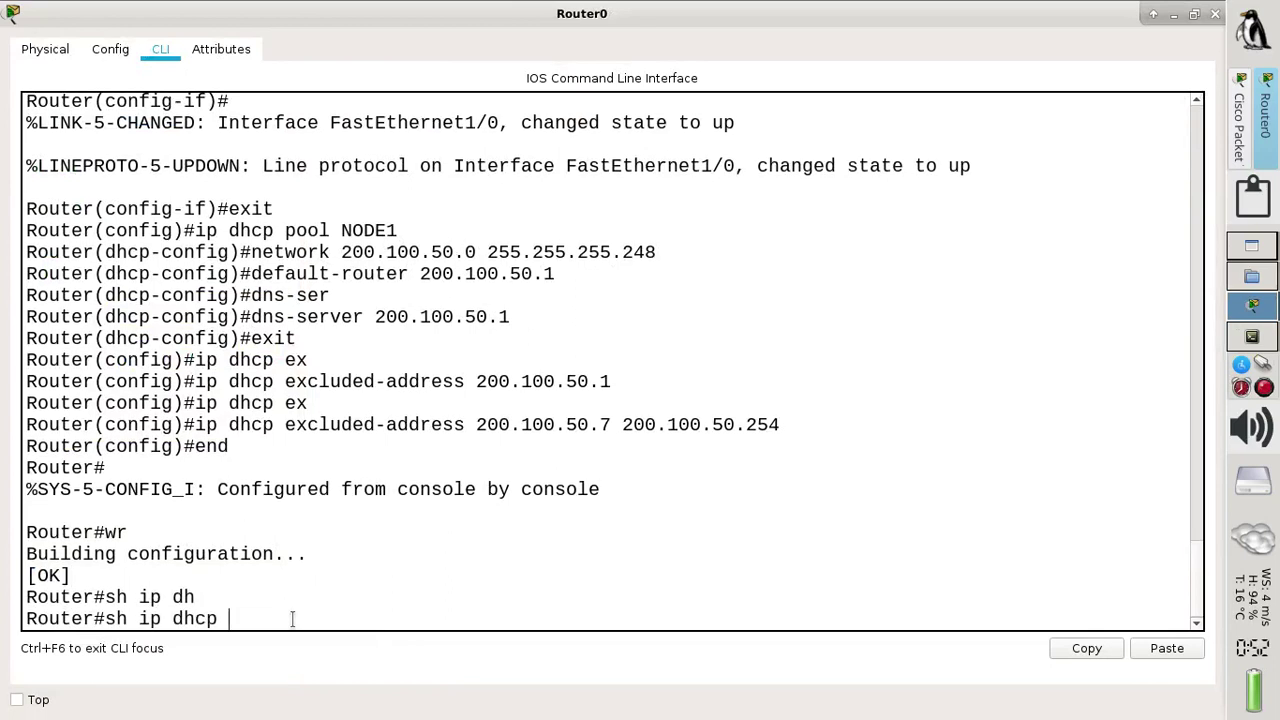
type("bi")
key("Tab")
key("Return")
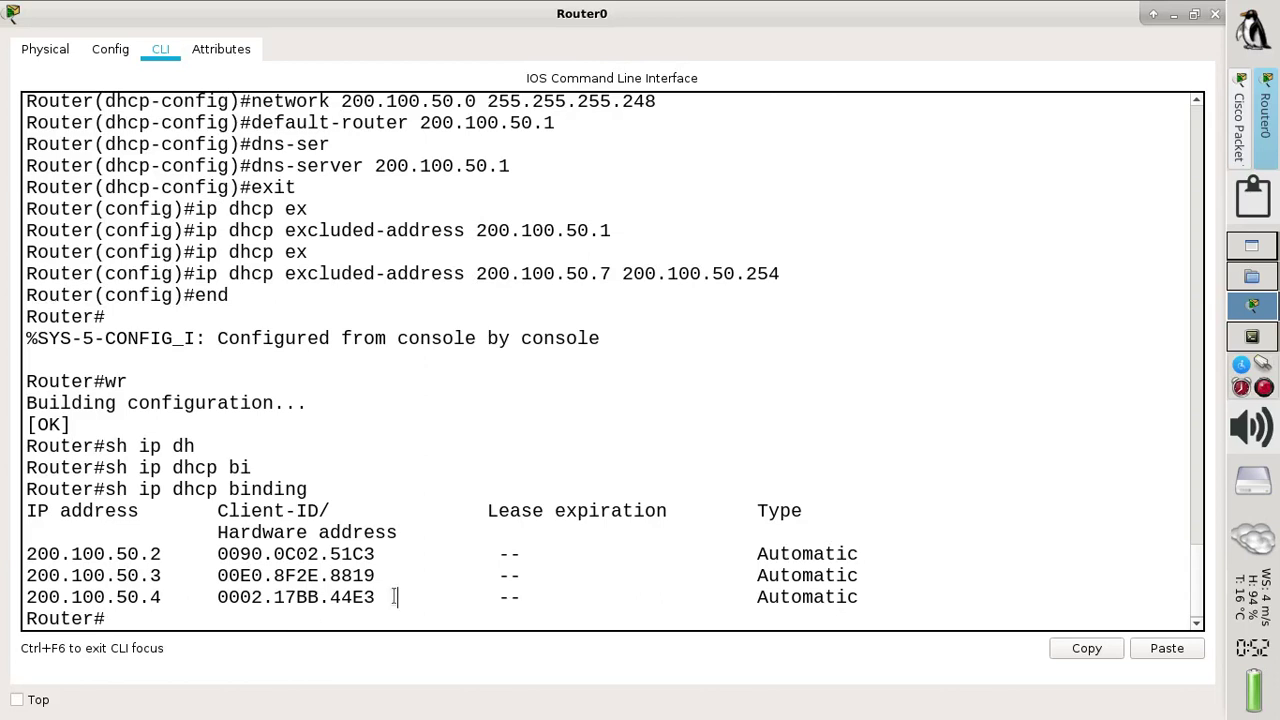
left_click_drag(396, 597, 30, 555)
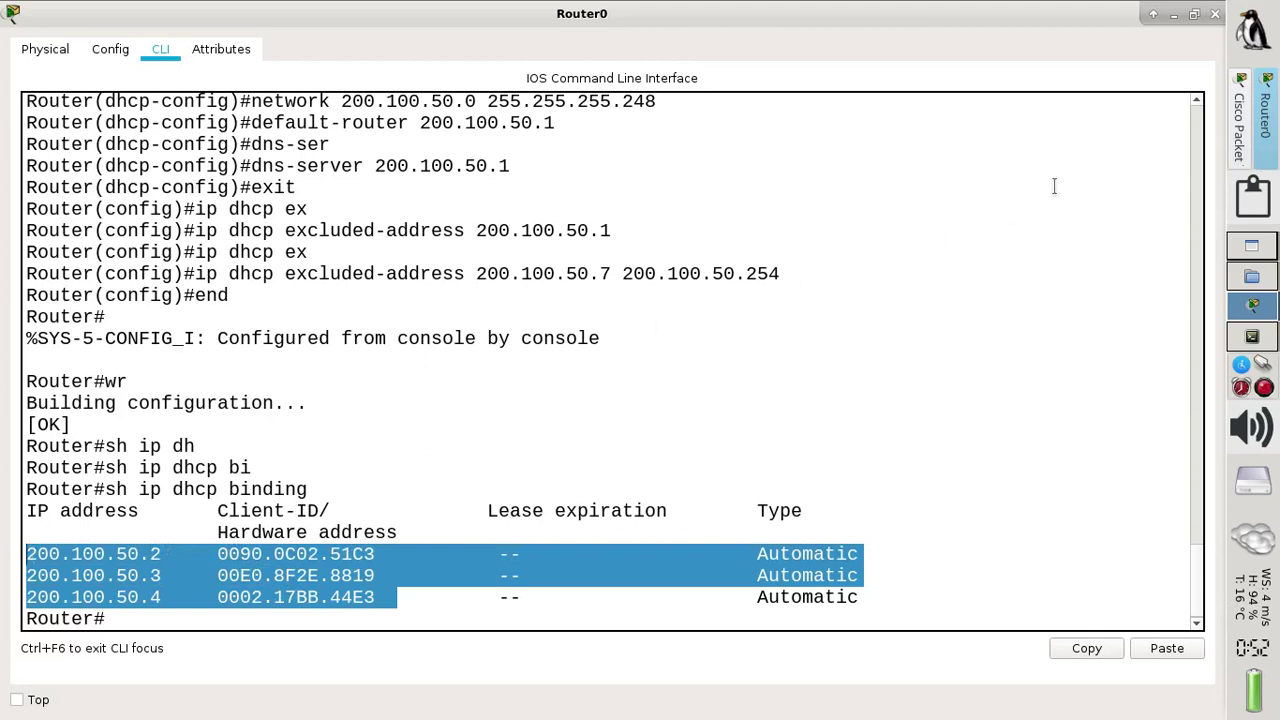
left_click(1215, 16)
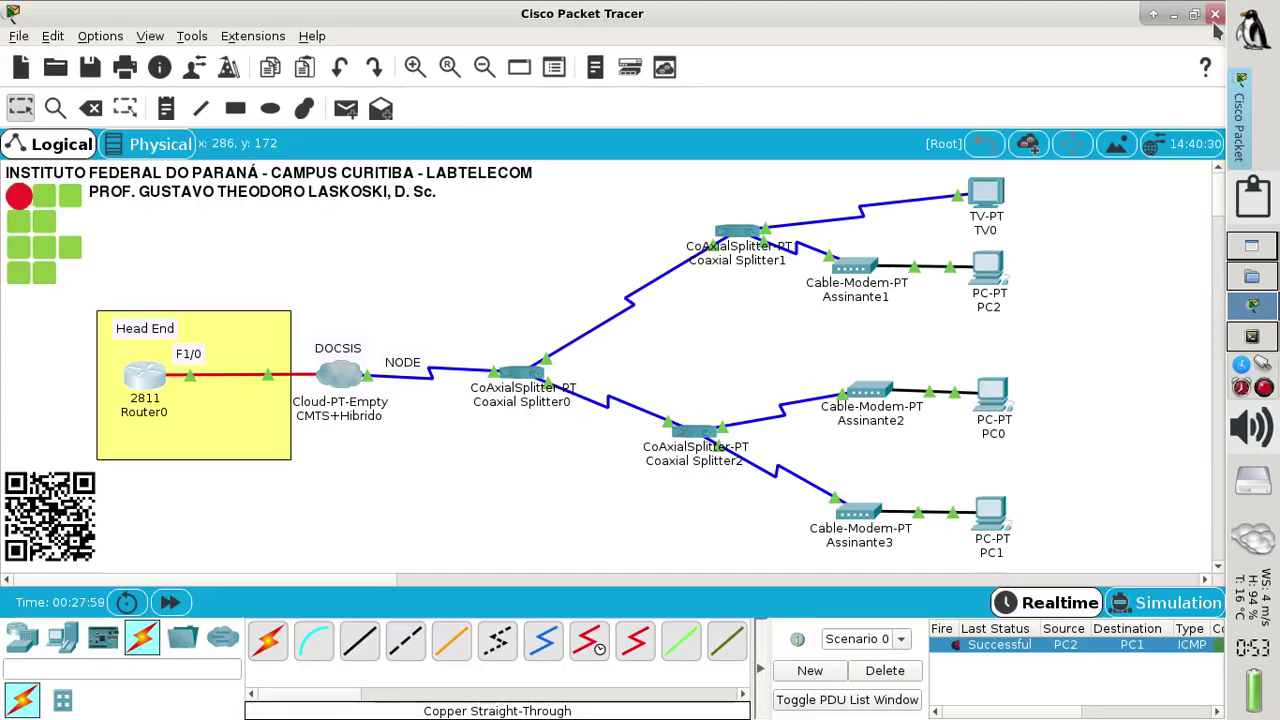